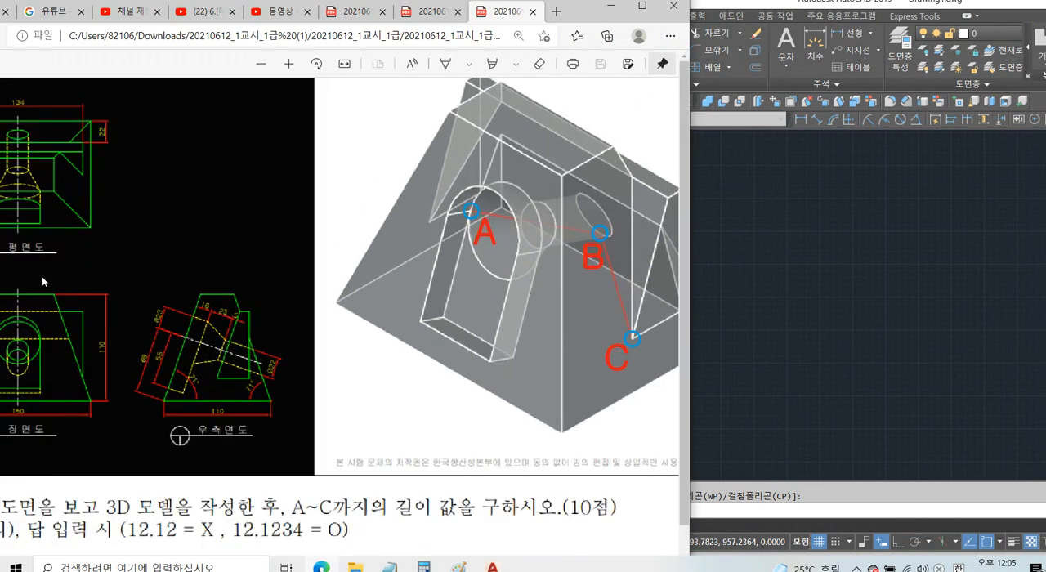
# Arrange the reference PDF beside the AutoCAD window with the front and right-side views showing.
pyautogui.moveTo(596, 24); pyautogui.dragTo(714, 18)
pyautogui.moveTo(475, 240); pyautogui.dragTo(421, 312, button='middle')
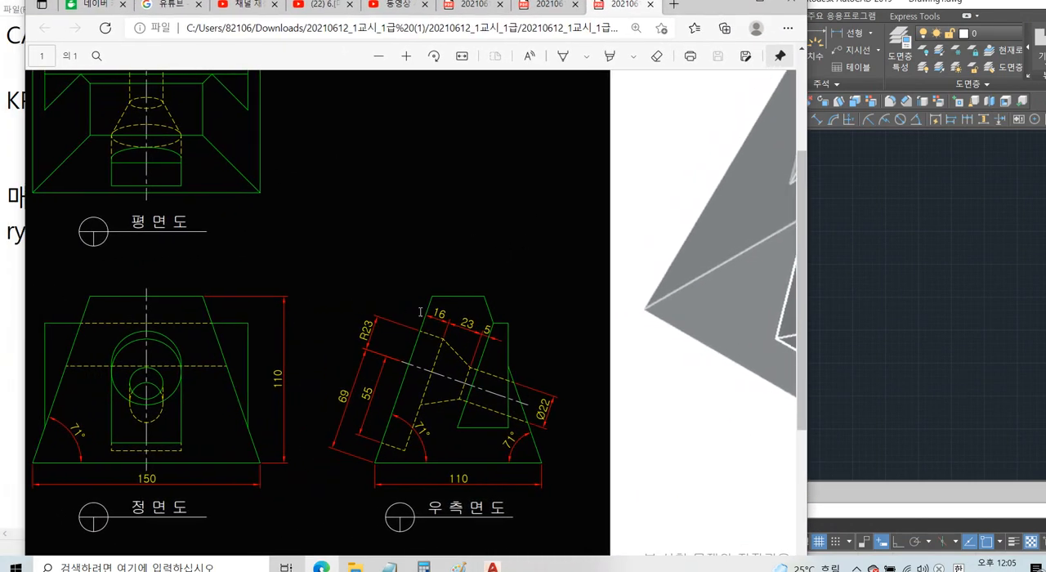
pyautogui.moveTo(504, 160); pyautogui.dragTo(694, 37, button='middle')
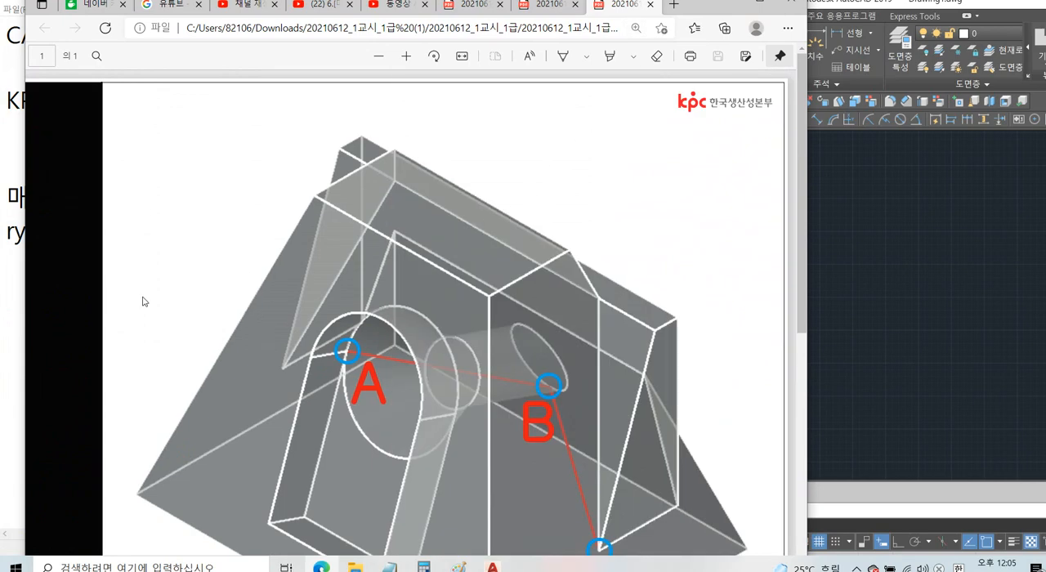
pyautogui.moveTo(218, 314); pyautogui.dragTo(110, 321, button='middle')
pyautogui.scroll(-3, 242, 330)
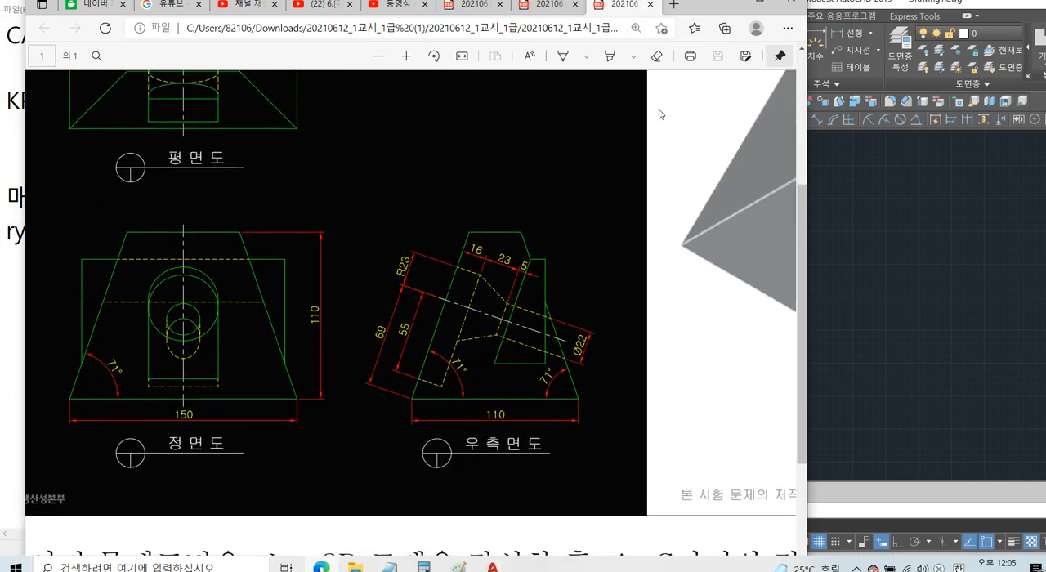
pyautogui.moveTo(709, 7)
pyautogui.mouseDown()
pyautogui.moveTo(662, 9)
pyautogui.moveTo(798, 26)
pyautogui.mouseUp()
pyautogui.click(843, 280)
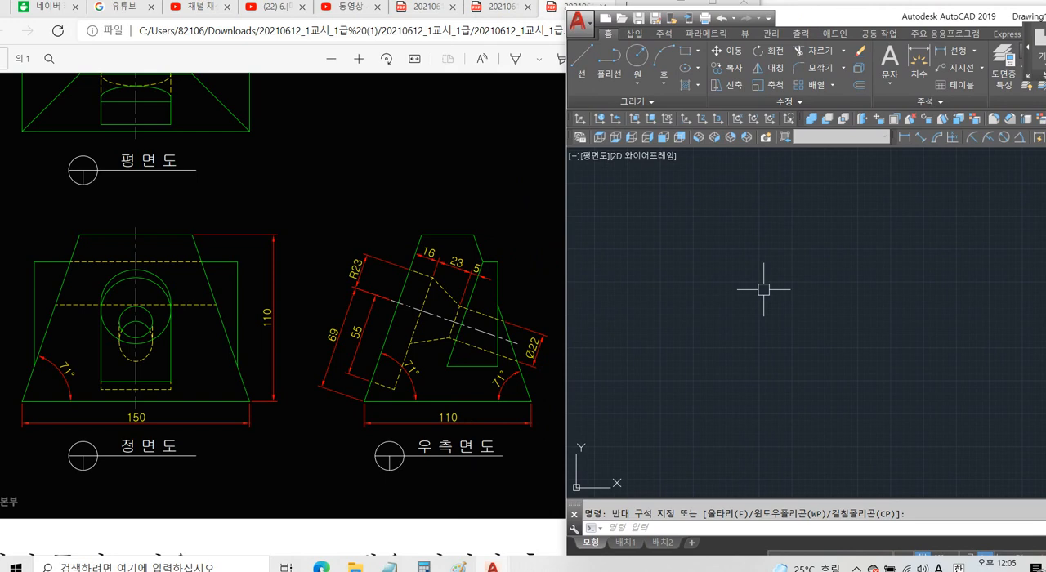
pyautogui.doubleClick(804, 7)
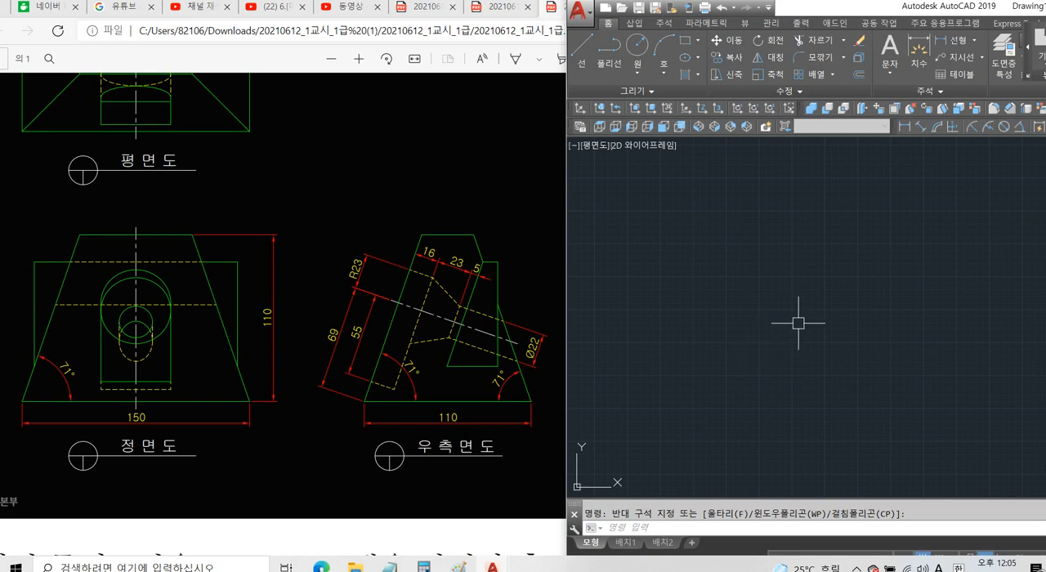
pyautogui.press('Escape')
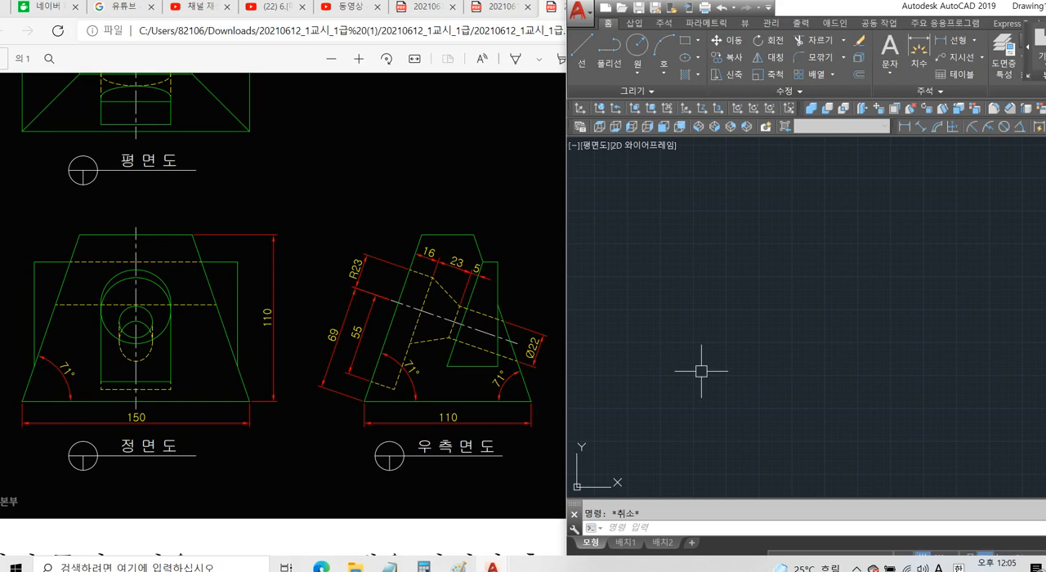
# Draw a 150 by 110 rectangle for the front view.
pyautogui.write('rec')
pyautogui.press('Return')
pyautogui.click(662, 406)
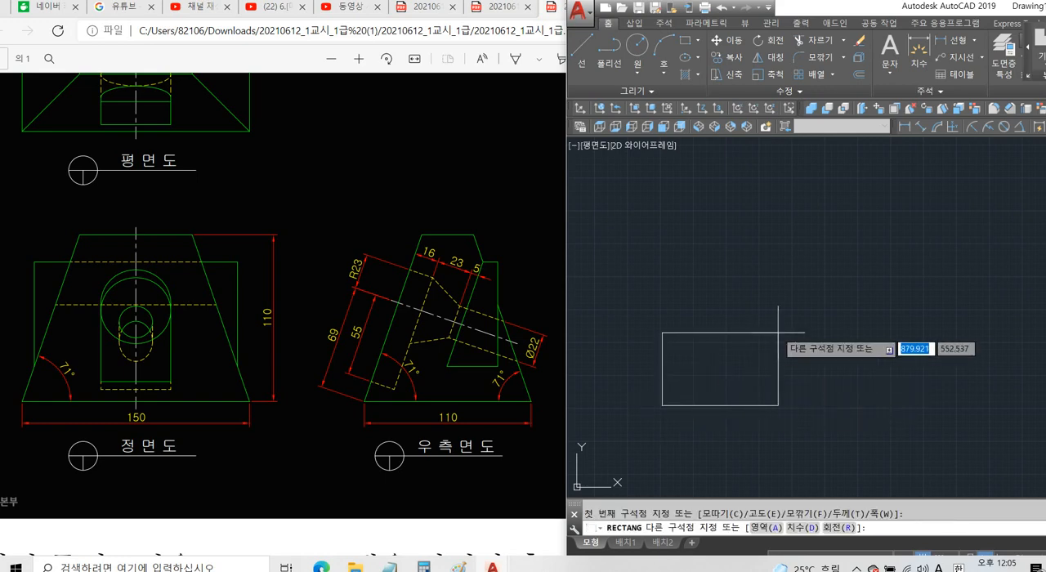
pyautogui.write('@150')
pyautogui.press('Tab')
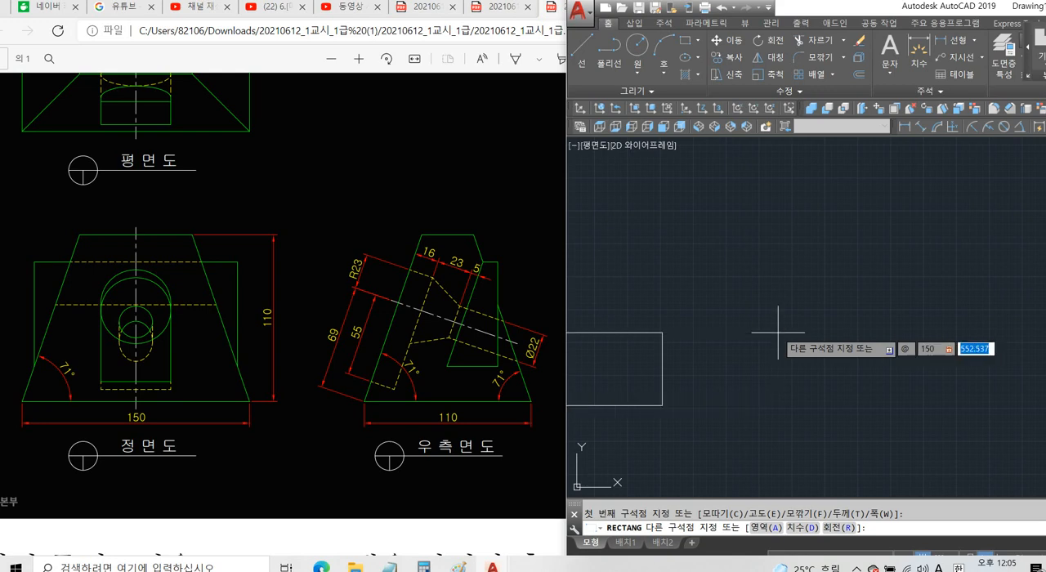
pyautogui.press('BackSpace')
pyautogui.press('Return')
pyautogui.scroll(-5, 777, 332)
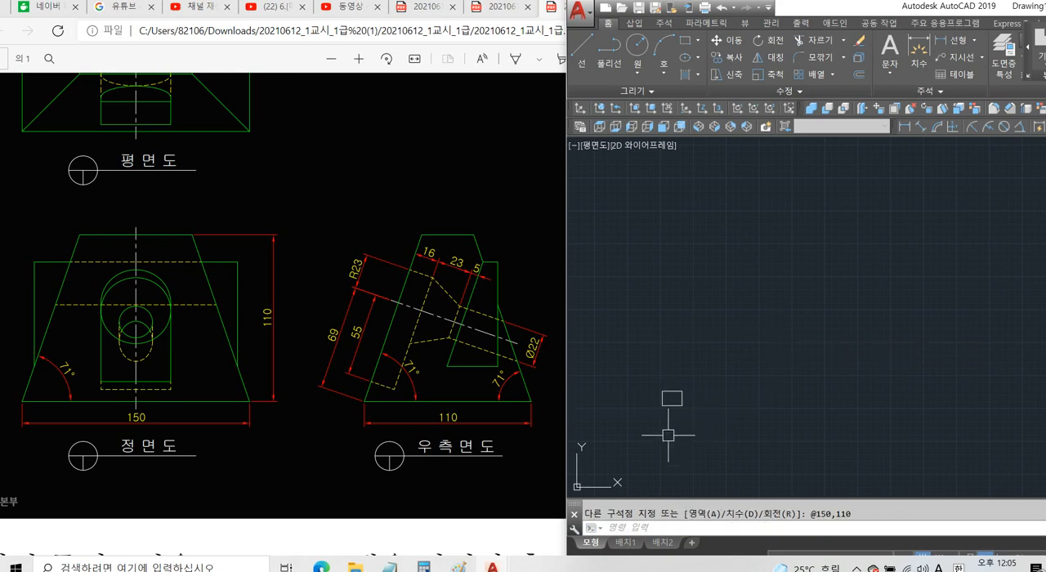
pyautogui.scroll(6, 673, 433)
# Draw a line at 71° from the rectangle's lower-left corner, extending past its top edge.
pyautogui.click(311, 388)
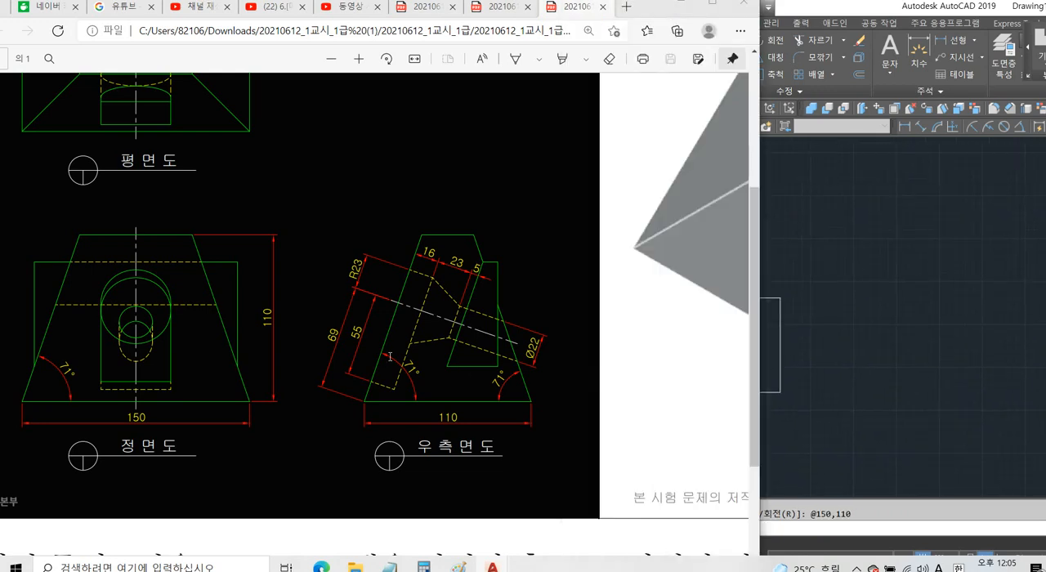
pyautogui.scroll(4, 307, 384)
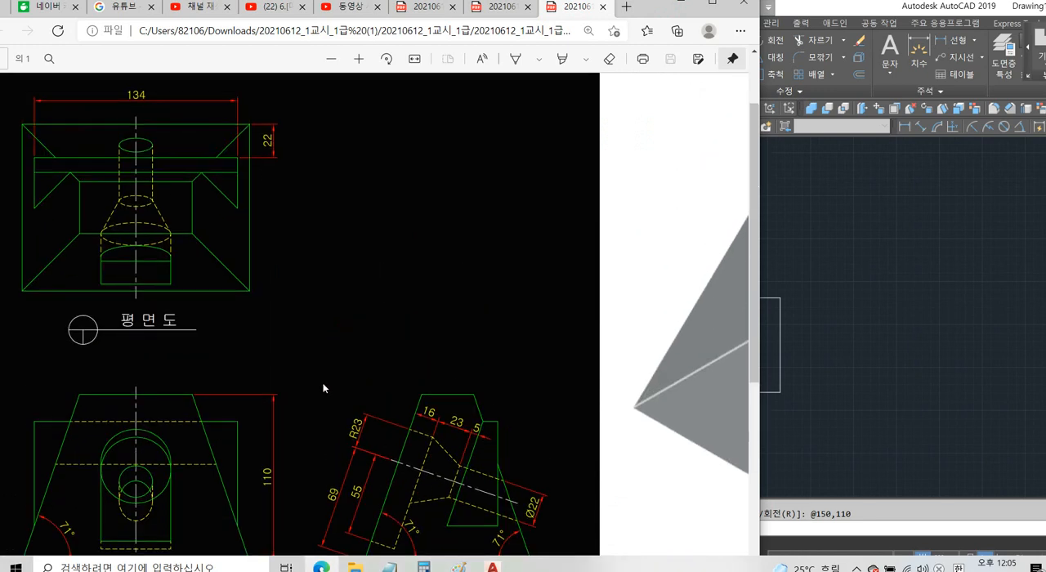
pyautogui.scroll(-2, 326, 375)
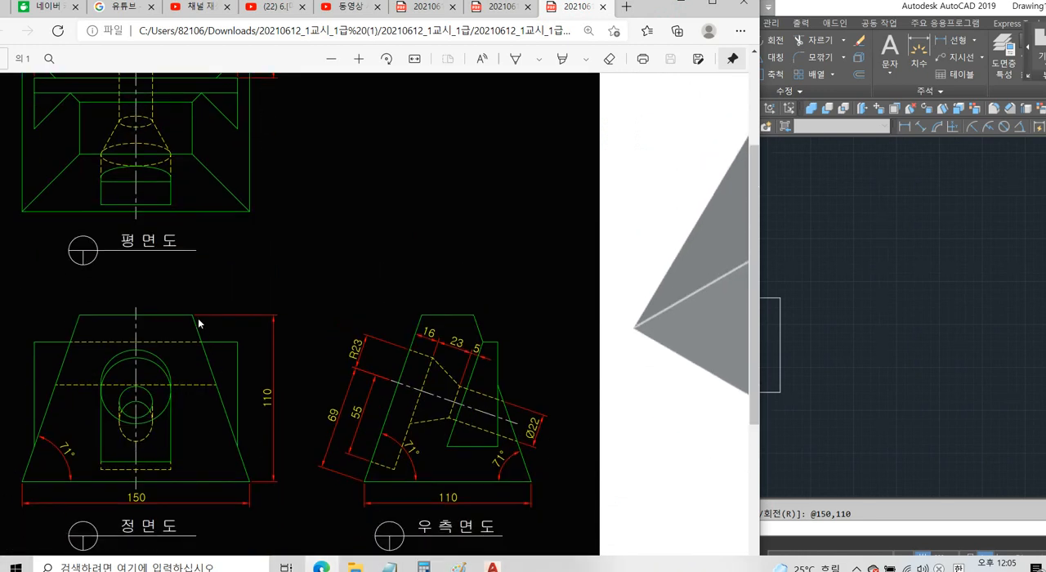
pyautogui.click(907, 375)
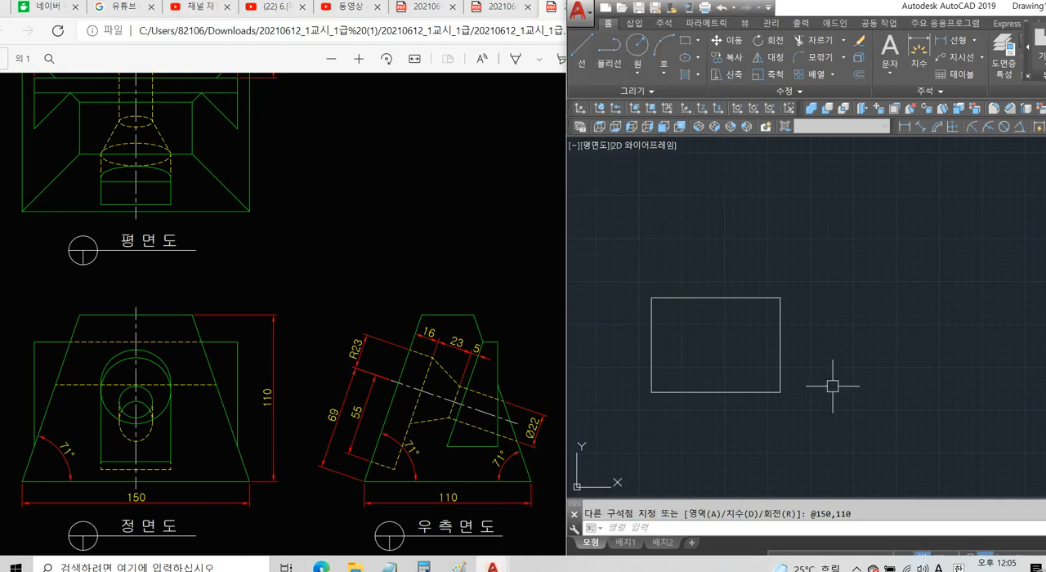
pyautogui.write('l')
pyautogui.press('Return')
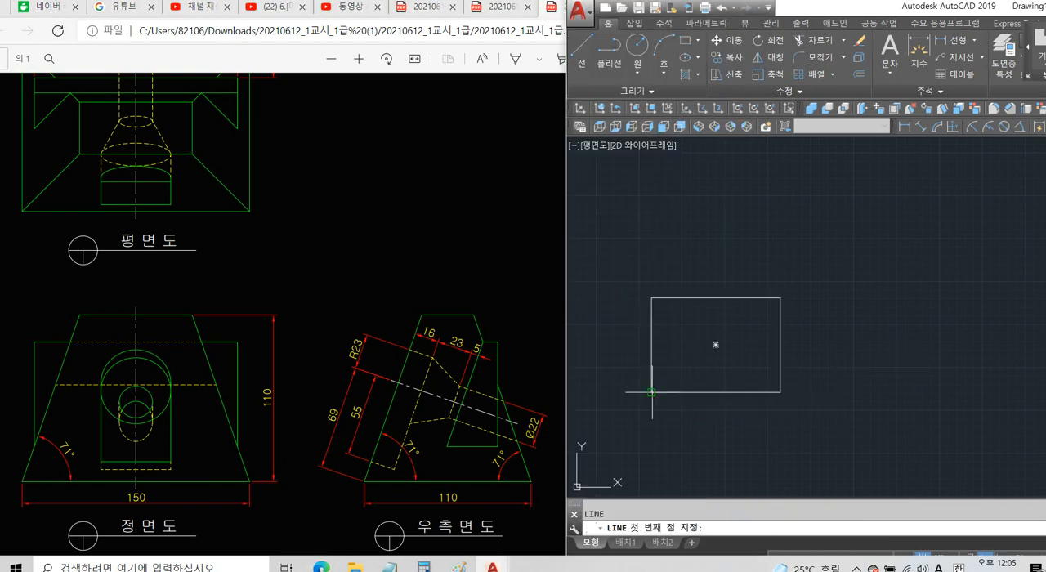
pyautogui.click(651, 392)
pyautogui.write('<')
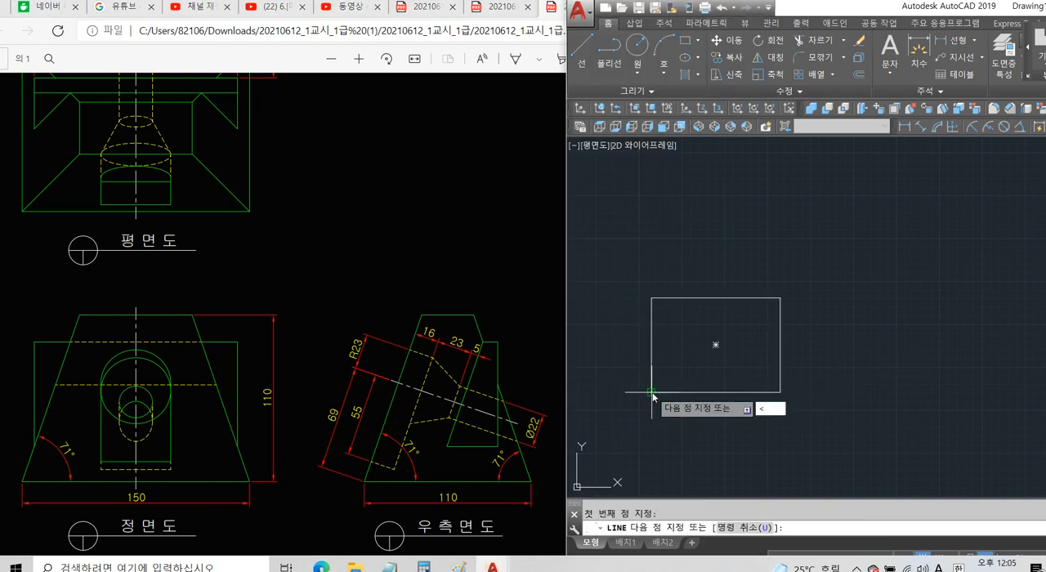
pyautogui.write('71')
pyautogui.press('Return')
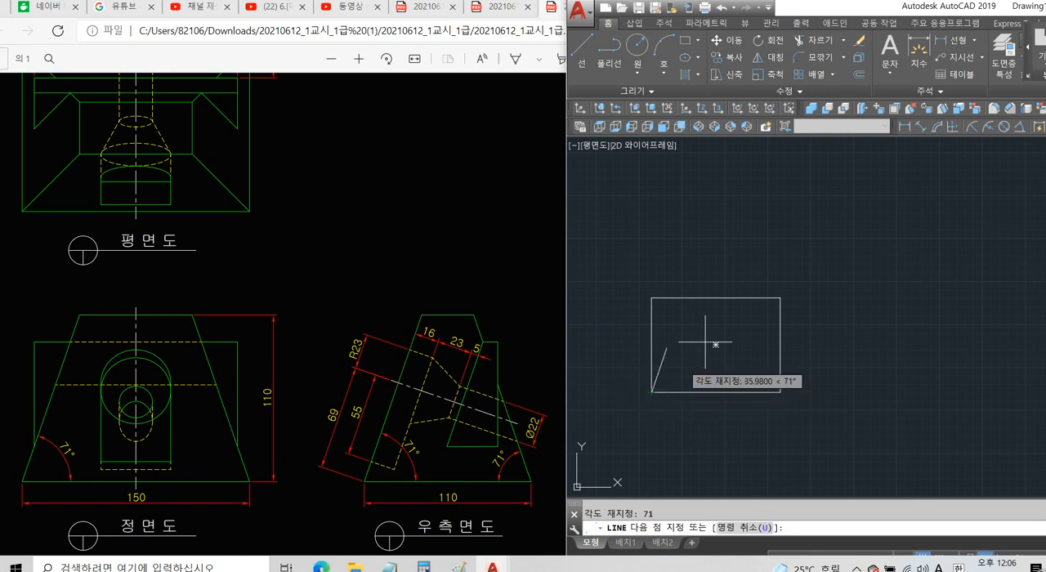
pyautogui.click(701, 245)
pyautogui.press('Return')
pyautogui.press('Return')
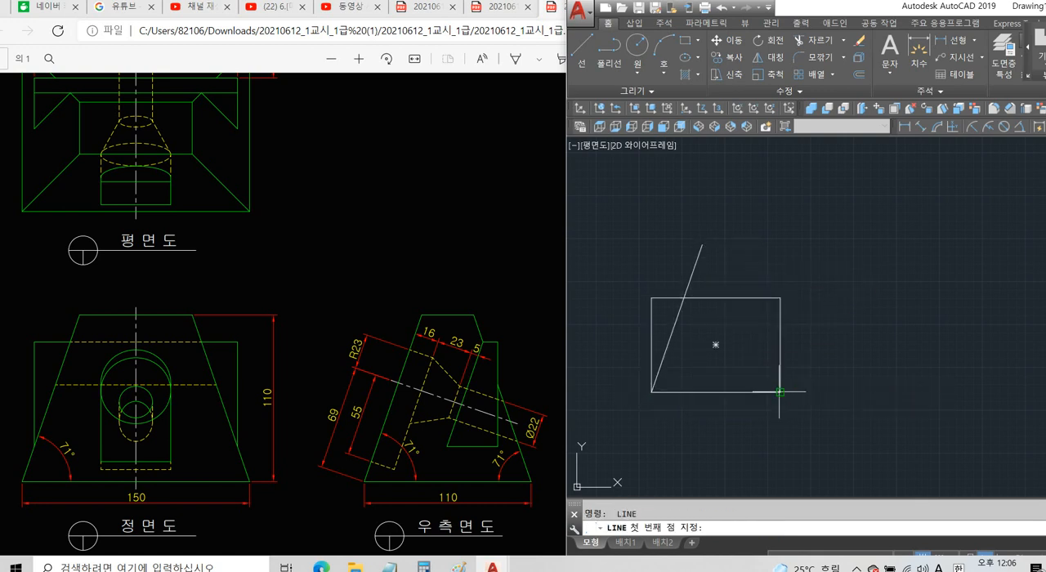
# Draw a line at -71° from the rectangle's lower-right corner, extending up past its top edge.
pyautogui.click(781, 392)
pyautogui.write('<')
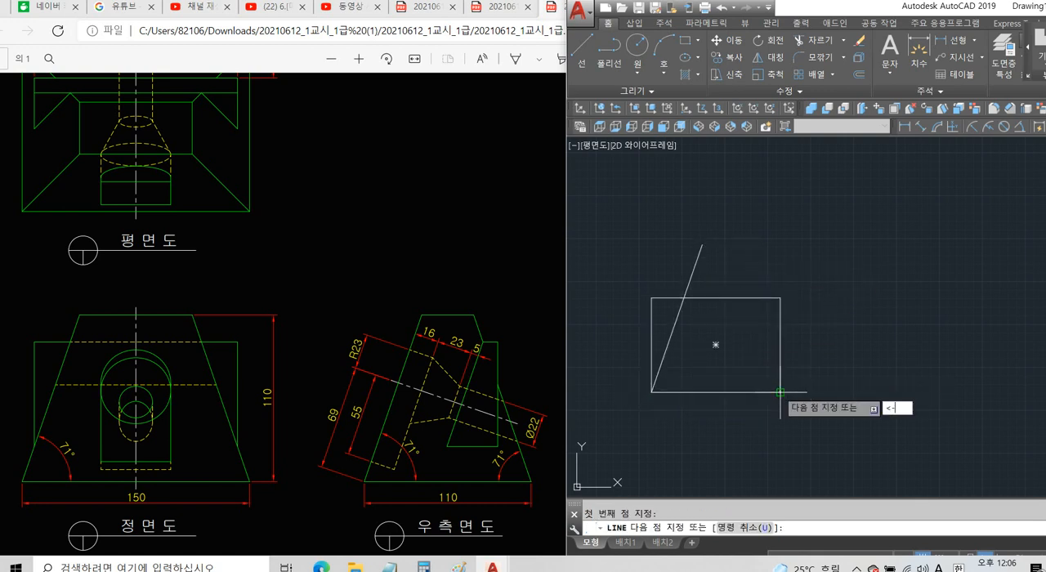
pyautogui.write('-71')
pyautogui.press('Return')
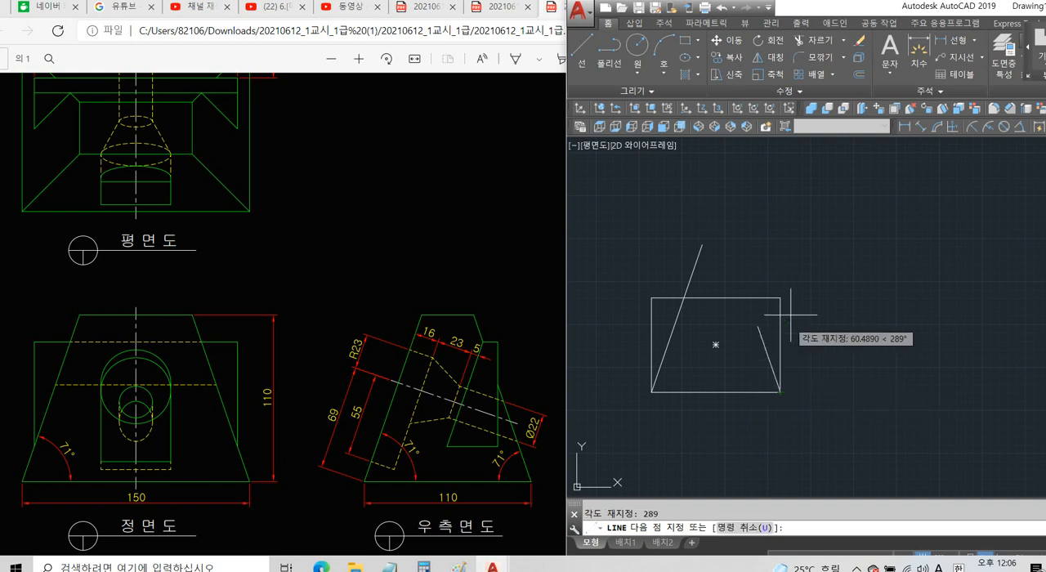
pyautogui.click(816, 233)
pyautogui.press('Return')
# Trim the slanted lines' overhangs and the rectangle's outer corners to form the front-view trapezoid.
pyautogui.write('tr')
pyautogui.press('Return')
pyautogui.press('Return')
pyautogui.click(780, 244)
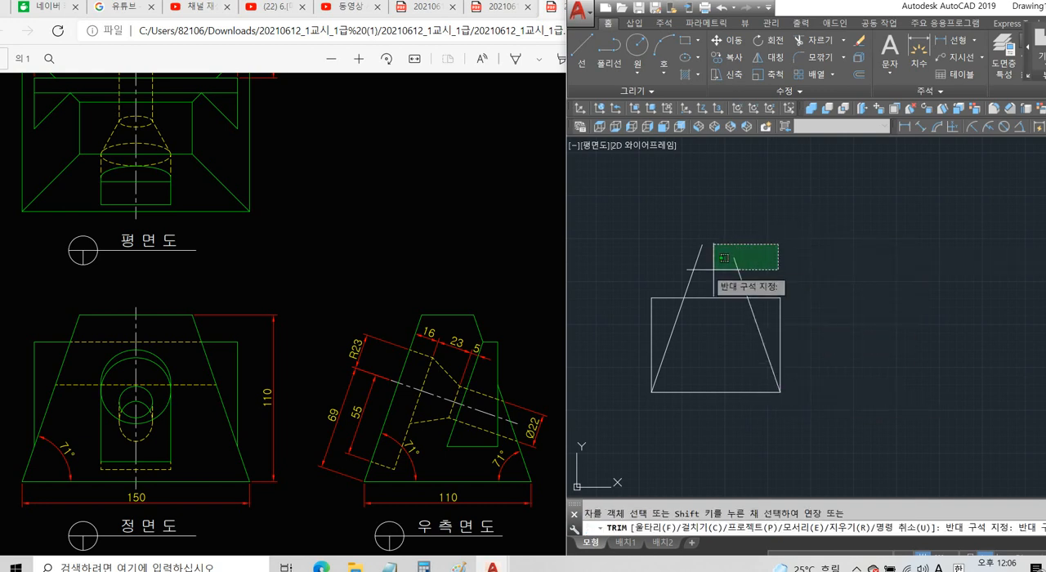
pyautogui.click(682, 274)
pyautogui.click(819, 264)
pyautogui.click(779, 323)
pyautogui.click(666, 274)
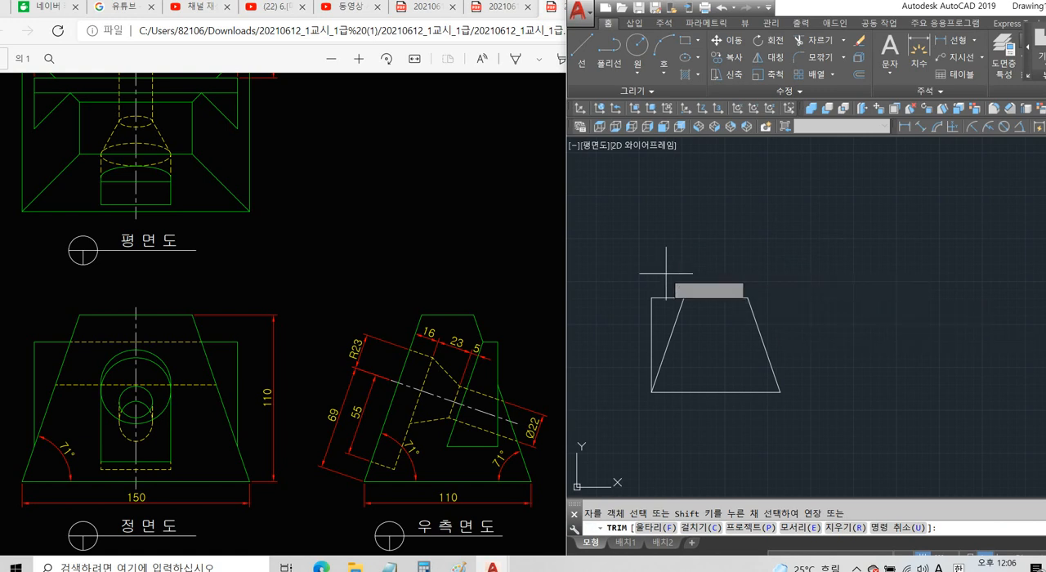
pyautogui.click(641, 319)
pyautogui.press('Return')
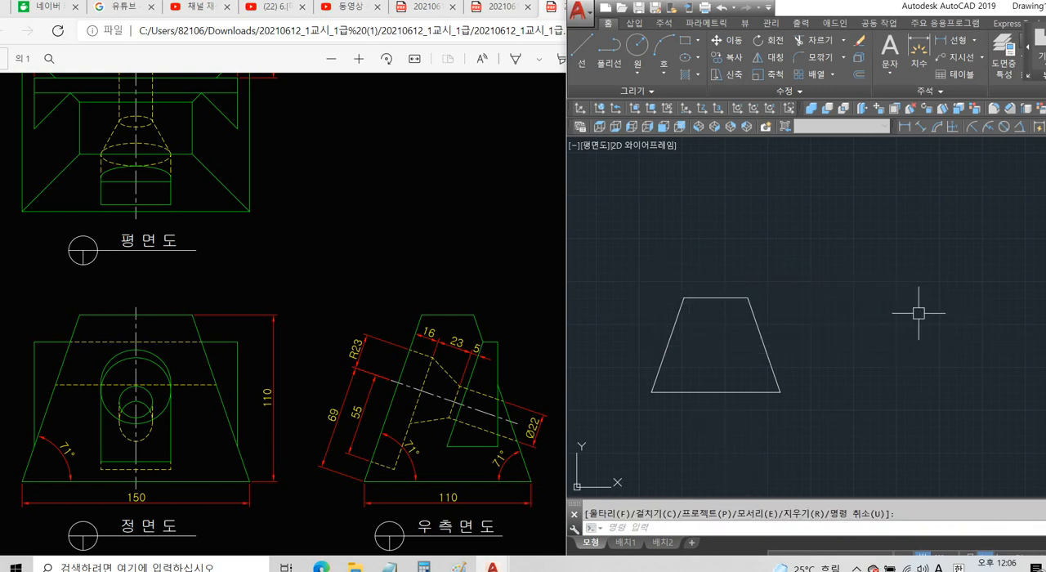
# Draw a long horizontal projection line to the right from the trapezoid's upper-right corner.
pyautogui.write('l')
pyautogui.press('Return')
pyautogui.click(747, 298)
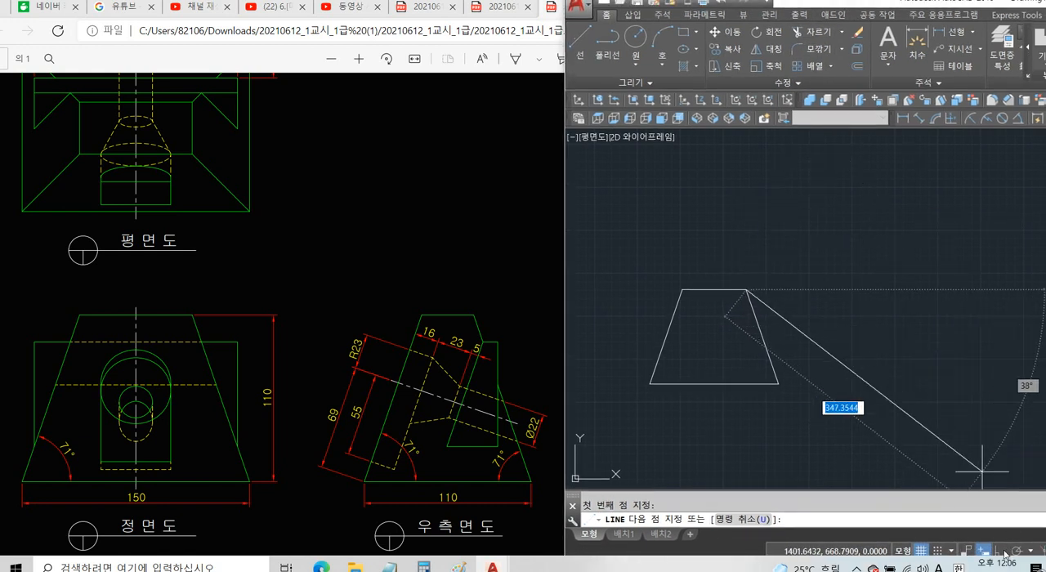
pyautogui.click(1012, 342)
pyautogui.press('Return')
pyautogui.press('Return')
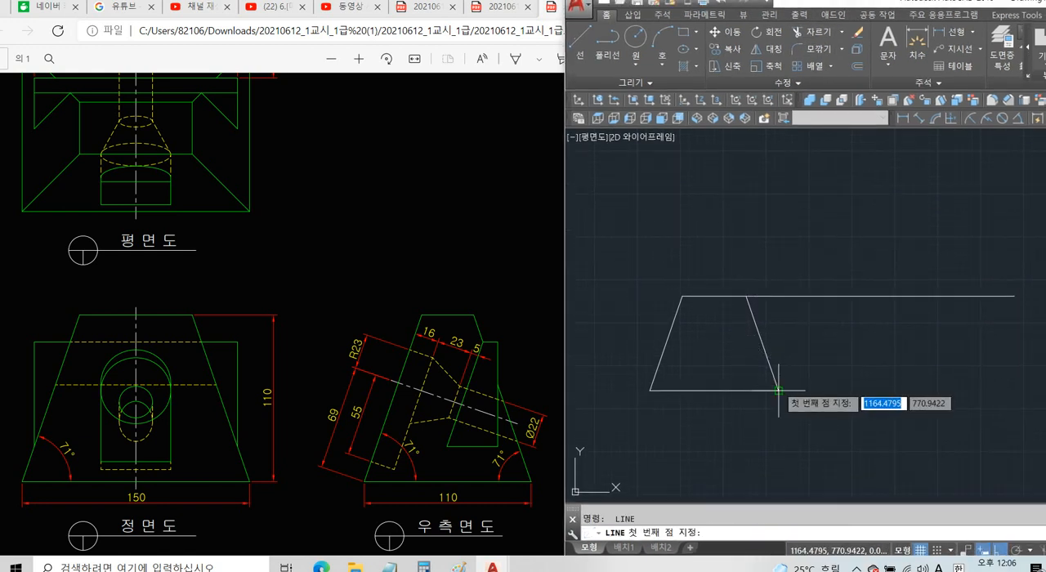
# Draw a horizontal line right from the trapezoid's lower-right corner and continue it vertically past the upper projection line.
pyautogui.click(778, 391)
pyautogui.click(989, 391)
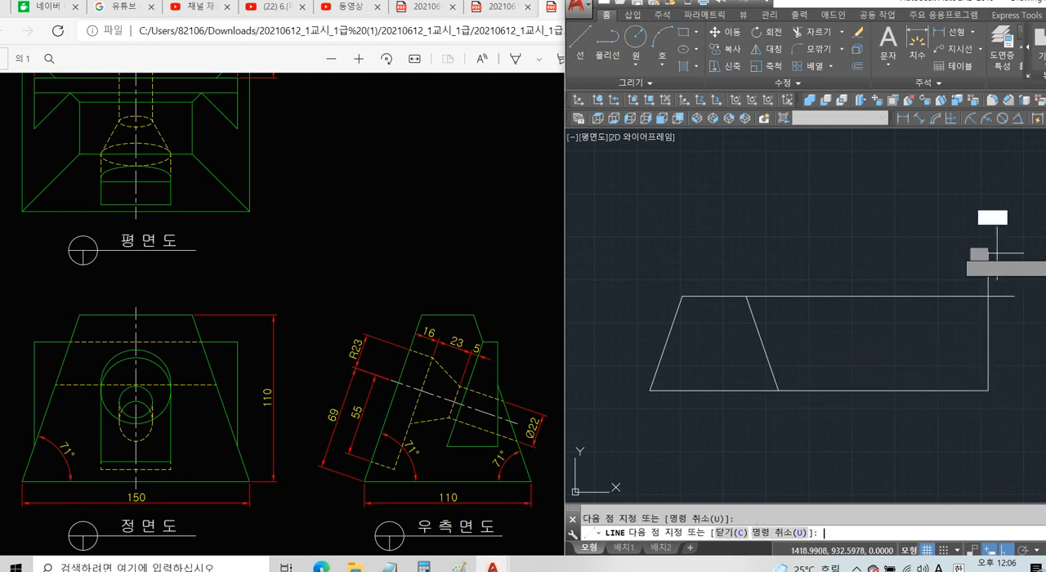
pyautogui.click(998, 253)
pyautogui.press('Return')
# Trim the overhanging line ends at the upper-right corner of the projection lines.
pyautogui.write('tr')
pyautogui.press('Return')
pyautogui.press('Return')
pyautogui.click(990, 273)
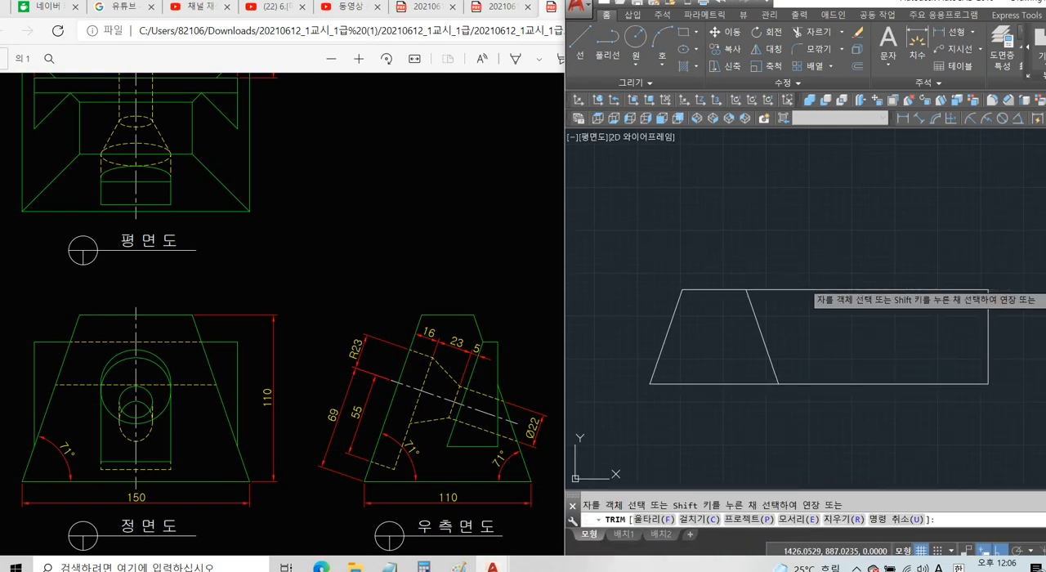
# Offset the right vertical line 110 to the left.
pyautogui.press('Return')
pyautogui.write('o')
pyautogui.press('Return')
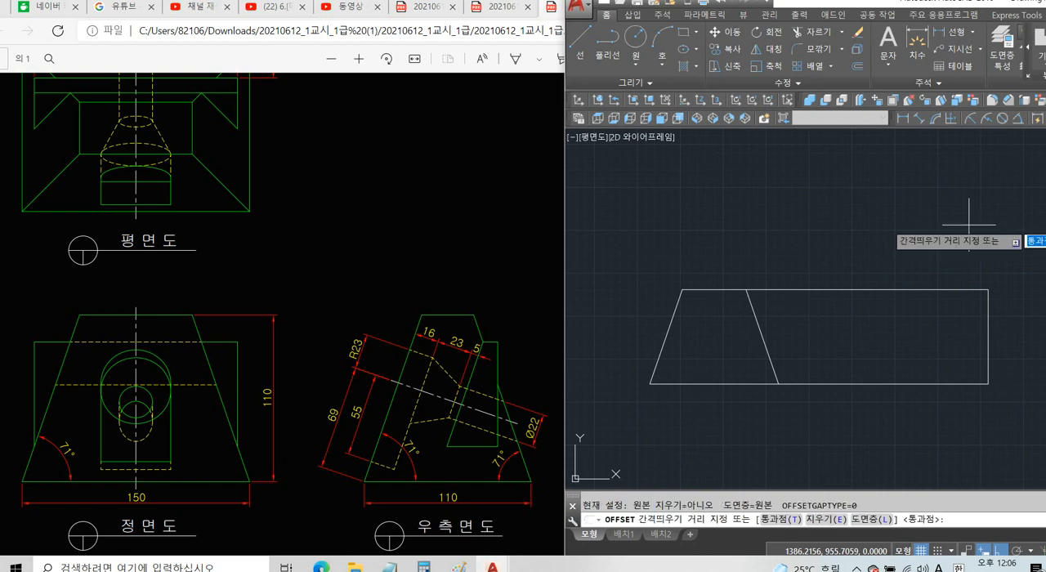
pyautogui.write('110')
pyautogui.press('Return')
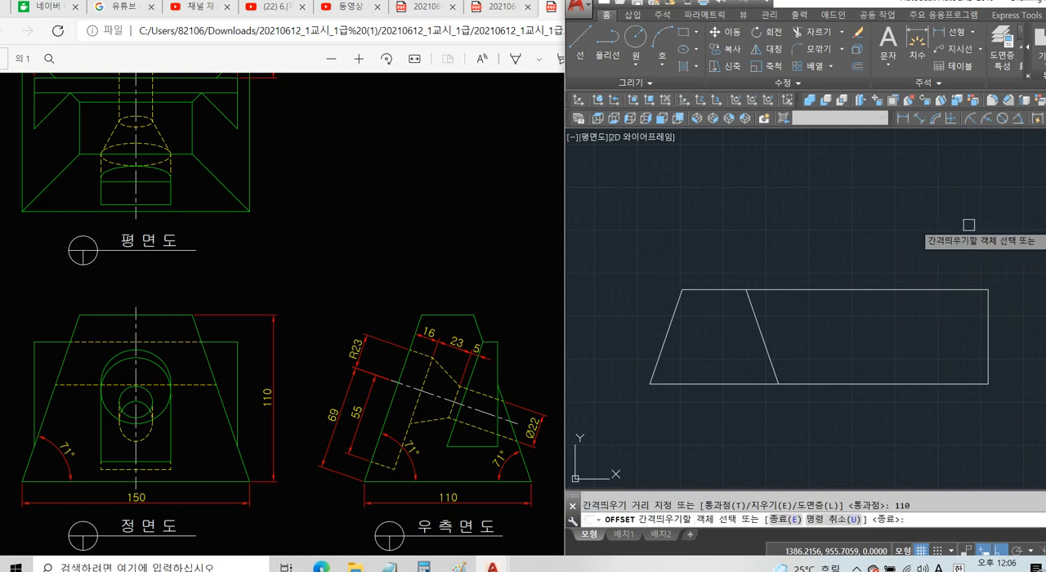
pyautogui.click(985, 325)
pyautogui.click(899, 343)
# Trim away the two horizontal segments between the trapezoid and the offset line, separating the side-view outline.
pyautogui.press('Return')
pyautogui.write('tr')
pyautogui.press('Return')
pyautogui.press('Return')
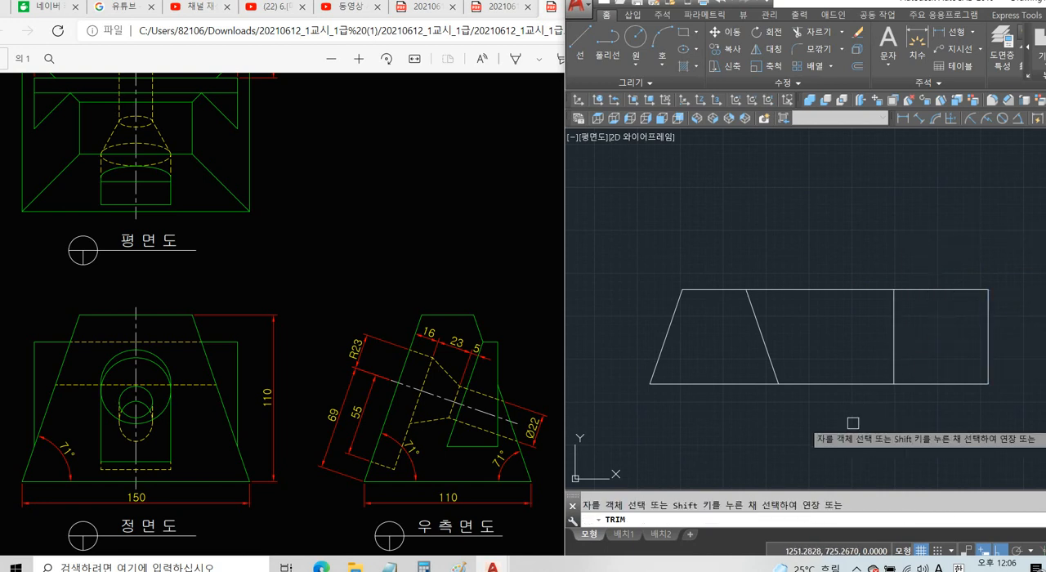
pyautogui.click(853, 423)
pyautogui.click(832, 281)
# Draw a line at 71° from the side-view square's lower-left corner, extending past its top edge.
pyautogui.press('Return')
pyautogui.moveTo(889, 246); pyautogui.dragTo(816, 243, button='middle')
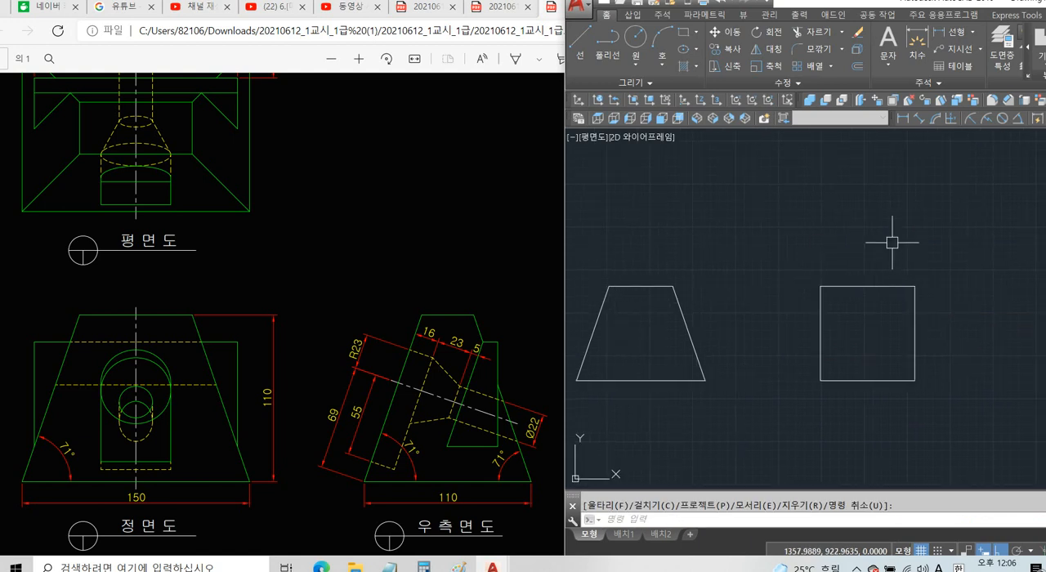
pyautogui.write('l')
pyautogui.press('Return')
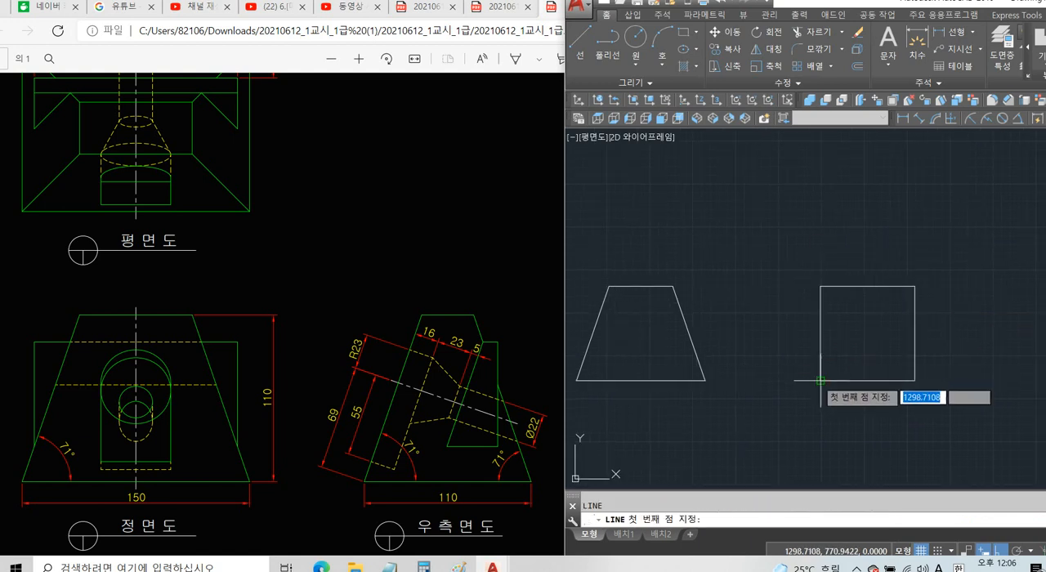
pyautogui.click(821, 380)
pyautogui.write('<7')
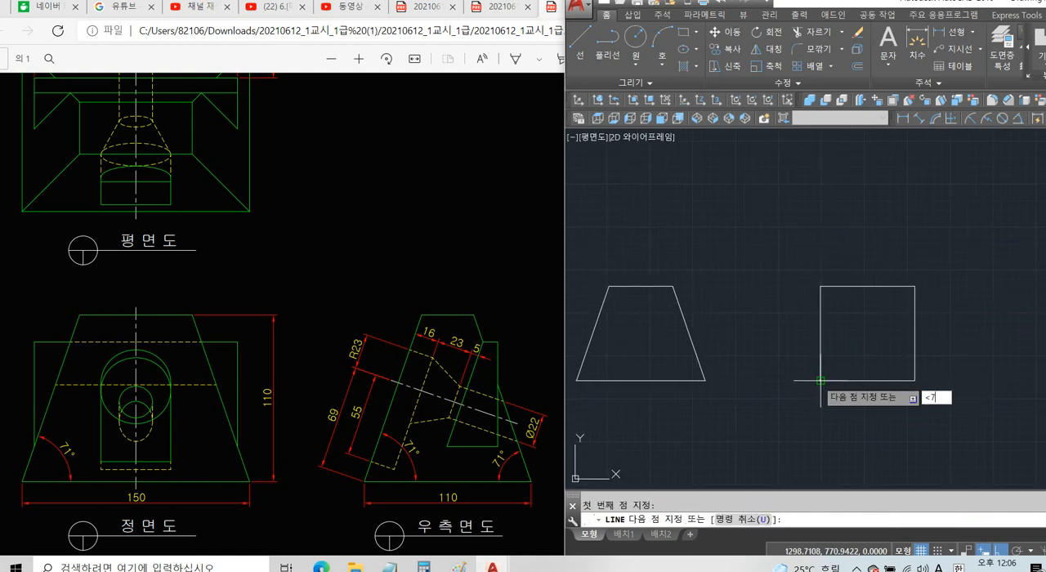
pyautogui.write('1')
pyautogui.press('Return')
pyautogui.click(865, 252)
pyautogui.press('Return')
pyautogui.press('Return')
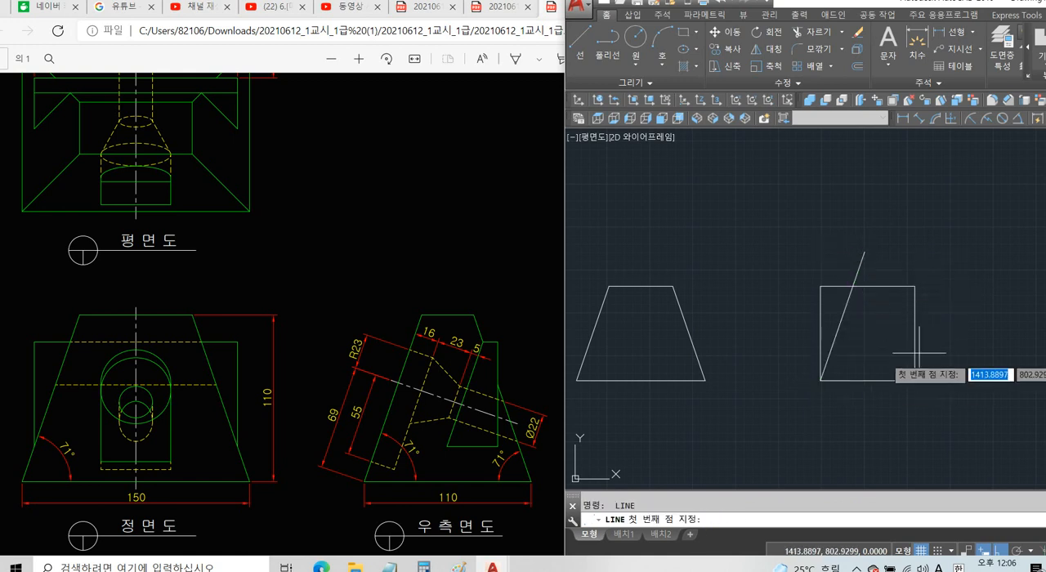
# Draw a line at -71° from the side-view square's lower-right corner, extending past its top edge.
pyautogui.click(915, 380)
pyautogui.write('<-71')
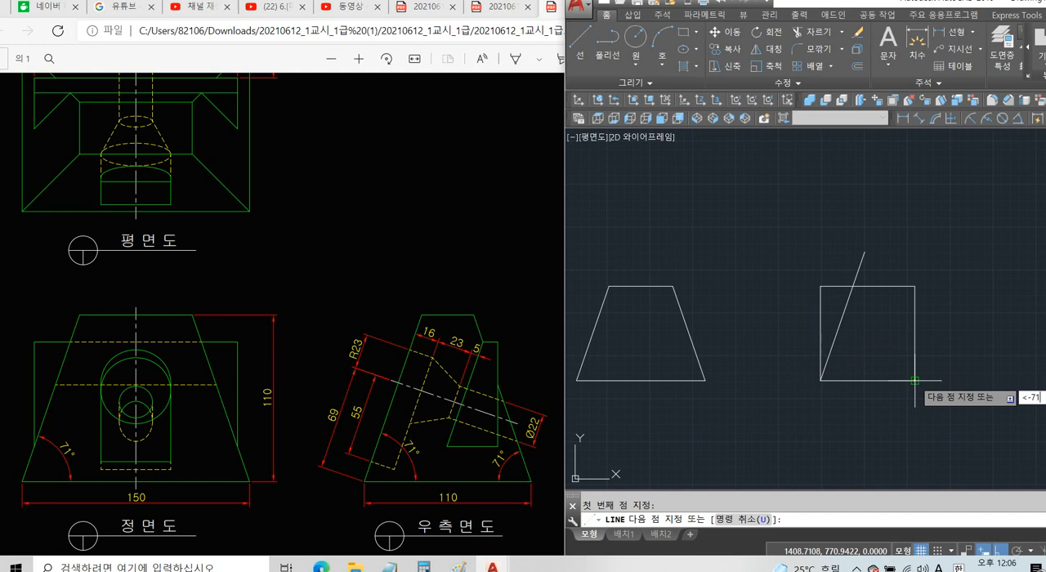
pyautogui.press('Return')
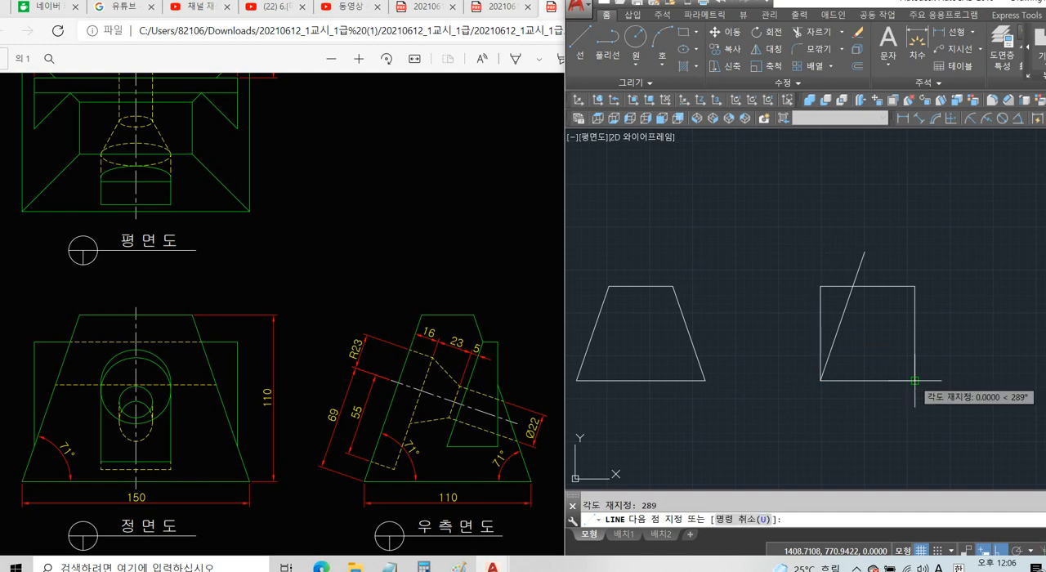
pyautogui.click(941, 232)
pyautogui.press('Return')
# Trim the slanted lines above the side-view square and the outer ends of its top edge.
pyautogui.write('tr')
pyautogui.press('Return')
pyautogui.press('Return')
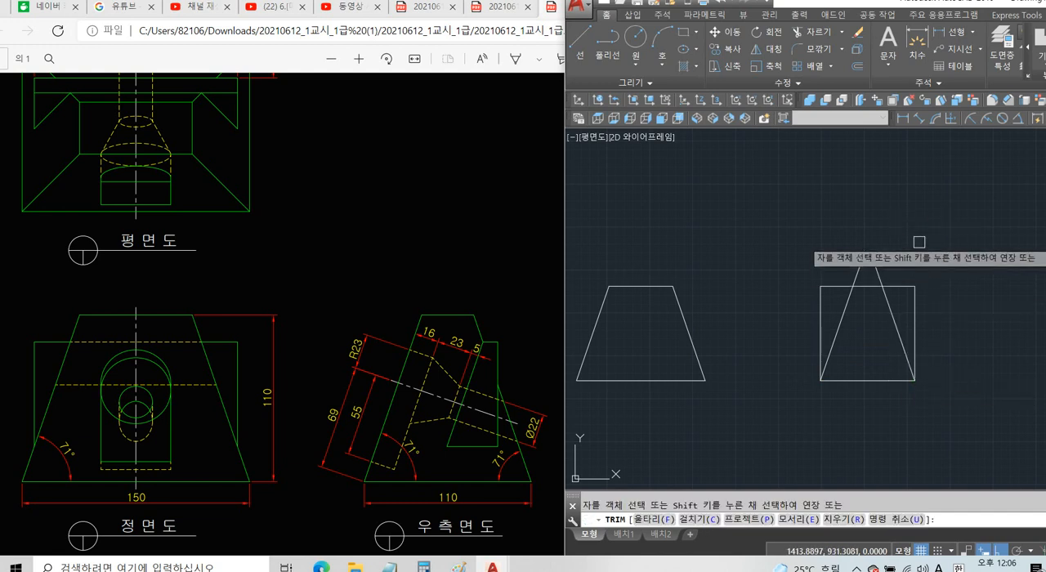
pyautogui.click(920, 239)
pyautogui.click(852, 268)
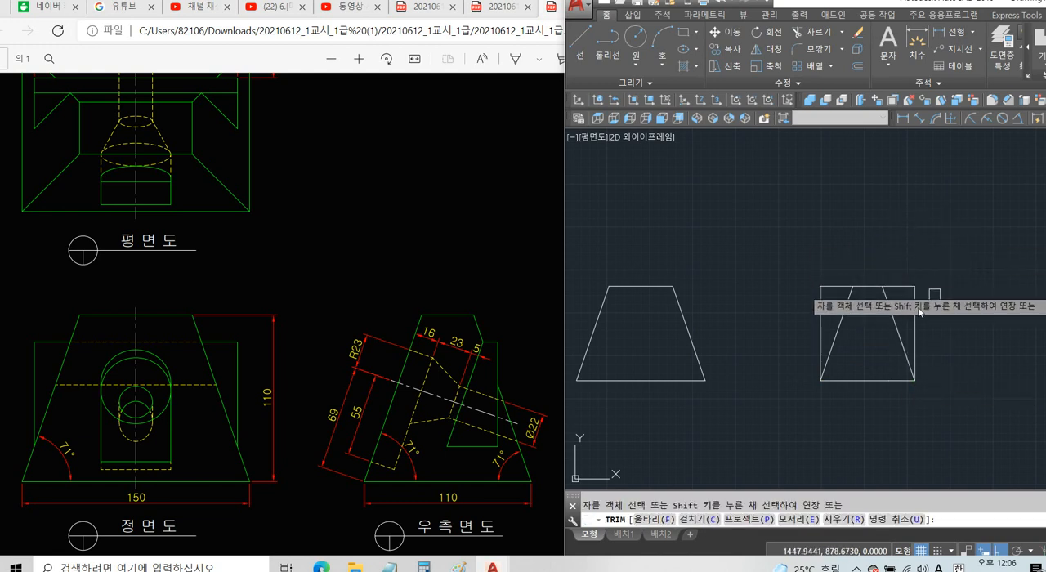
pyautogui.click(900, 287)
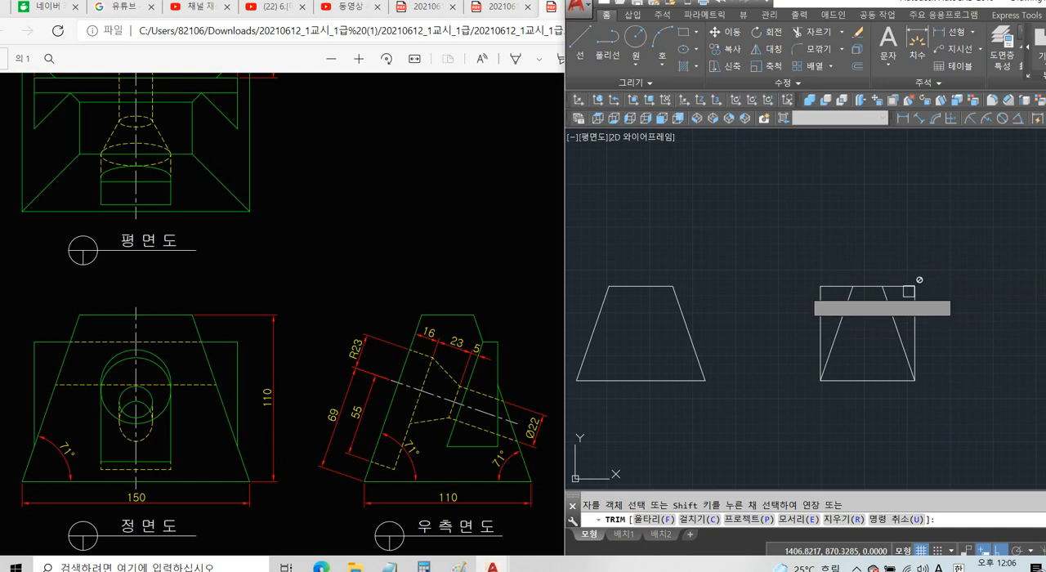
pyautogui.click(841, 287)
pyautogui.press('Return')
# Delete the square's two vertical sides, leaving the side-view trapezoid.
pyautogui.click(821, 307)
pyautogui.click(914, 302)
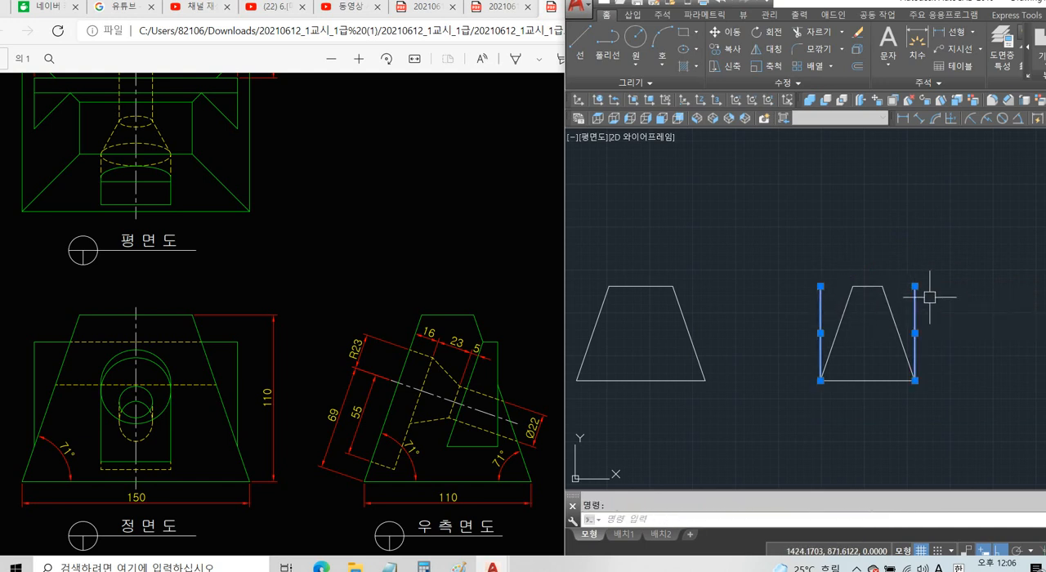
pyautogui.press('Delete')
# Switch to the exam sheet in the browser and examine the plan view's base outline and the front view's height.
pyautogui.click(460, 362)
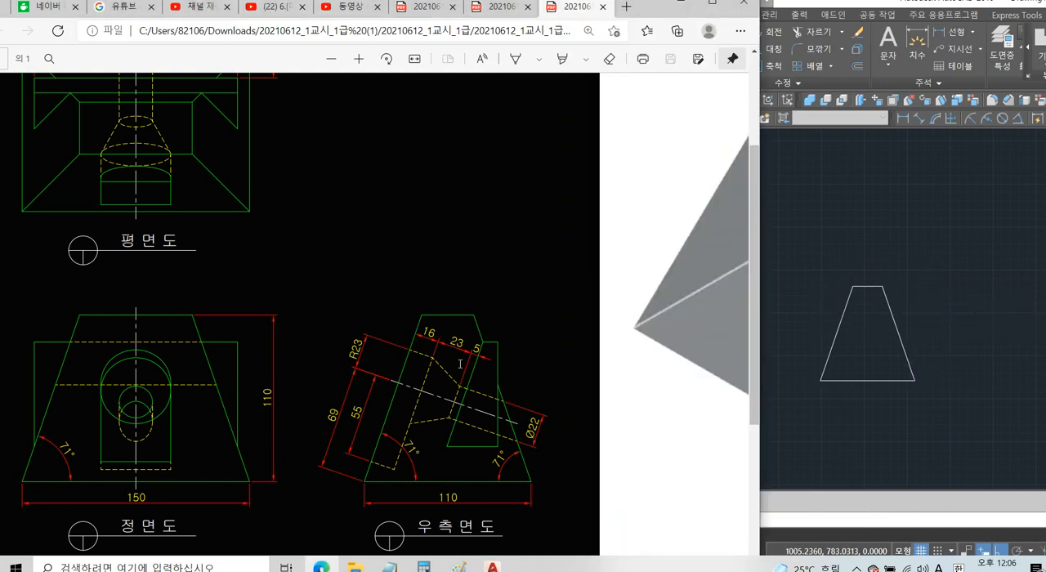
pyautogui.scroll(3, 262, 385)
pyautogui.keyDown('ctrl'); pyautogui.scroll(-2, 277, 372); pyautogui.keyUp('ctrl')
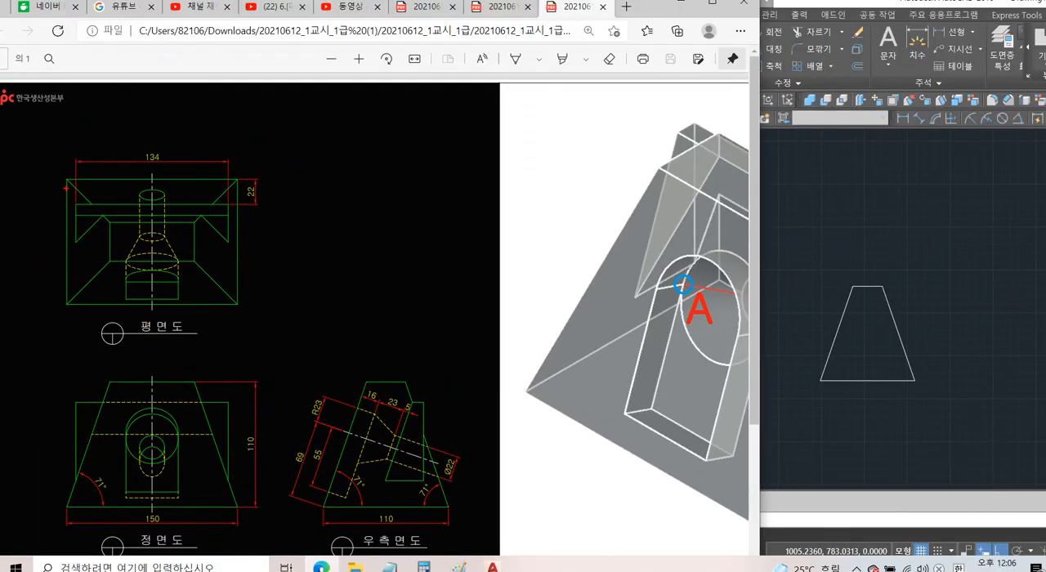
pyautogui.moveTo(69, 182); pyautogui.dragTo(237, 302)
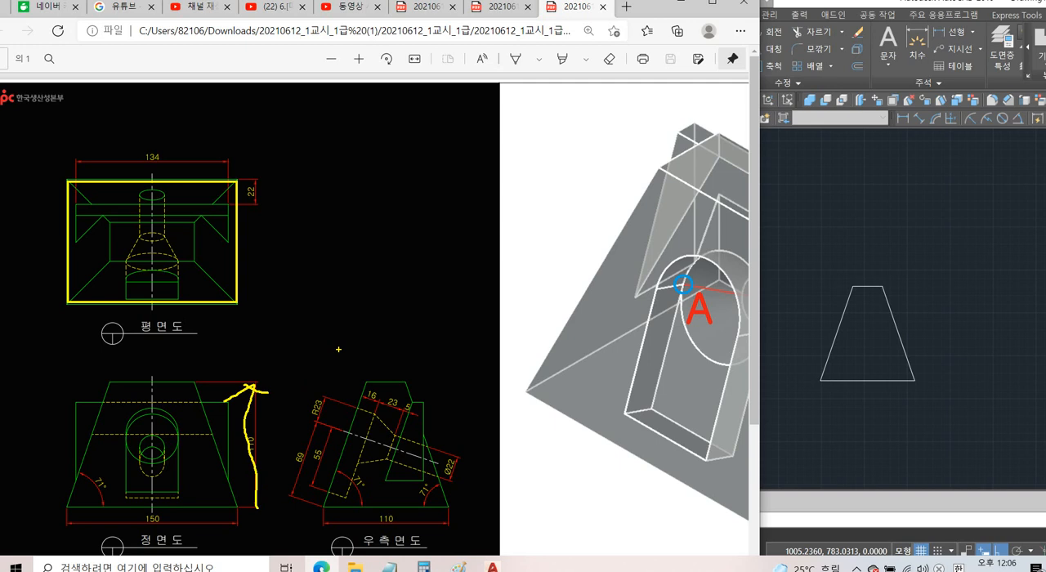
pyautogui.press('Escape')
# Switch back to AutoCAD and draw a 150 by 110 plan-view rectangle above the front-view trapezoid.
pyautogui.click(936, 244)
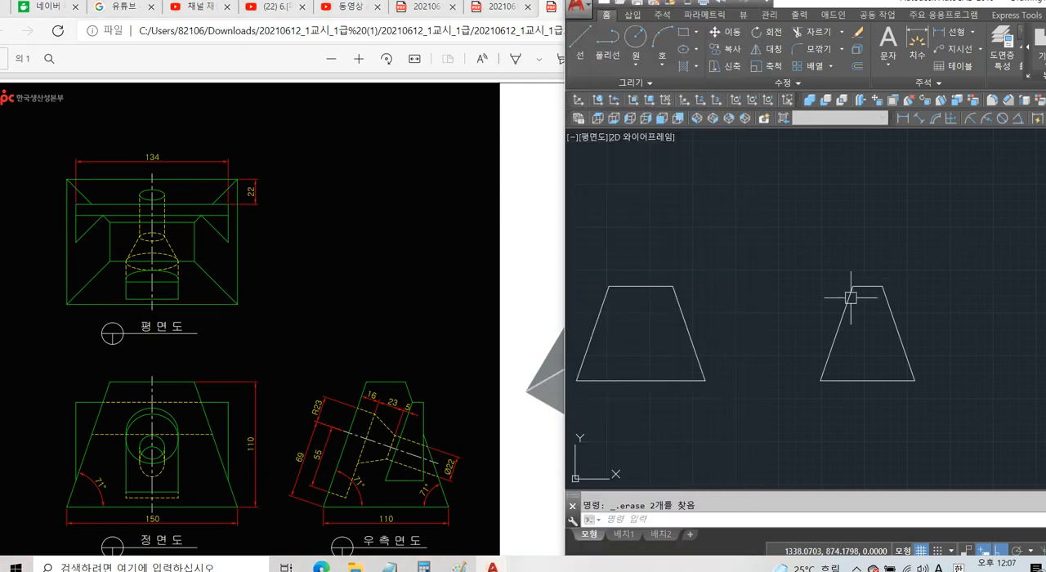
pyautogui.scroll(-2, 809, 331)
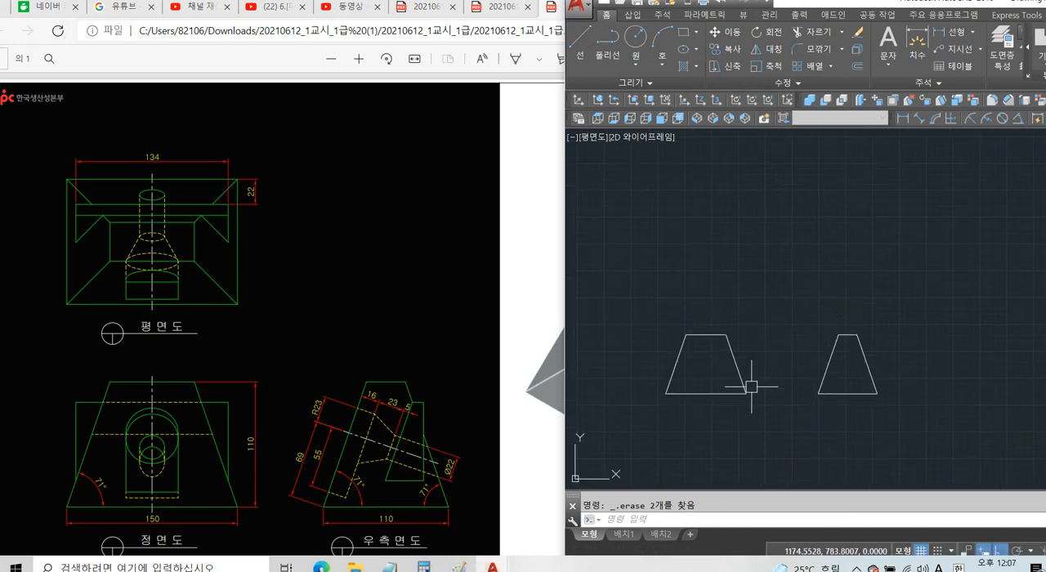
pyautogui.write('rec')
pyautogui.press('Return')
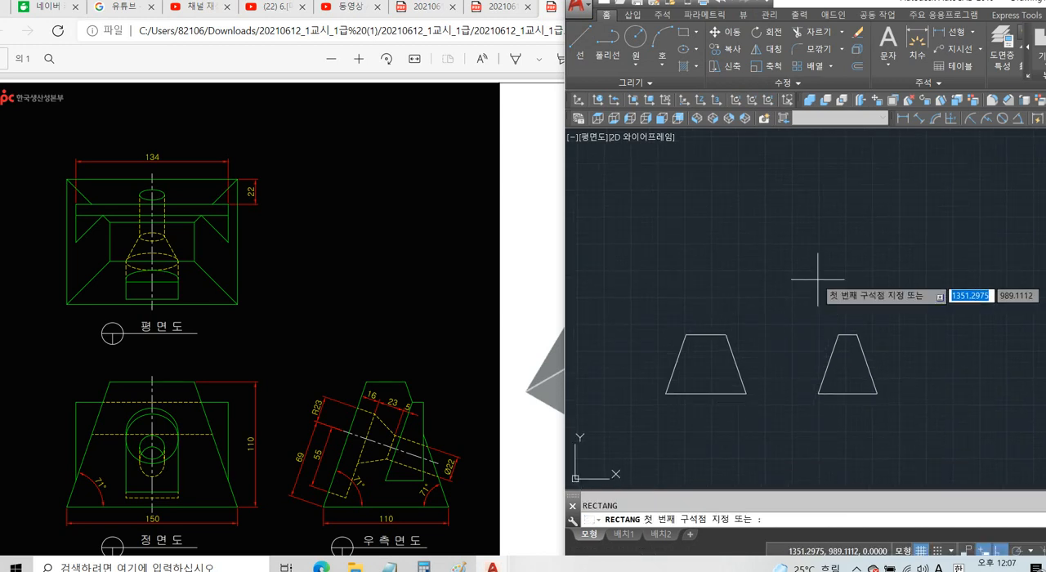
pyautogui.click(670, 258)
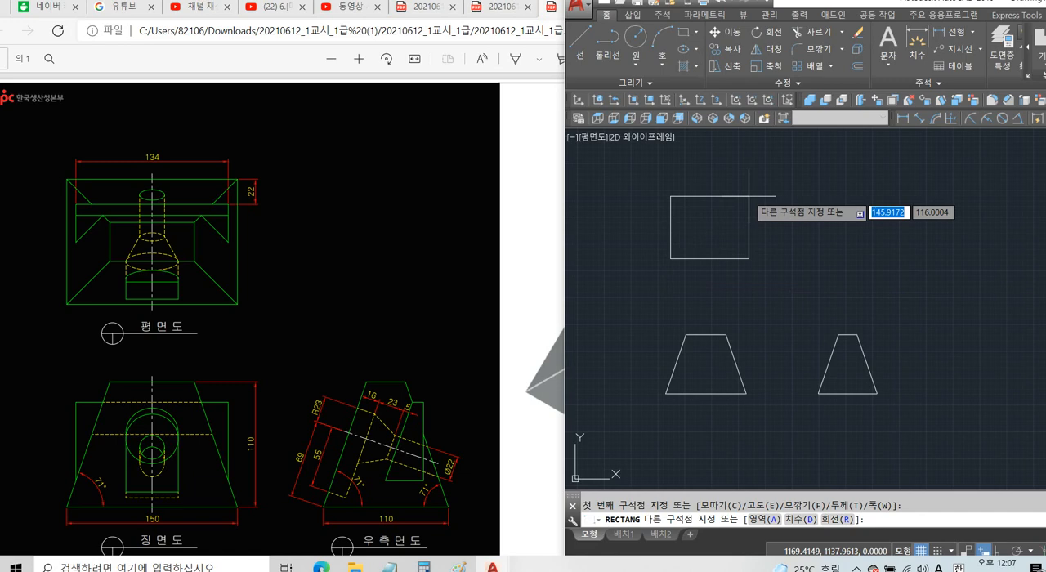
pyautogui.write('@150')
pyautogui.press('Tab')
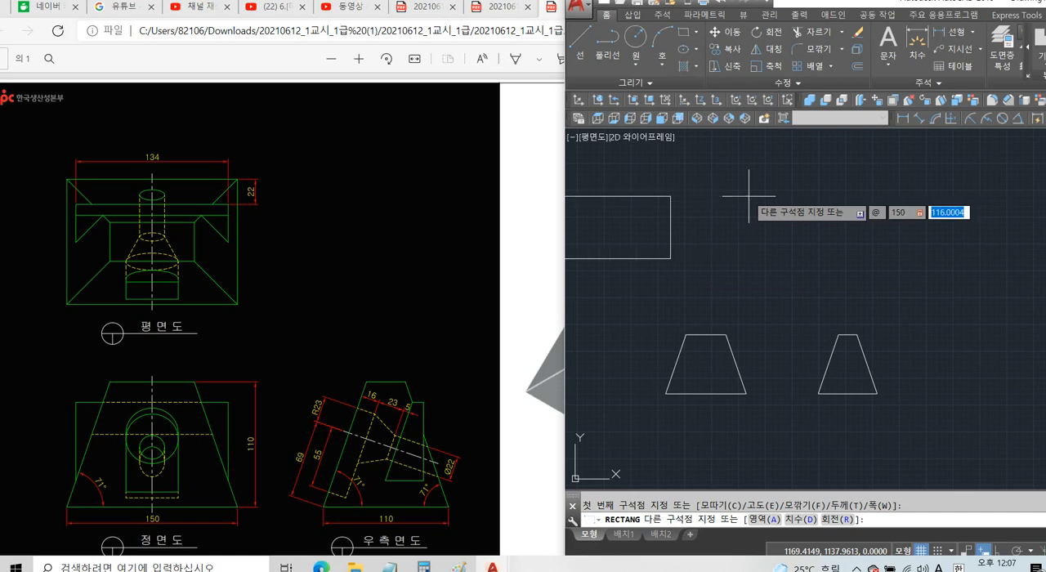
pyautogui.write('110')
pyautogui.press('Return')
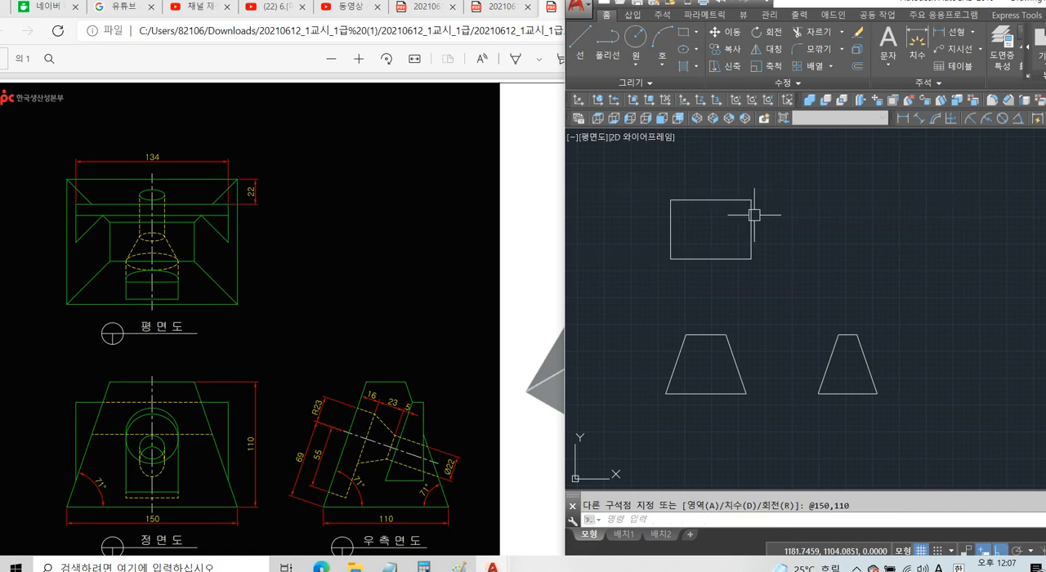
pyautogui.click(745, 198)
pyautogui.press('Escape')
pyautogui.click(793, 227)
pyautogui.click(727, 240)
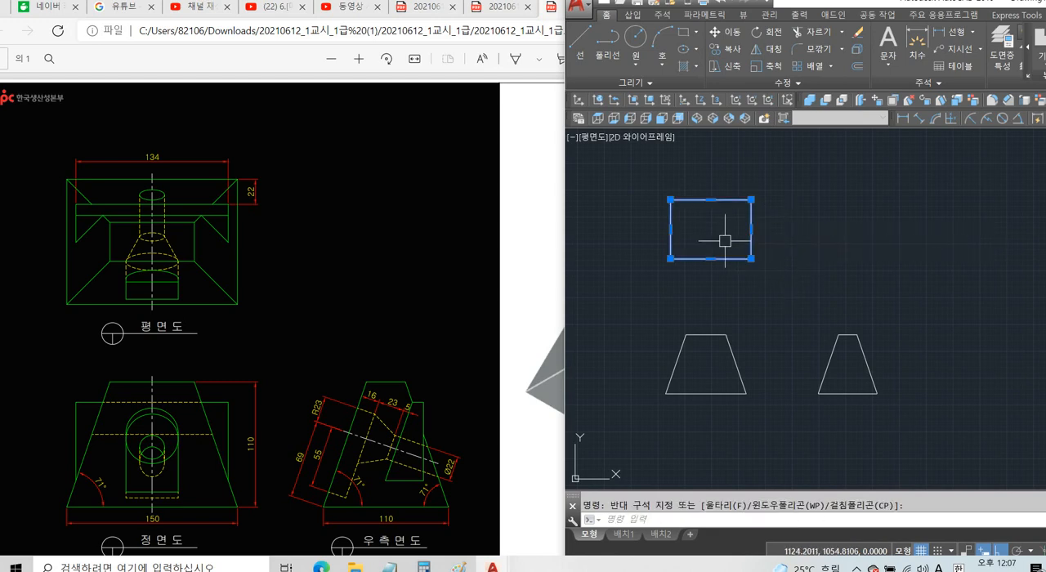
pyautogui.press('Escape')
pyautogui.click(810, 218)
pyautogui.click(728, 226)
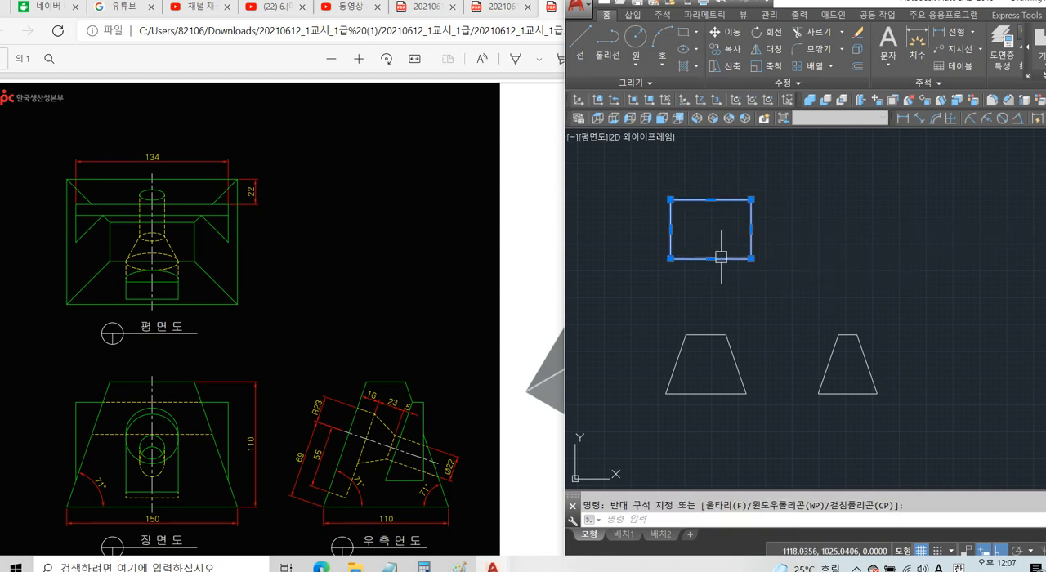
pyautogui.press('Escape')
pyautogui.click(942, 325)
pyautogui.press('Escape')
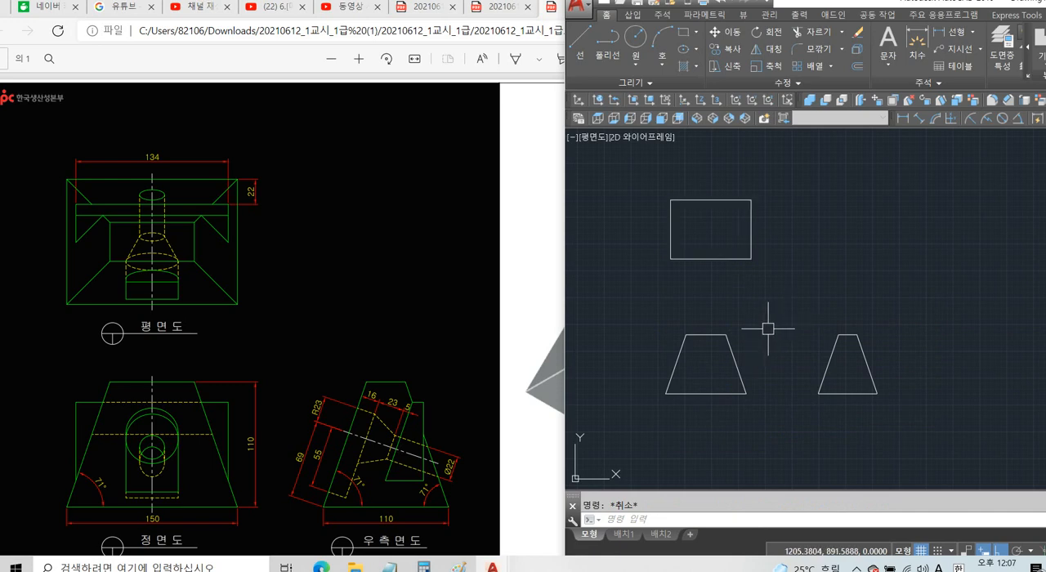
pyautogui.click(327, 367)
pyautogui.click(881, 289)
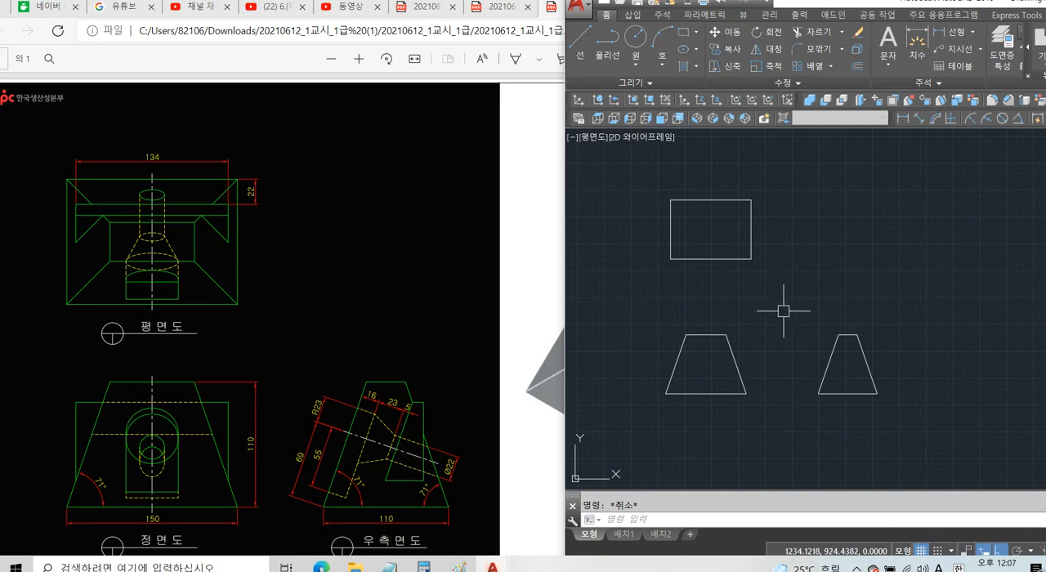
# Create closed boundary polylines from the front-view trapezoid, the side-view trapezoid and the plan-view rectangle.
pyautogui.write('bo')
pyautogui.press('Return')
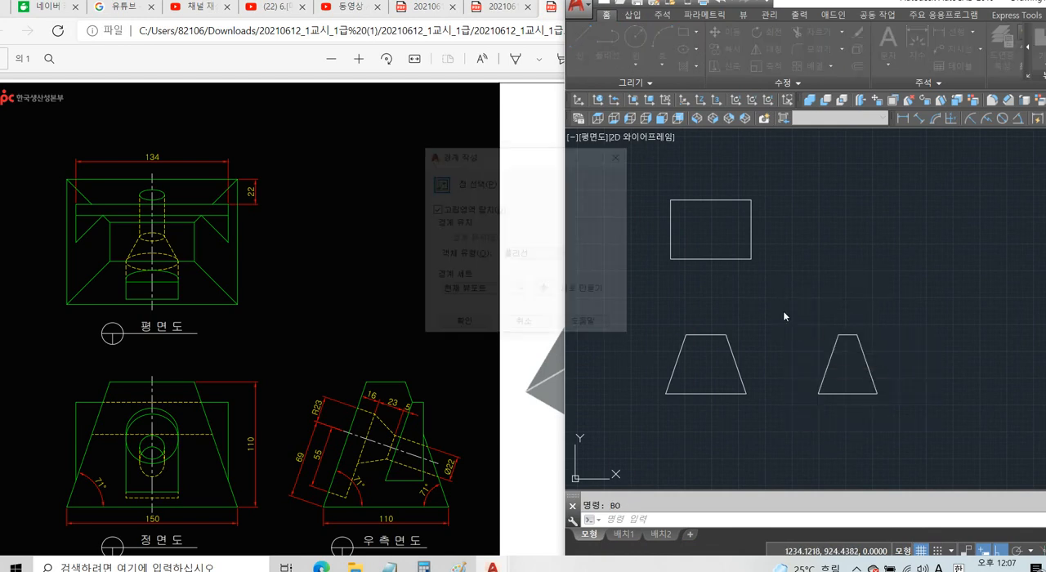
pyautogui.moveTo(542, 157); pyautogui.dragTo(583, 179)
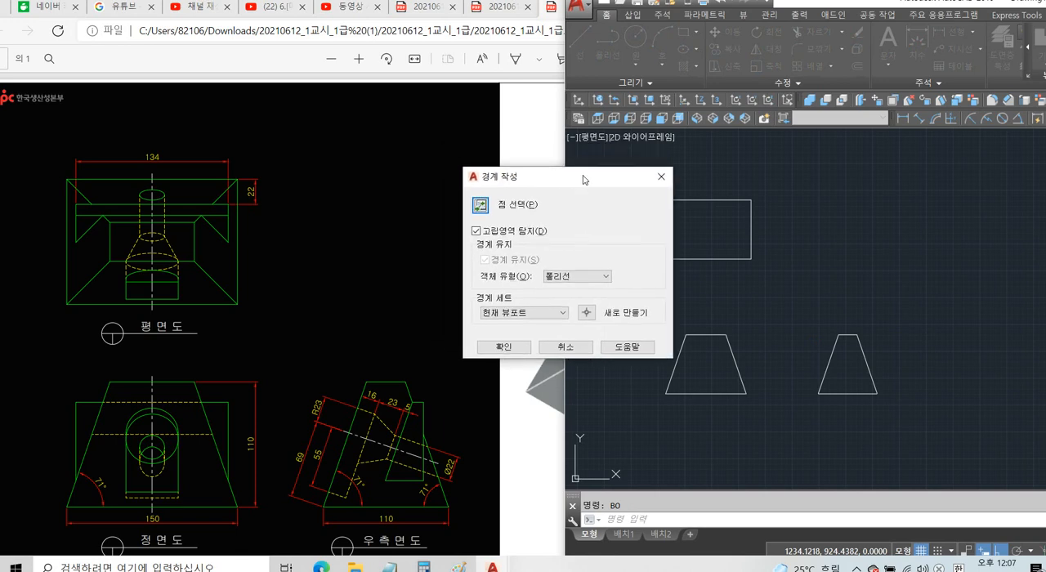
pyautogui.click(481, 205)
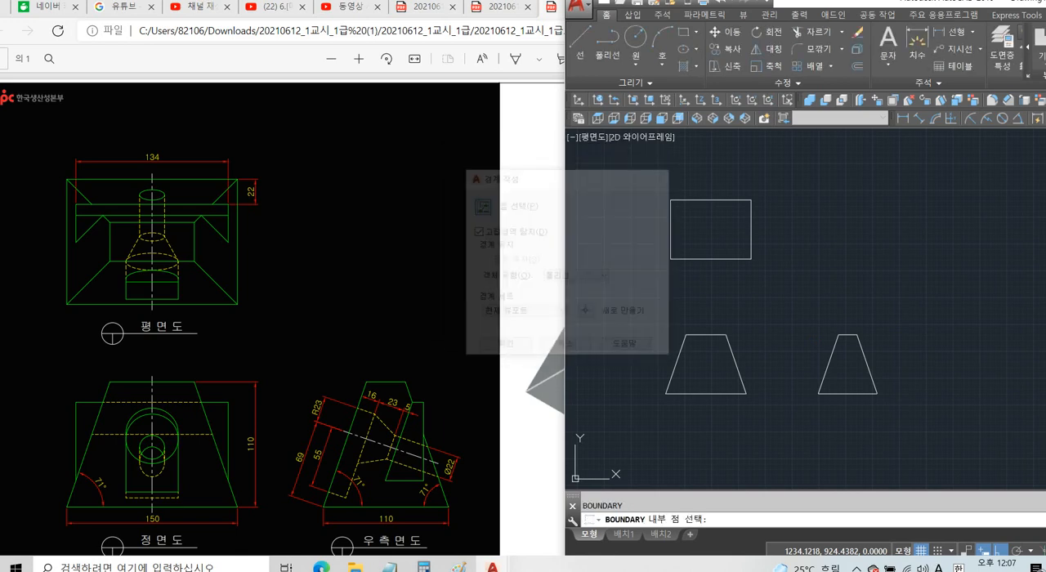
pyautogui.click(699, 362)
pyautogui.click(847, 370)
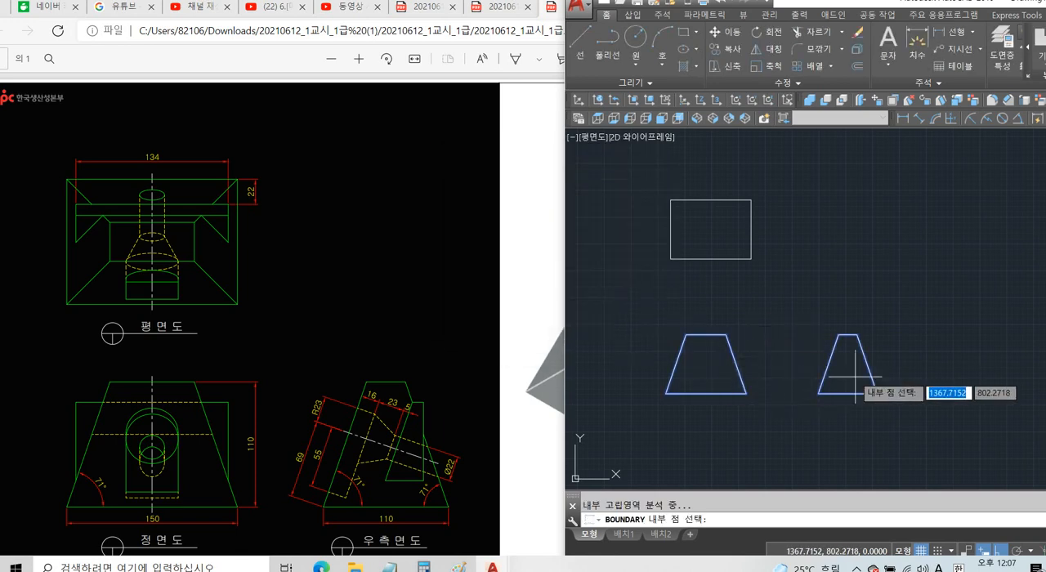
pyautogui.click(696, 227)
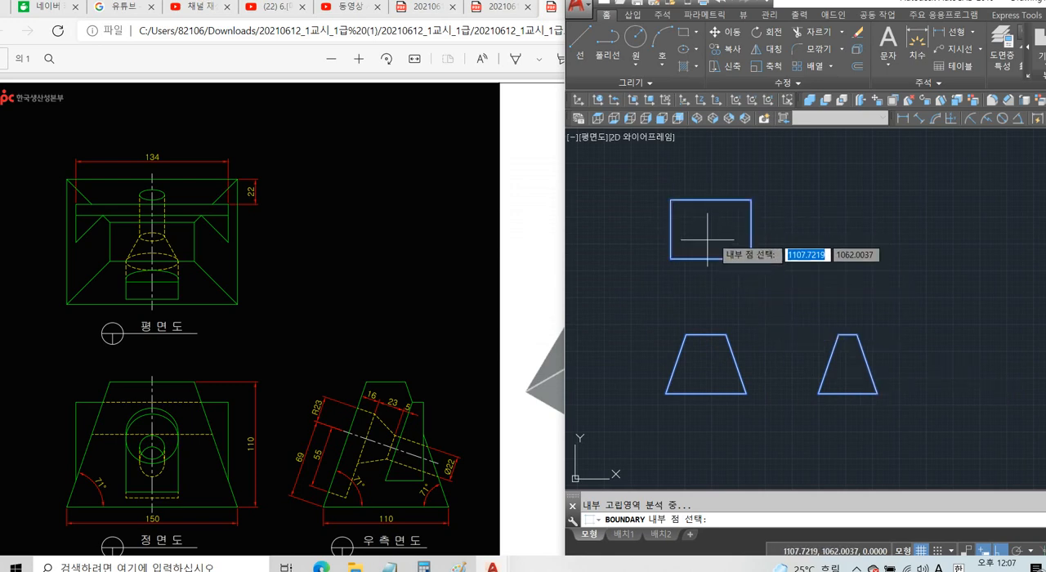
pyautogui.press('Return')
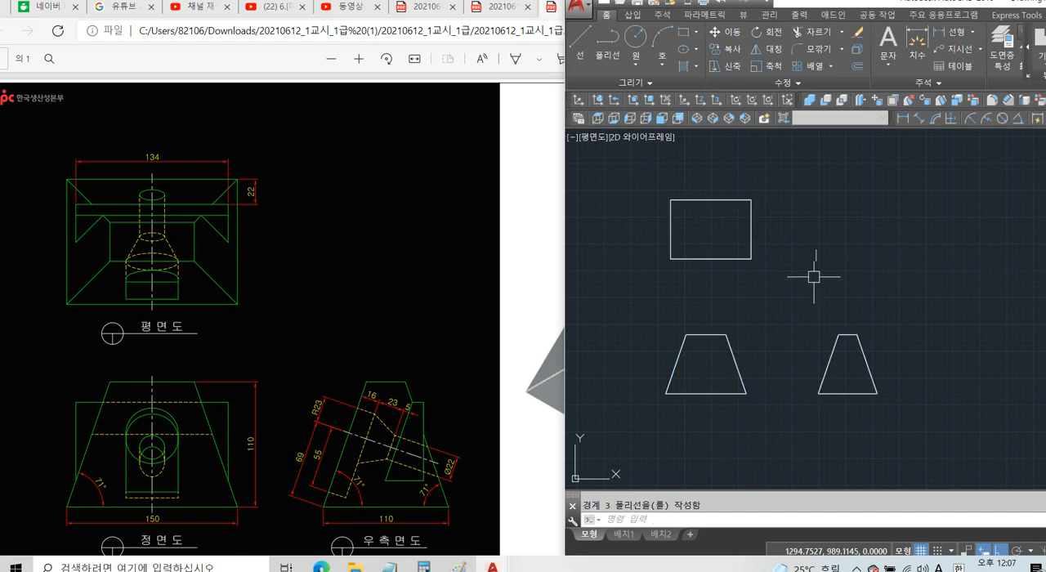
# Copy the rectangle and the two trapezoid boundary polylines to the clipboard.
pyautogui.click(749, 261)
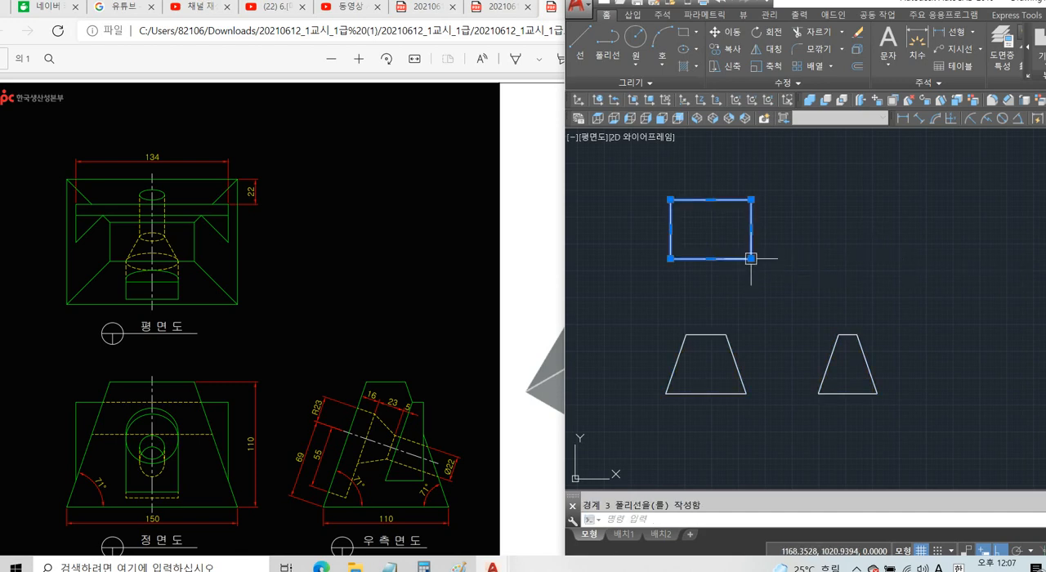
pyautogui.click(718, 332)
pyautogui.click(837, 335)
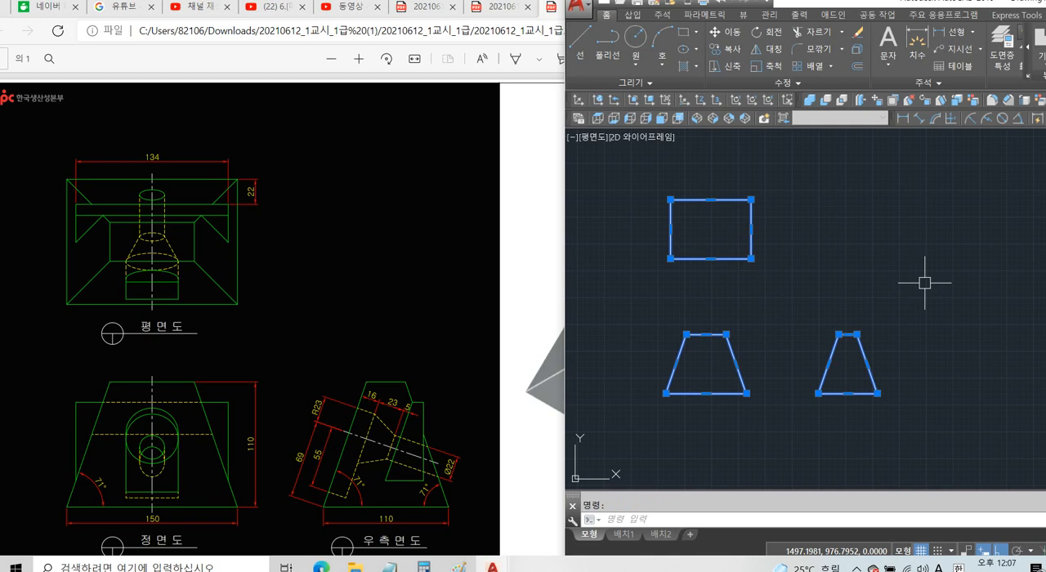
pyautogui.hotkey('ctrl', 'c')
# Erase all the view outlines, including the leftover construction lines, from the drawing.
pyautogui.click(961, 165)
pyautogui.click(635, 419)
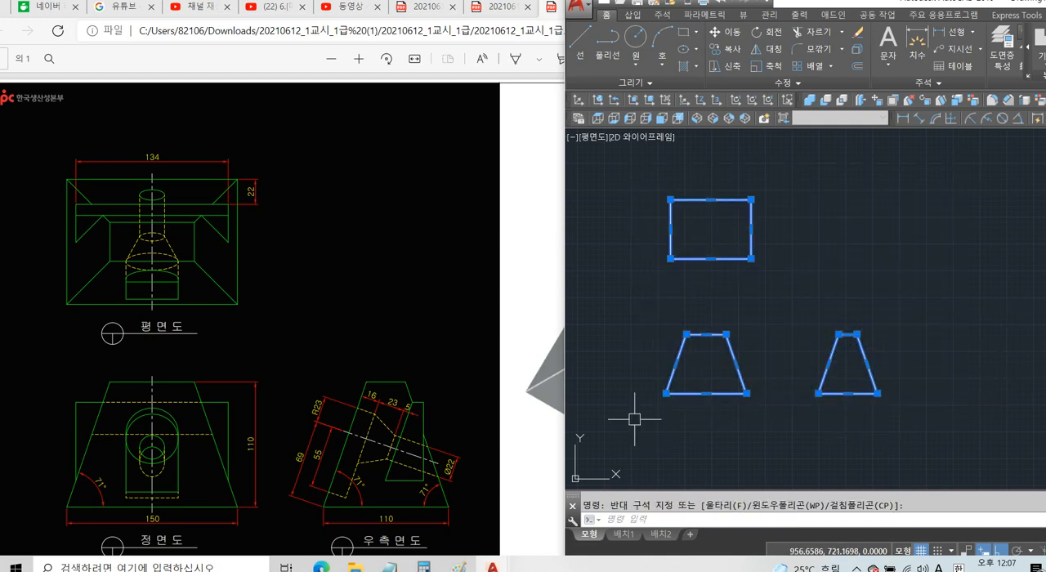
pyautogui.press('Delete')
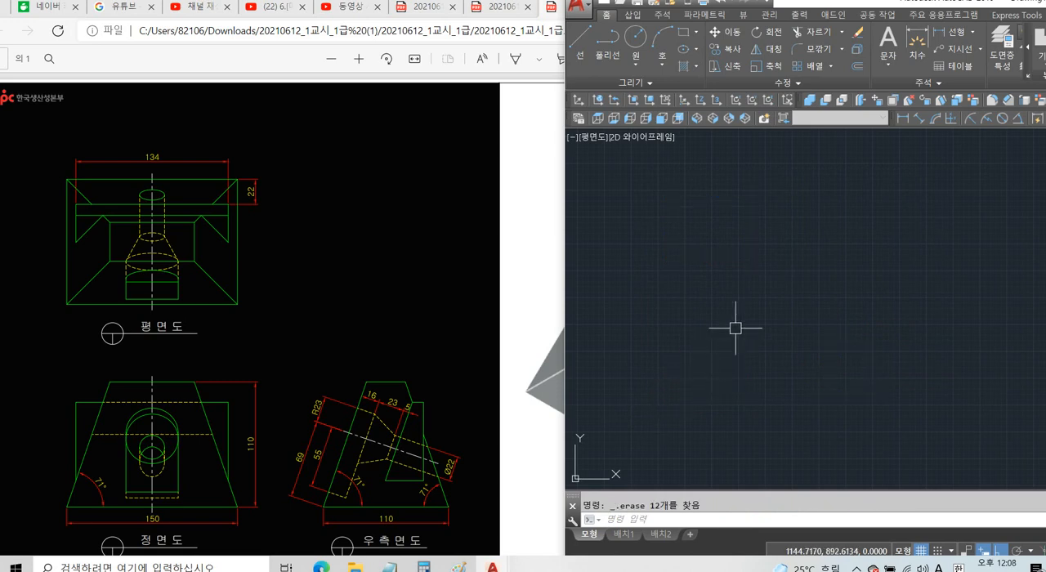
# Set the viewpoint to 1,-1,1 for a southeast isometric view with -VPOINT.
pyautogui.write('-VP')
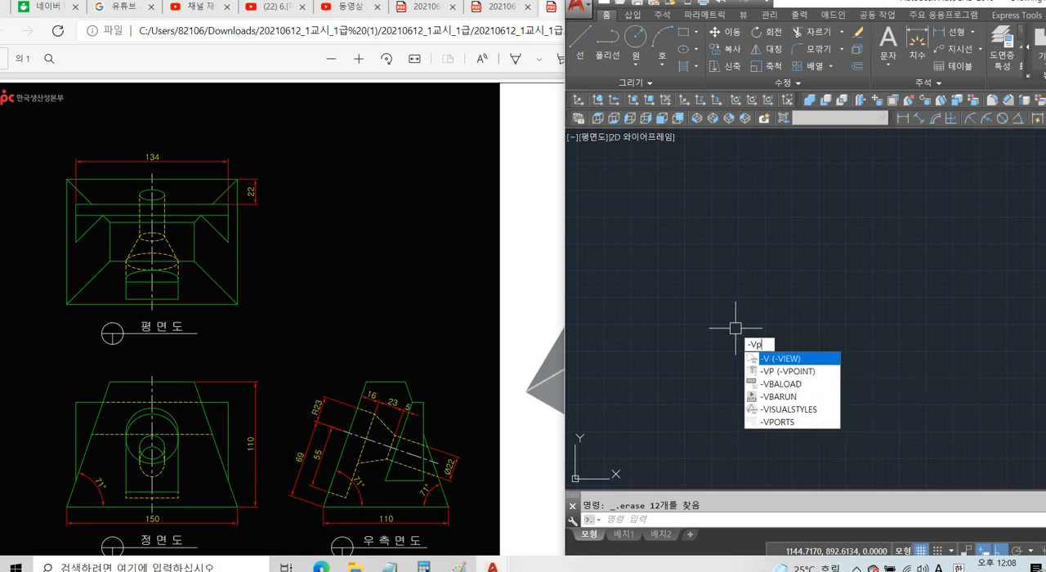
pyautogui.write('OINT')
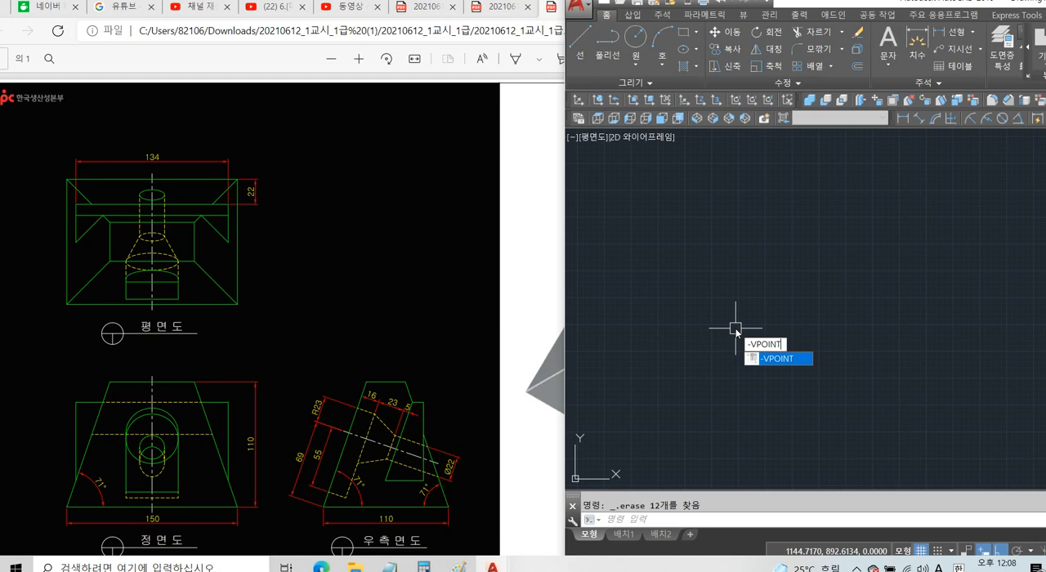
pyautogui.press('Return')
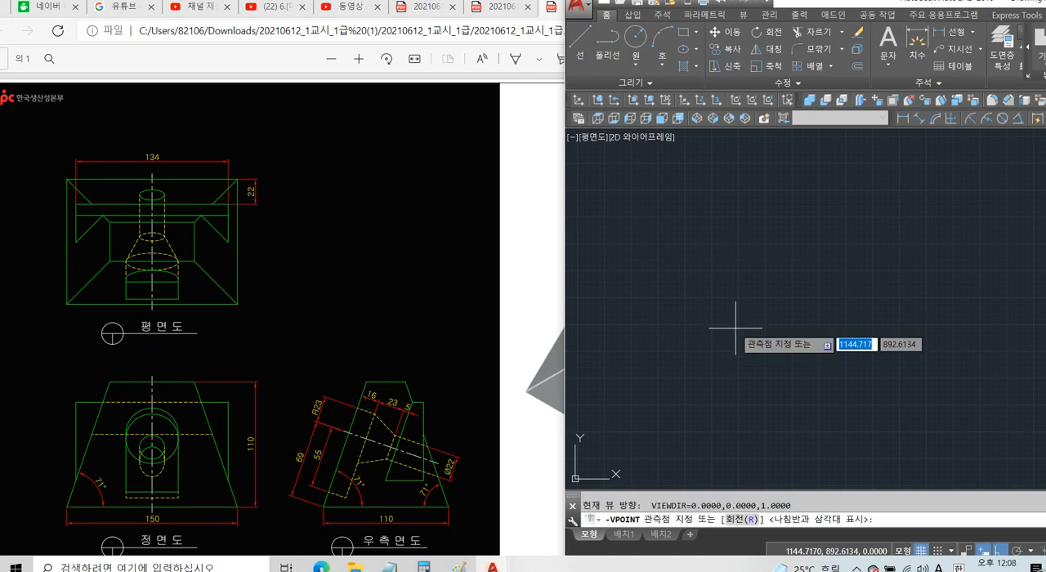
pyautogui.write('1,-1')
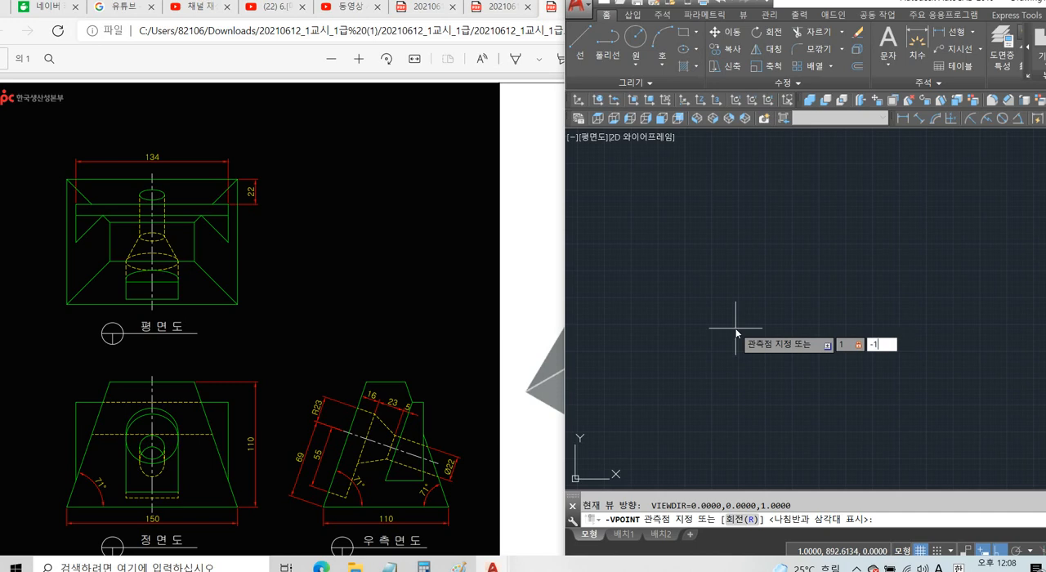
pyautogui.write(',1')
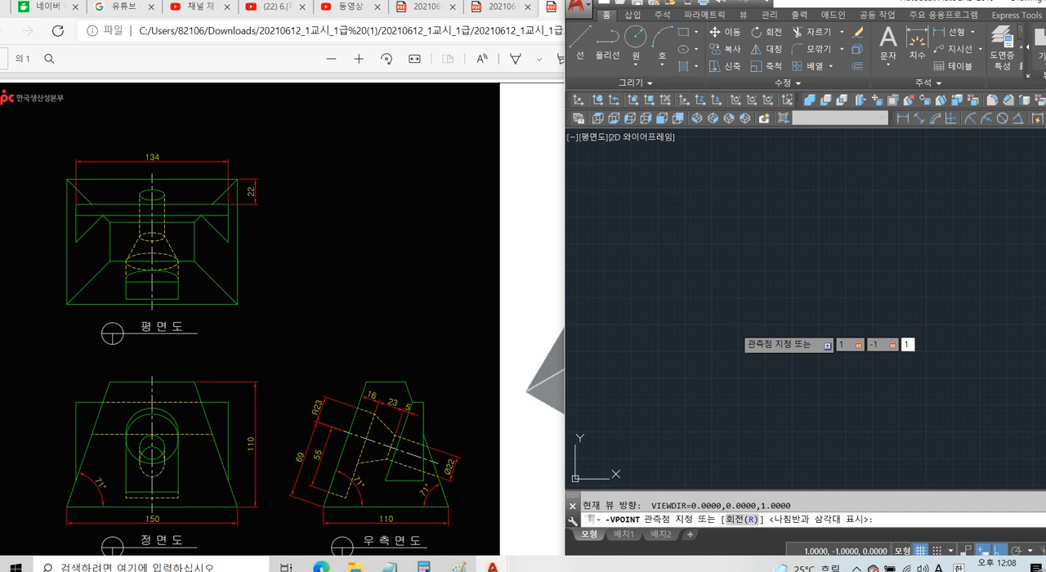
pyautogui.press('Return')
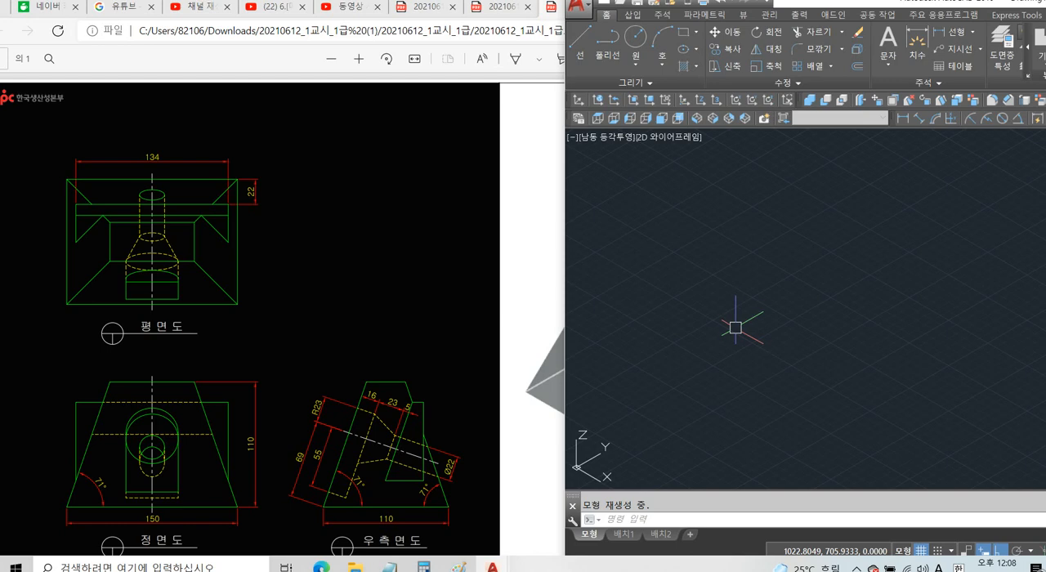
# Paste the copied outlines onto the ground plane and erase the two trapezoids, keeping only the plan-view rectangle.
pyautogui.hotkey('ctrl', 'v')
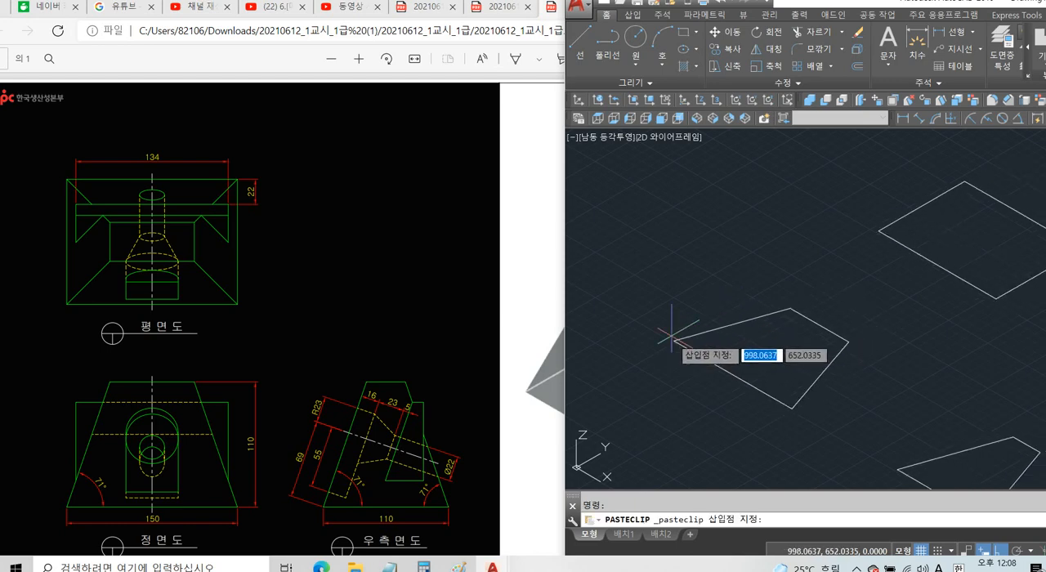
pyautogui.click(792, 323)
pyautogui.click(887, 327)
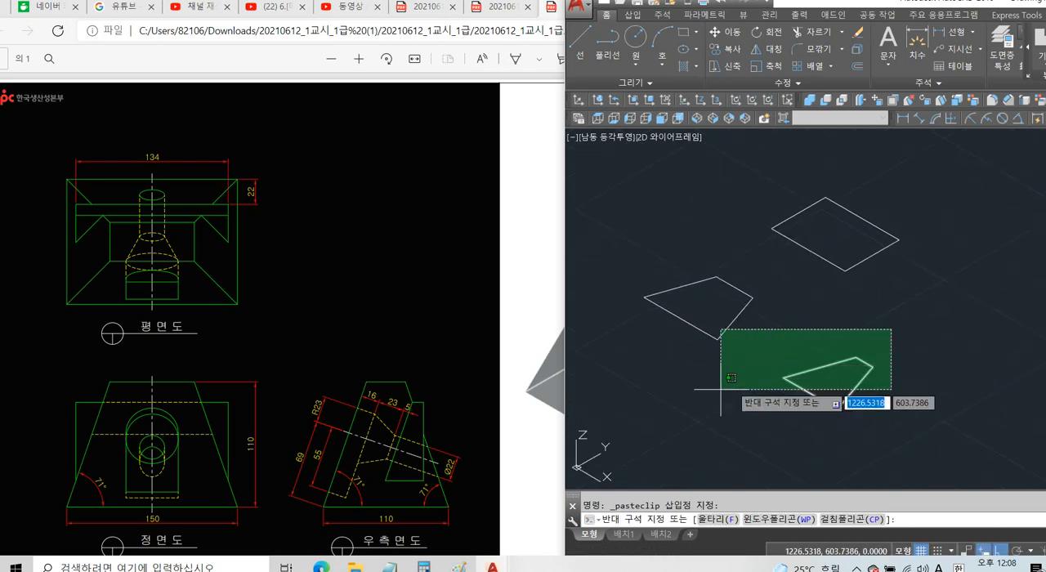
pyautogui.click(686, 403)
pyautogui.press('Delete')
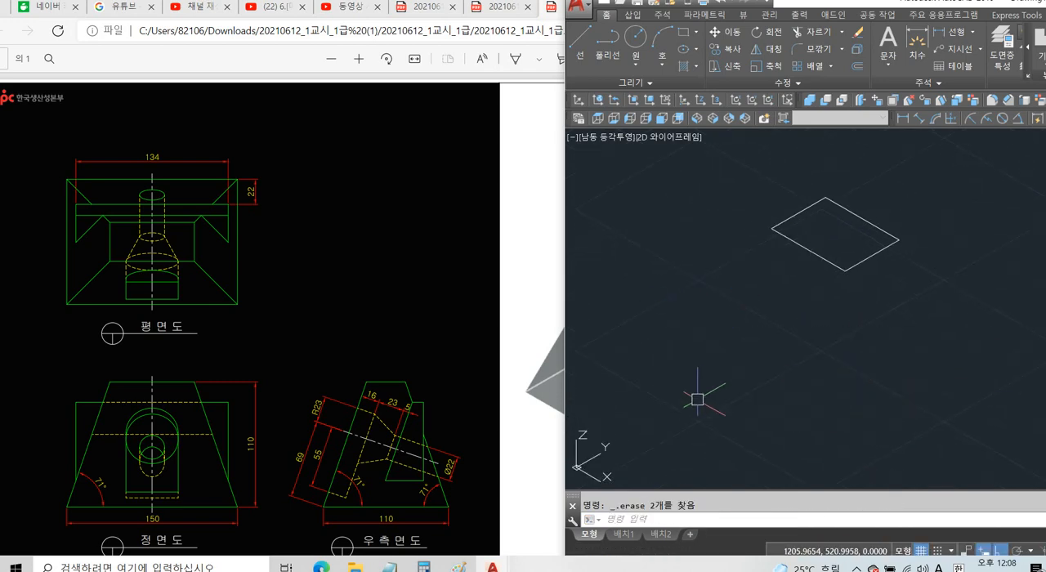
# Rotate the UCS 90 degrees about the X axis.
pyautogui.write('uc')
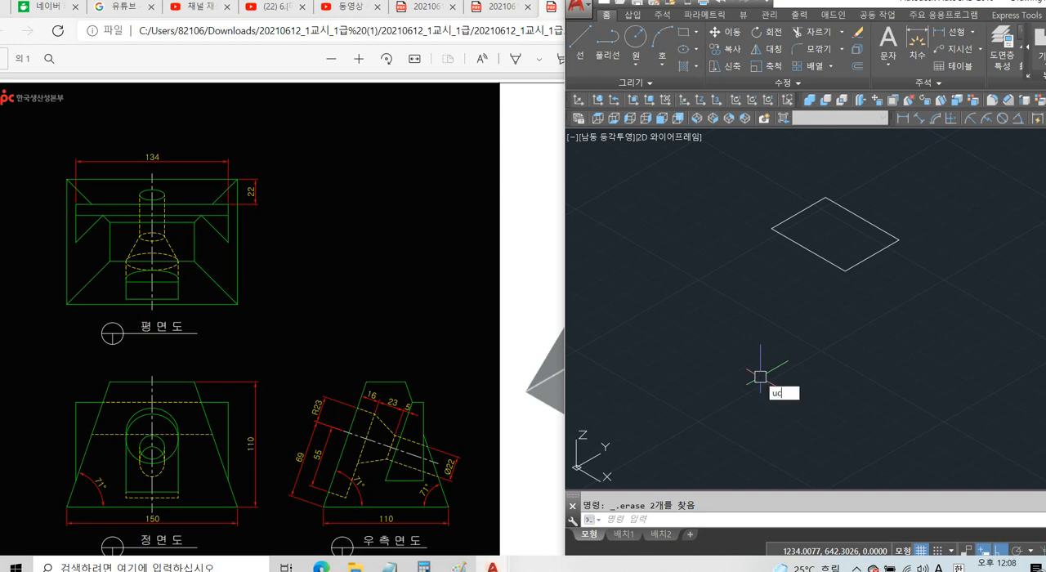
pyautogui.write('s')
pyautogui.press('Return')
pyautogui.write('x')
pyautogui.press('Return')
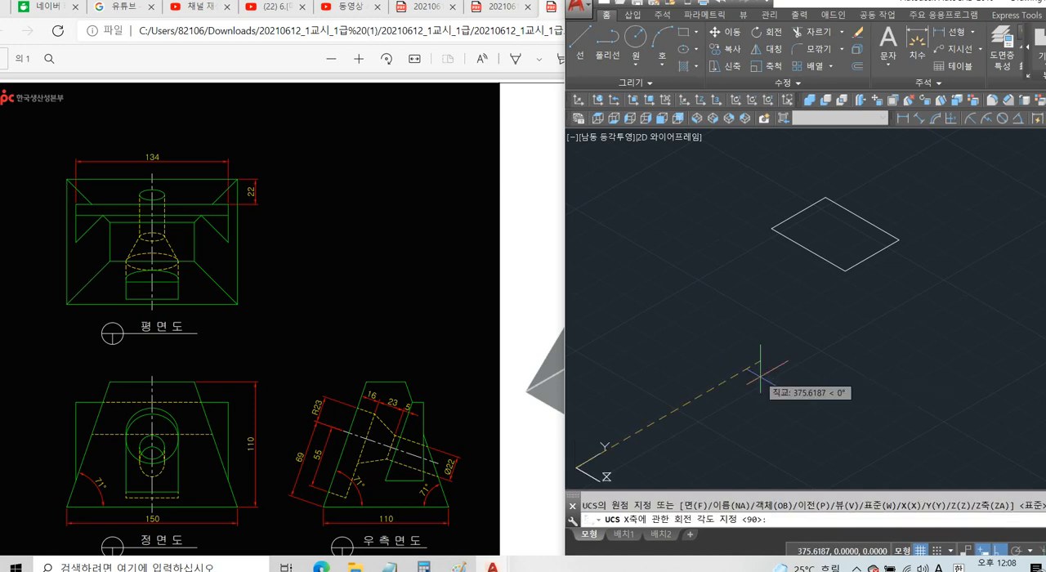
pyautogui.press('Return')
# Paste the outlines onto the front plane and erase the rectangle and side-view trapezoid, keeping the front-view trapezoid.
pyautogui.scroll(-3, 716, 365)
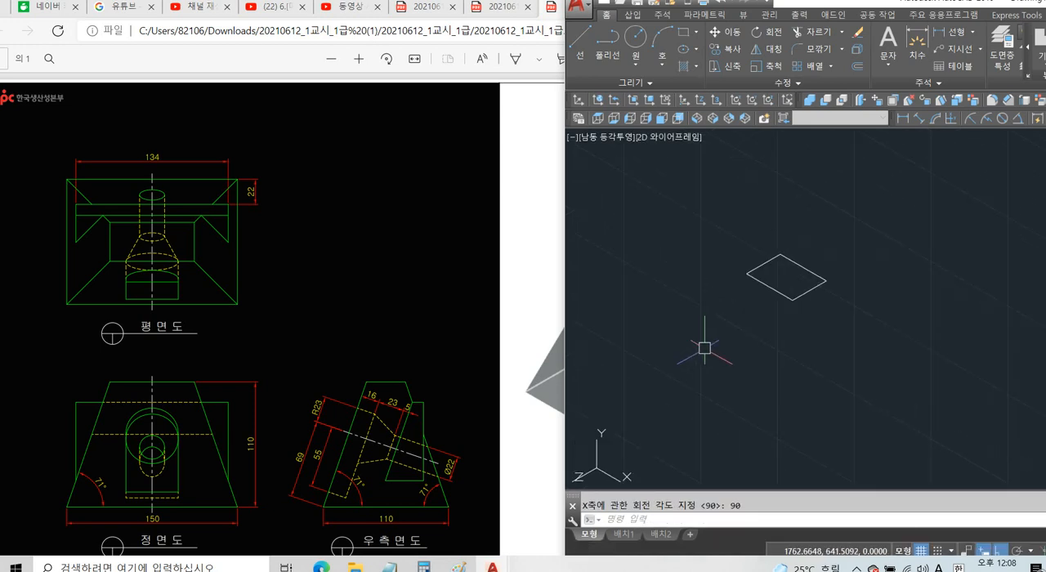
pyautogui.hotkey('ctrl', 'v')
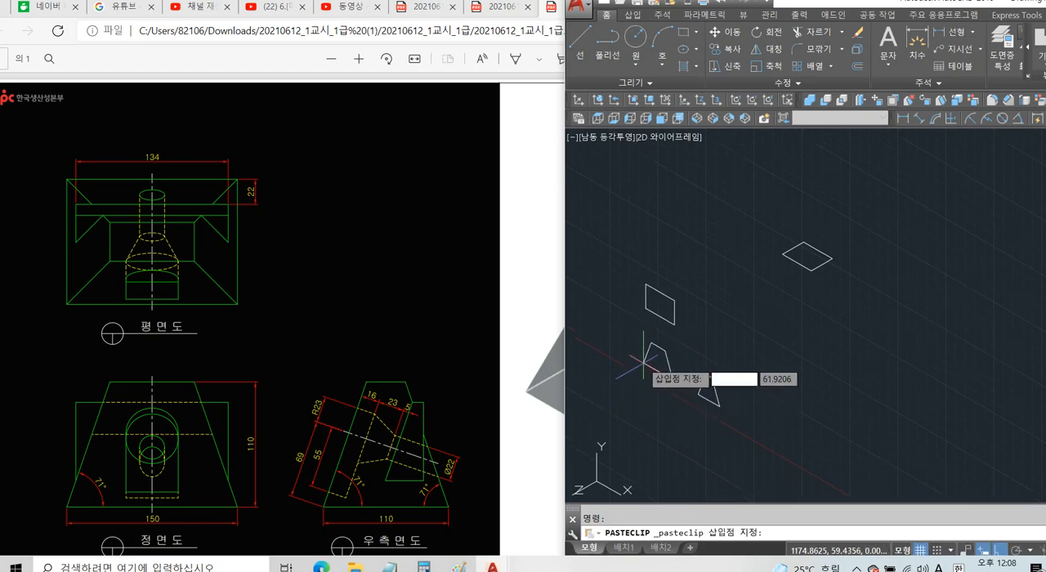
pyautogui.click(644, 363)
pyautogui.click(721, 267)
pyautogui.click(659, 296)
pyautogui.click(716, 391)
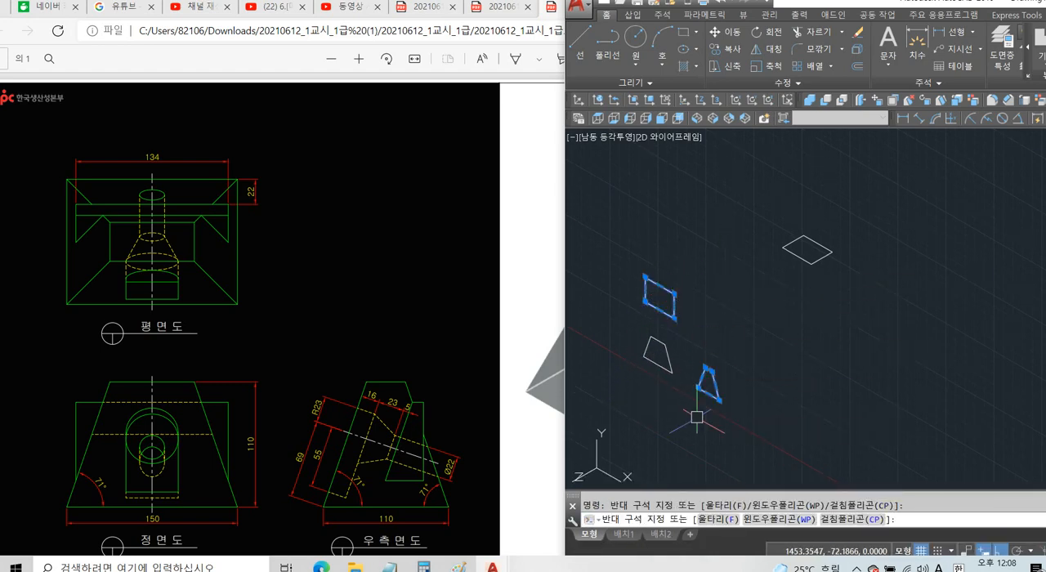
pyautogui.press('Delete')
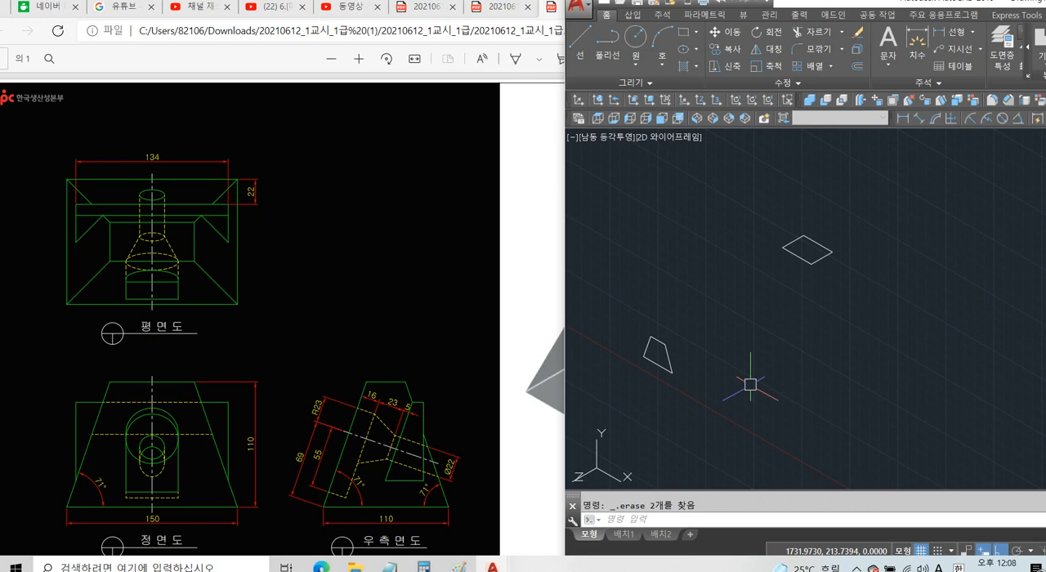
# Rotate the UCS 90 degrees about the Y axis.
pyautogui.write('ucs')
pyautogui.press('Return')
pyautogui.write('y')
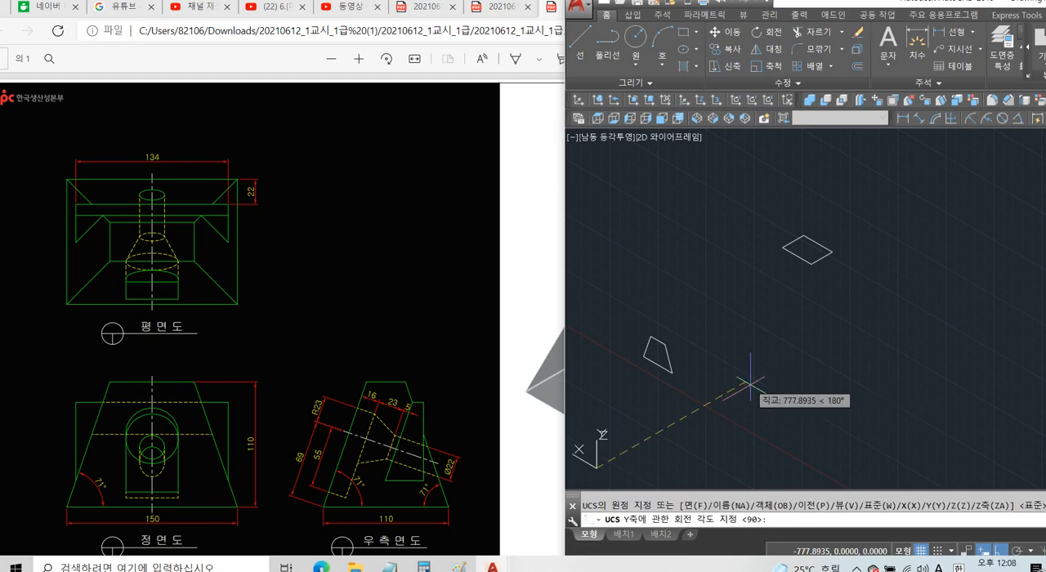
pyautogui.press('Return')
pyautogui.press('Return')
# Paste the outlines onto the side plane and erase the rectangle and front-view trapezoid, keeping the side-view trapezoid.
pyautogui.hotkey('ctrl', 'v')
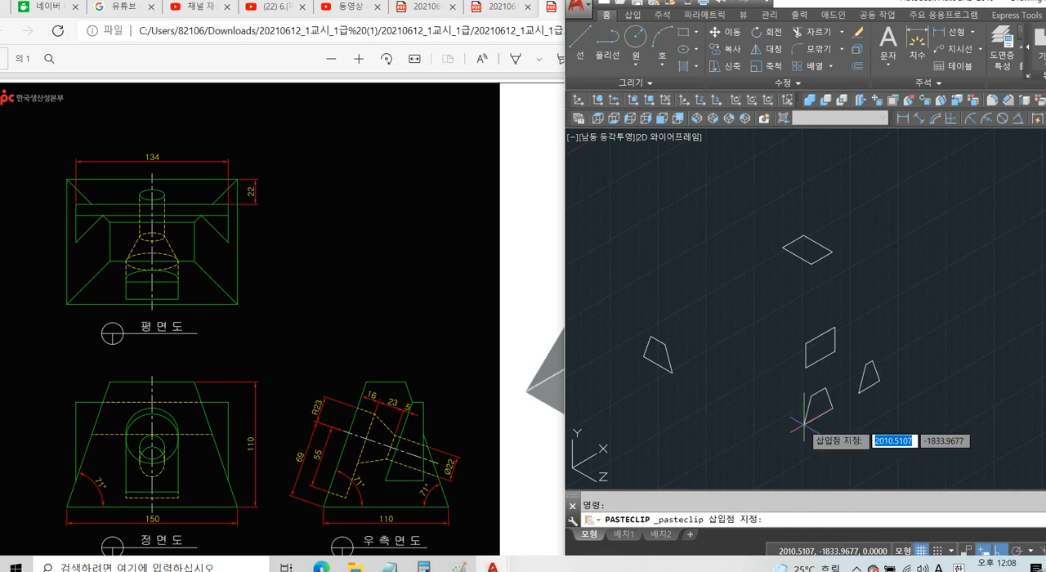
pyautogui.click(834, 313)
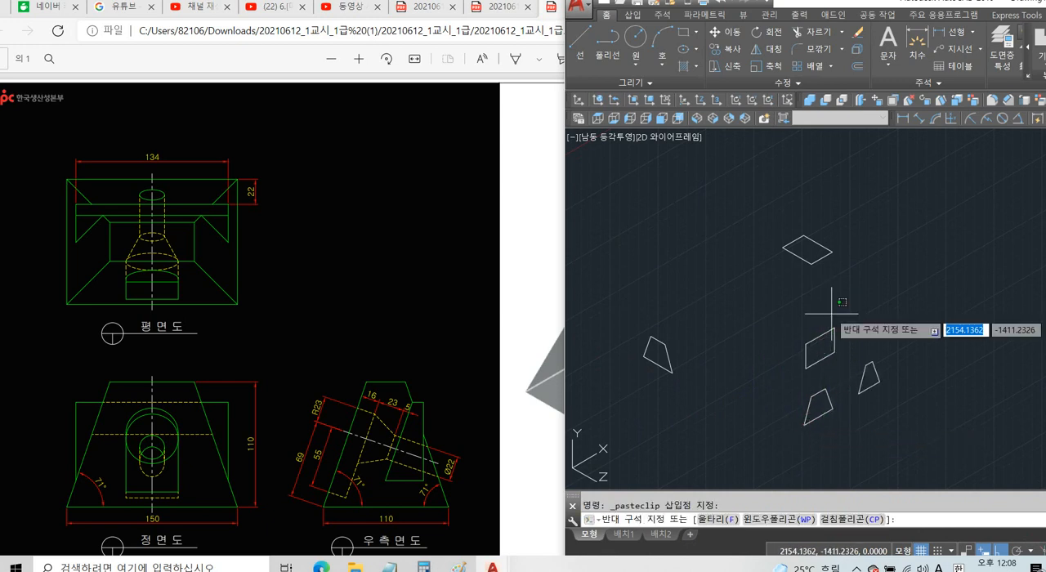
pyautogui.click(778, 422)
pyautogui.press('Delete')
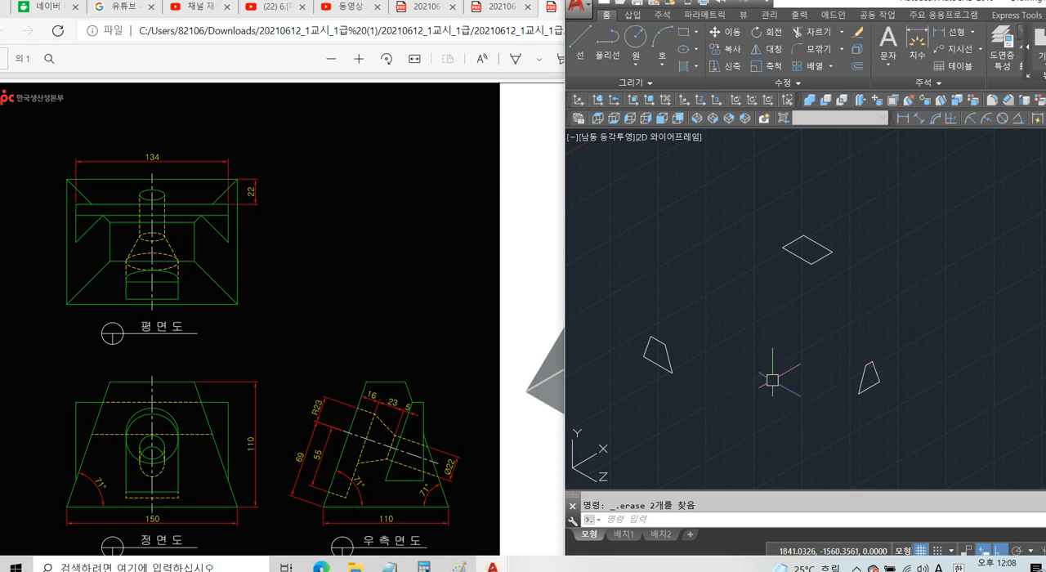
# Extrude the front-view trapezoid backward by about 662 into a long prism.
pyautogui.moveTo(773, 377); pyautogui.dragTo(785, 344, button='middle')
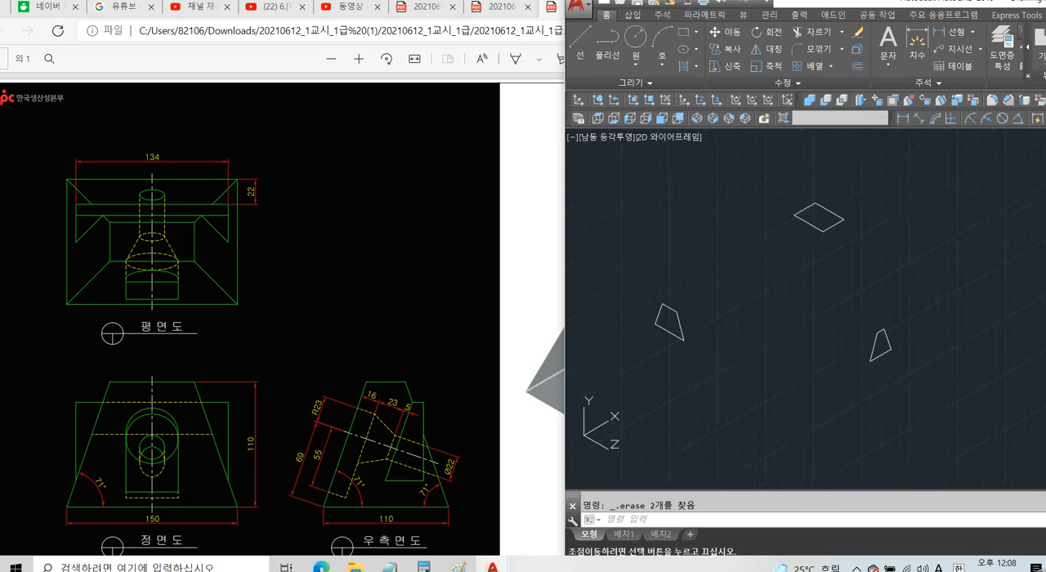
pyautogui.write('ext')
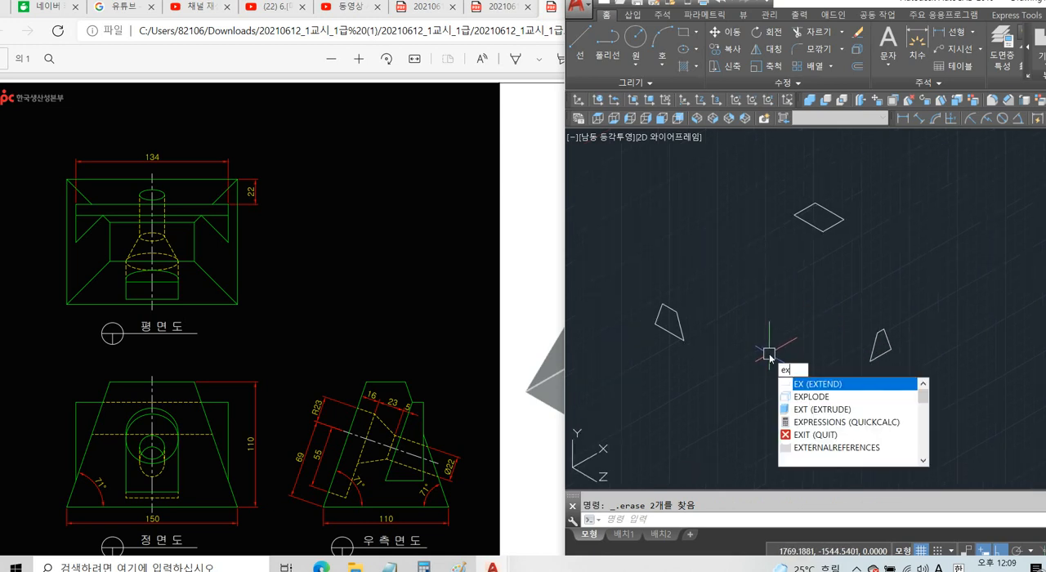
pyautogui.press('Return')
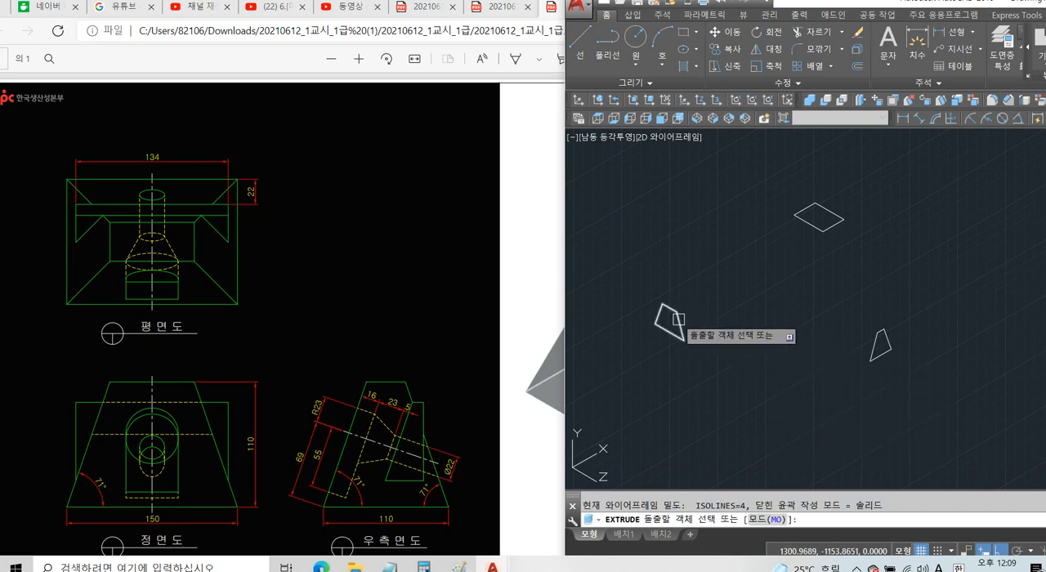
pyautogui.click(676, 324)
pyautogui.press('Return')
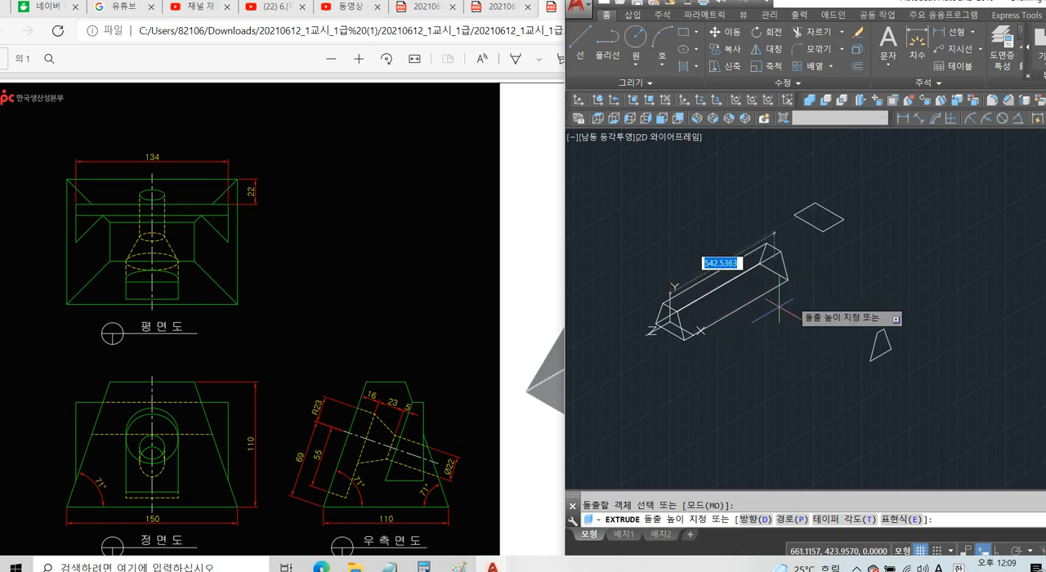
pyautogui.click(788, 339)
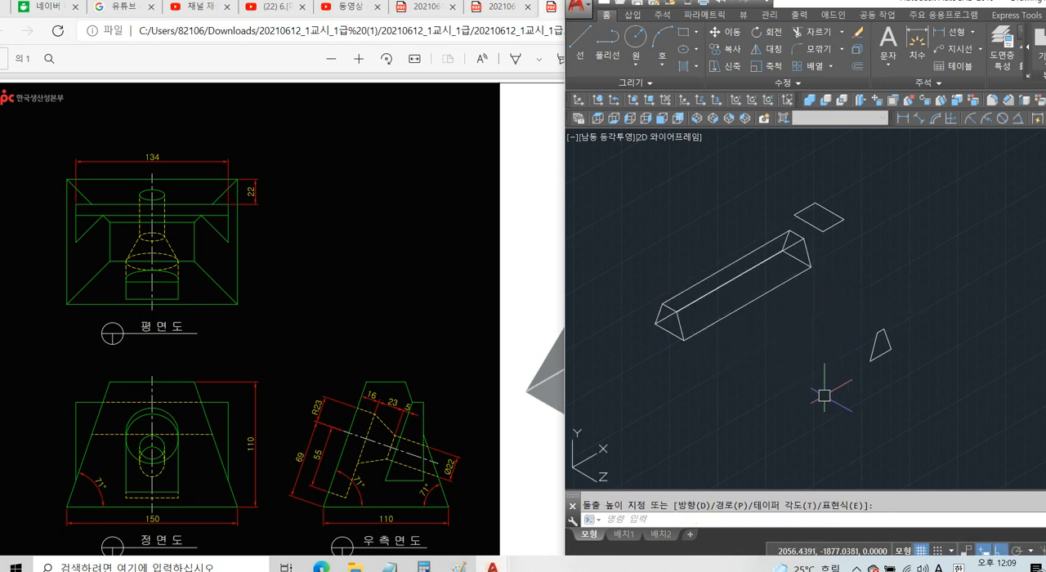
# Extrude the side-view trapezoid along the Z axis into a prism of similar length.
pyautogui.press('Return')
pyautogui.click(873, 362)
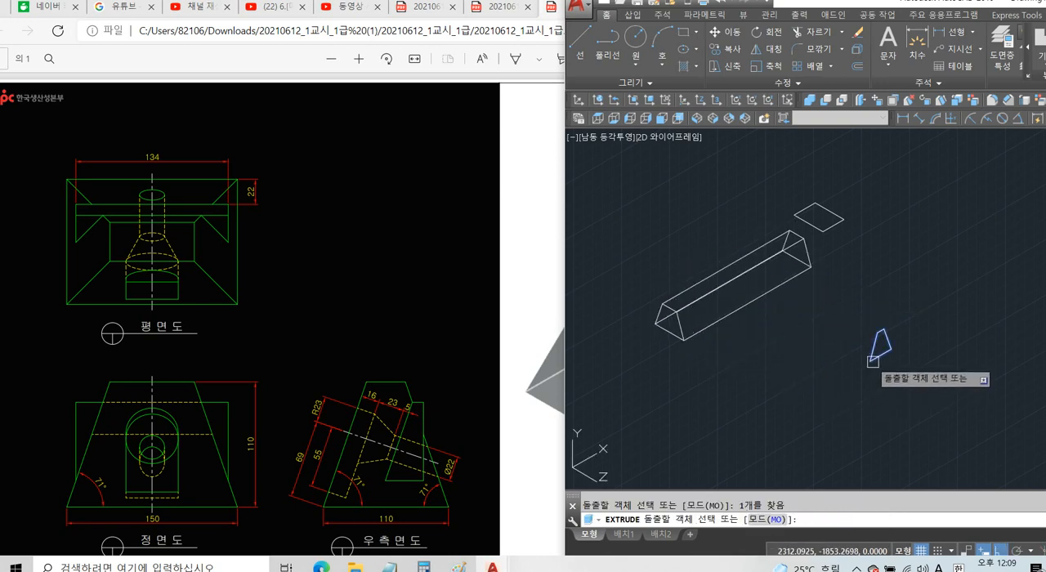
pyautogui.press('Return')
pyautogui.moveTo(951, 409); pyautogui.dragTo(874, 370, button='middle')
pyautogui.click(938, 404)
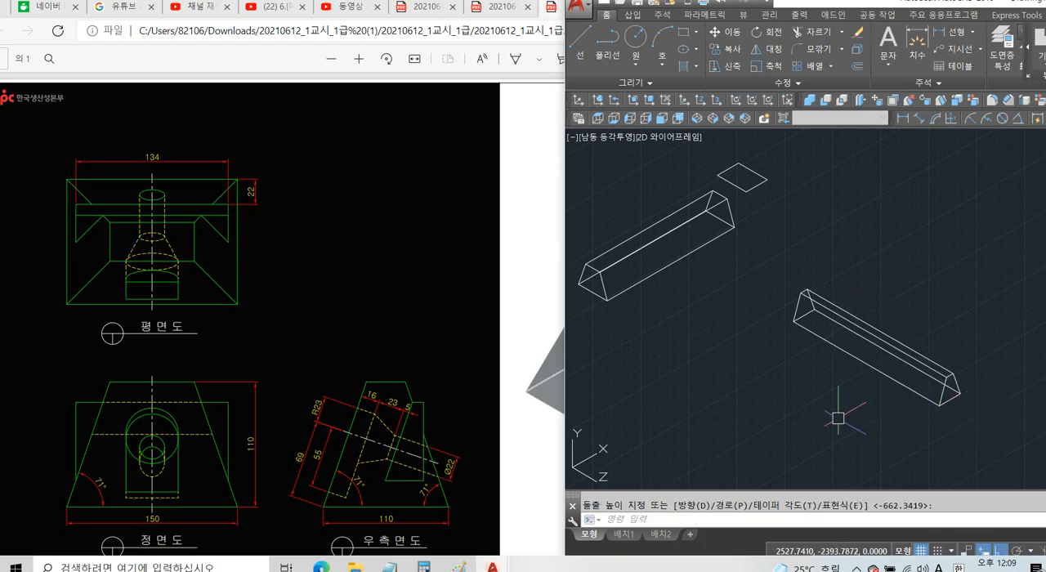
# Move the side-view prism from its front end's bottom-edge midpoint to the midpoint of the front-view prism's long bottom edge.
pyautogui.write('m')
pyautogui.press('Return')
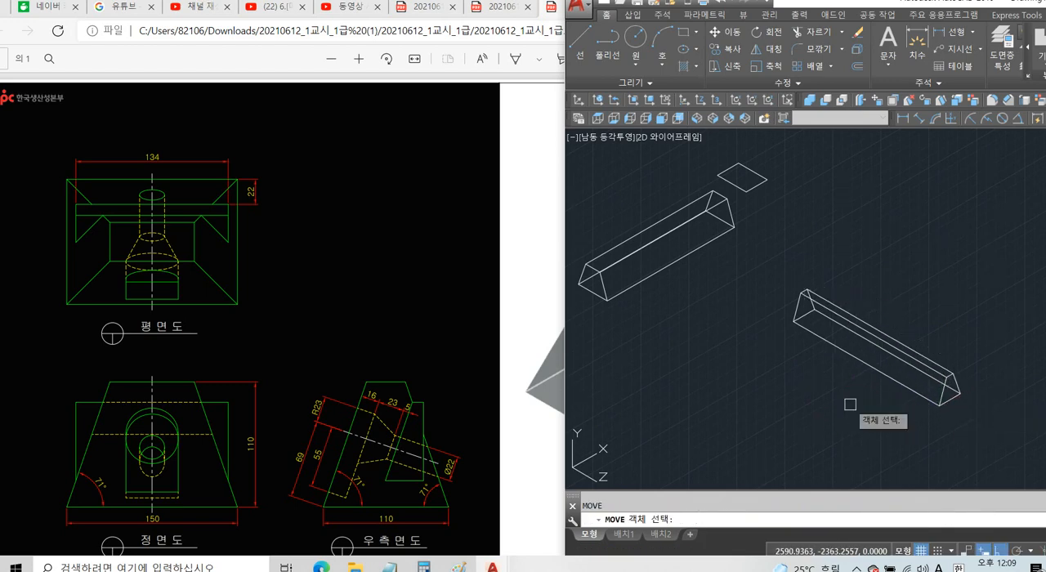
pyautogui.click(917, 278)
pyautogui.click(802, 391)
pyautogui.press('Return')
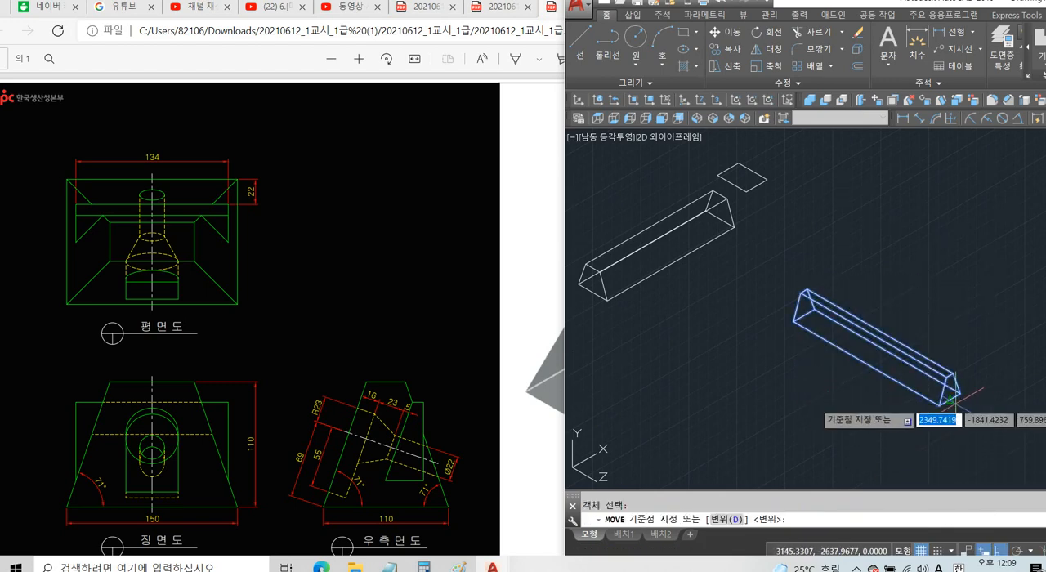
pyautogui.click(950, 400)
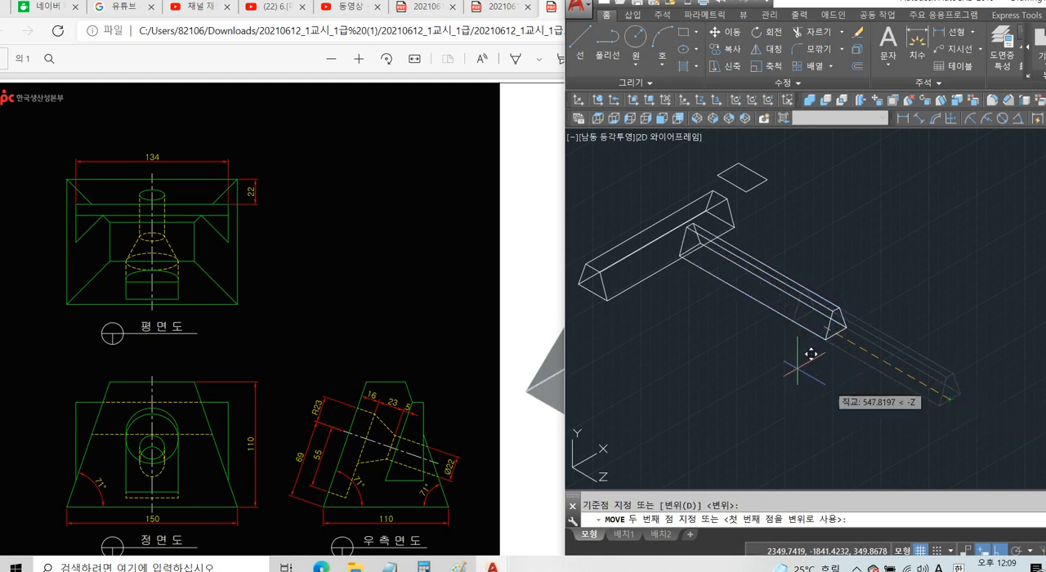
pyautogui.click(690, 248)
# Switch the visual style to Conceptual with SHADEMODE to shade the two crossing prisms.
pyautogui.moveTo(715, 303); pyautogui.dragTo(785, 342, button='middle')
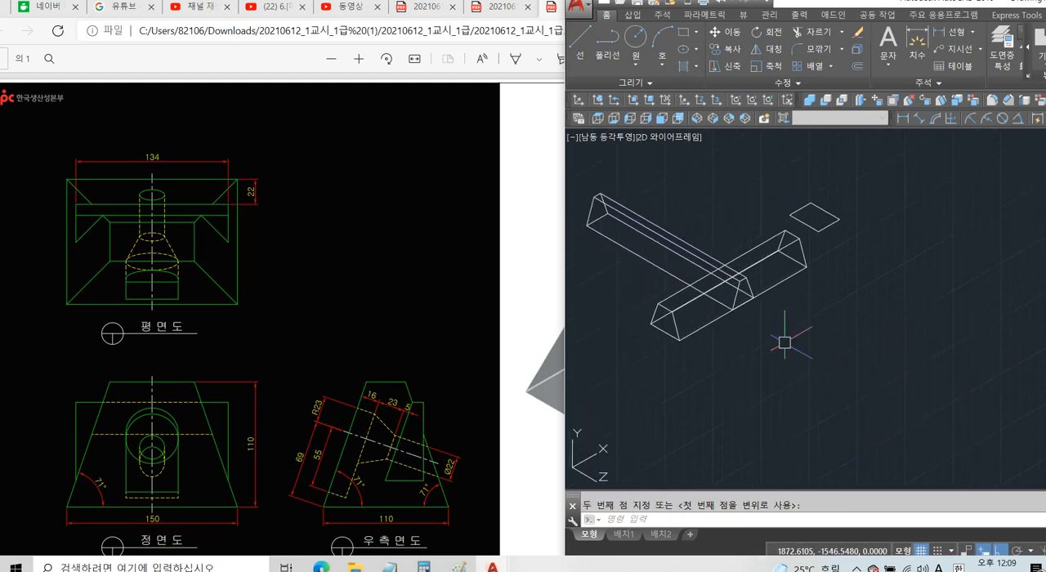
pyautogui.write('s')
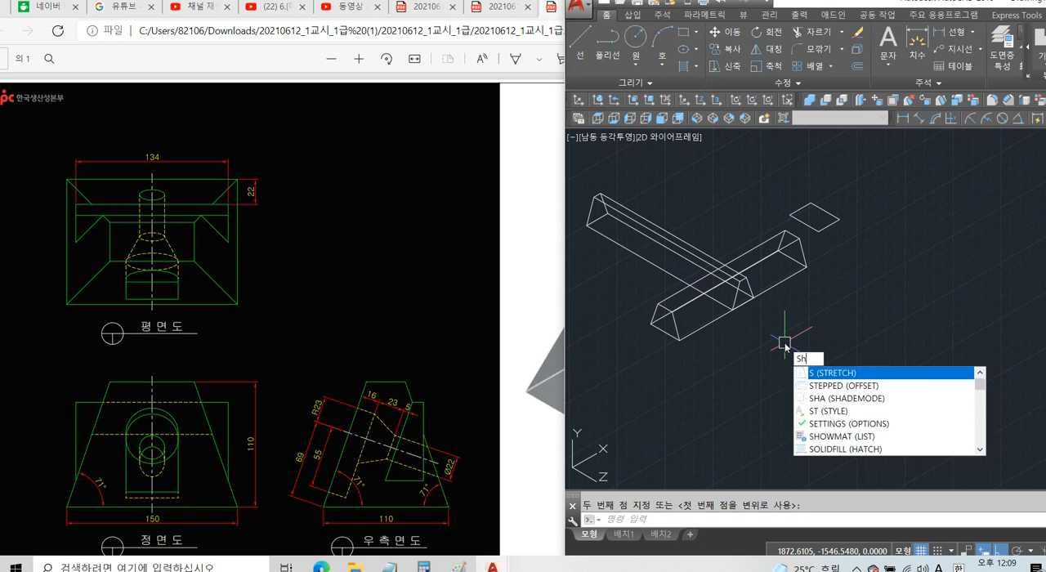
pyautogui.write('h')
pyautogui.press('Return')
pyautogui.press('Down')
pyautogui.press('Down')
pyautogui.press('Down')
pyautogui.press('Down')
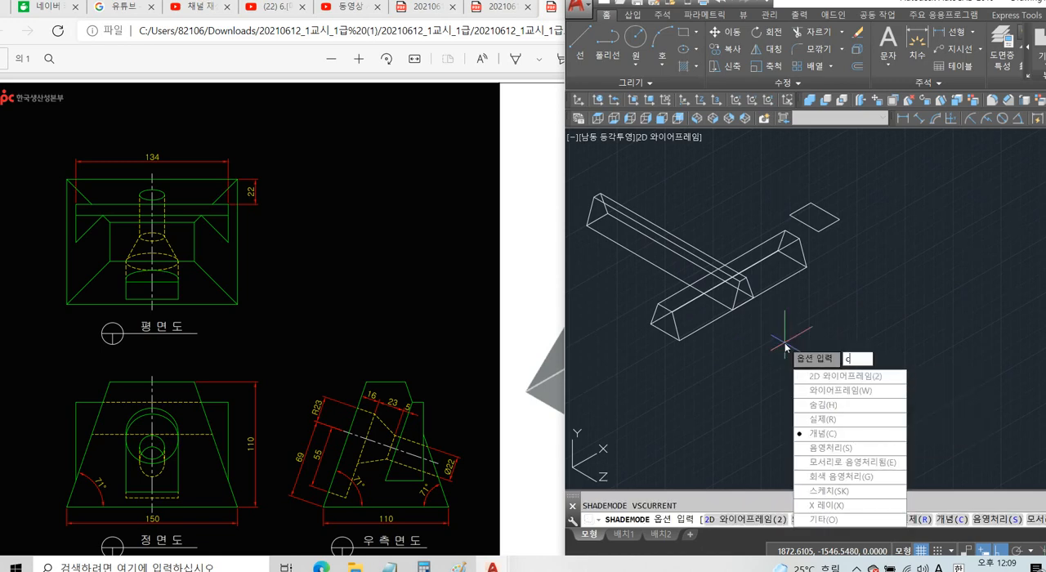
pyautogui.press('Return')
pyautogui.scroll(3, 761, 341)
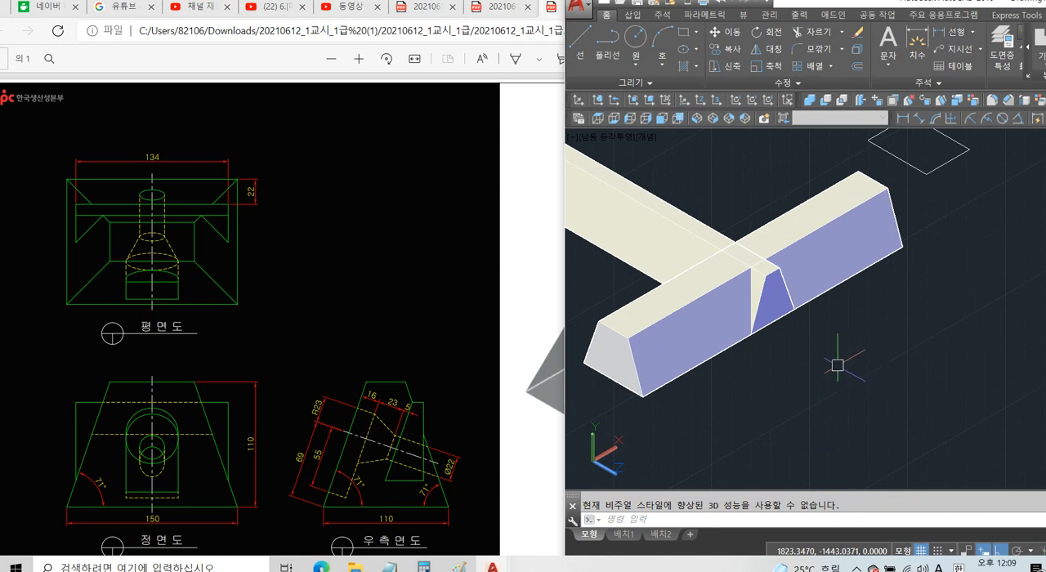
# Intersect the two crossing trapezoidal prisms, keeping only their common volume as the tapered body.
pyautogui.write('IN')
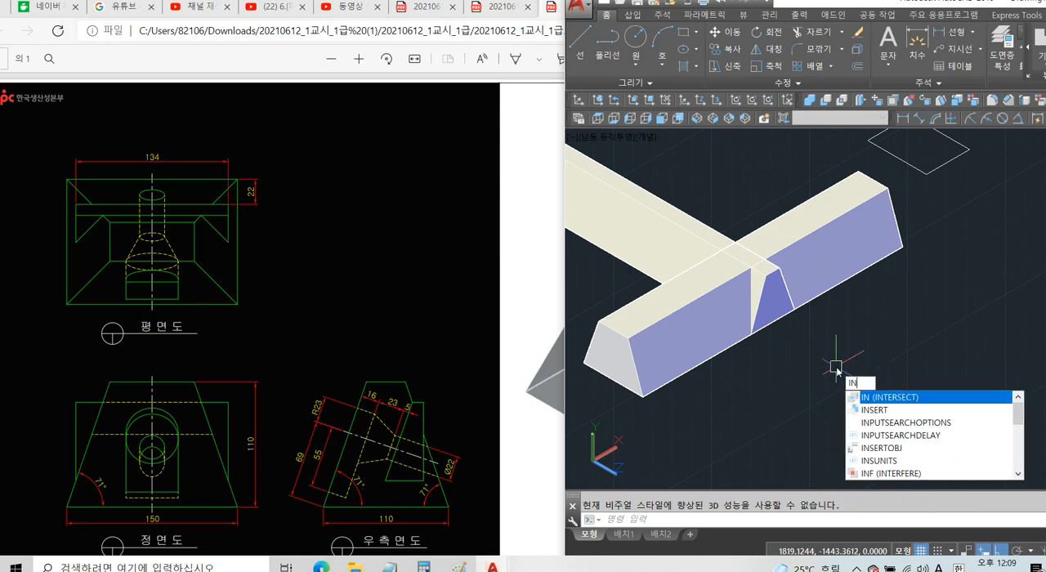
pyautogui.press('Return')
pyautogui.click(834, 366)
pyautogui.click(752, 311)
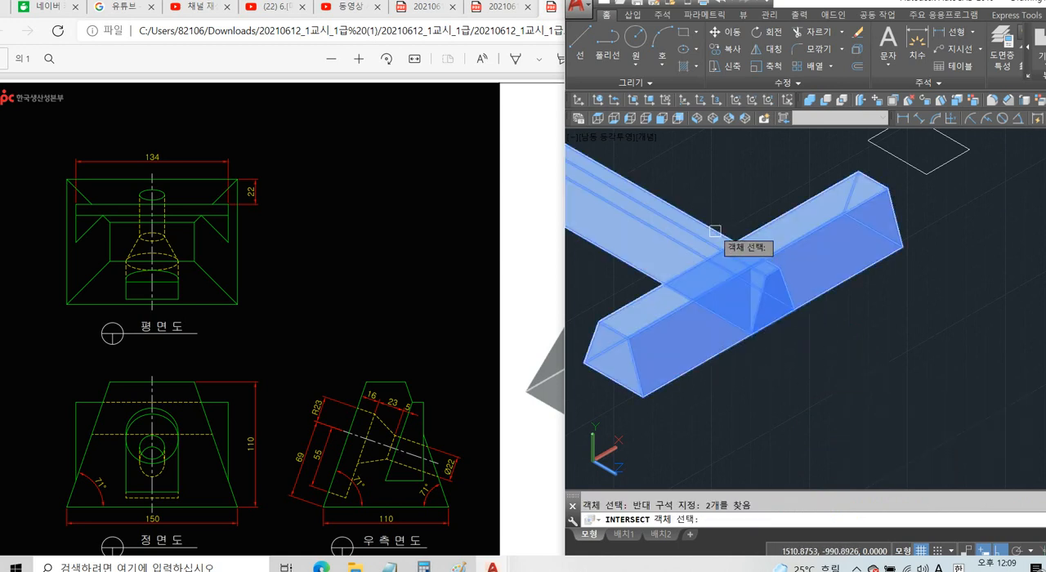
pyautogui.press('Return')
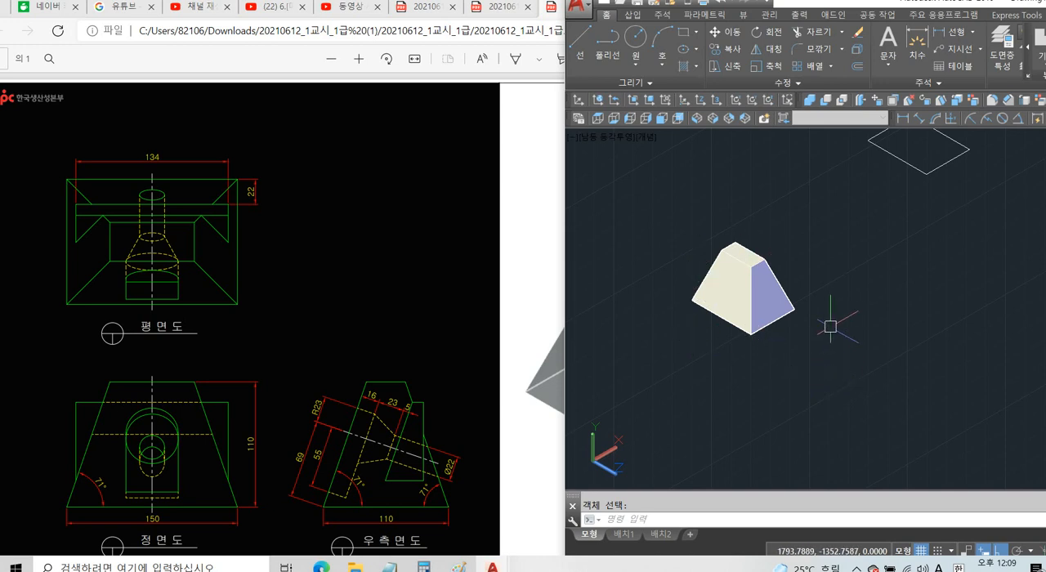
# Try extruding the top-view rectangle to a height of 110 with a 19° taper angle, and undo it.
pyautogui.moveTo(830, 326); pyautogui.dragTo(804, 365, button='middle')
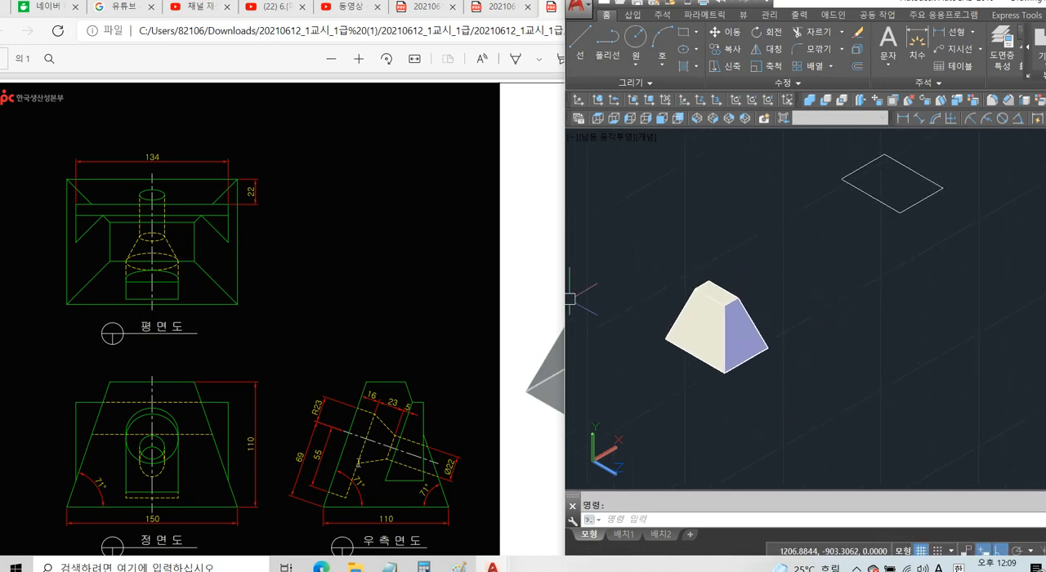
pyautogui.moveTo(937, 264); pyautogui.dragTo(921, 290, button='middle')
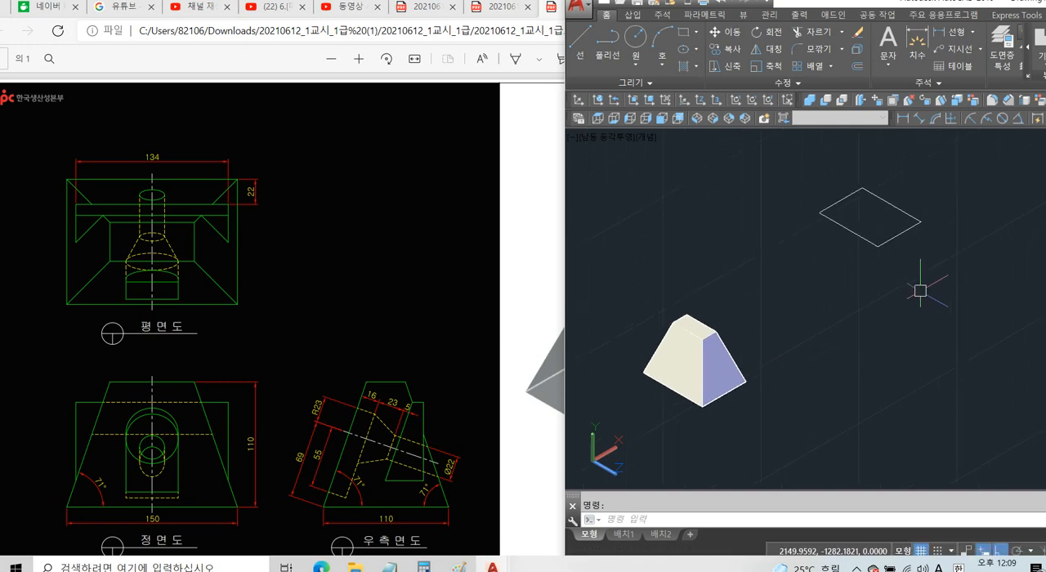
pyautogui.write('ext')
pyautogui.press('Return')
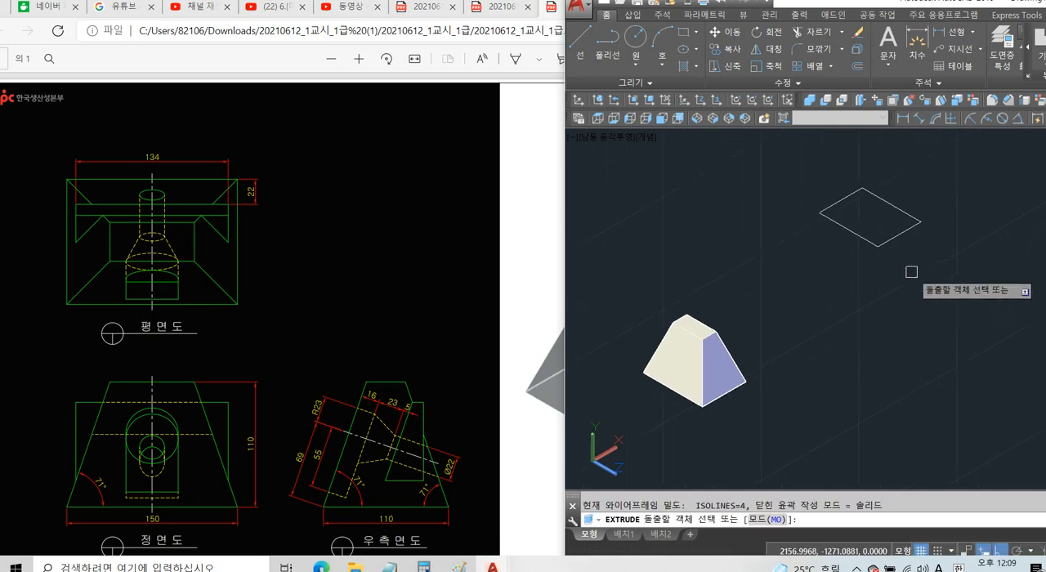
pyautogui.click(868, 239)
pyautogui.press('Return')
pyautogui.moveTo(872, 183); pyautogui.dragTo(838, 243, button='middle')
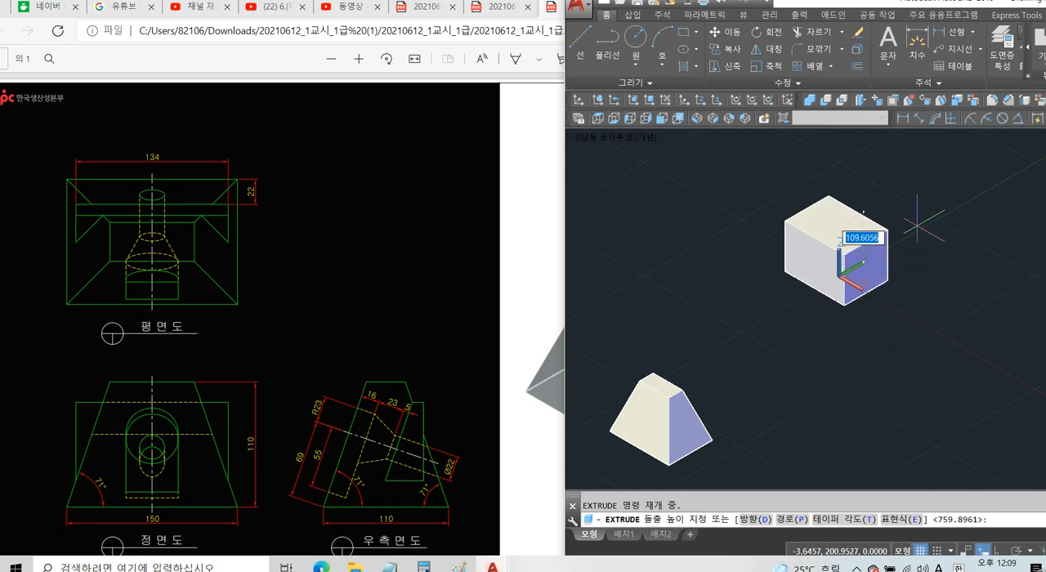
pyautogui.write('t')
pyautogui.press('Return')
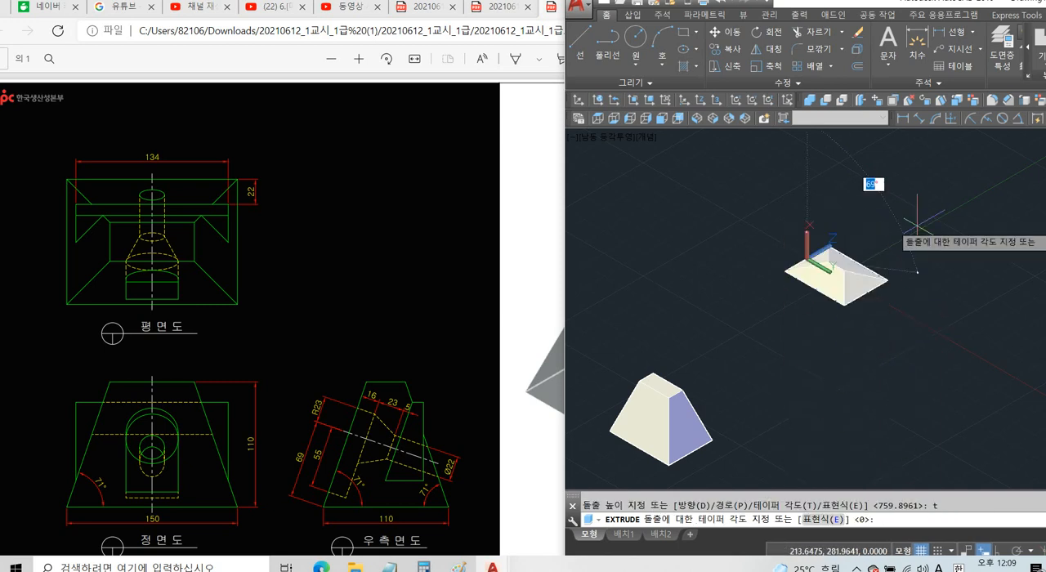
pyautogui.press('BackSpace')
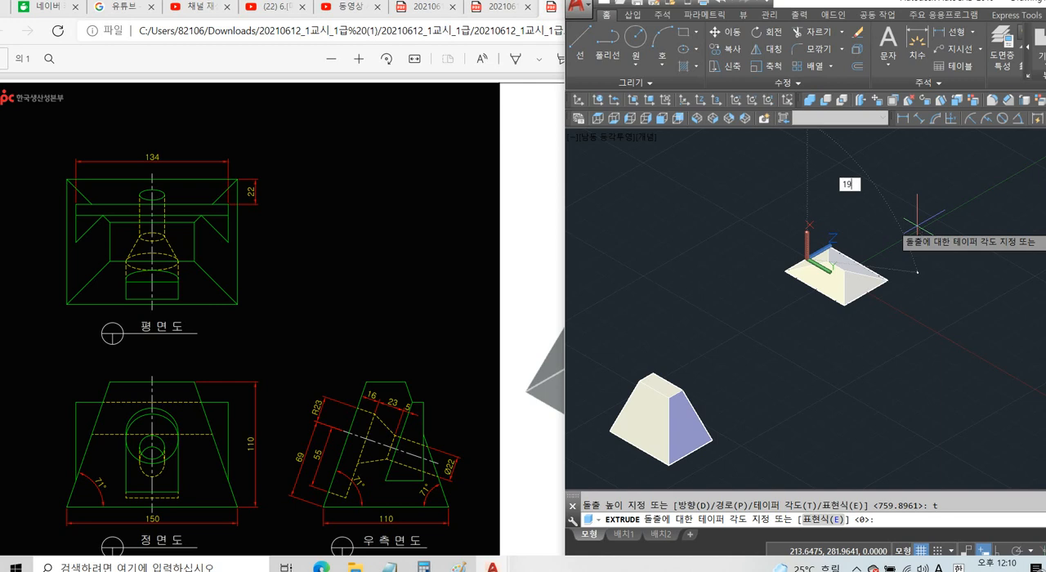
pyautogui.write('19')
pyautogui.press('Return')
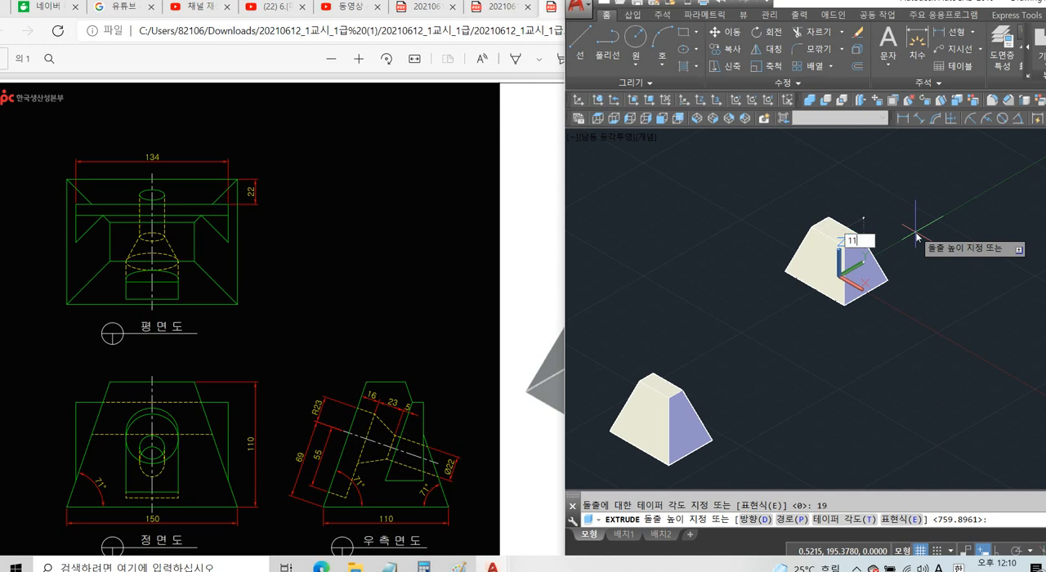
pyautogui.write('110')
pyautogui.press('Return')
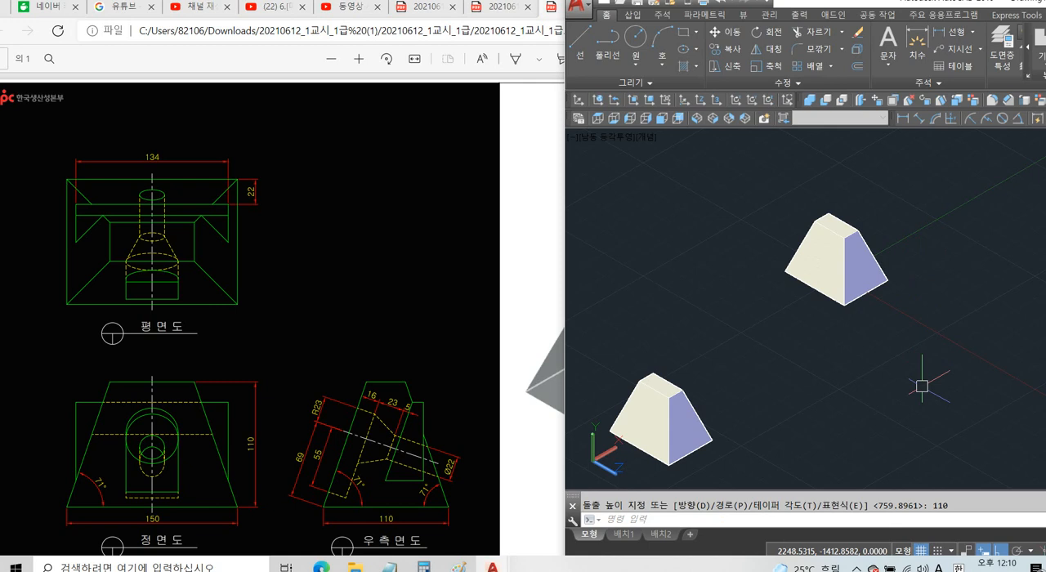
pyautogui.hotkey('ctrl', 'z')
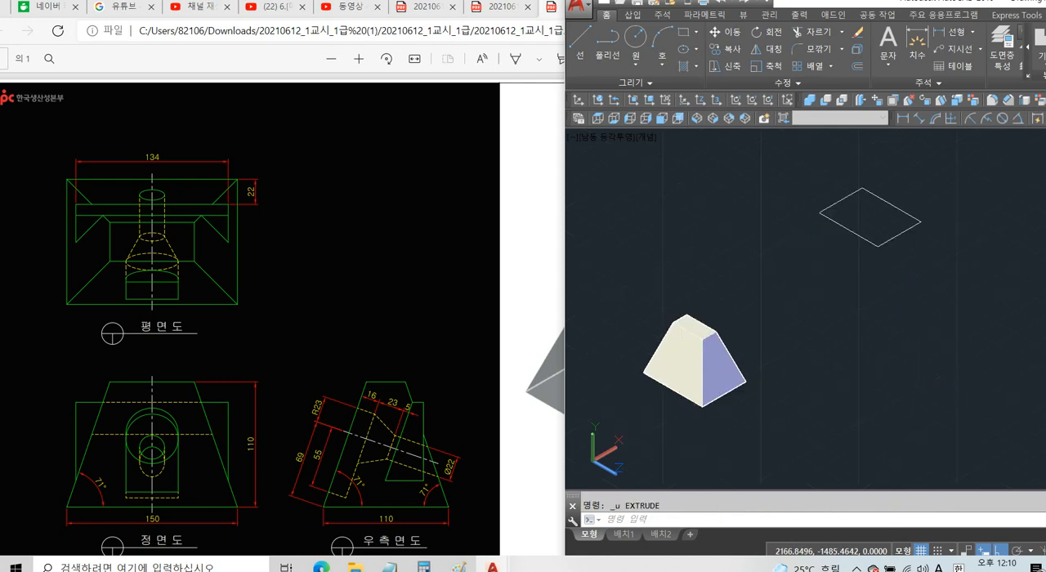
# Extrude the top-view rectangle again with a 19° taper angle and a height of 110.
pyautogui.press('Return')
pyautogui.click(886, 242)
pyautogui.press('Return')
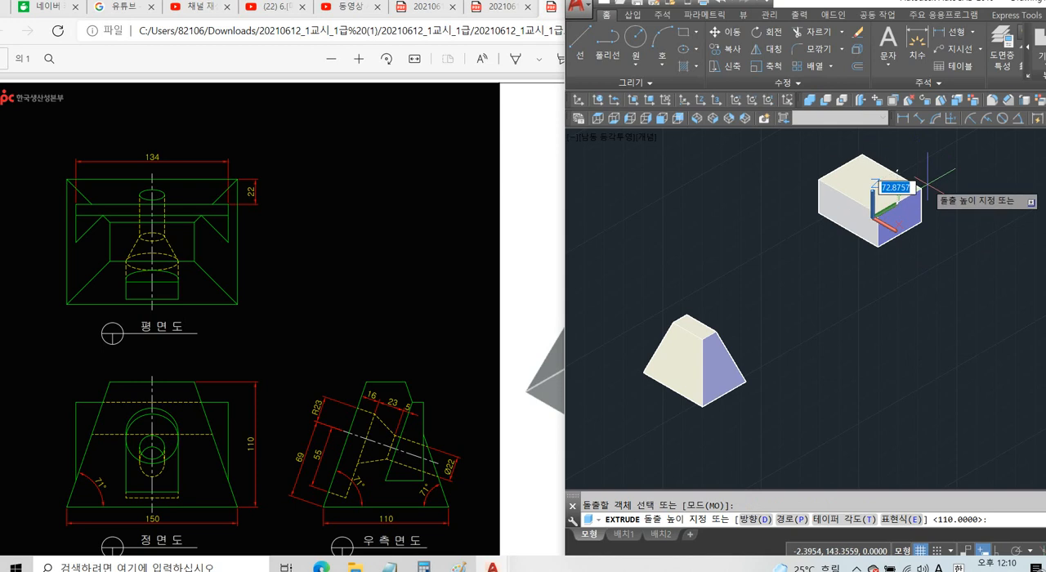
pyautogui.write('t')
pyautogui.press('Return')
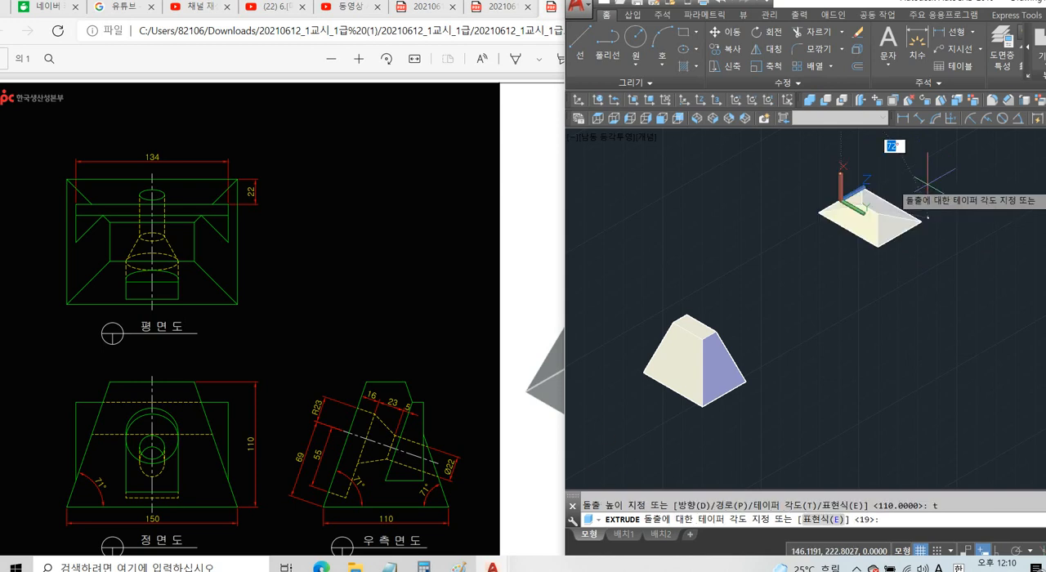
pyautogui.write('19')
pyautogui.press('Return')
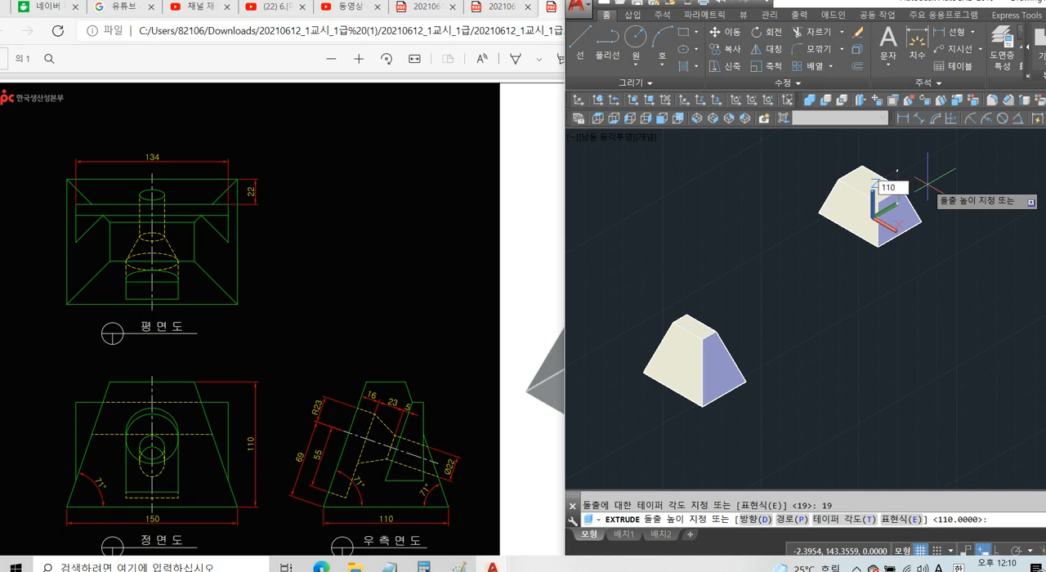
pyautogui.press('Return')
# Delete the tapered solid extruded from the rectangle, keeping the intersected body.
pyautogui.click(950, 176)
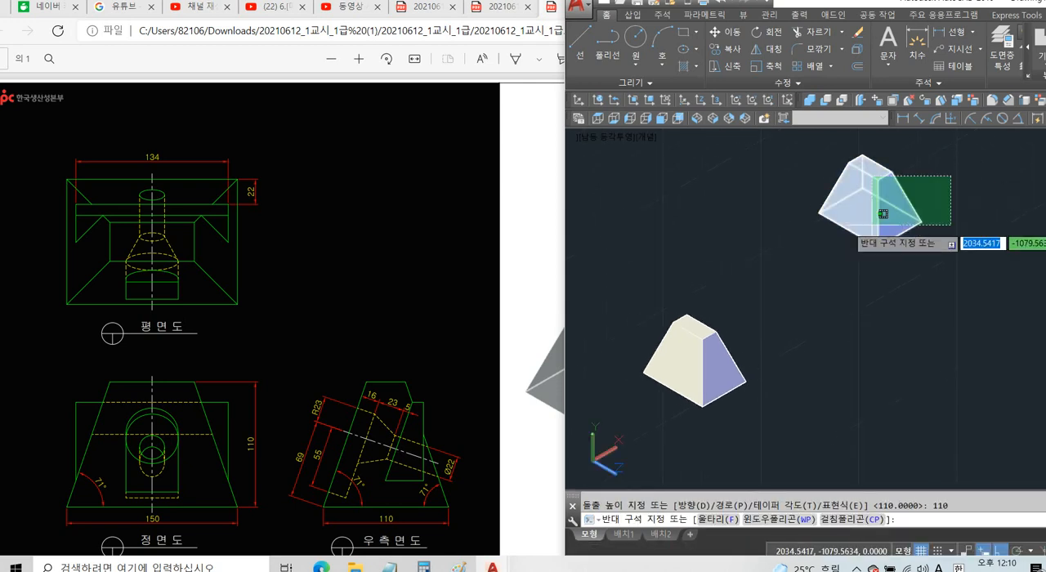
pyautogui.click(883, 214)
pyautogui.press('Delete')
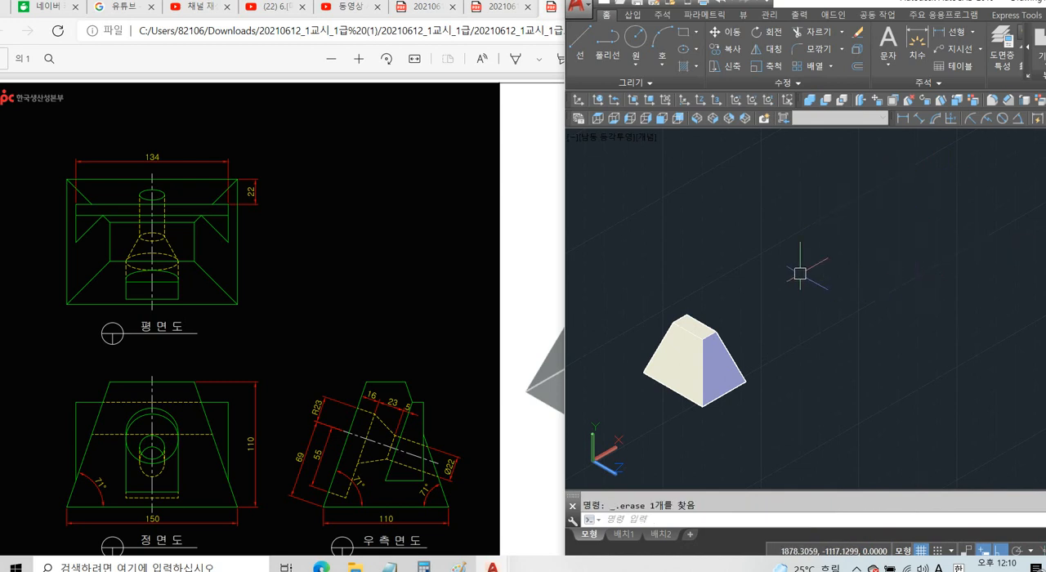
# Change the visual style of the intersected body to 2D Wireframe with SHADEMODE.
pyautogui.moveTo(792, 273); pyautogui.dragTo(833, 257, button='middle')
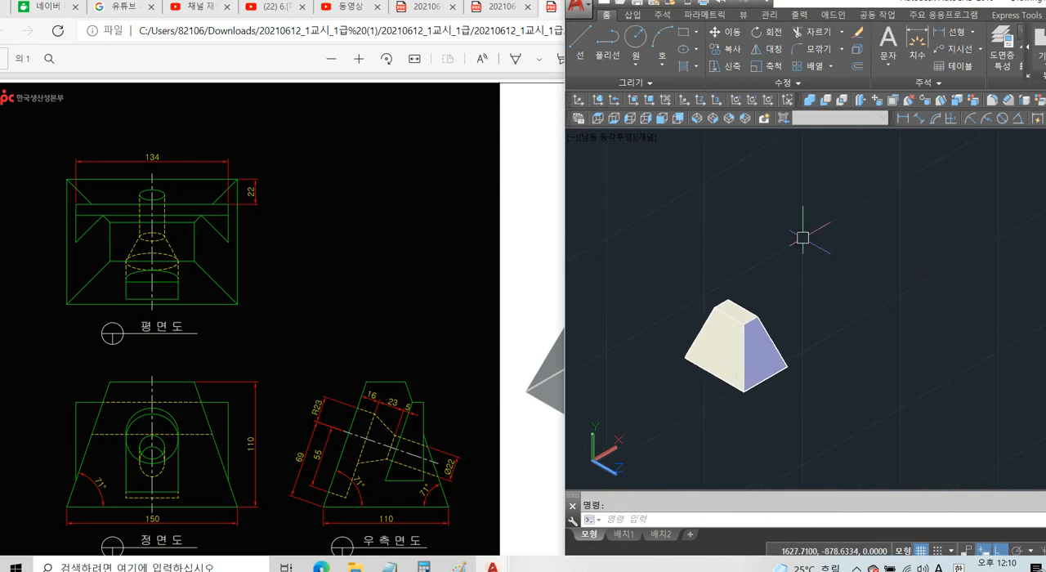
pyautogui.scroll(2, 716, 375)
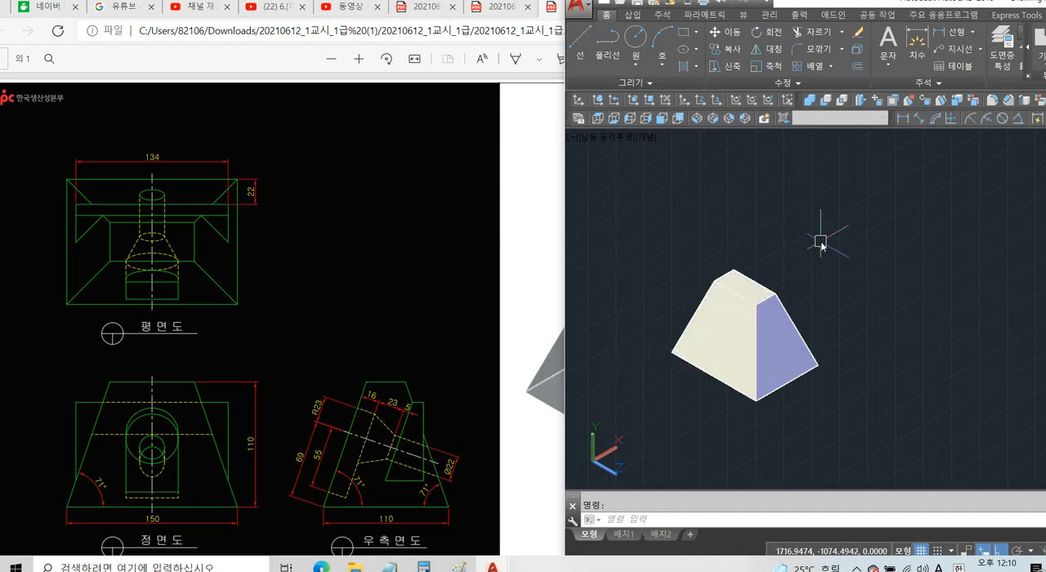
pyautogui.press('Return')
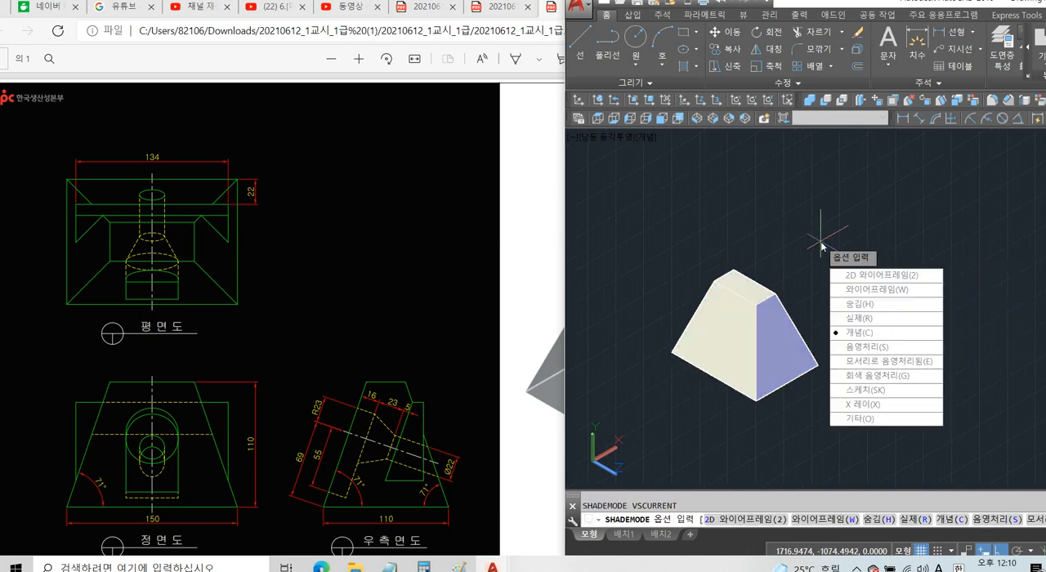
pyautogui.write('2')
pyautogui.press('Return')
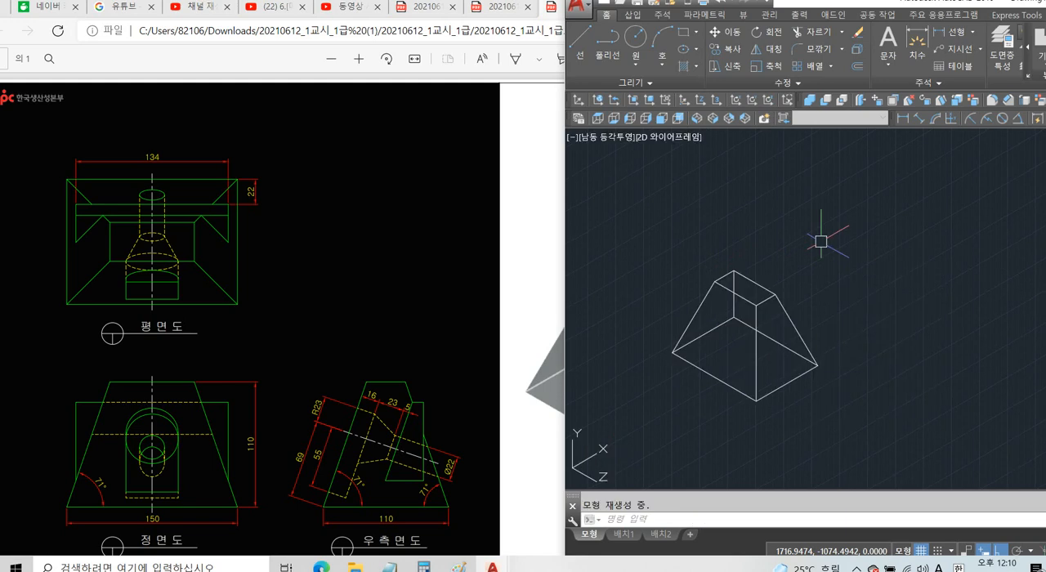
# Reset the UCS to World and display the plan view of the current UCS.
pyautogui.write('ucs')
pyautogui.press('Return')
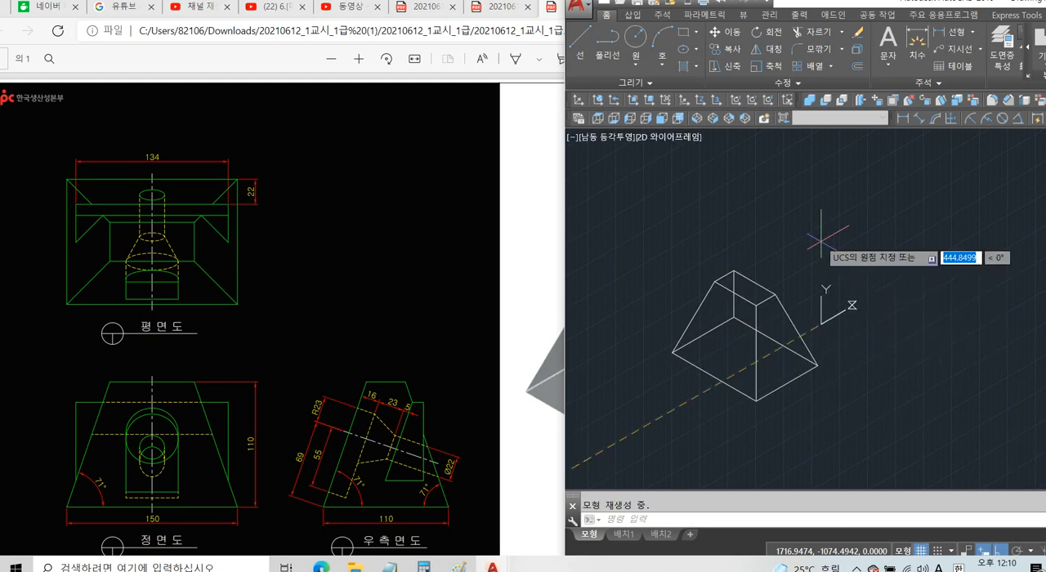
pyautogui.press('Return')
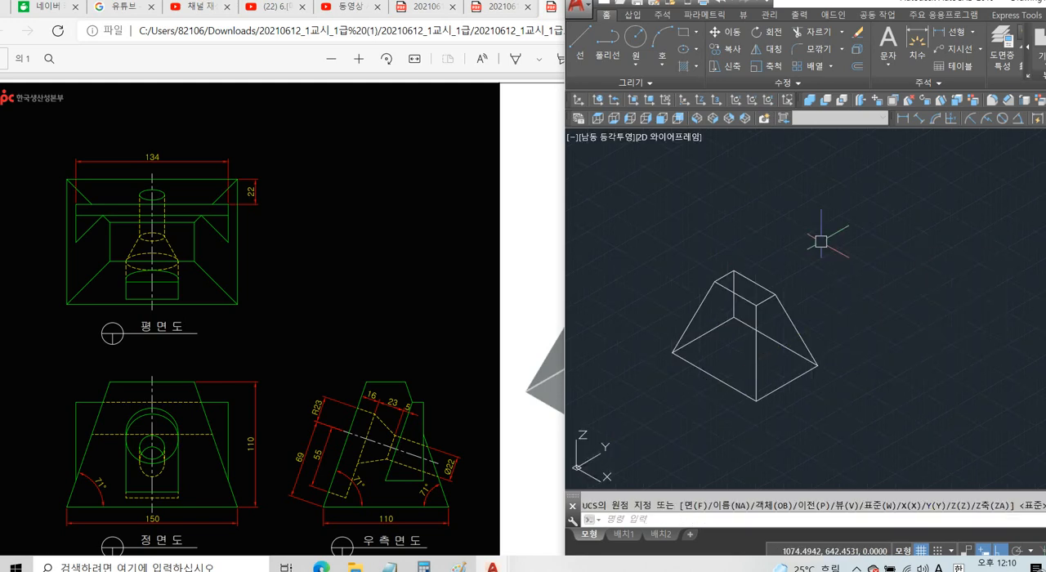
pyautogui.write('plan')
pyautogui.press('Return')
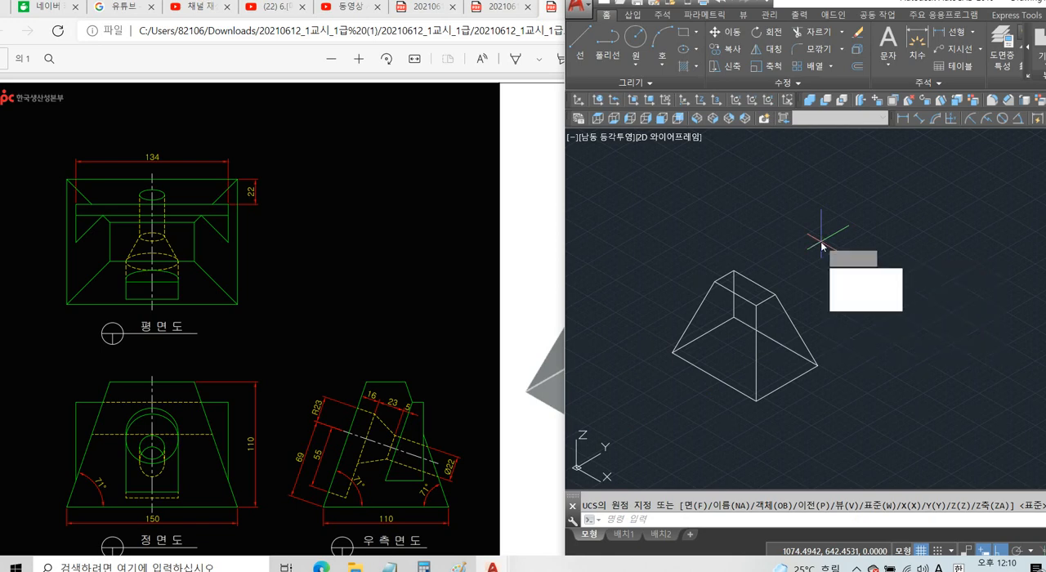
pyautogui.press('Return')
# Paste the copied rectangle and two trapezoid outlines into the empty area beside and below the solid.
pyautogui.scroll(-3, 868, 302)
pyautogui.scroll(-2, 868, 302)
pyautogui.moveTo(868, 303); pyautogui.dragTo(703, 236, button='middle')
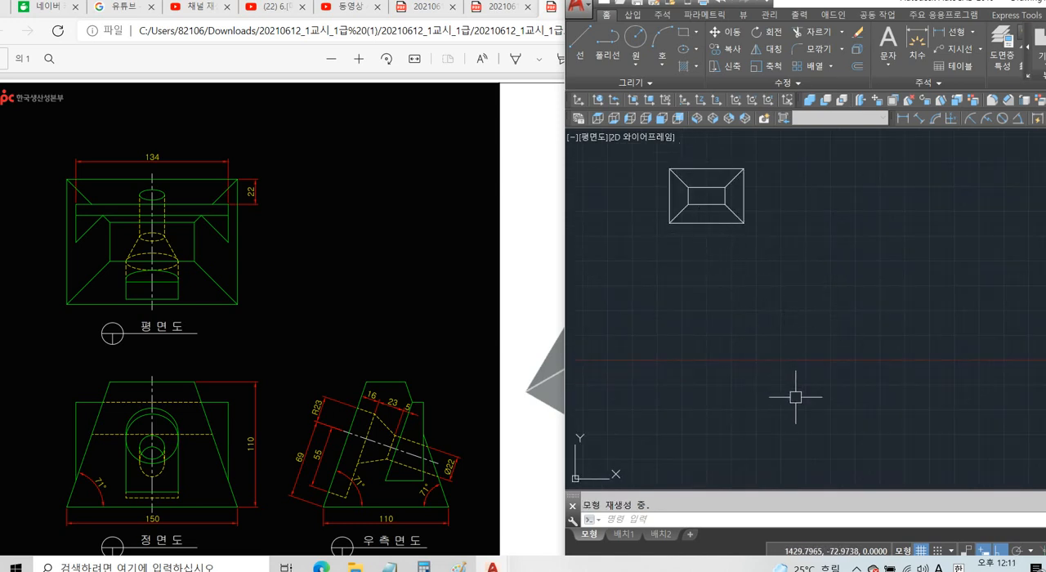
pyautogui.hotkey('ctrl', 'v')
pyautogui.click(813, 440)
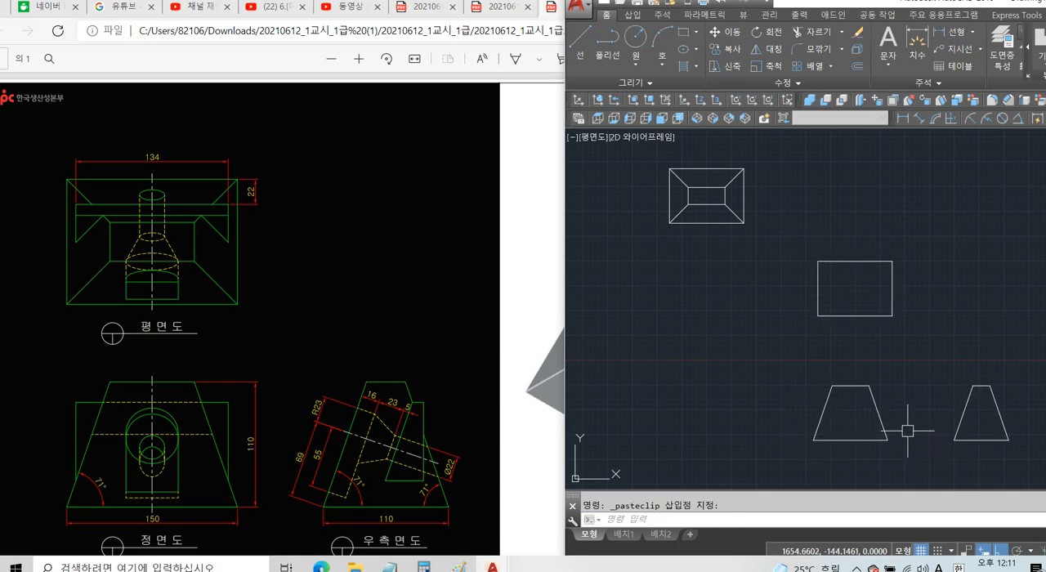
# Explode the pasted side-view trapezoid into separate lines.
pyautogui.moveTo(905, 431); pyautogui.dragTo(766, 390, button='middle')
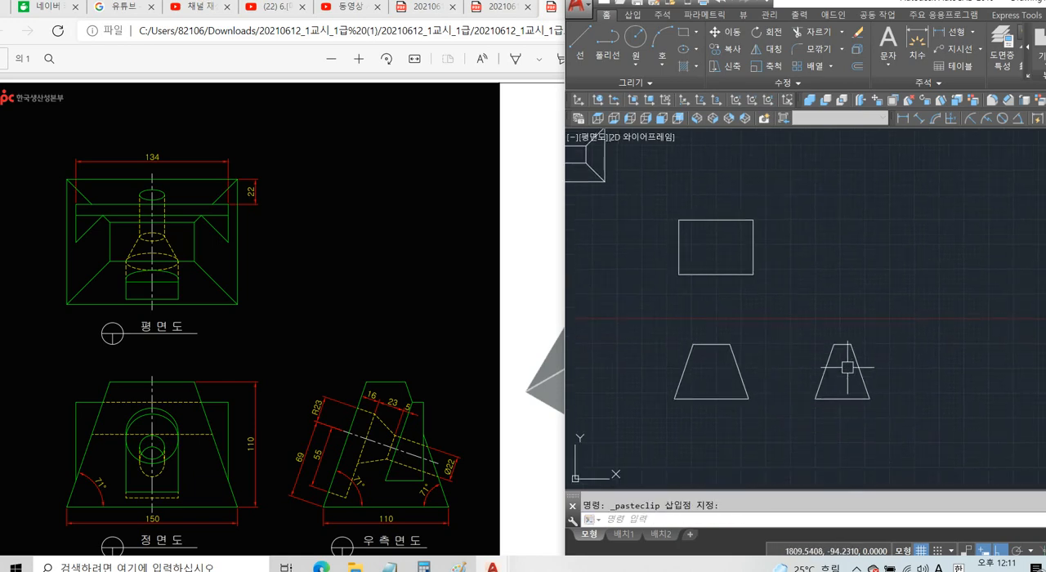
pyautogui.scroll(2, 842, 366)
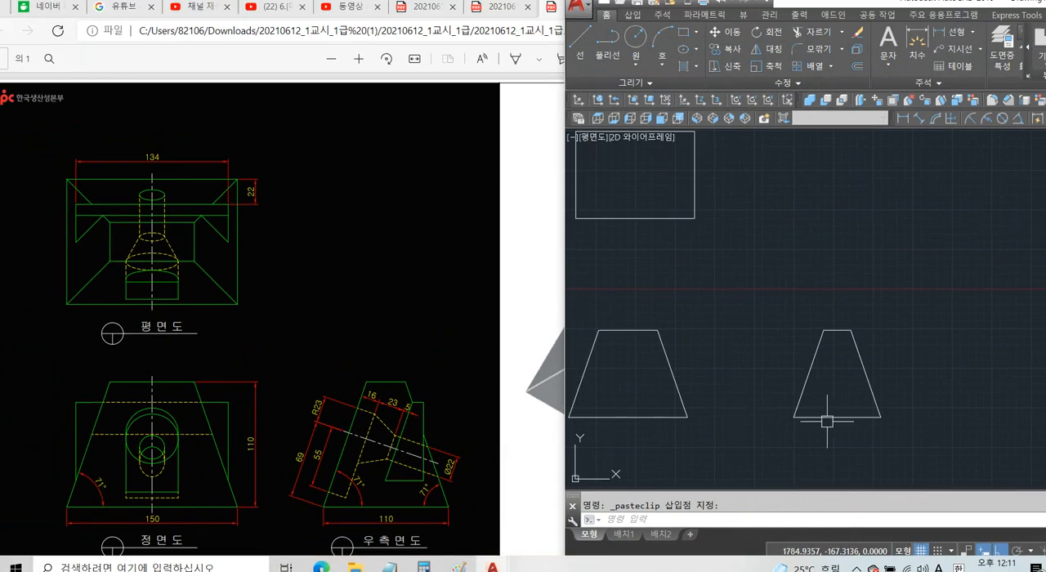
pyautogui.scroll(4, 854, 405)
pyautogui.write('x')
pyautogui.press('space')
pyautogui.click(900, 351)
pyautogui.click(815, 374)
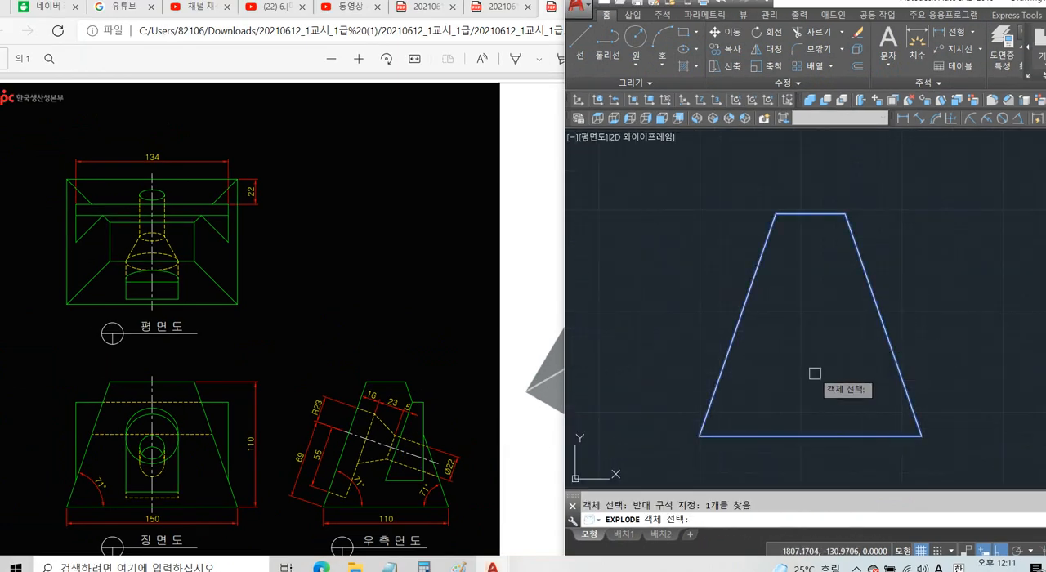
pyautogui.press('space')
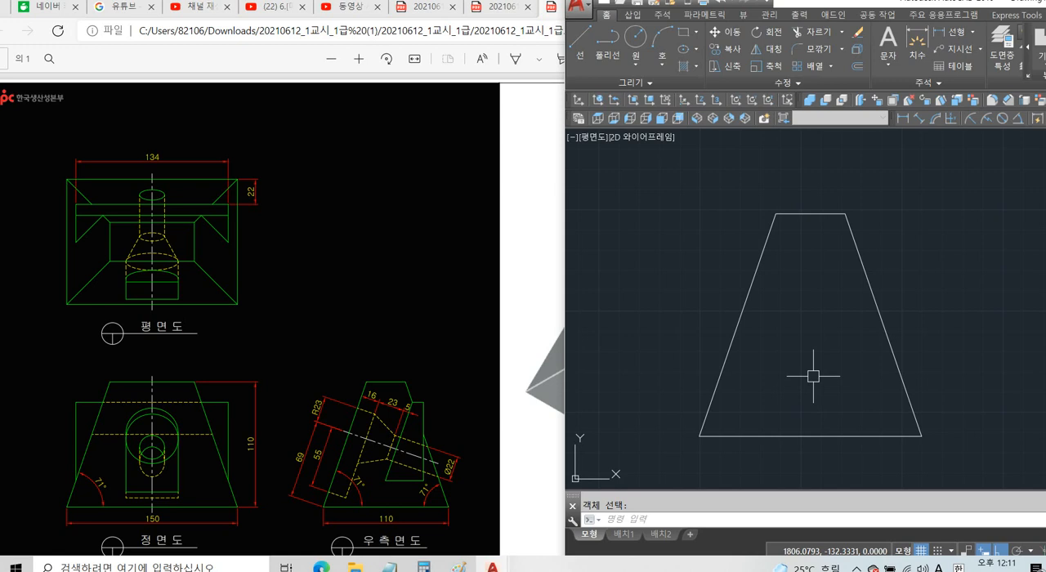
# Offset the side-view trapezoid's left slanted edge 16 toward the inside.
pyautogui.press('space')
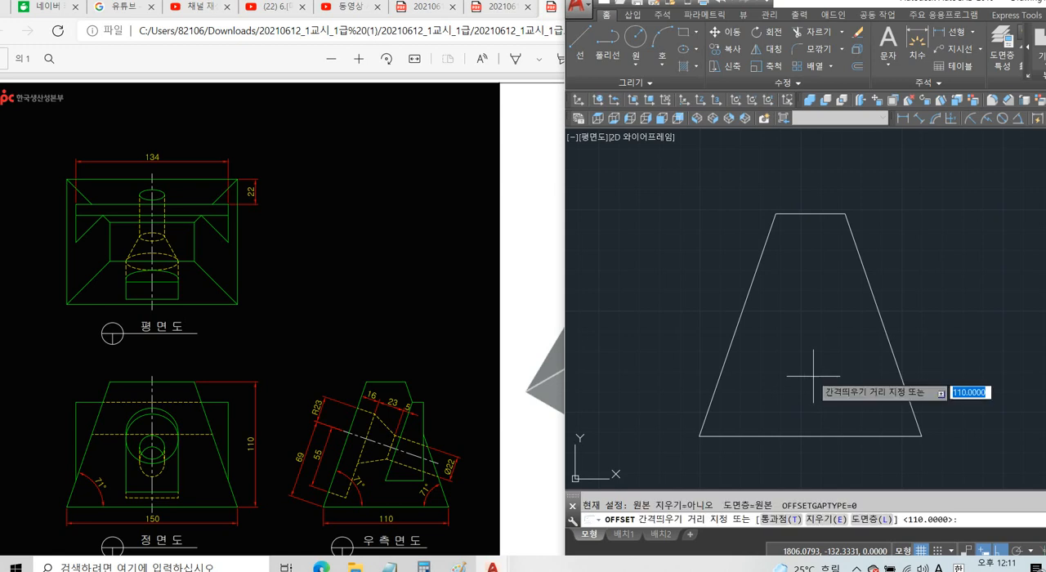
pyautogui.write('16')
pyautogui.press('space')
pyautogui.click(742, 320)
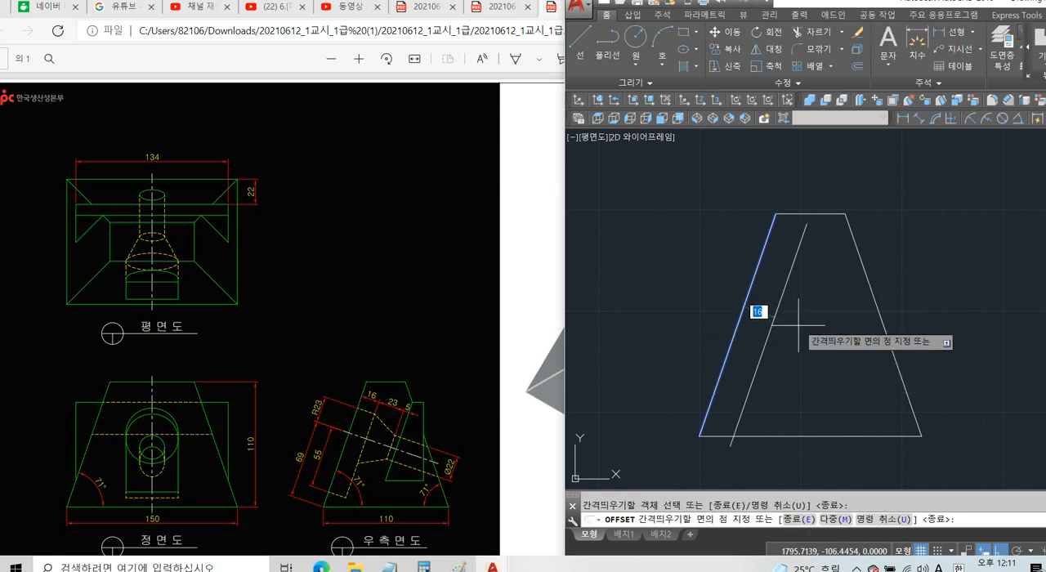
pyautogui.press('space')
# Offset the new slanted line inside the side-view trapezoid a further 23 to the right.
pyautogui.press('space')
pyautogui.write('23')
pyautogui.press('space')
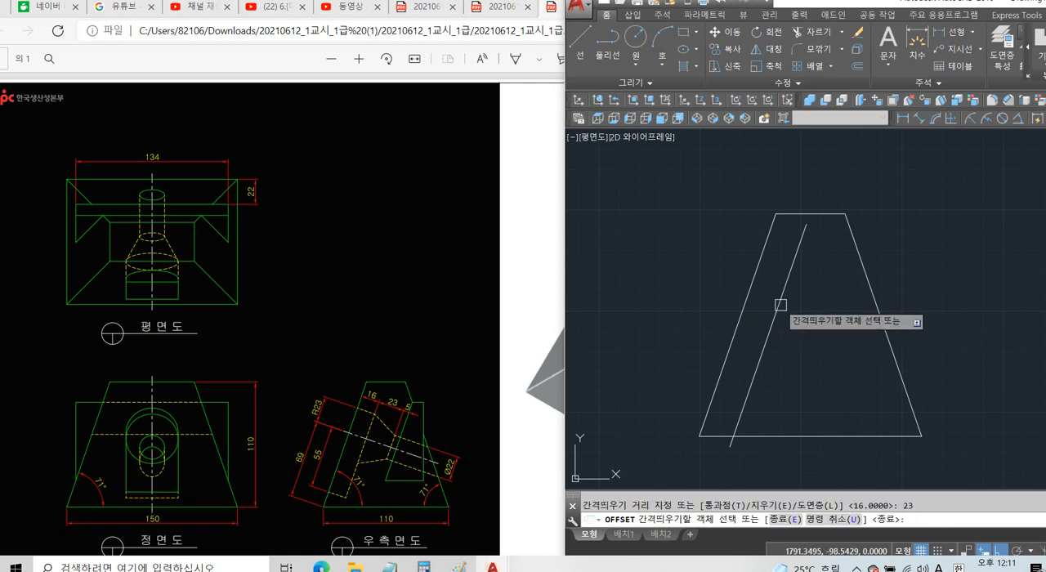
pyautogui.click(777, 311)
pyautogui.click(813, 316)
# Offset the rightmost inner slanted line of the side view 5 to the right.
pyautogui.press('space')
pyautogui.press('space')
pyautogui.write('5')
pyautogui.press('space')
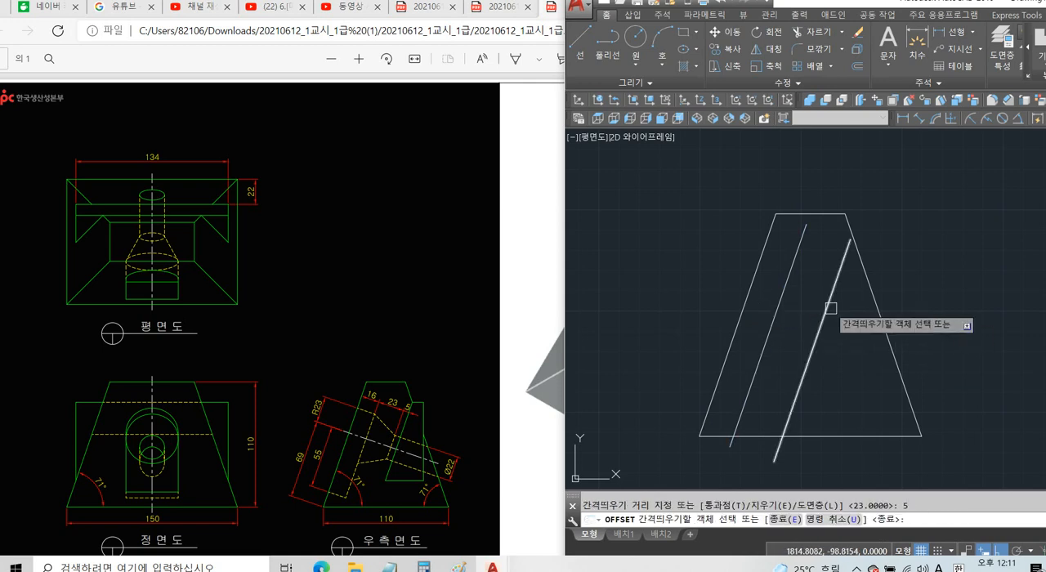
pyautogui.click(824, 308)
pyautogui.click(853, 333)
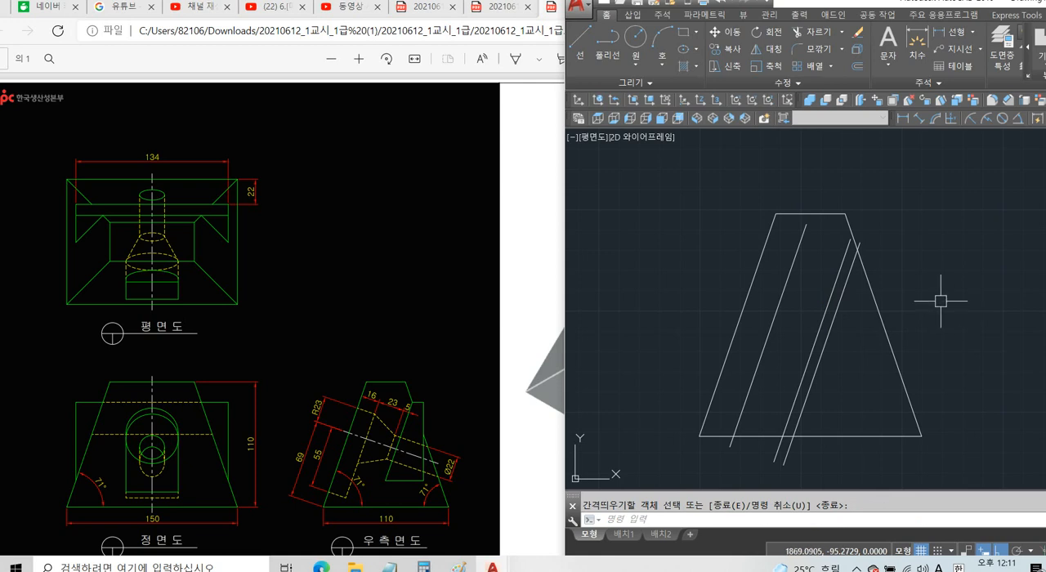
# Draw a horizontal line to the right, about 28 long, from where the rightmost inner slanted line meets the side view's right edge.
pyautogui.press('space')
pyautogui.write('l')
pyautogui.press('space')
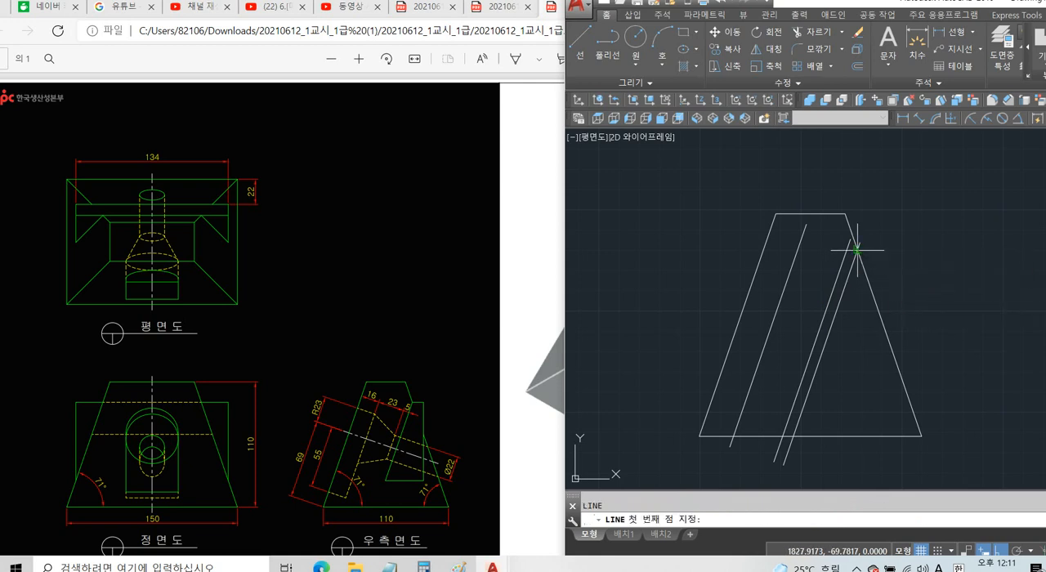
pyautogui.click(856, 250)
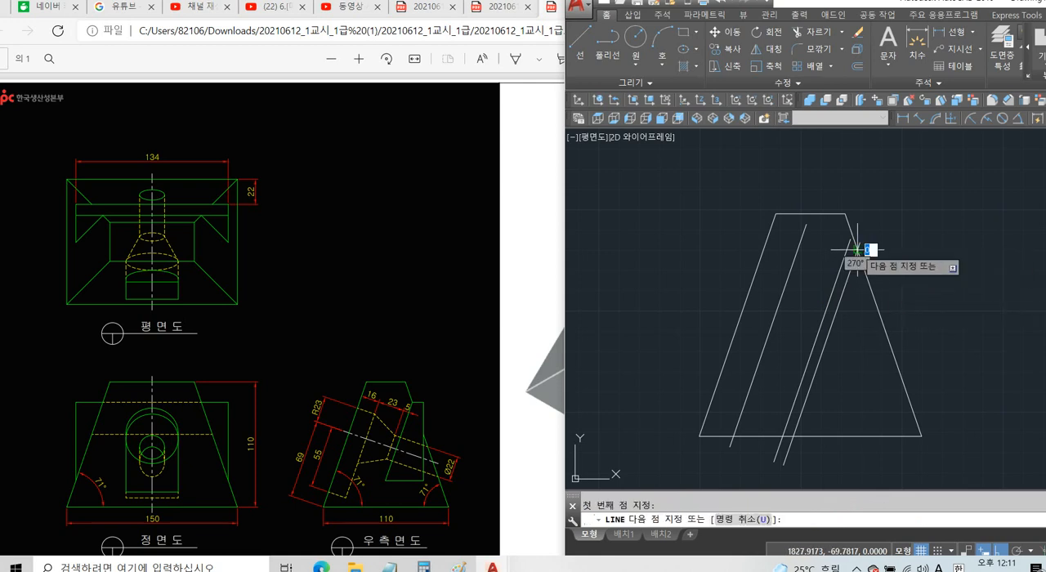
pyautogui.click(914, 270)
pyautogui.press('space')
pyautogui.press('space')
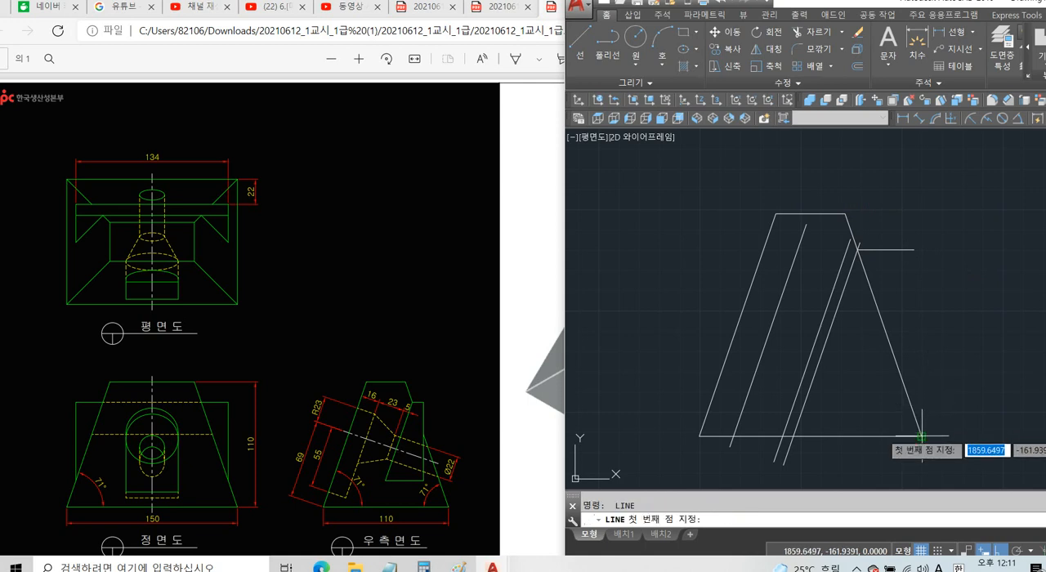
# Draw a vertical line upward from the side view's lower right corner and offset it 22 to the left.
pyautogui.click(922, 435)
pyautogui.click(960, 157)
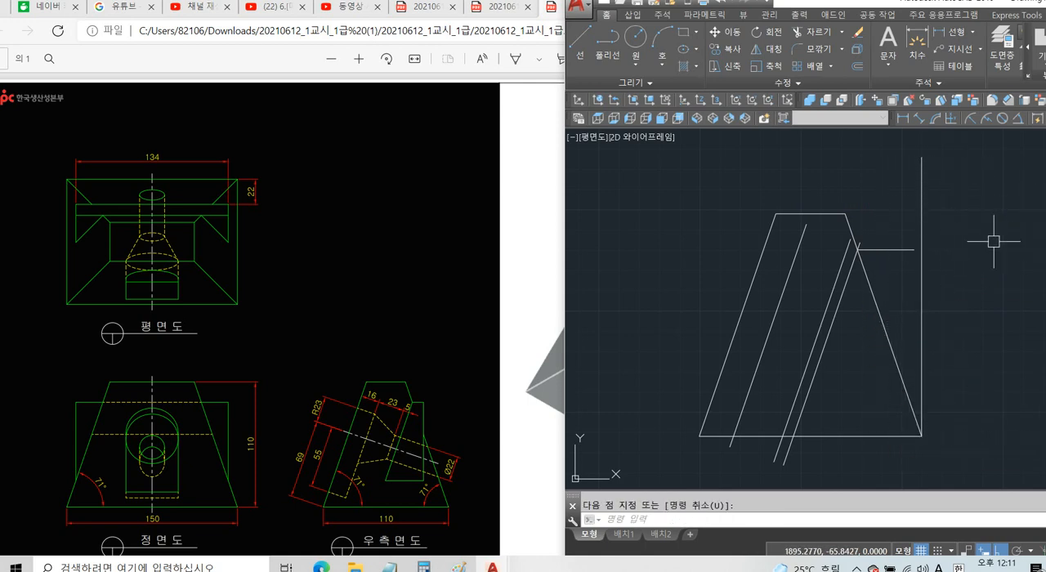
pyautogui.write('o')
pyautogui.press('space')
pyautogui.write('22')
pyautogui.press('space')
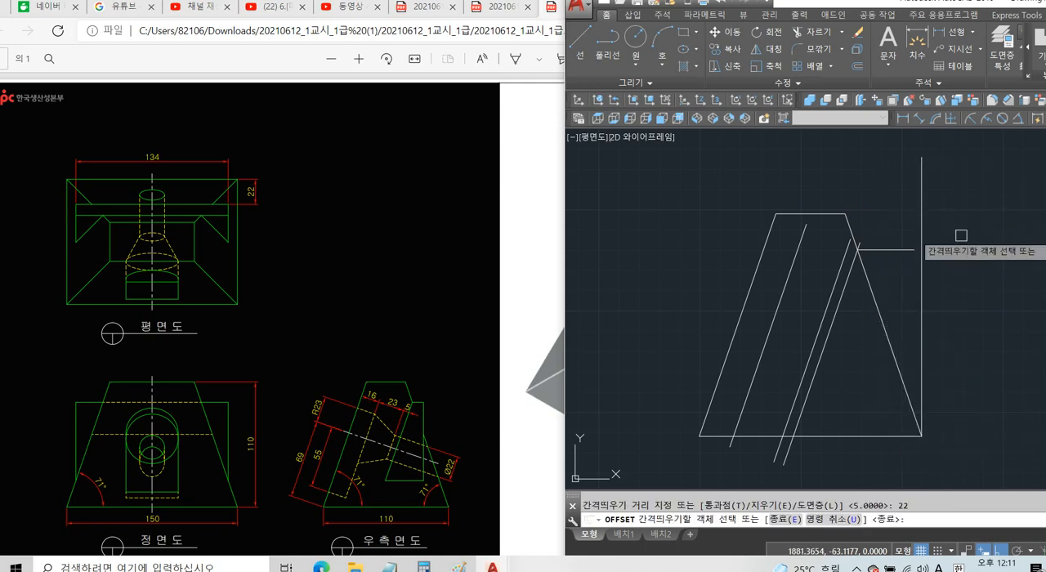
pyautogui.click(922, 226)
pyautogui.click(891, 229)
pyautogui.press('space')
# Trim the overhanging ends of the horizontal line and the offset vertical line so that they meet in a corner.
pyautogui.write('tr')
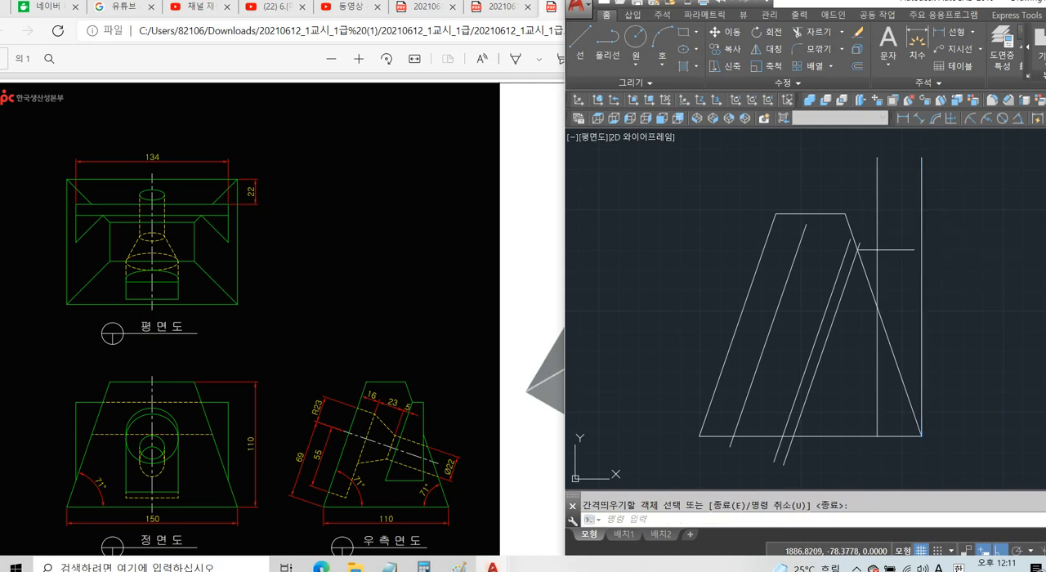
pyautogui.press('space')
pyautogui.click(904, 251)
pyautogui.click(871, 227)
pyautogui.click(890, 210)
pyautogui.press('space')
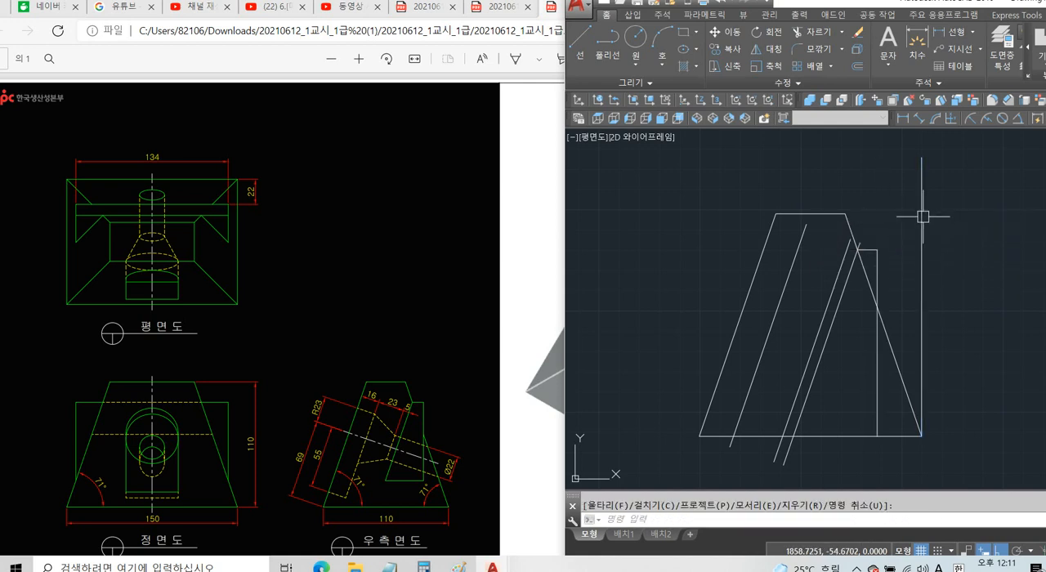
pyautogui.press('Escape')
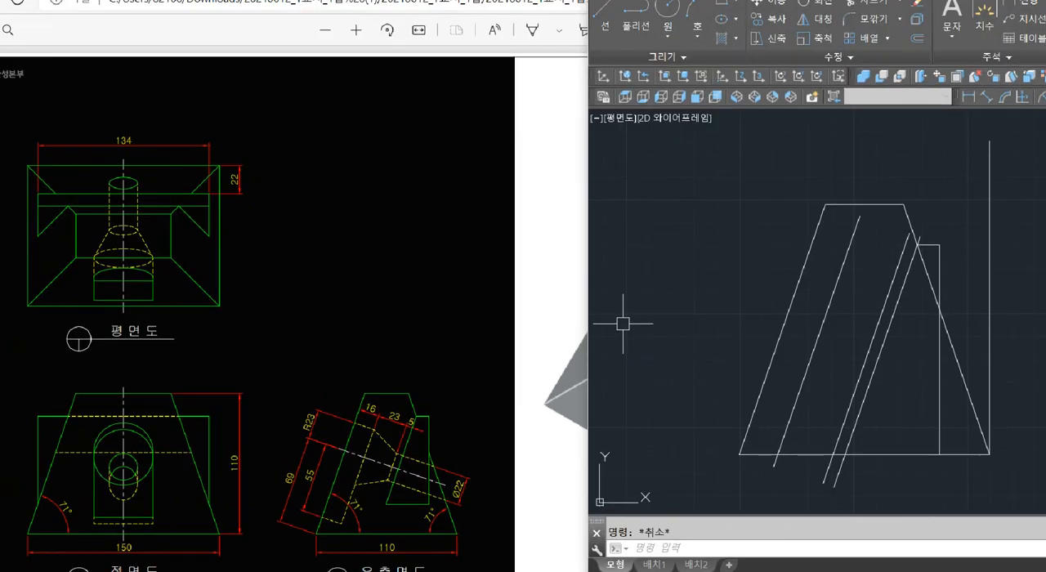
pyautogui.moveTo(217, 168)
pyautogui.mouseDown()
pyautogui.moveTo(350, 187)
pyautogui.moveTo(428, 168)
pyautogui.mouseUp()
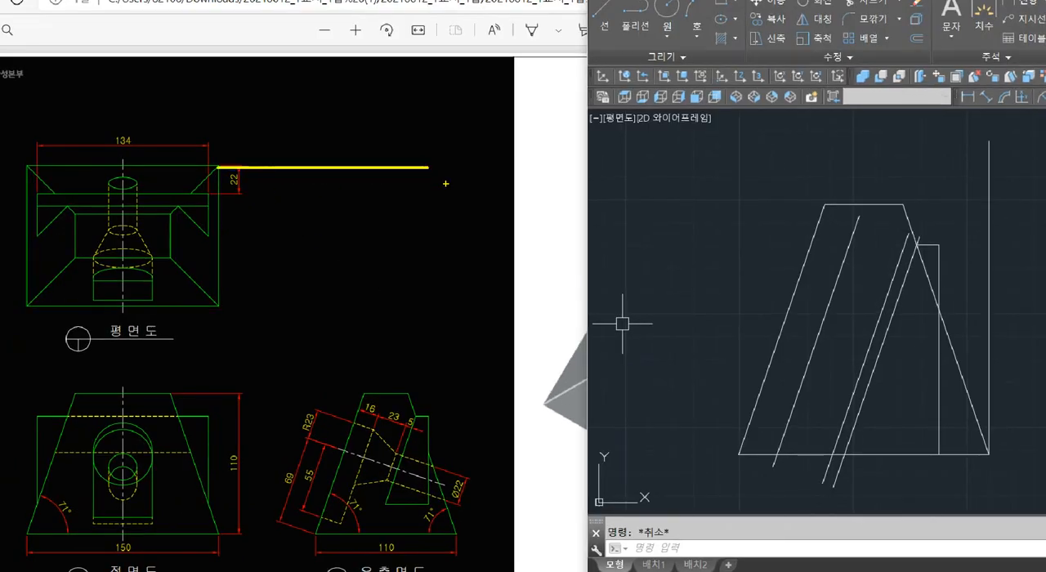
pyautogui.moveTo(456, 532)
pyautogui.mouseDown()
pyautogui.moveTo(463, 262)
pyautogui.moveTo(450, 187)
pyautogui.moveTo(460, 168)
pyautogui.mouseUp()
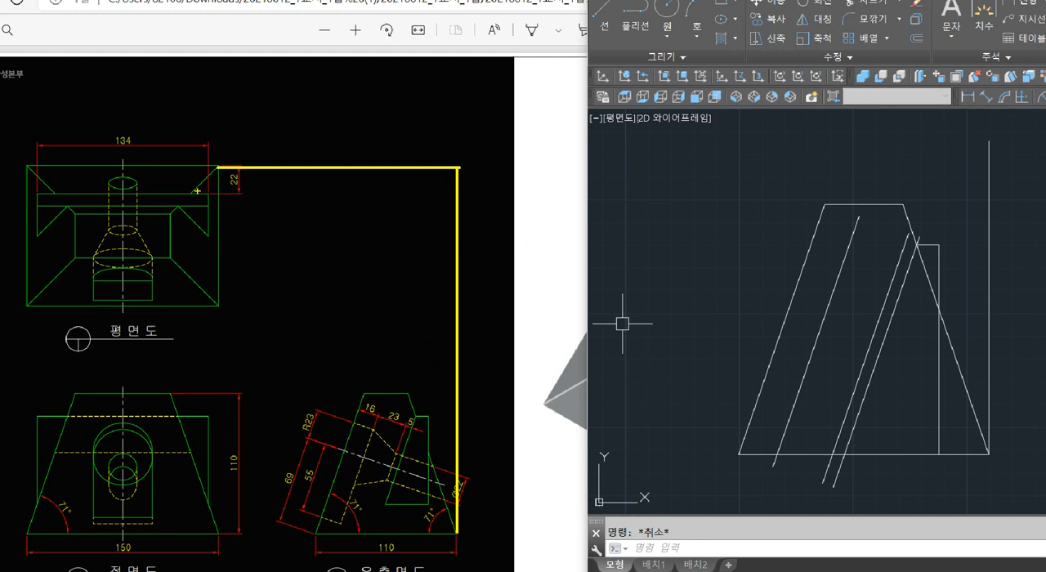
pyautogui.moveTo(195, 193)
pyautogui.mouseDown()
pyautogui.moveTo(283, 194)
pyautogui.moveTo(256, 170)
pyautogui.mouseUp()
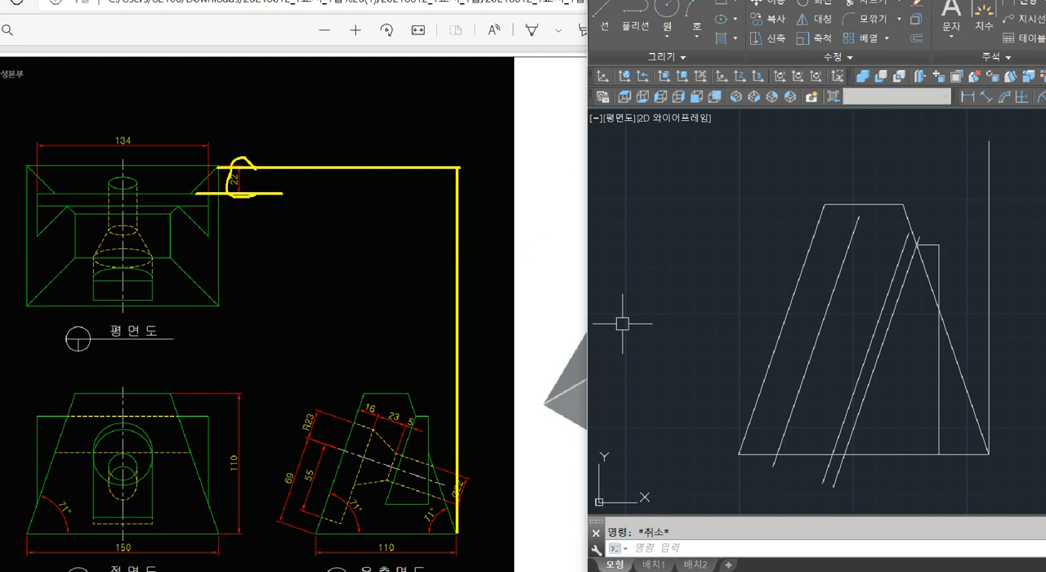
pyautogui.moveTo(426, 507)
pyautogui.mouseDown()
pyautogui.moveTo(411, 412)
pyautogui.moveTo(425, 339)
pyautogui.mouseUp()
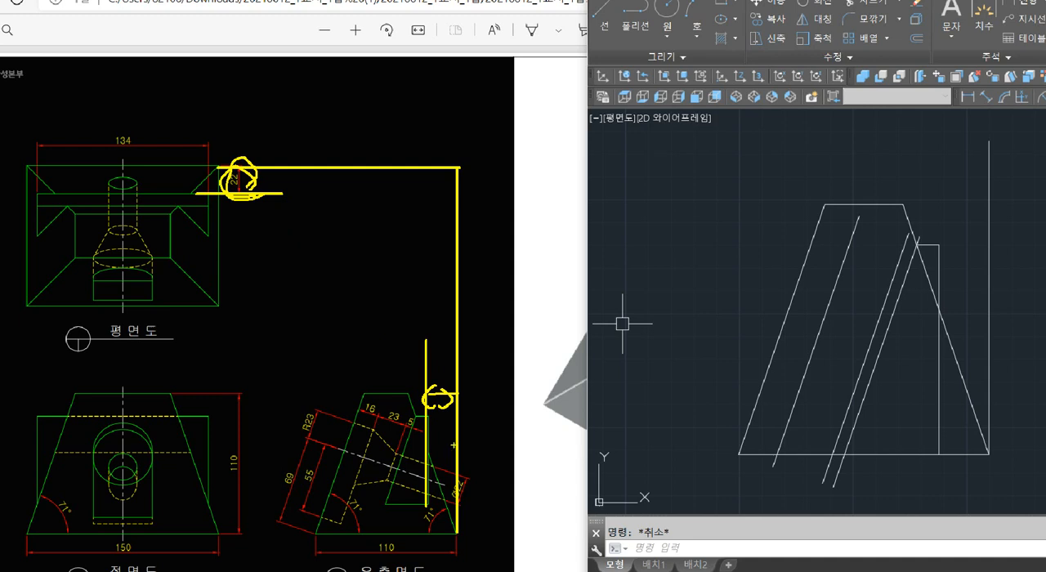
pyautogui.press('Escape')
# Trim the end of the rightmost inner slanted line that extends past the side view's right edge.
pyautogui.write('tr')
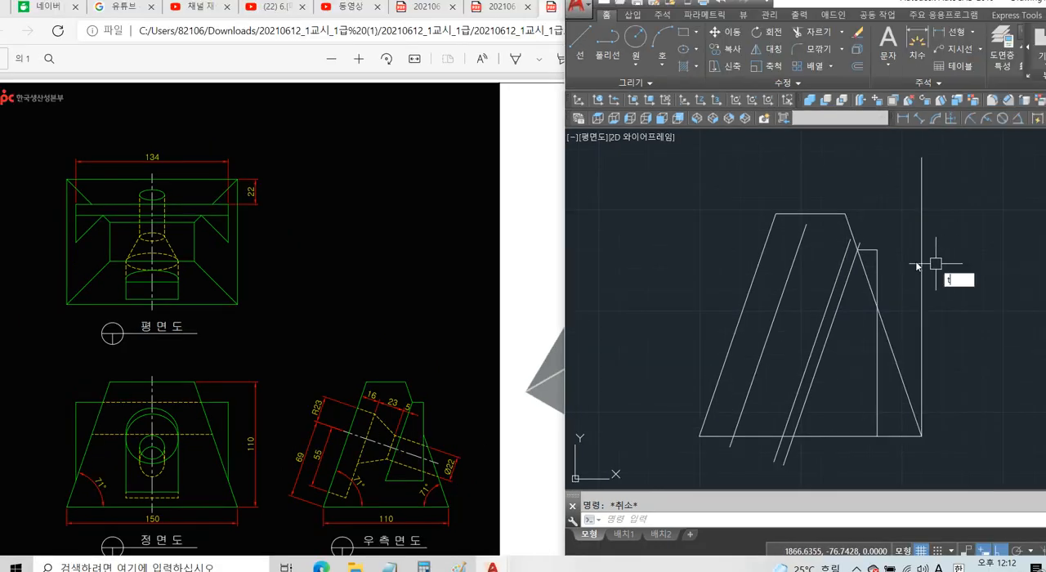
pyautogui.press('space')
pyautogui.press('space')
pyautogui.scroll(4, 871, 263)
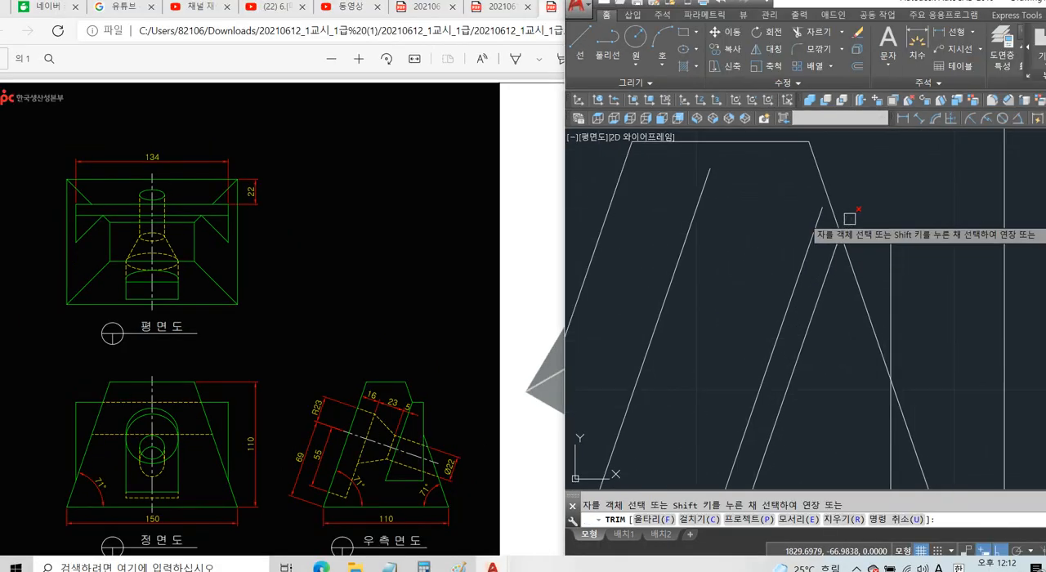
# Trim away the side view's right slanted edge between the short horizontal line and the vertical line.
pyautogui.press('space')
pyautogui.scroll(-2, 899, 237)
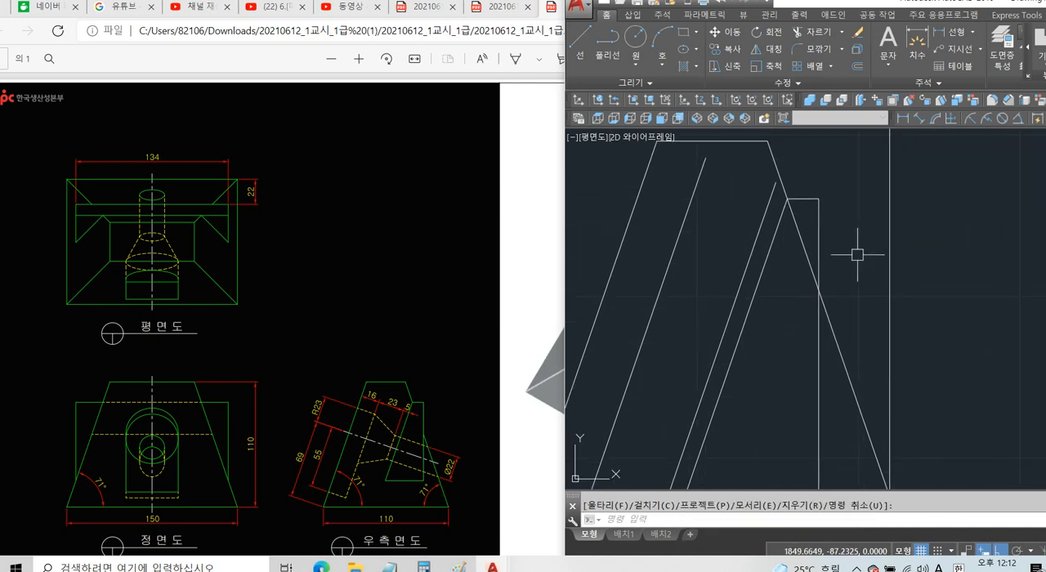
pyautogui.write('tr')
pyautogui.press('space')
pyautogui.press('space')
pyautogui.click(808, 235)
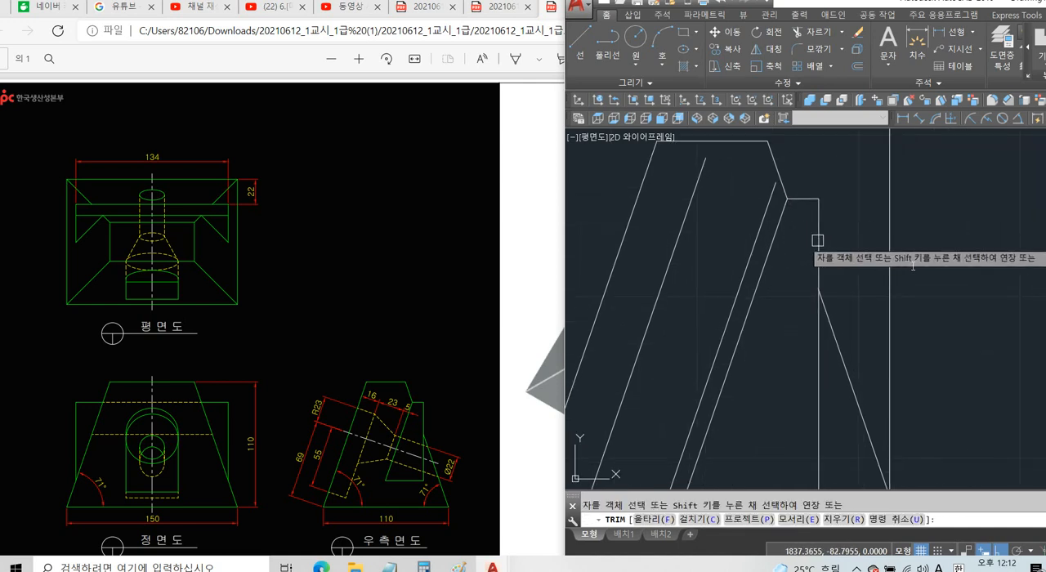
pyautogui.press('Escape')
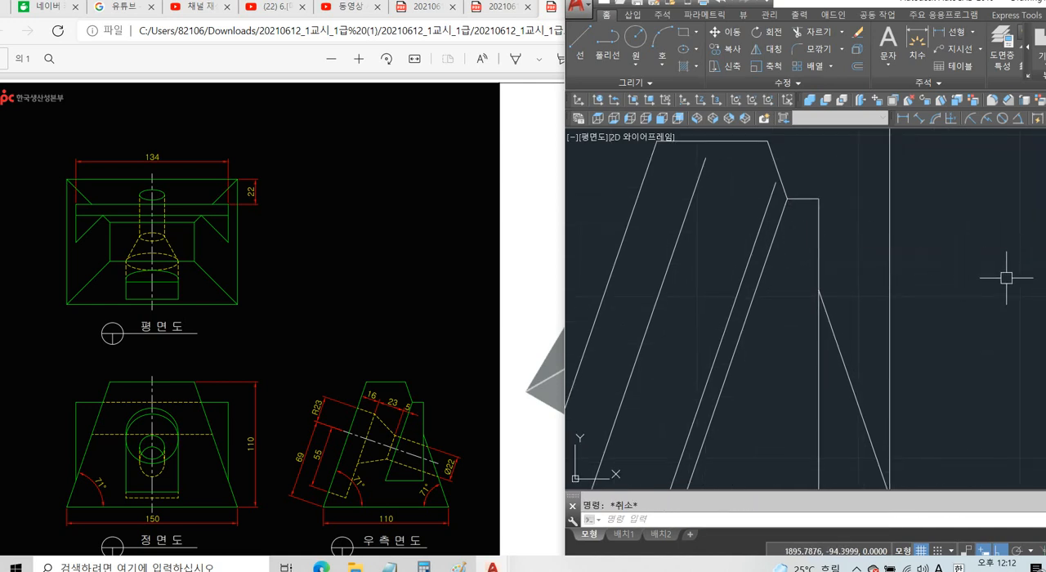
# Turn on ortho mode and erase the outer vertical construction line and the two left inner slanted lines of the side view.
pyautogui.press('F8')
pyautogui.scroll(-4, 941, 257)
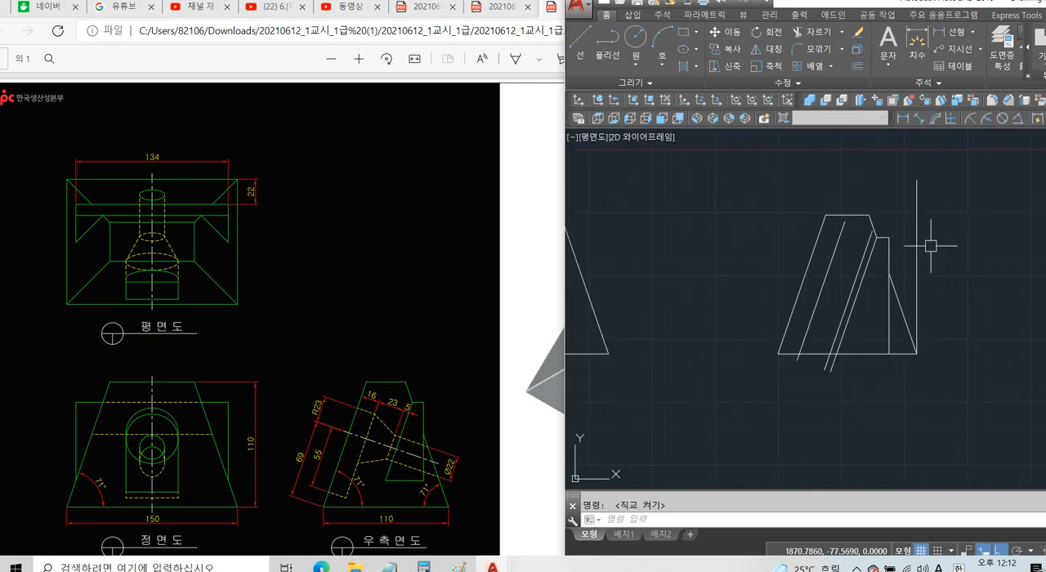
pyautogui.click(918, 238)
pyautogui.press('Delete')
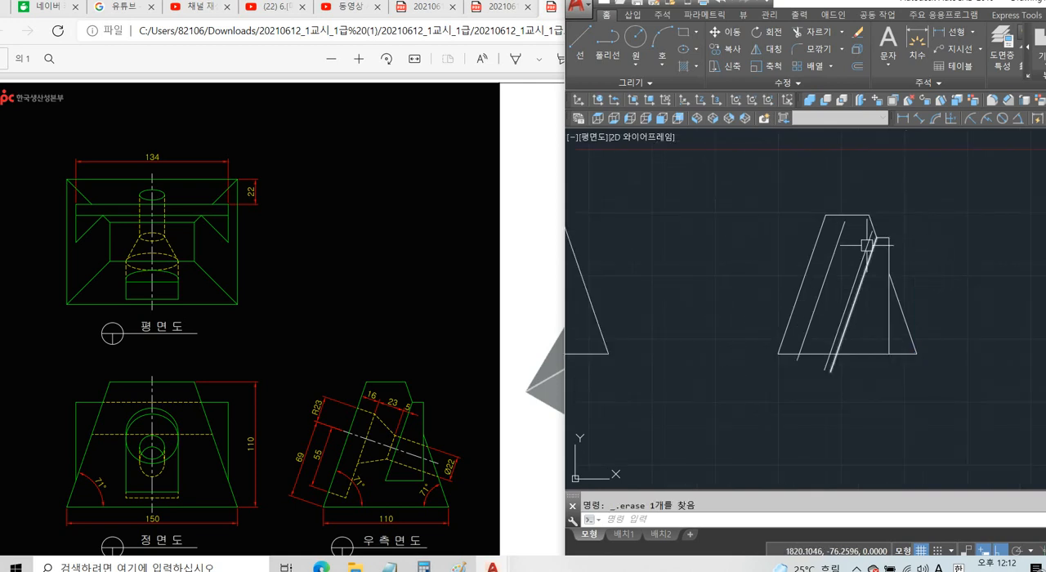
pyautogui.click(868, 245)
pyautogui.press('Delete')
pyautogui.click(837, 245)
pyautogui.press('Delete')
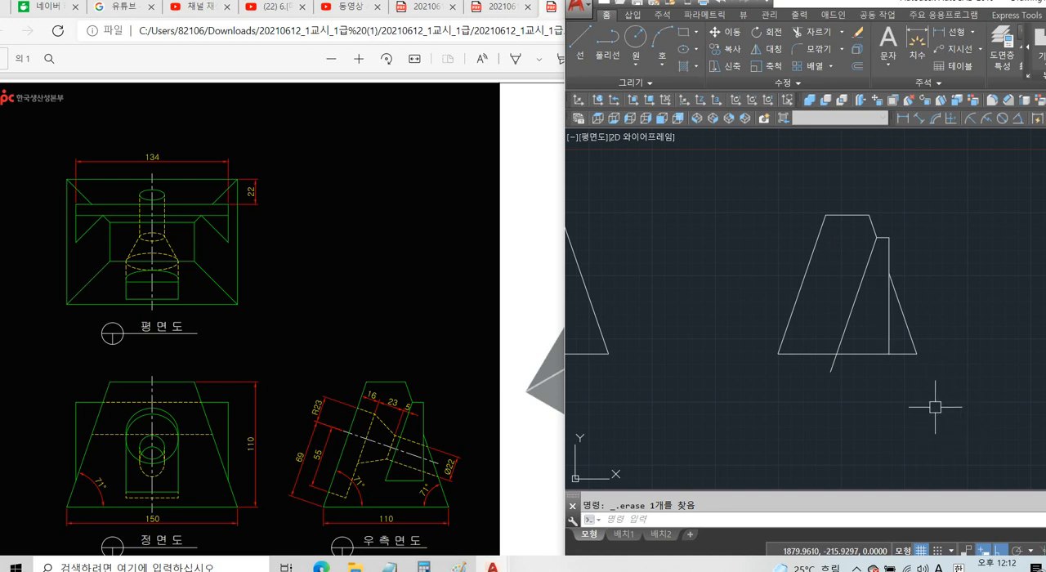
# Try closing the side-view wedge above the base with a horizontal line from the inner slanted line to the vertical line.
pyautogui.write('l')
pyautogui.press('Return')
pyautogui.click(845, 335)
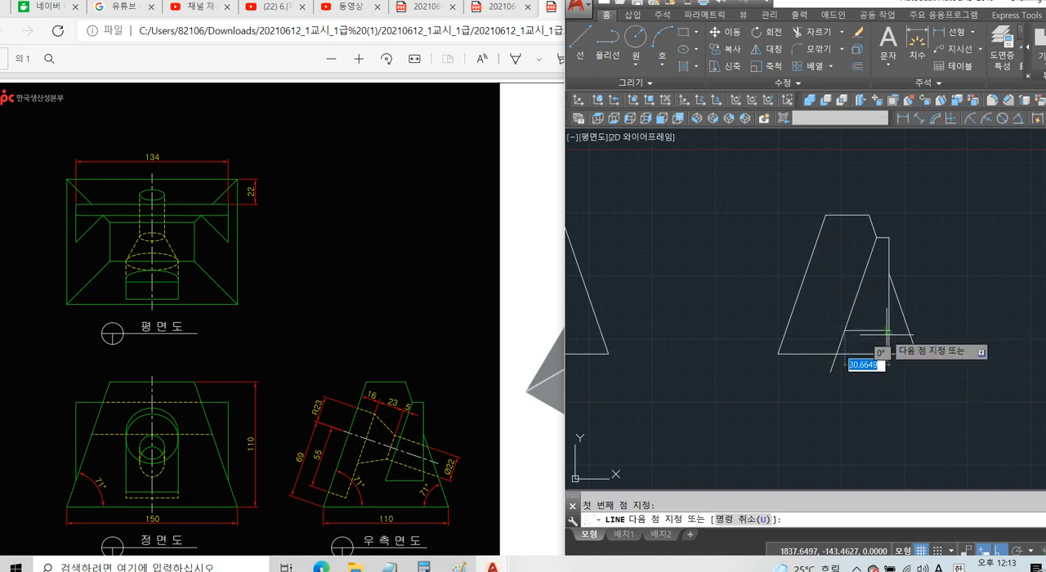
pyautogui.click(888, 334)
pyautogui.press('Return')
pyautogui.click(875, 330)
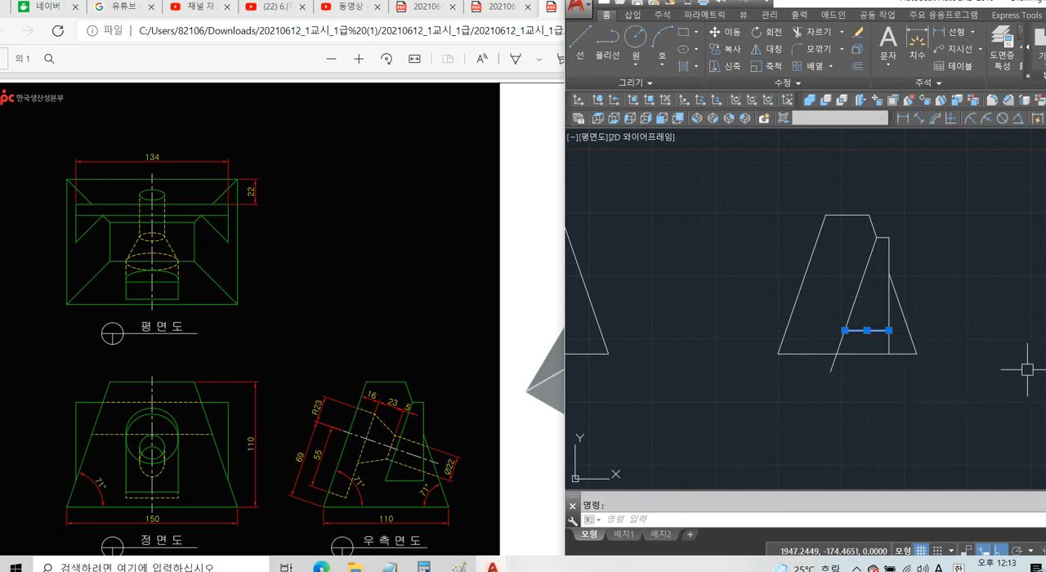
pyautogui.press('Delete')
pyautogui.scroll(-2, 841, 380)
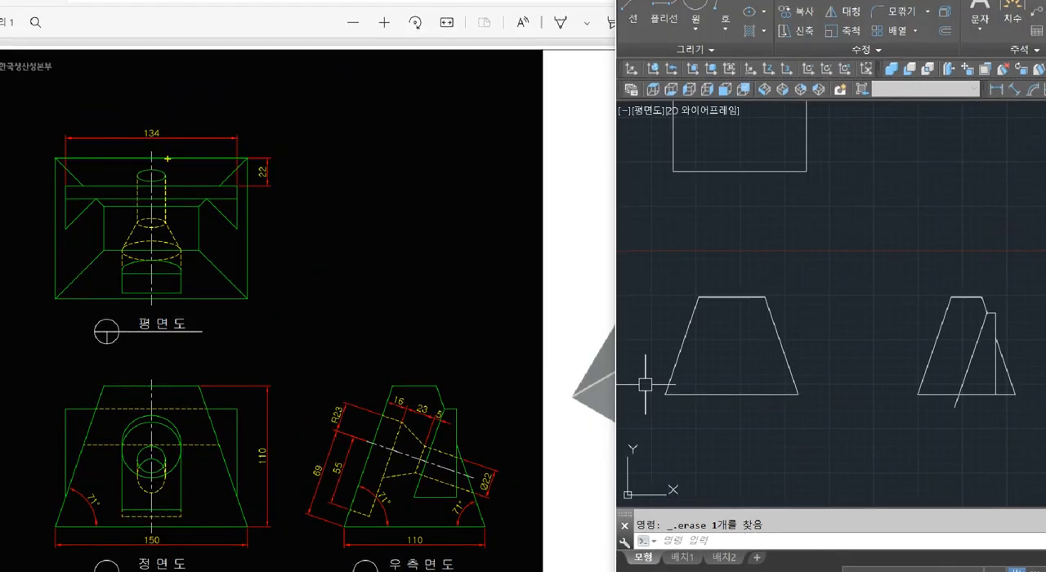
pyautogui.moveTo(168, 158); pyautogui.dragTo(160, 122)
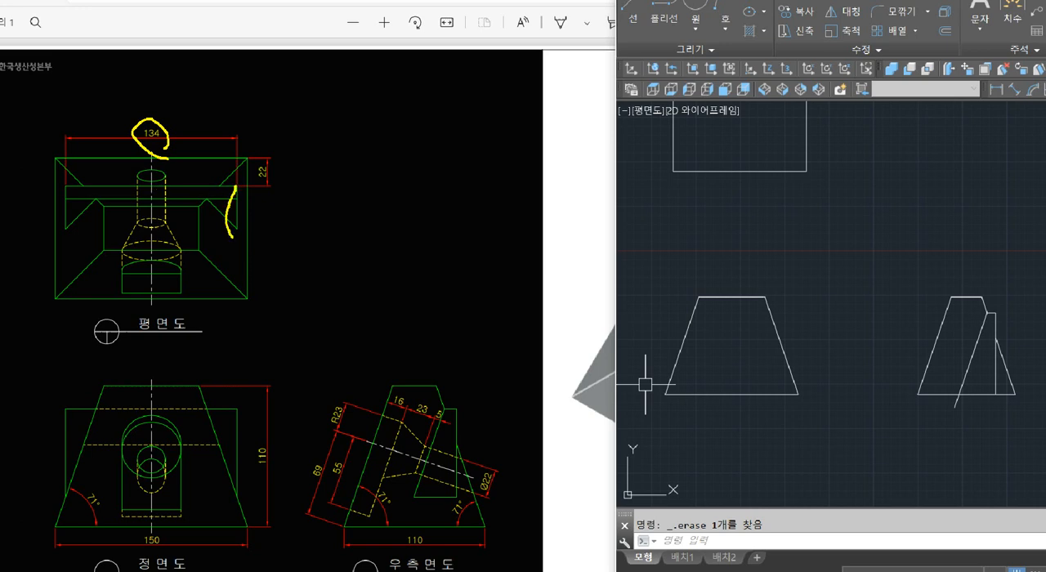
pyautogui.press('capslock')
pyautogui.hotkey('ctrl', 'z')
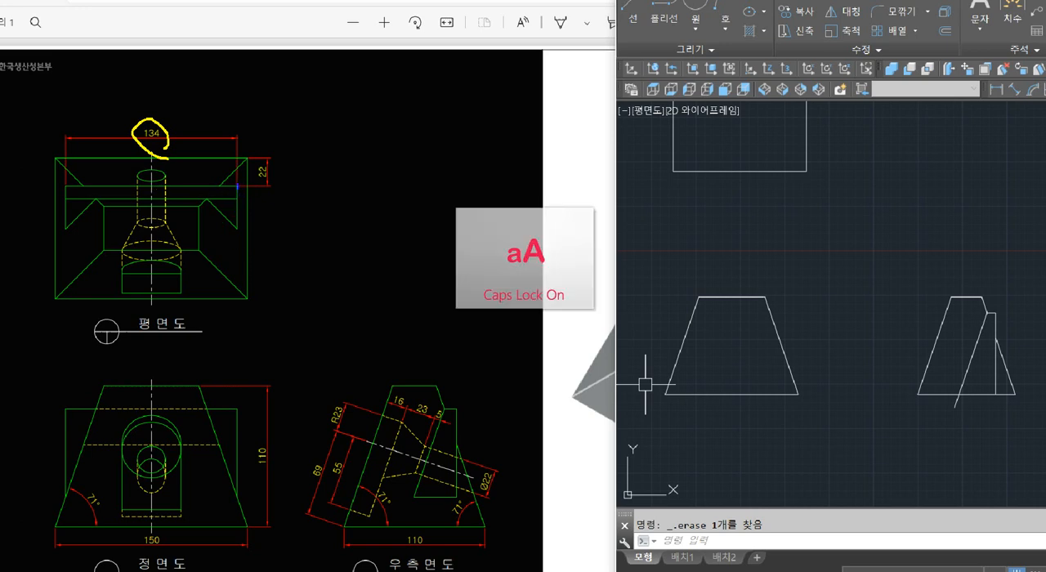
pyautogui.moveTo(237, 237)
pyautogui.mouseDown()
pyautogui.moveTo(237, 501)
pyautogui.moveTo(500, 494)
pyautogui.mouseUp()
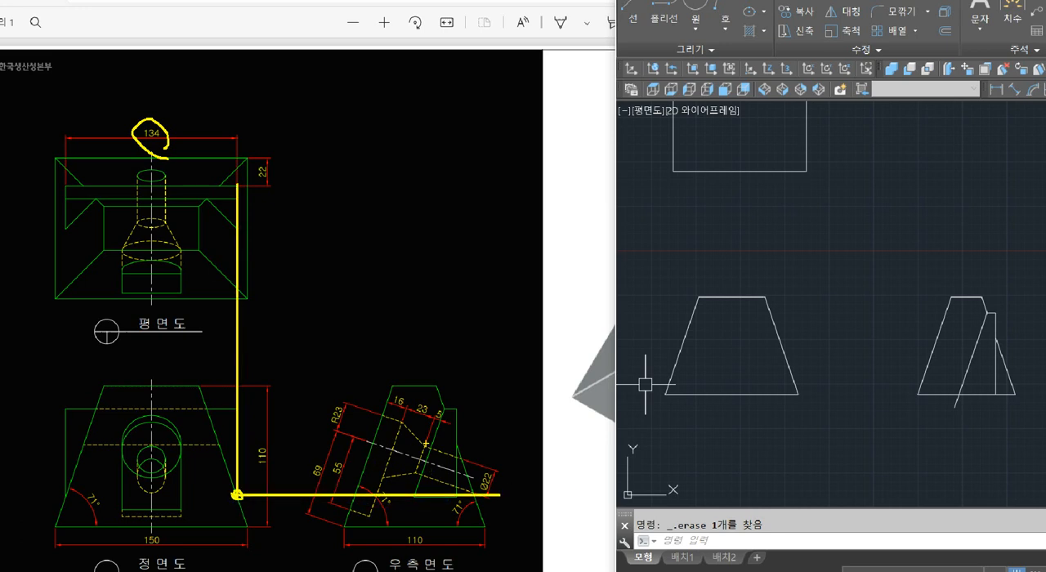
pyautogui.moveTo(152, 381); pyautogui.dragTo(152, 543)
pyautogui.moveTo(233, 386); pyautogui.dragTo(235, 499)
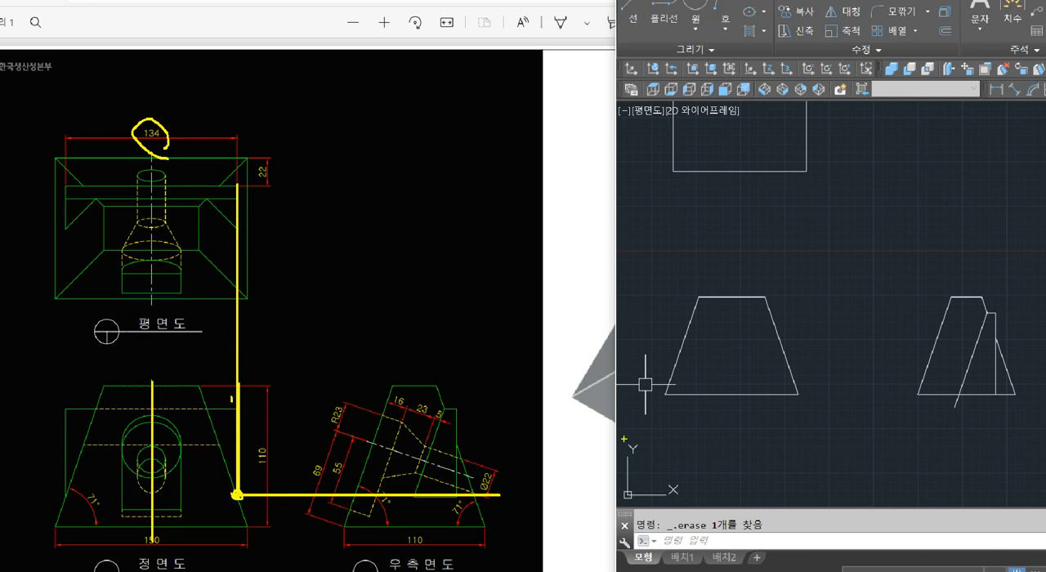
pyautogui.press('Escape')
pyautogui.press('Escape')
pyautogui.write('l')
pyautogui.press('Return')
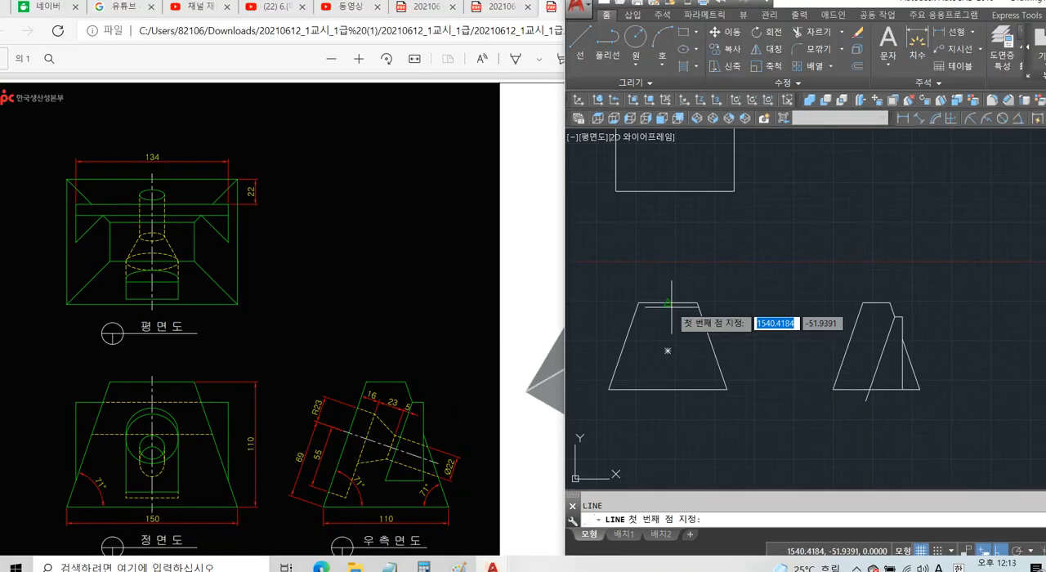
pyautogui.click(667, 303)
pyautogui.click(668, 389)
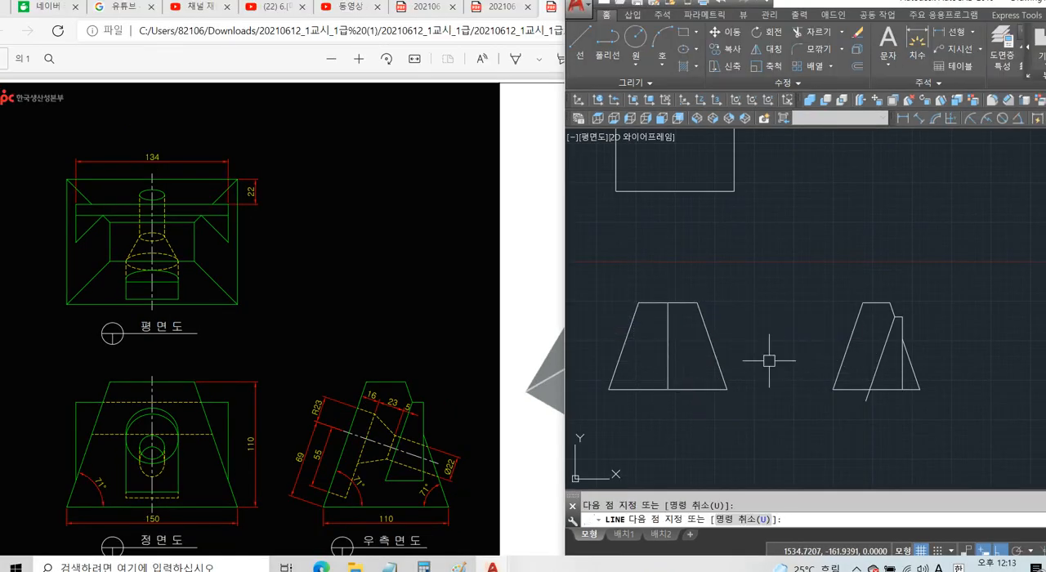
pyautogui.press('Return')
pyautogui.write('o')
pyautogui.press('Return')
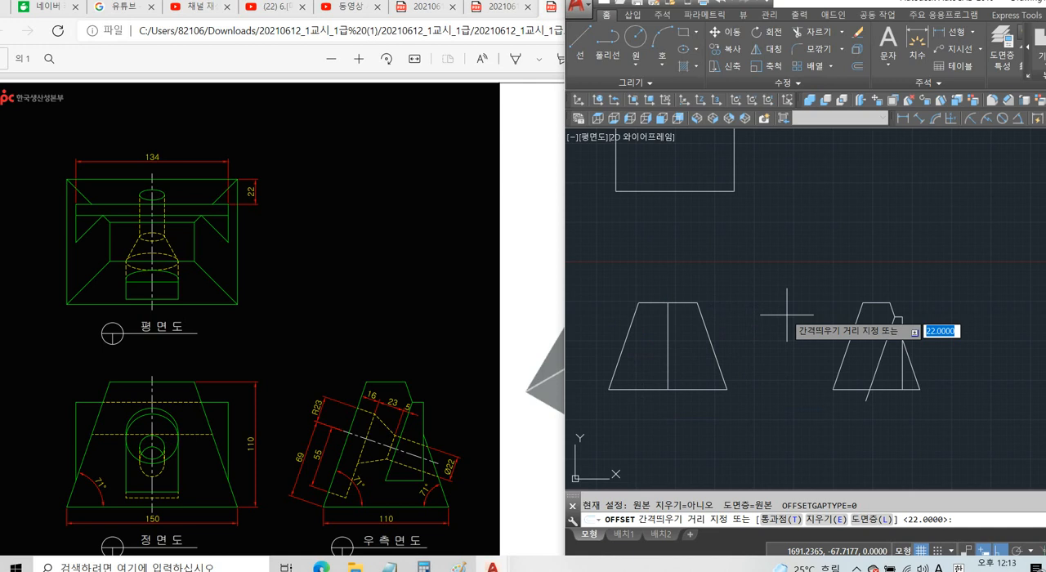
pyautogui.press('Escape')
pyautogui.click(668, 347)
pyautogui.press('Delete')
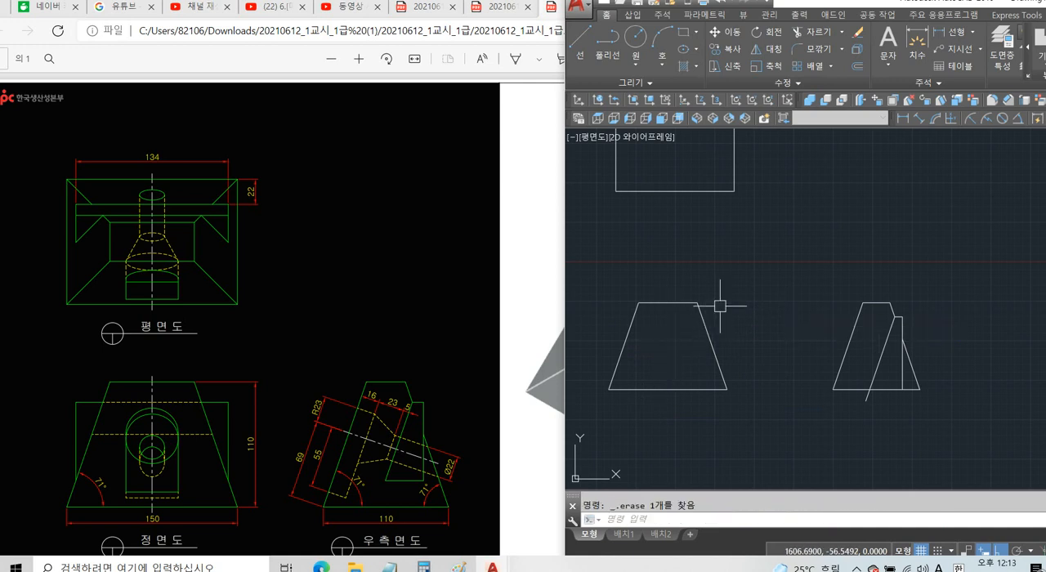
# Draw a vertical centre line in the front-view trapezoid from the top edge's midpoint down to the base's midpoint.
pyautogui.write('l')
pyautogui.press('Return')
pyautogui.click(669, 303)
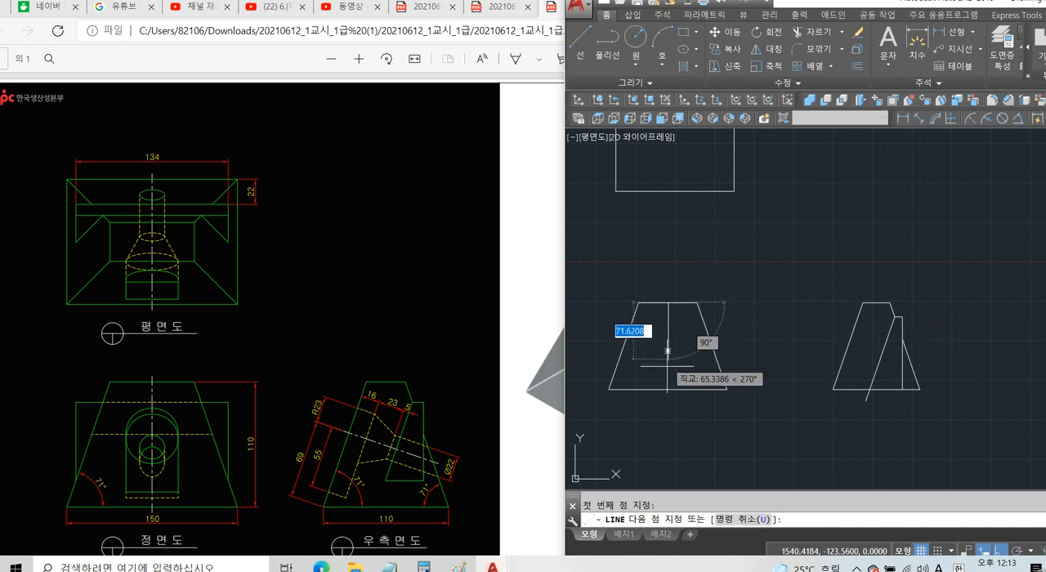
pyautogui.click(669, 389)
pyautogui.press('Escape')
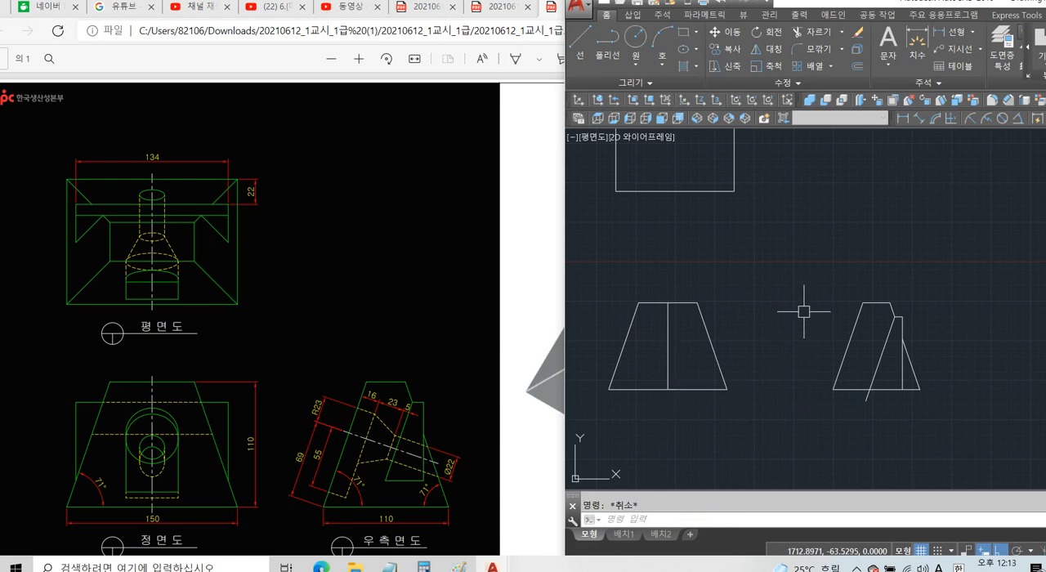
# Offset the front view's vertical centre line by 67 towards its right slanted edge.
pyautogui.write('o')
pyautogui.press('Return')
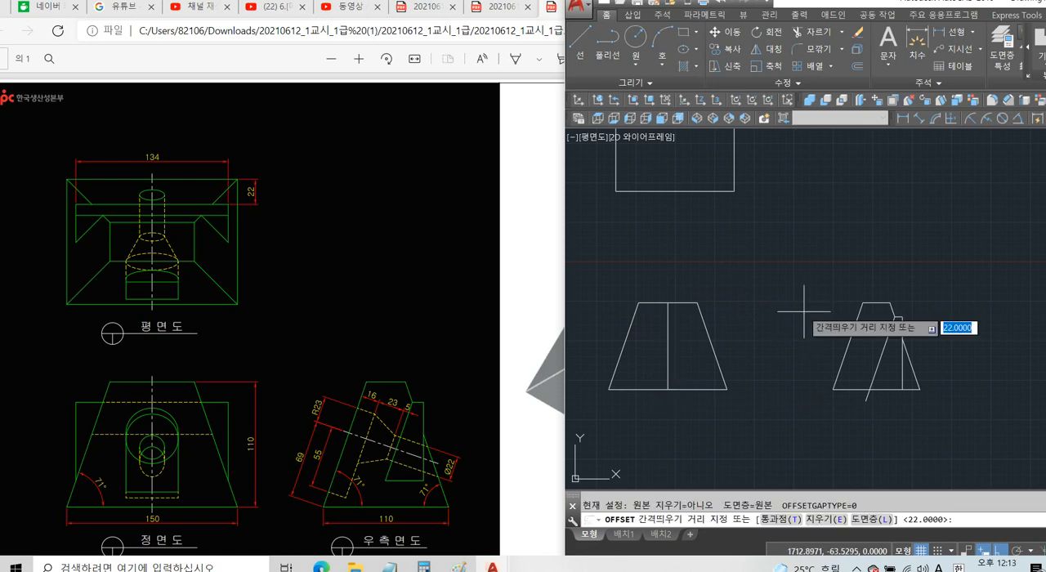
pyautogui.write('67')
pyautogui.press('Return')
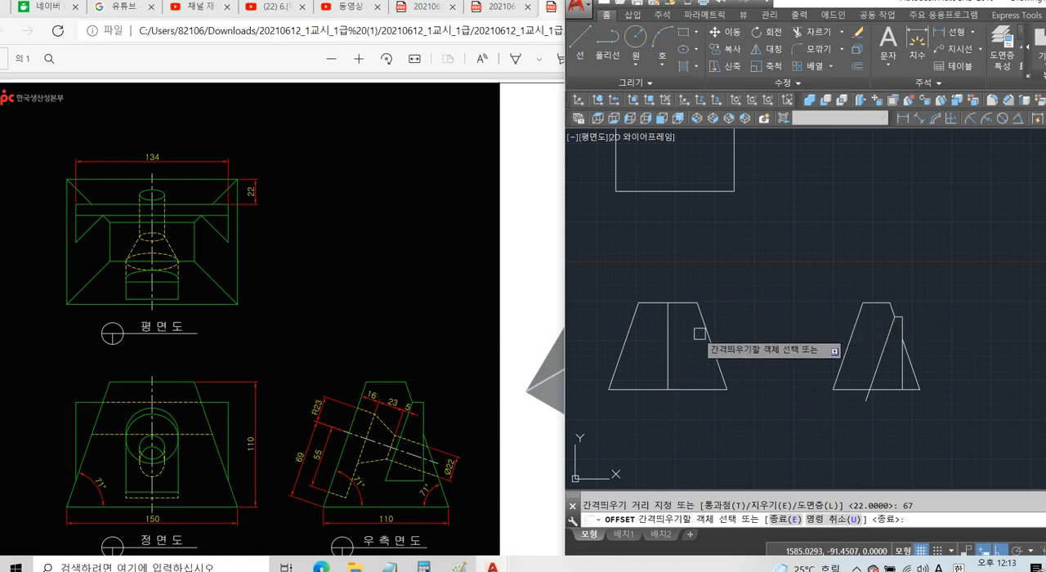
pyautogui.press('Escape')
# Draw a horizontal line from the offset line's intersection with the front view's slanted edge across to the side view's vertical line.
pyautogui.write('l')
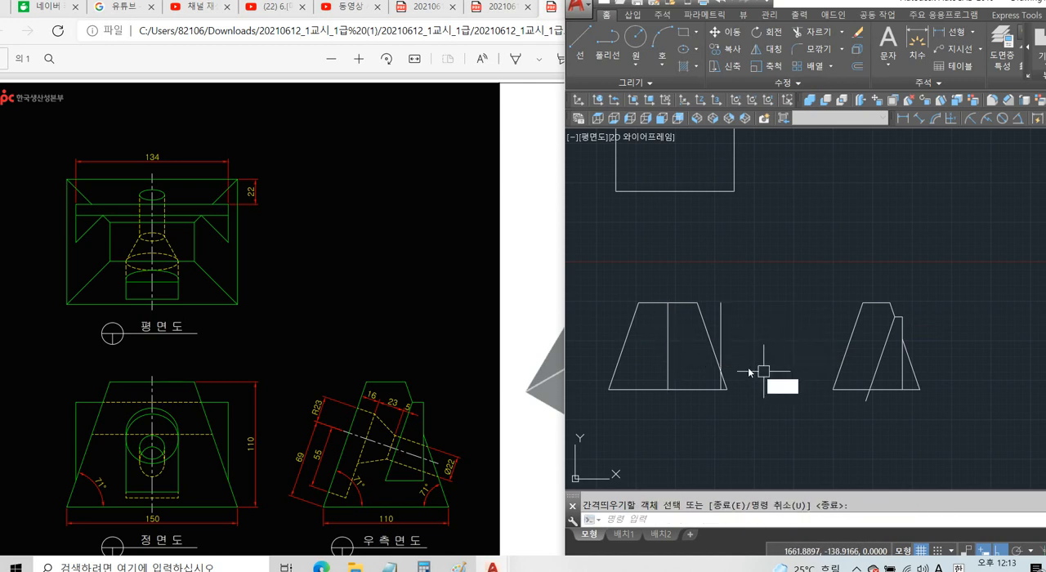
pyautogui.press('Return')
pyautogui.click(720, 372)
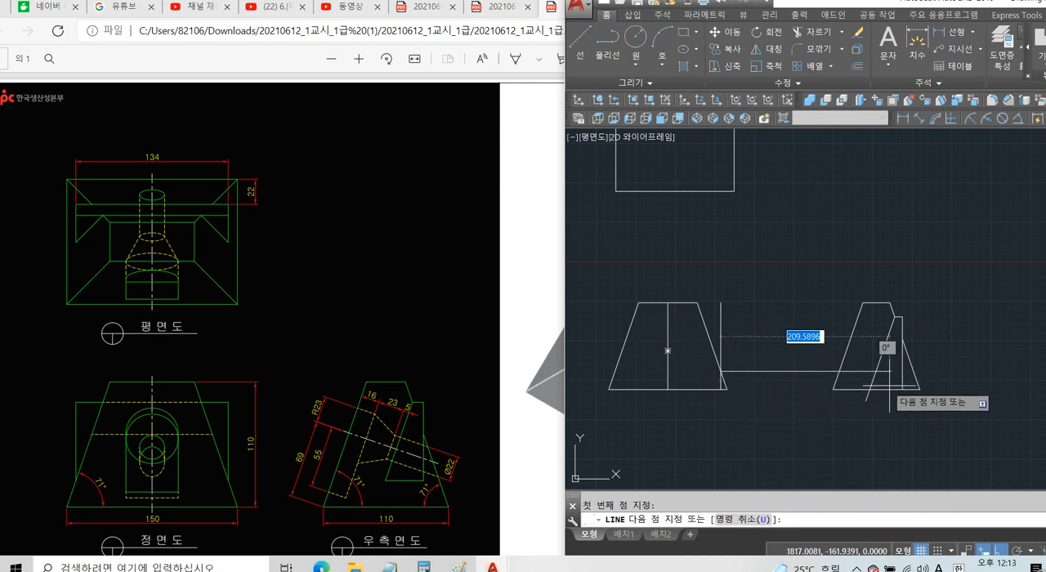
pyautogui.click(900, 372)
pyautogui.press('Return')
# Trim the inner slanted line below the horizontal line and the horizontal line between the outer and inner slanted edges of the side view.
pyautogui.write('tr')
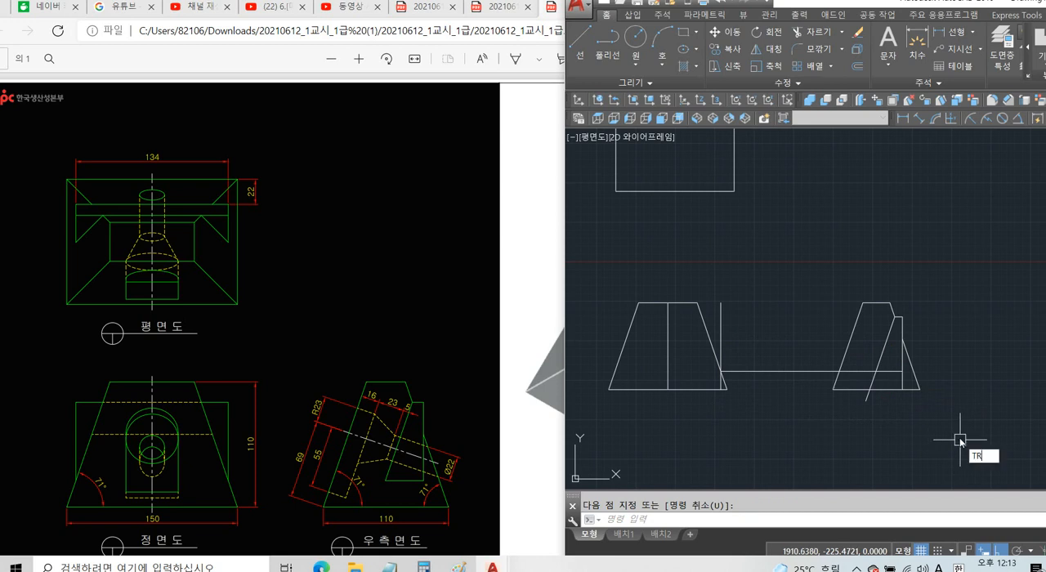
pyautogui.press('Return')
pyautogui.press('Return')
pyautogui.scroll(4, 895, 383)
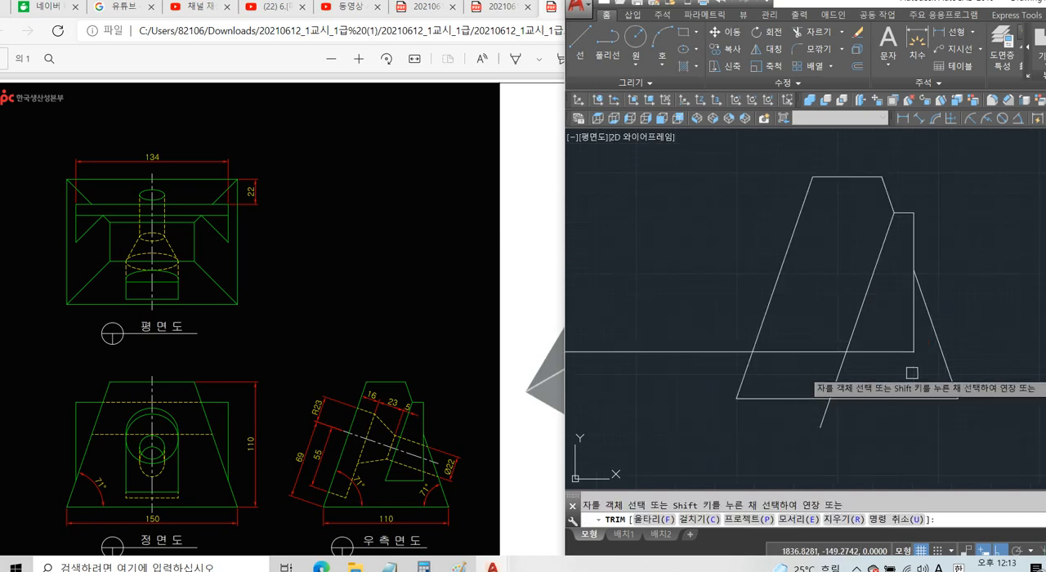
pyautogui.click(841, 369)
pyautogui.click(828, 356)
pyautogui.press('Return')
# Erase the leftover horizontal line between the views and the slanted stub below the side view's base.
pyautogui.click(721, 326)
pyautogui.click(684, 367)
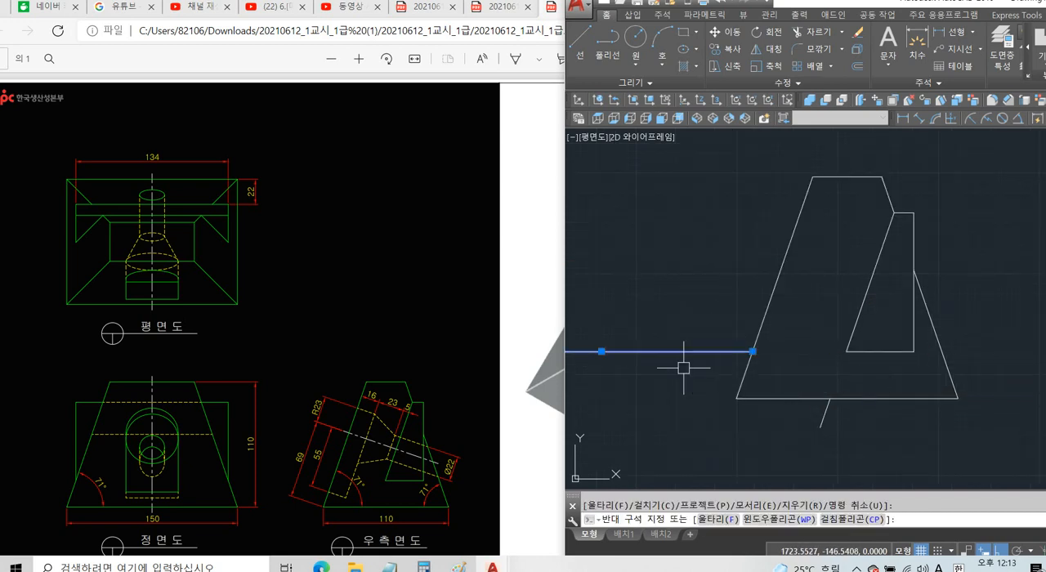
pyautogui.click(859, 456)
pyautogui.click(797, 409)
pyautogui.press('Delete')
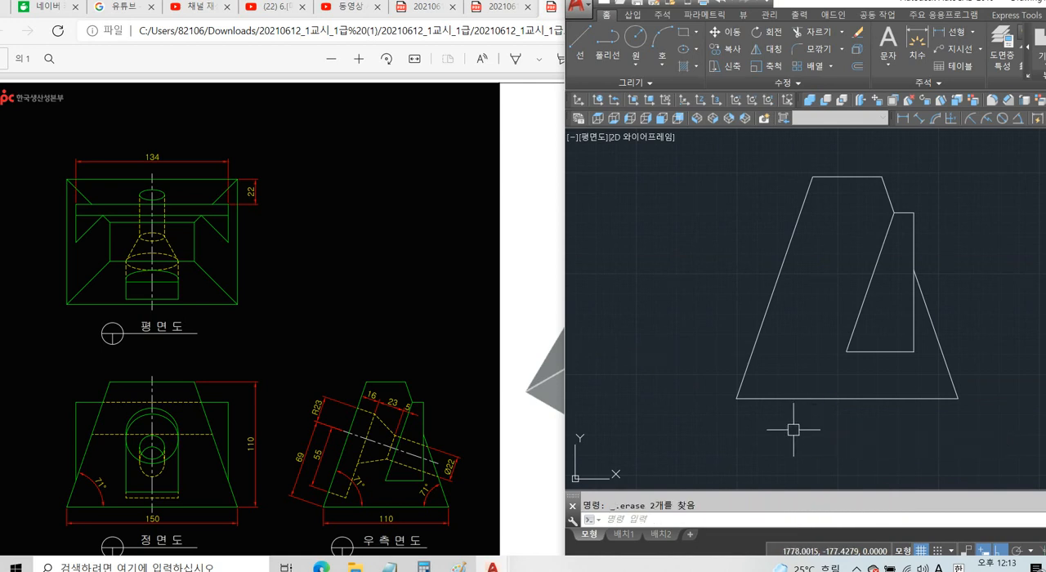
# Examine the side view's four wedge lines and compare them with the wedge's 134 width in the exam sheet's plan view.
pyautogui.scroll(-3, 787, 438)
pyautogui.moveTo(736, 441); pyautogui.dragTo(789, 425, button='middle')
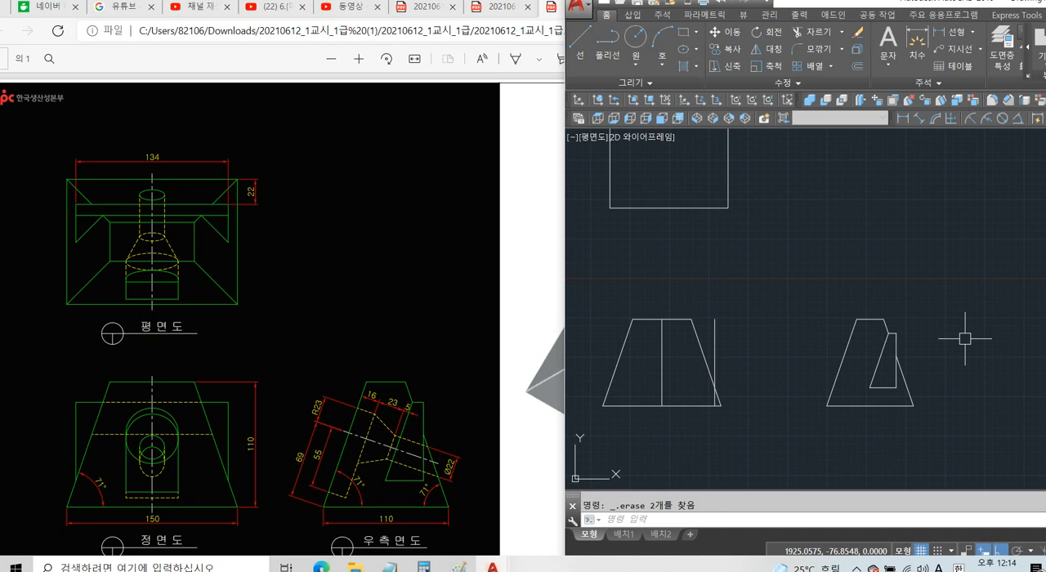
pyautogui.moveTo(903, 397); pyautogui.dragTo(840, 392, button='middle')
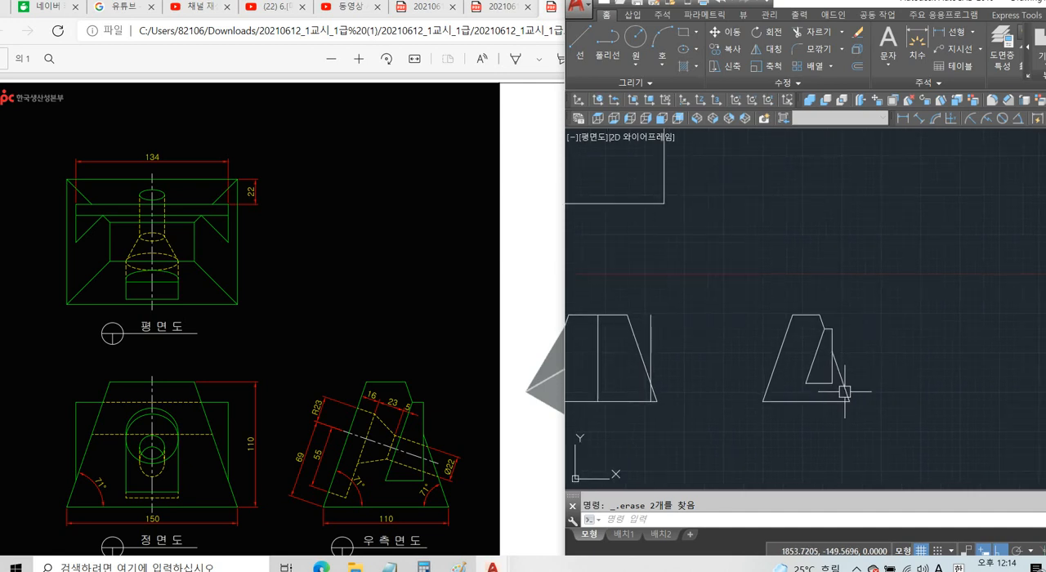
pyautogui.click(828, 381)
pyautogui.scroll(2, 828, 373)
pyautogui.click(808, 346)
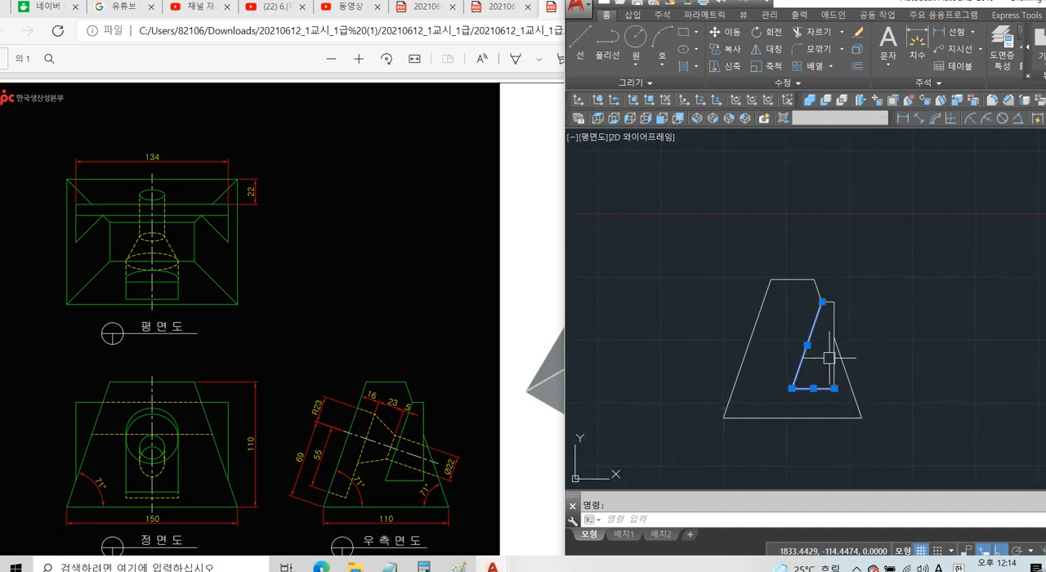
pyautogui.click(832, 359)
pyautogui.scroll(2, 838, 309)
pyautogui.click(825, 297)
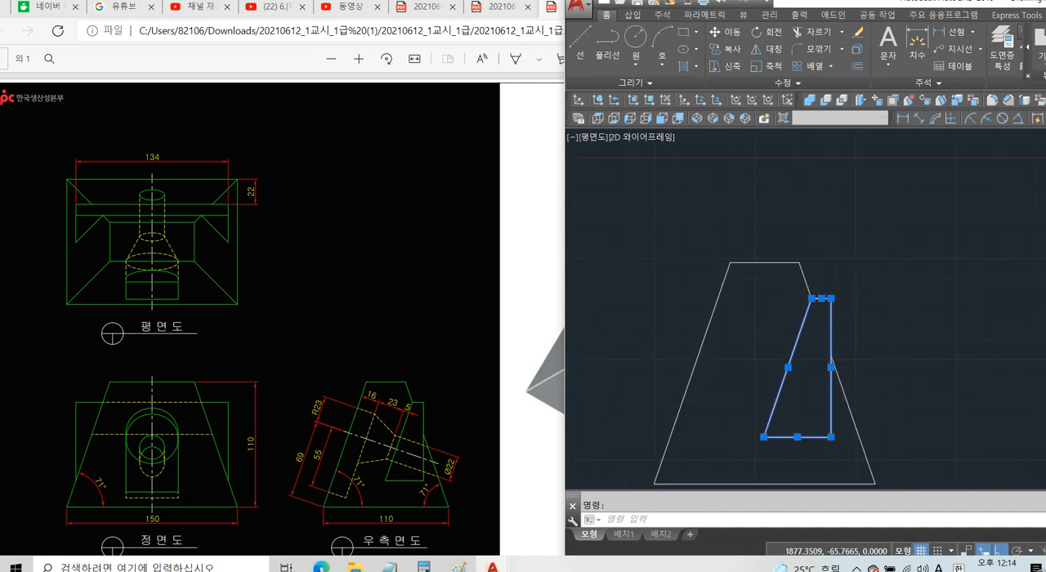
pyautogui.scroll(-2, 908, 294)
pyautogui.hotkey('ctrl', '1')
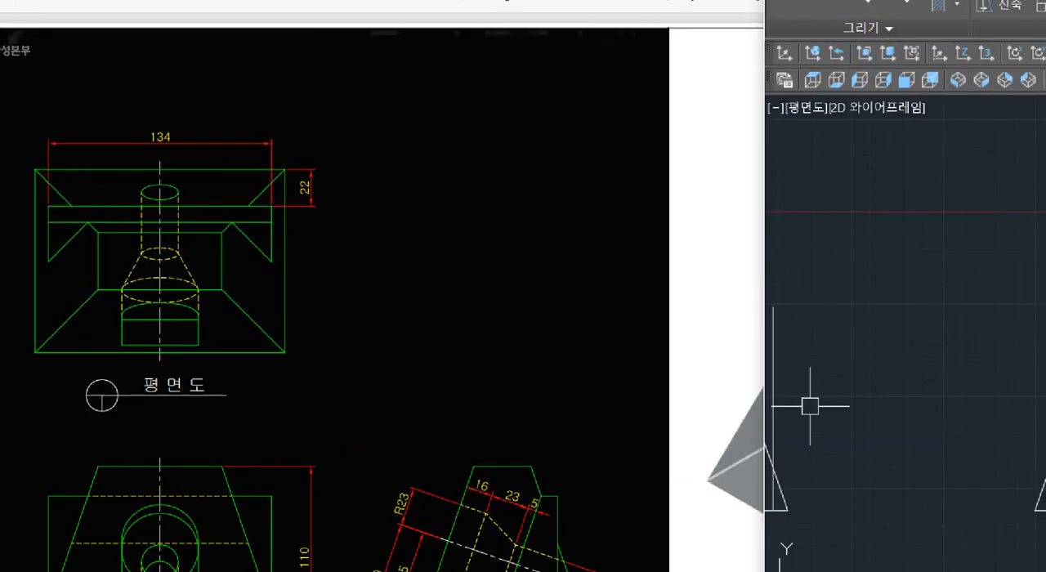
pyautogui.click(281, 185)
pyautogui.moveTo(323, 201); pyautogui.dragTo(8, 207)
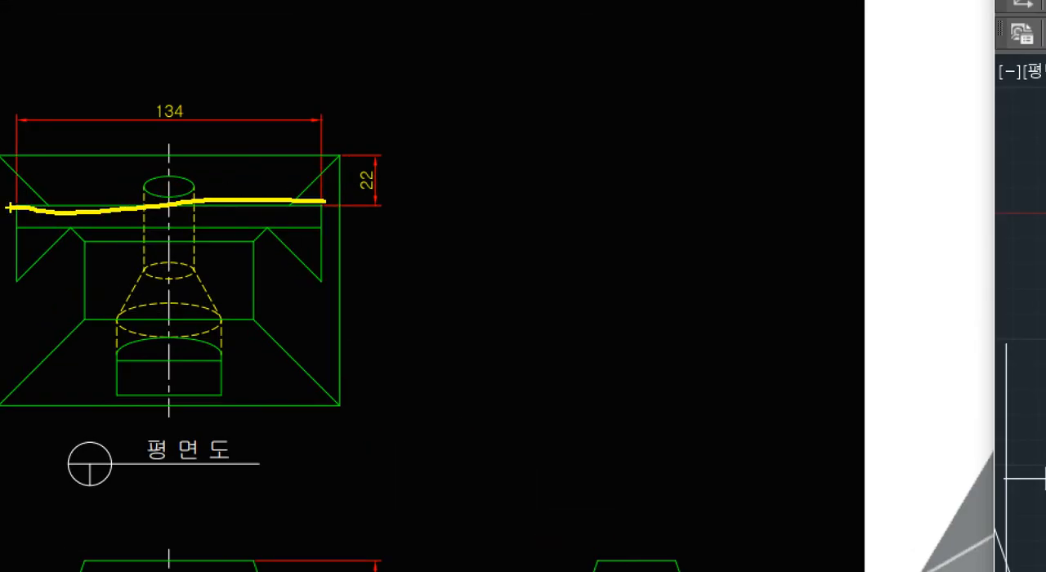
pyautogui.press('Escape')
pyautogui.press('Escape')
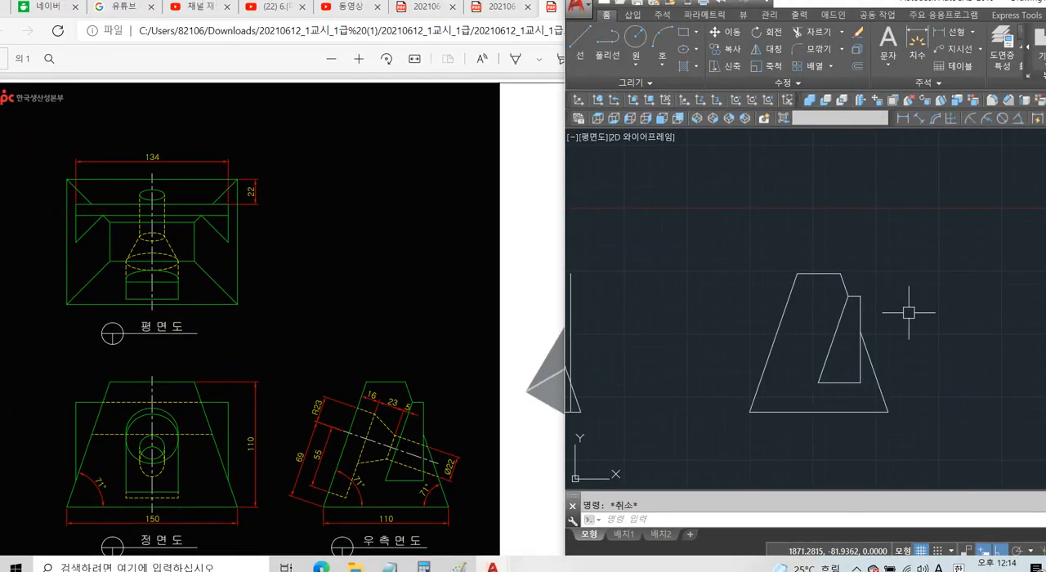
# Examine the round-topped pocket on the exam sheet's side view and 3D picture, including its 16 depth, R23, 55 and 69 dimensions.
pyautogui.moveTo(954, 296); pyautogui.dragTo(921, 284, button='middle')
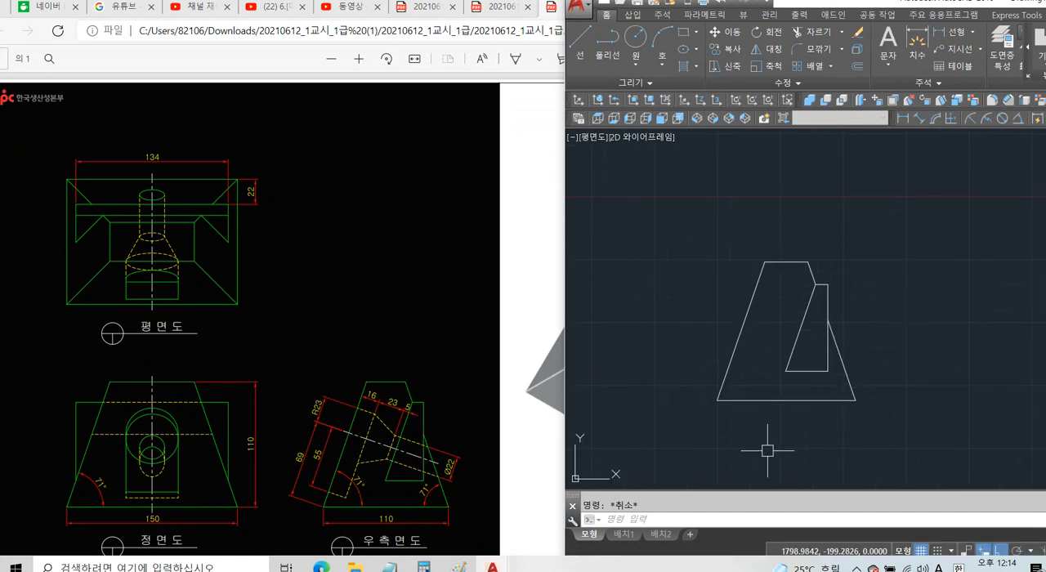
pyautogui.hotkey('ctrl', '1')
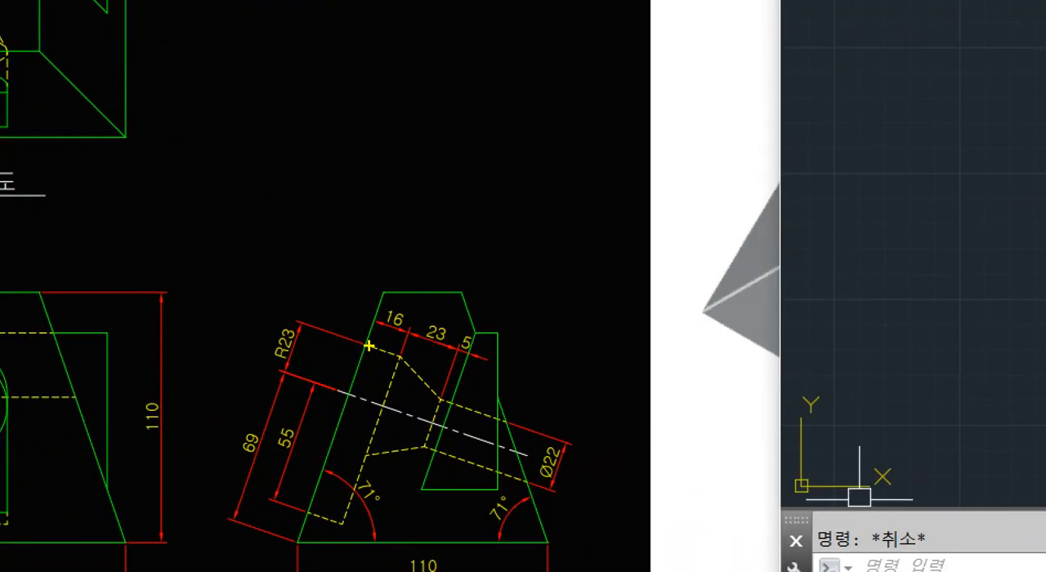
pyautogui.moveTo(369, 347)
pyautogui.mouseDown()
pyautogui.moveTo(401, 360)
pyautogui.moveTo(386, 418)
pyautogui.moveTo(345, 499)
pyautogui.moveTo(291, 507)
pyautogui.mouseUp()
pyautogui.press('Escape')
pyautogui.keyDown('ctrl'); pyautogui.scroll(-3, 359, 427); pyautogui.keyUp('ctrl')
pyautogui.click(358, 421)
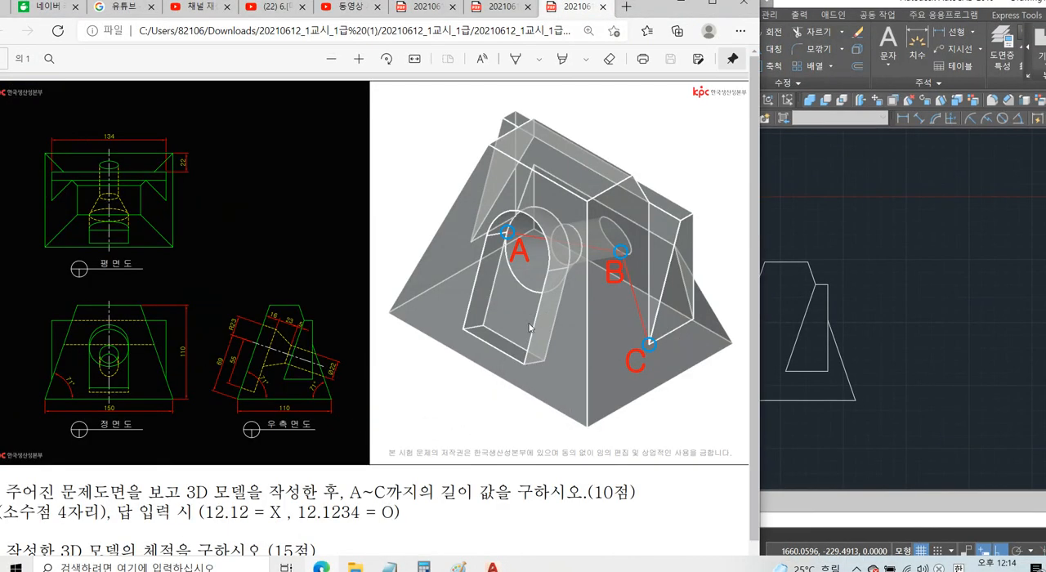
pyautogui.hotkey('ctrl', '1')
pyautogui.moveTo(502, 164)
pyautogui.mouseDown()
pyautogui.moveTo(538, 182)
pyautogui.moveTo(566, 274)
pyautogui.moveTo(497, 469)
pyautogui.moveTo(396, 398)
pyautogui.moveTo(493, 174)
pyautogui.moveTo(549, 186)
pyautogui.moveTo(571, 243)
pyautogui.mouseUp()
pyautogui.press('e')
pyautogui.moveTo(576, 296)
pyautogui.mouseDown()
pyautogui.moveTo(527, 470)
pyautogui.moveTo(395, 394)
pyautogui.moveTo(454, 188)
pyautogui.moveTo(503, 152)
pyautogui.mouseUp()
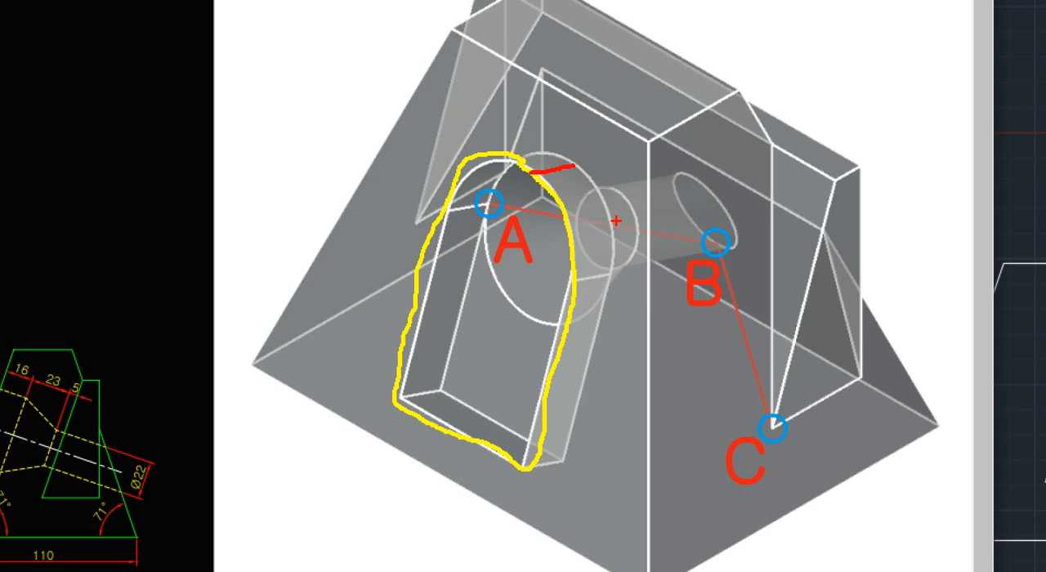
pyautogui.press('Escape')
pyautogui.hotkey('ctrl', '1')
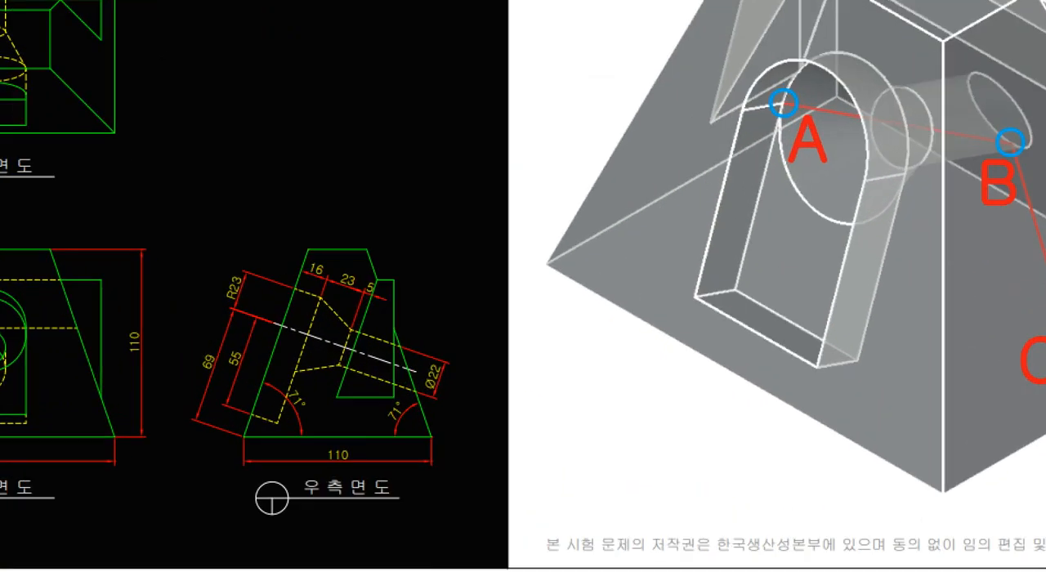
pyautogui.moveTo(291, 286)
pyautogui.mouseDown()
pyautogui.moveTo(309, 291)
pyautogui.moveTo(276, 417)
pyautogui.moveTo(240, 406)
pyautogui.mouseUp()
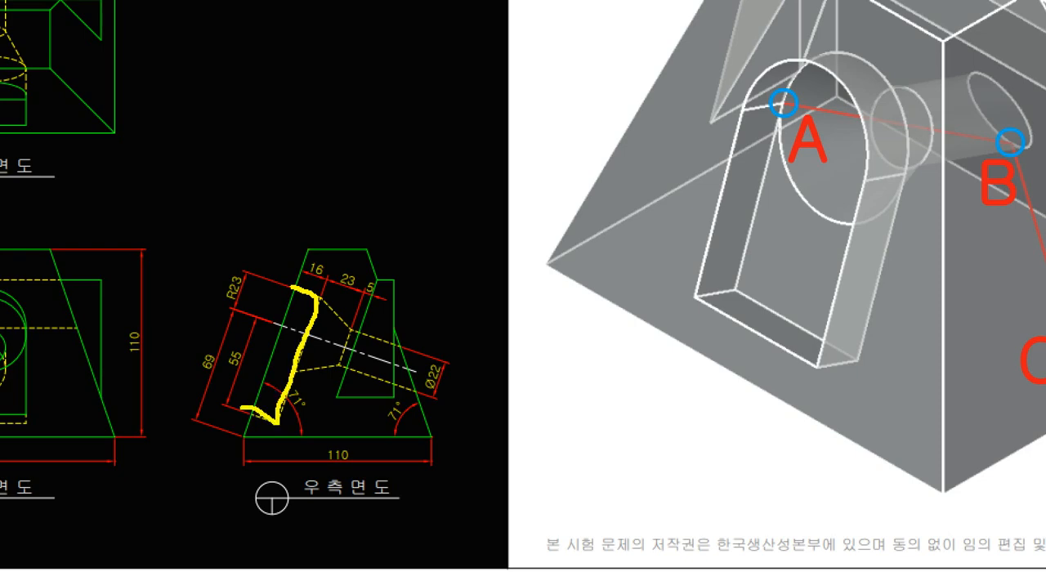
pyautogui.scroll(-2, 240, 407)
pyautogui.press('Escape')
# Offset the side view's left slanted edge by 16 towards the inside.
pyautogui.click(890, 344)
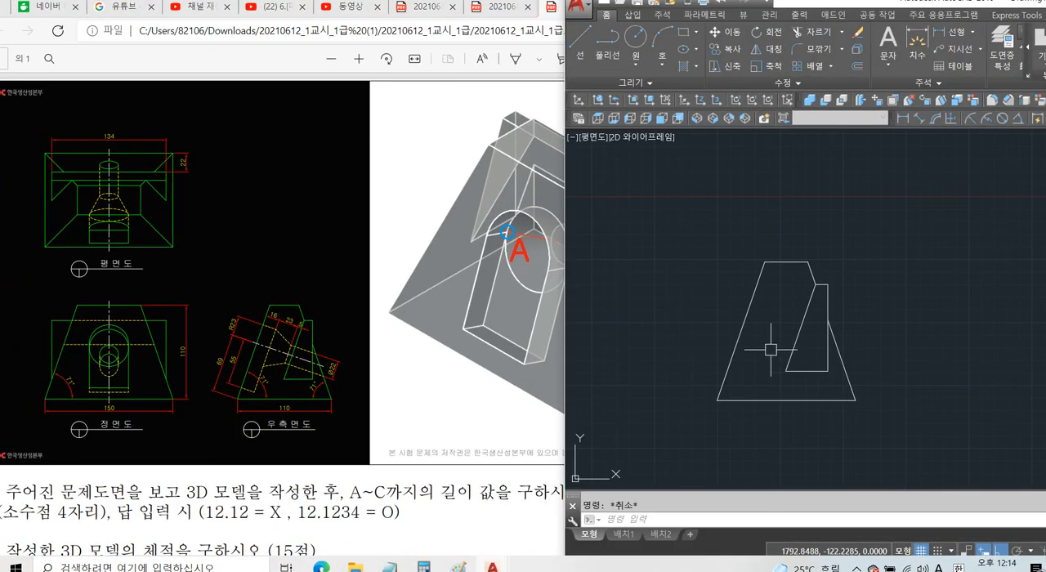
pyautogui.write('o')
pyautogui.press('Return')
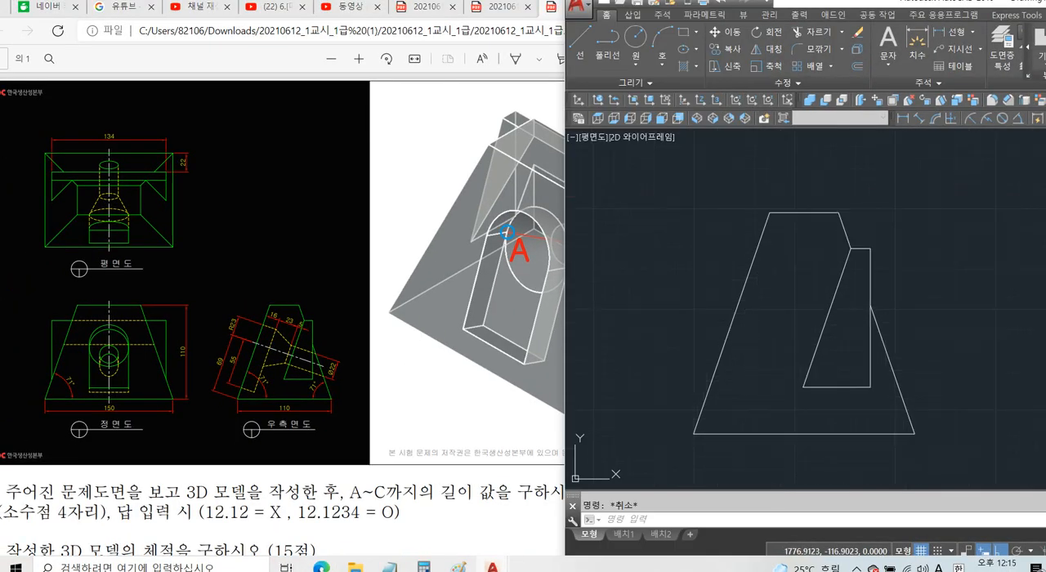
pyautogui.write('16')
pyautogui.press('Return')
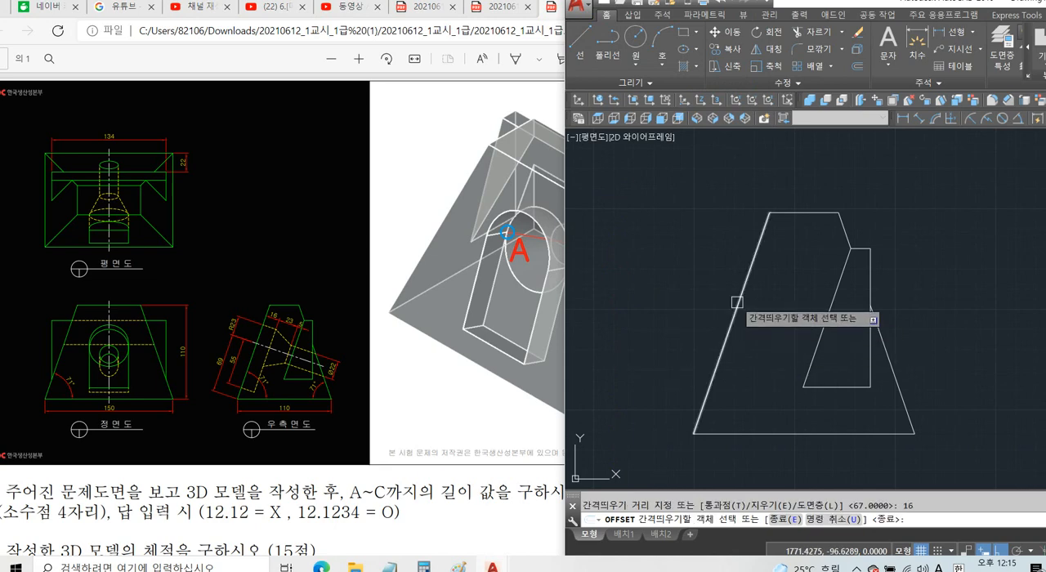
pyautogui.click(738, 301)
pyautogui.click(764, 323)
pyautogui.press('Return')
# Draw a construction circle of radius 69 centred on the side view's lower-left corner.
pyautogui.click(357, 363)
pyautogui.keyDown('ctrl'); pyautogui.scroll(3, 310, 332); pyautogui.keyUp('ctrl')
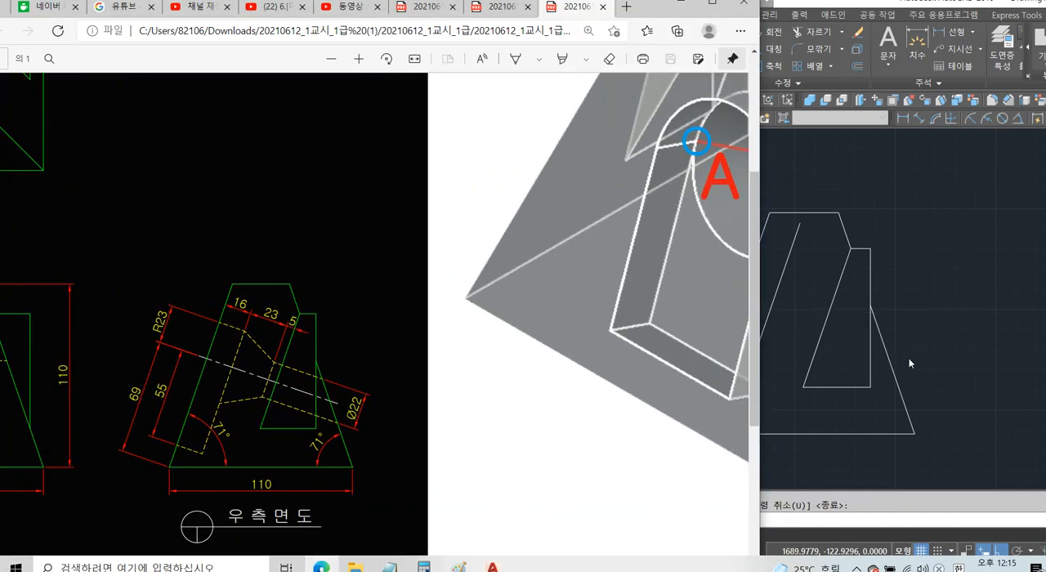
pyautogui.click(909, 364)
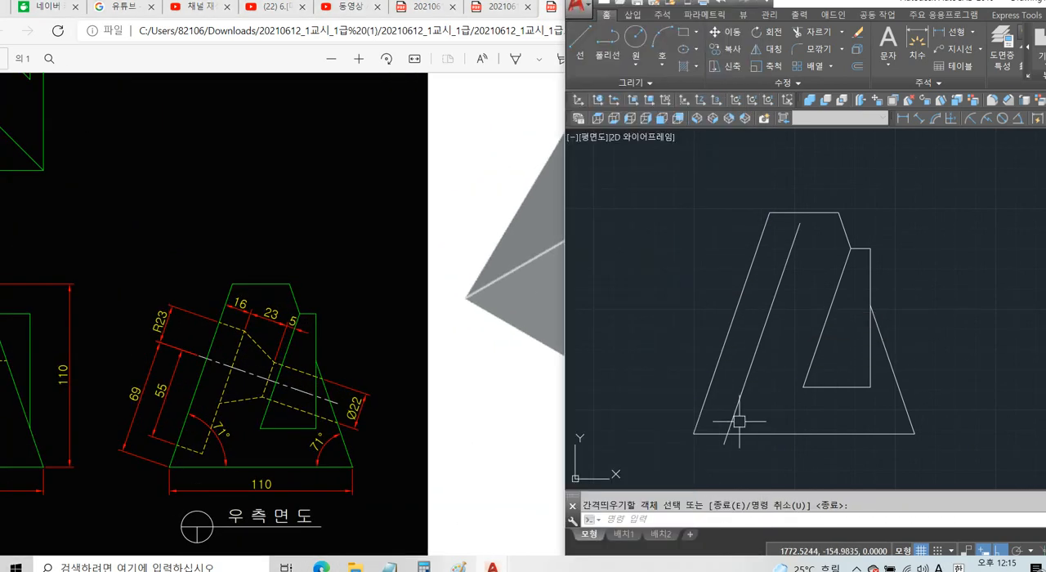
pyautogui.write('c')
pyautogui.press('Return')
pyautogui.click(694, 433)
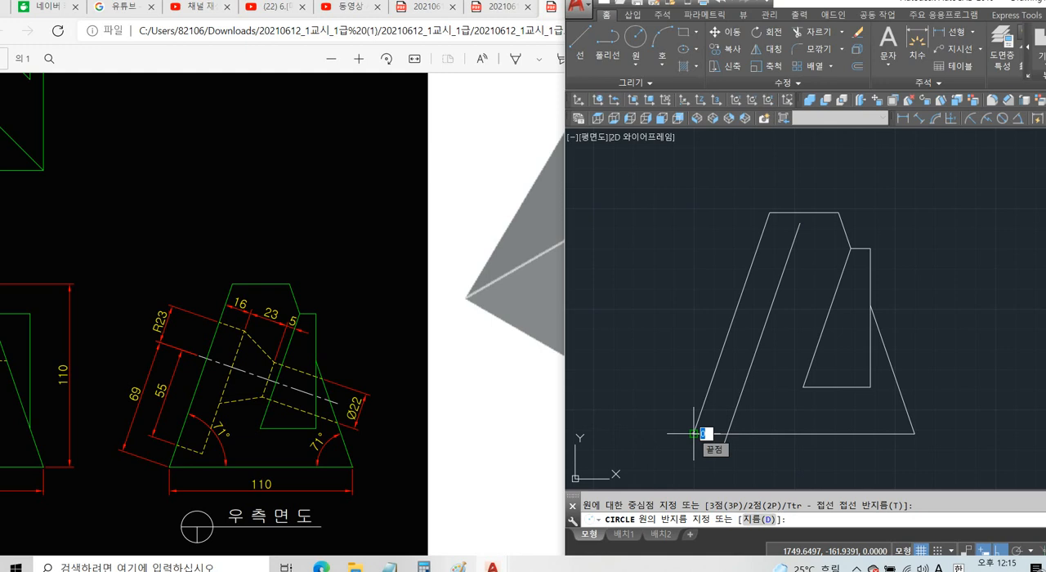
pyautogui.write('69')
pyautogui.press('Return')
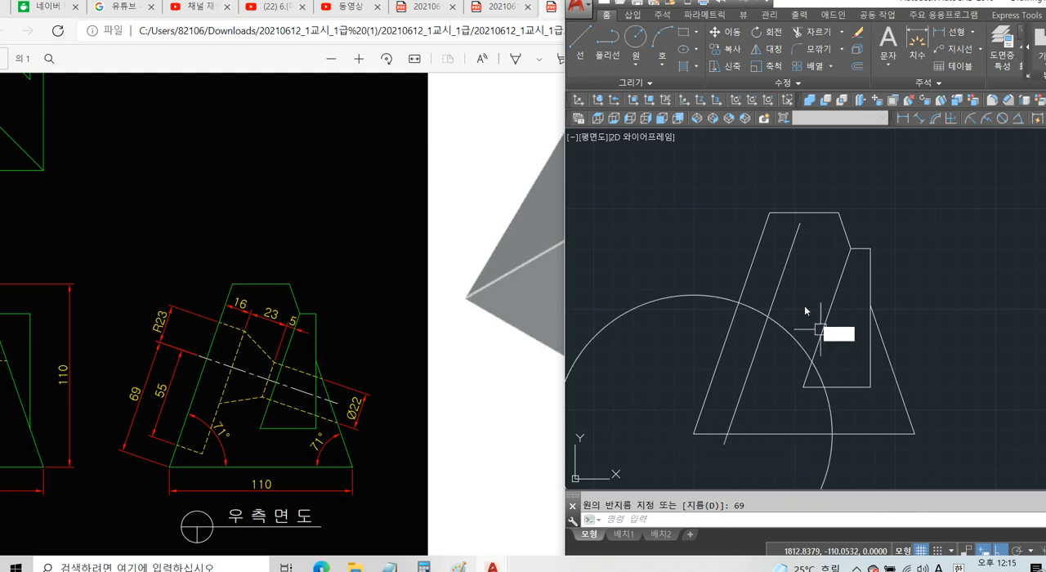
# Draw a line from the circle's intersection with the left slanted edge perpendicular to the inner offset line, and erase the construction circle.
pyautogui.write('l')
pyautogui.press('Return')
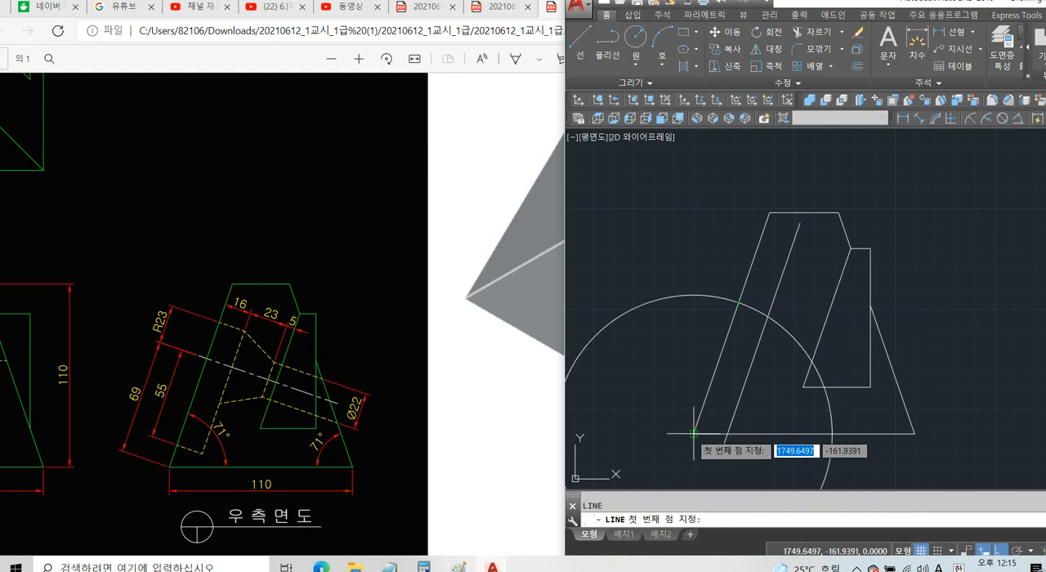
pyautogui.click(739, 301)
pyautogui.scroll(3, 739, 301)
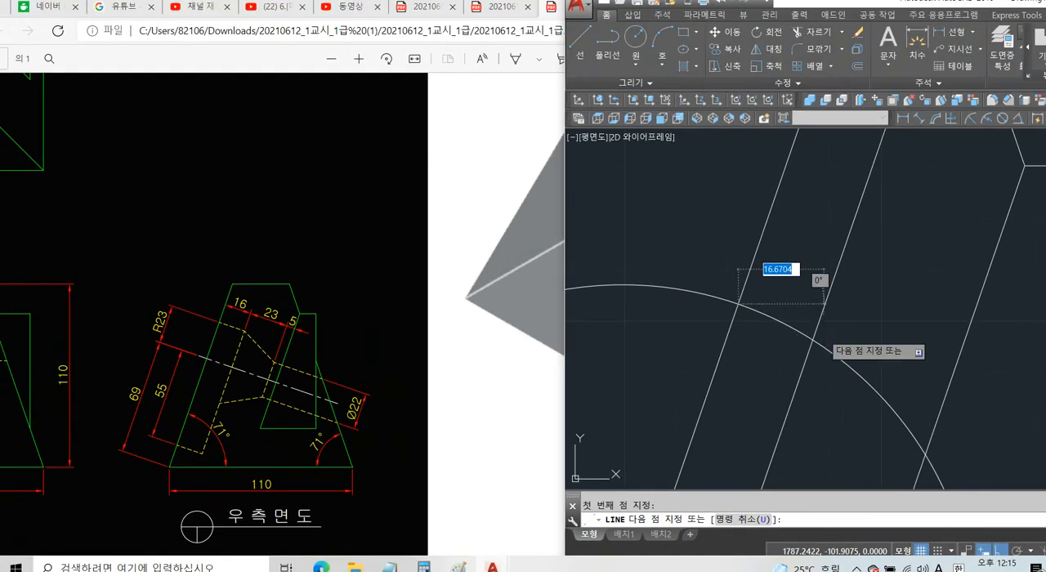
pyautogui.click(815, 330)
pyautogui.press('Escape')
pyautogui.click(855, 373)
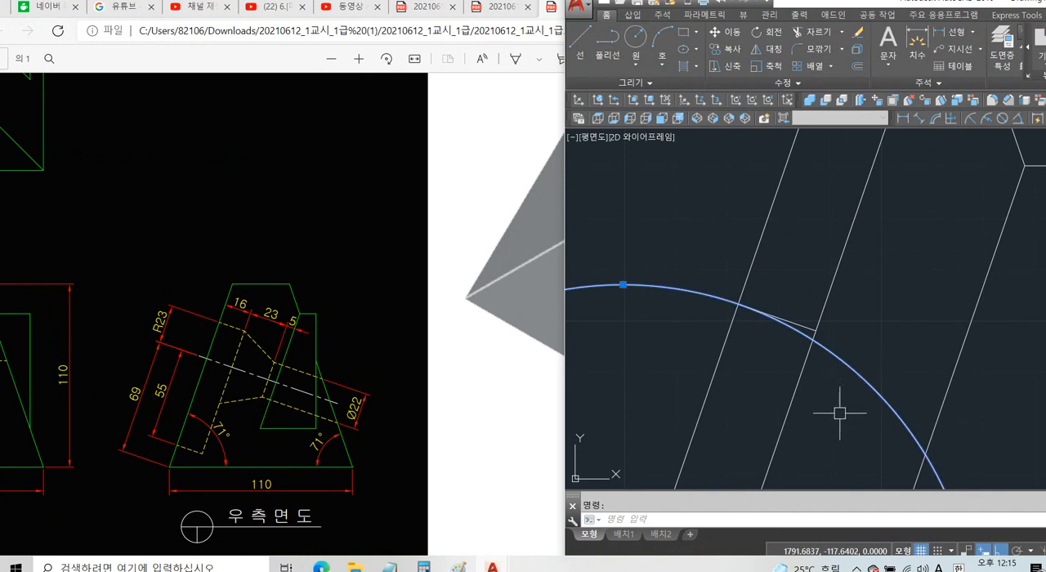
pyautogui.press('Delete')
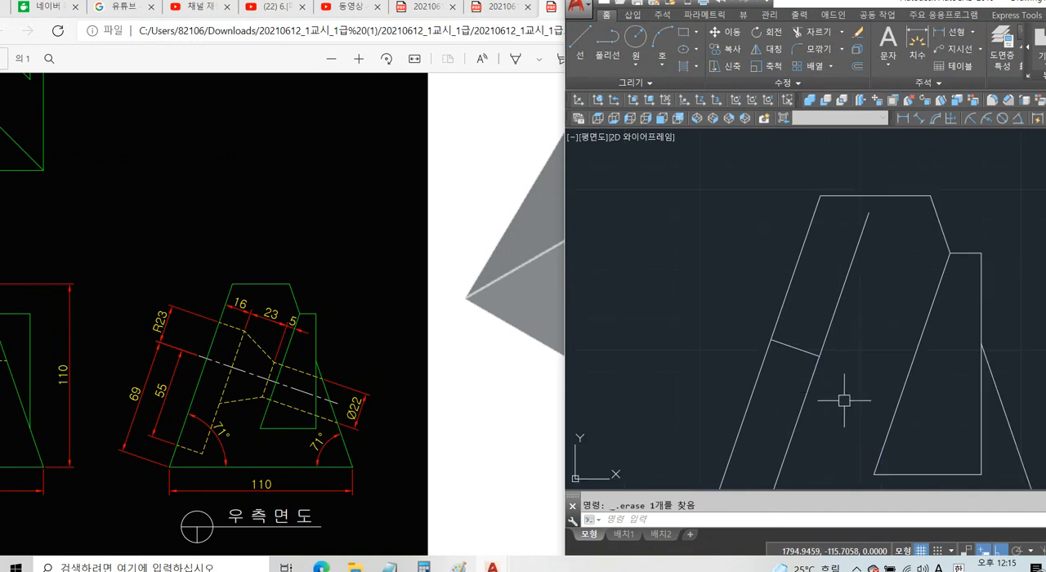
# Offset the short perpendicular line upward by 23 for the top of the pocket.
pyautogui.press('Return')
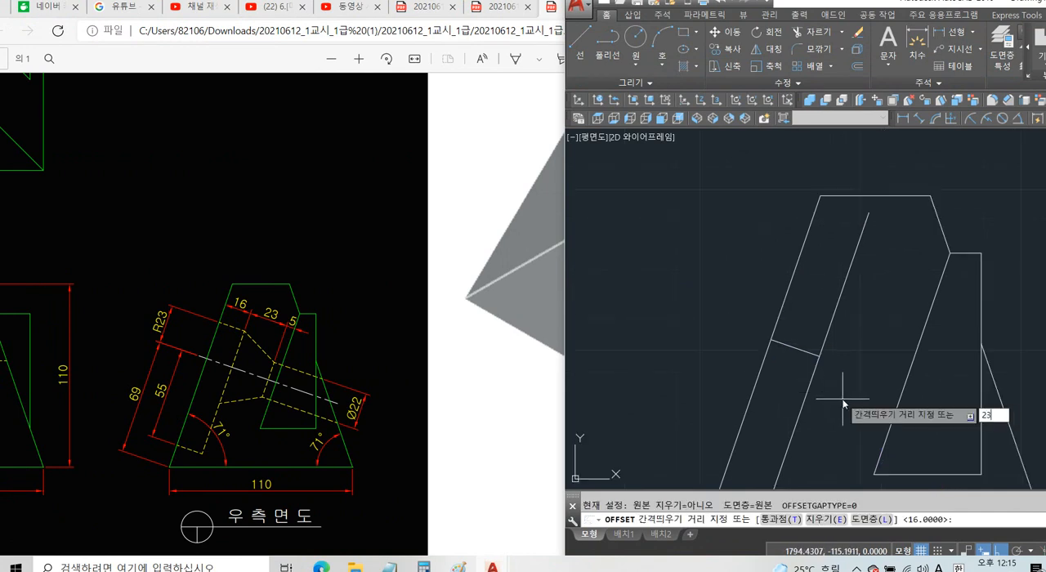
pyautogui.write('23')
pyautogui.press('Return')
pyautogui.click(801, 349)
pyautogui.click(807, 312)
# Trim the inner offset line above the pocket's upper short line.
pyautogui.write('T')
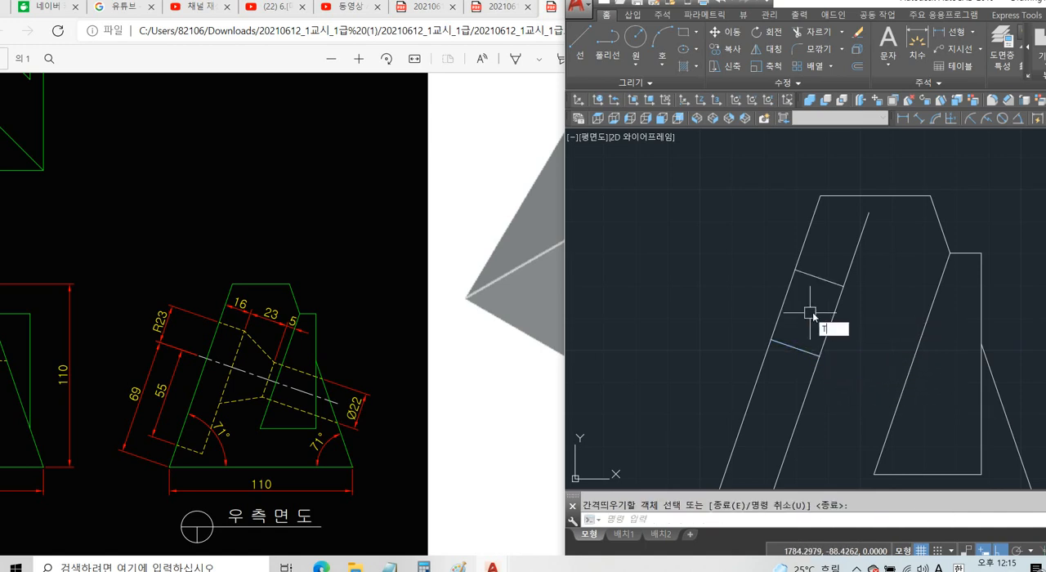
pyautogui.write('R')
pyautogui.press('Return')
pyautogui.press('Return')
pyautogui.click(852, 260)
# Offset the pocket's middle short line downward by 55 for the pocket's lower edge.
pyautogui.press('Return')
pyautogui.scroll(-2, 855, 286)
pyautogui.moveTo(856, 310); pyautogui.dragTo(810, 304, button='middle')
pyautogui.write('O')
pyautogui.press('Return')
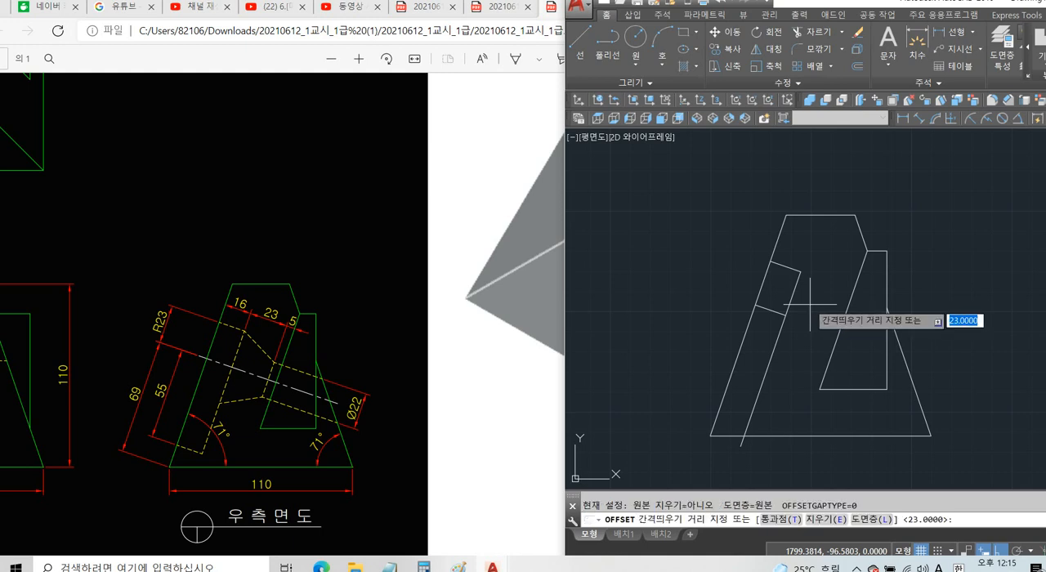
pyautogui.write('55')
pyautogui.press('Return')
pyautogui.click(771, 311)
pyautogui.click(758, 346)
# Trim the inner offset line below the pocket's lower edge and erase the short line across the pocket's middle.
pyautogui.press('Return')
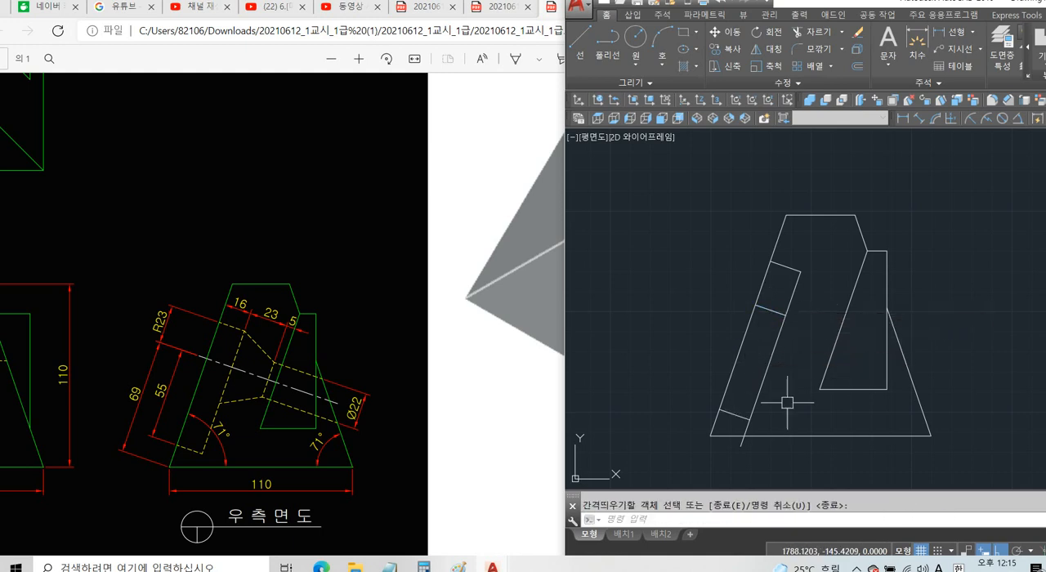
pyautogui.write('TR')
pyautogui.press('Return')
pyautogui.press('Return')
pyautogui.click(742, 446)
pyautogui.click(748, 428)
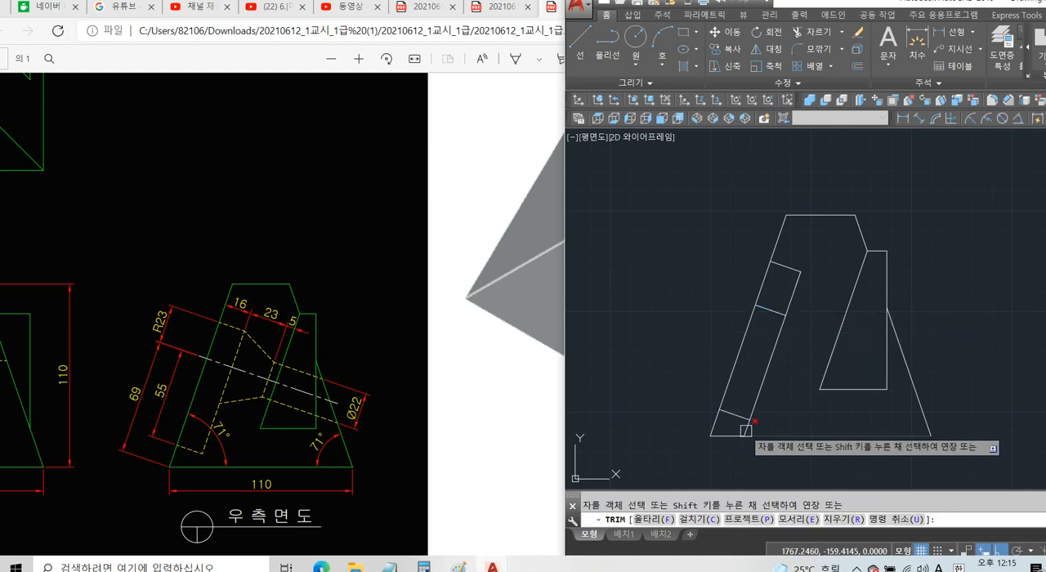
pyautogui.press('Return')
pyautogui.click(758, 311)
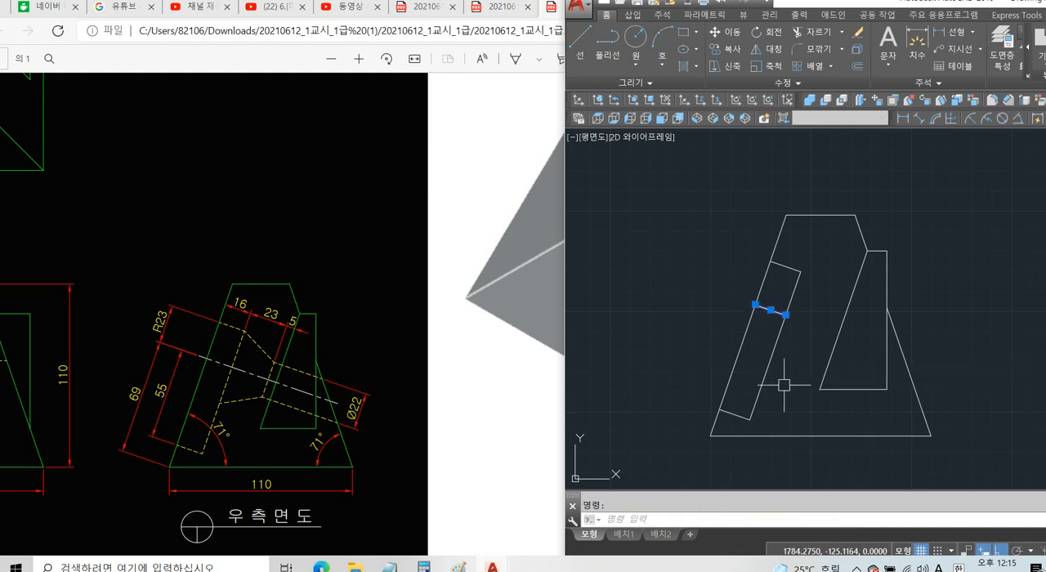
pyautogui.press('Delete')
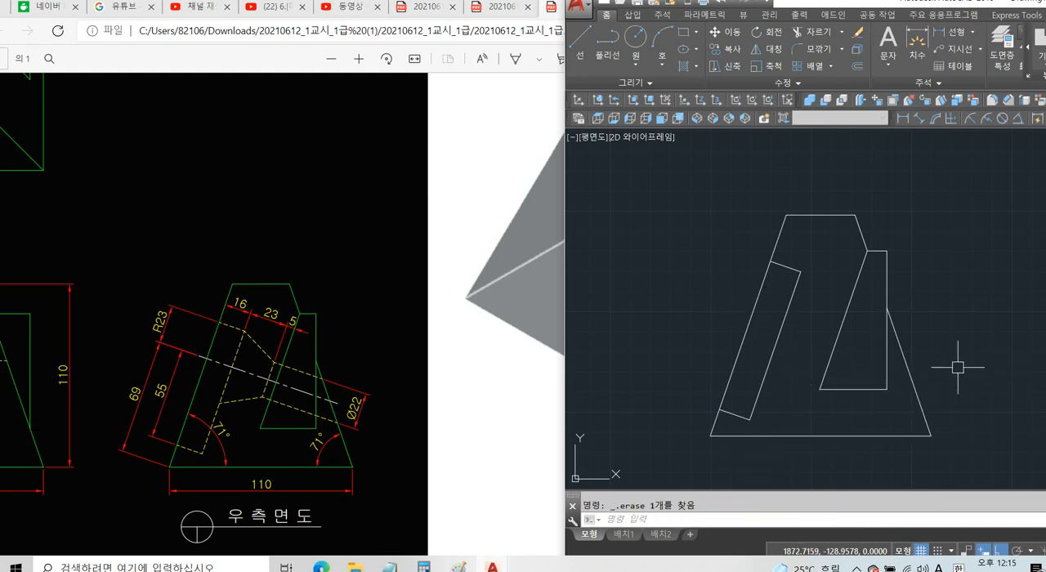
pyautogui.moveTo(958, 368); pyautogui.dragTo(945, 345, button='middle')
pyautogui.click(854, 376)
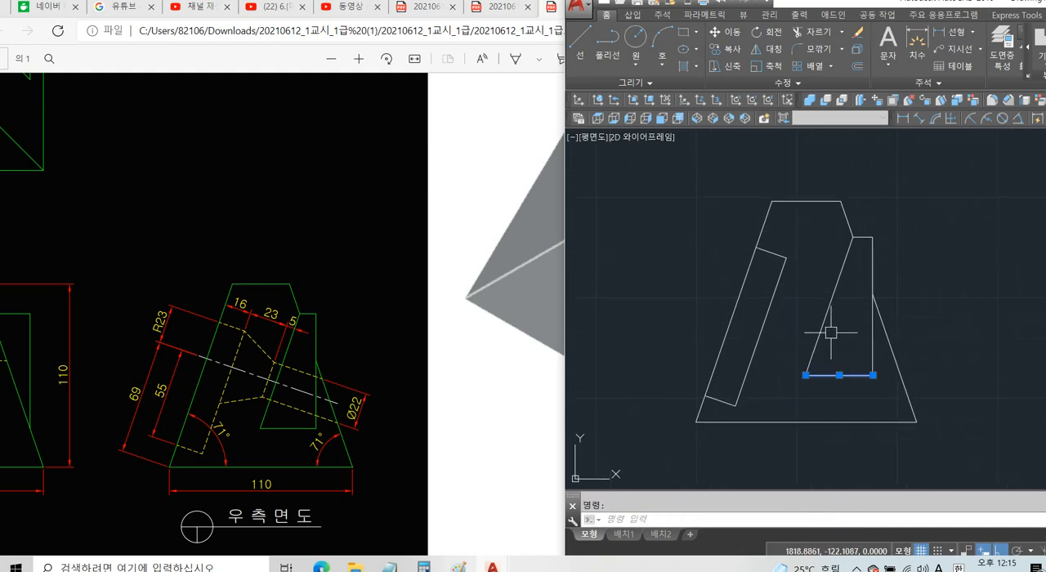
pyautogui.click(824, 331)
pyautogui.click(872, 331)
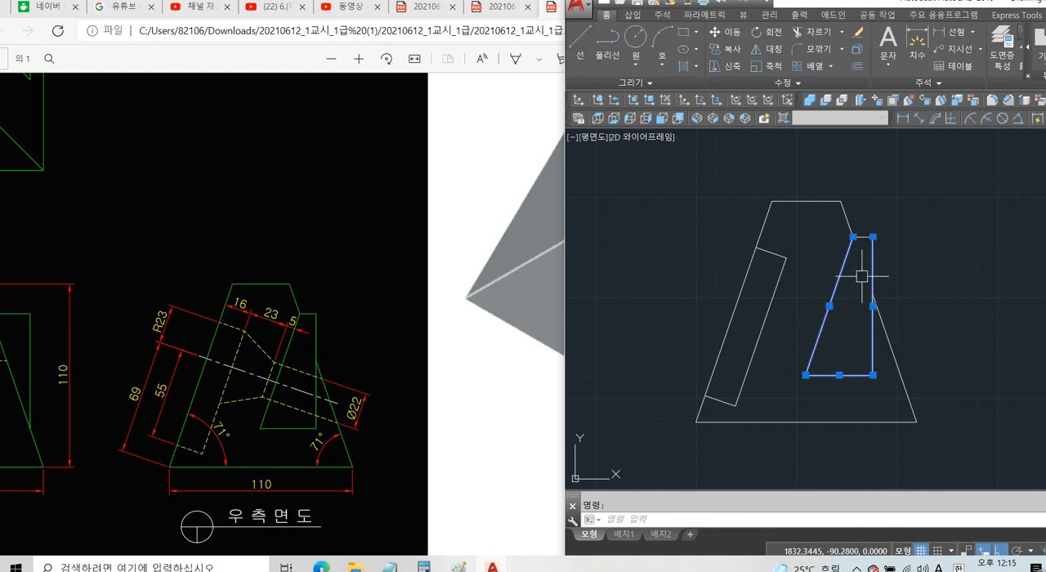
pyautogui.click(774, 294)
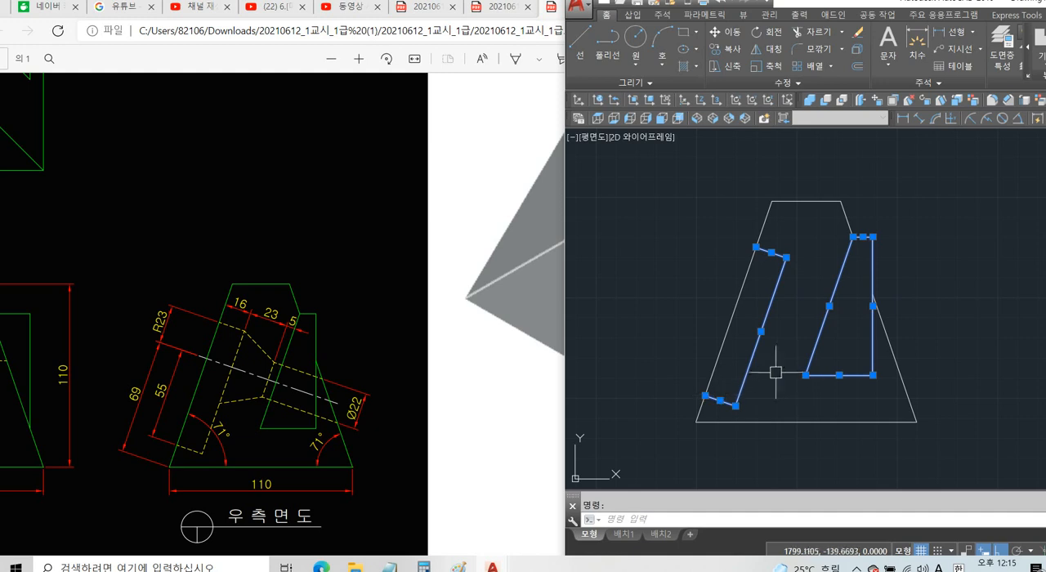
pyautogui.press('Escape')
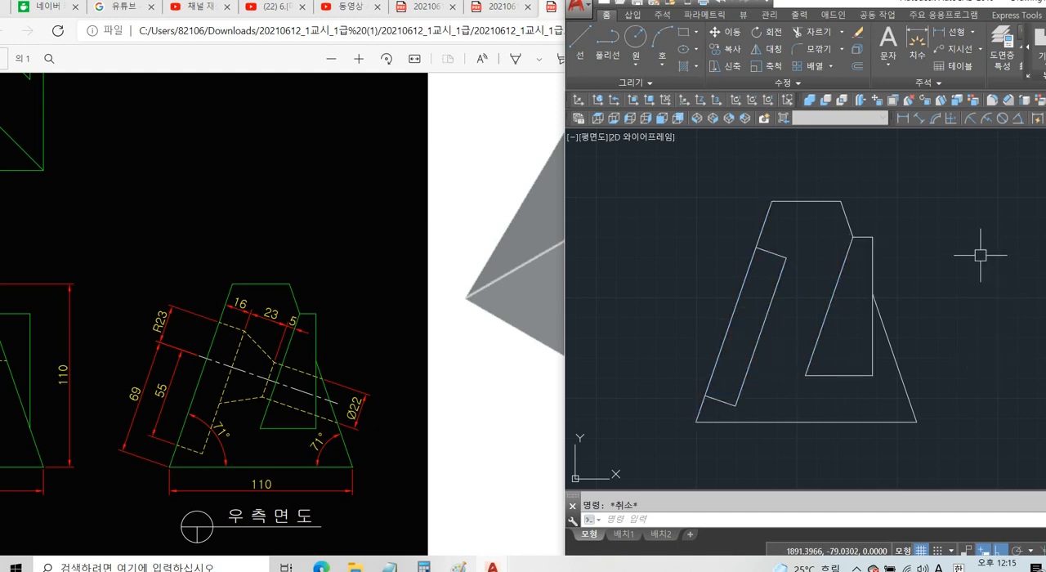
# Create closed boundary polylines from the interiors of the wedge and the slanted pocket in the side view.
pyautogui.write('BO')
pyautogui.press('Return')
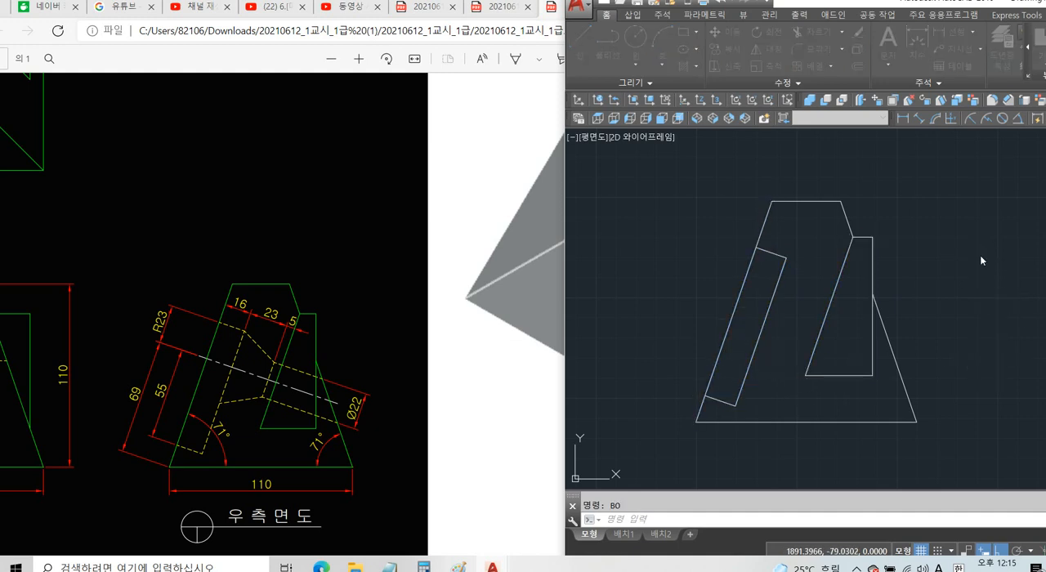
pyautogui.click(482, 184)
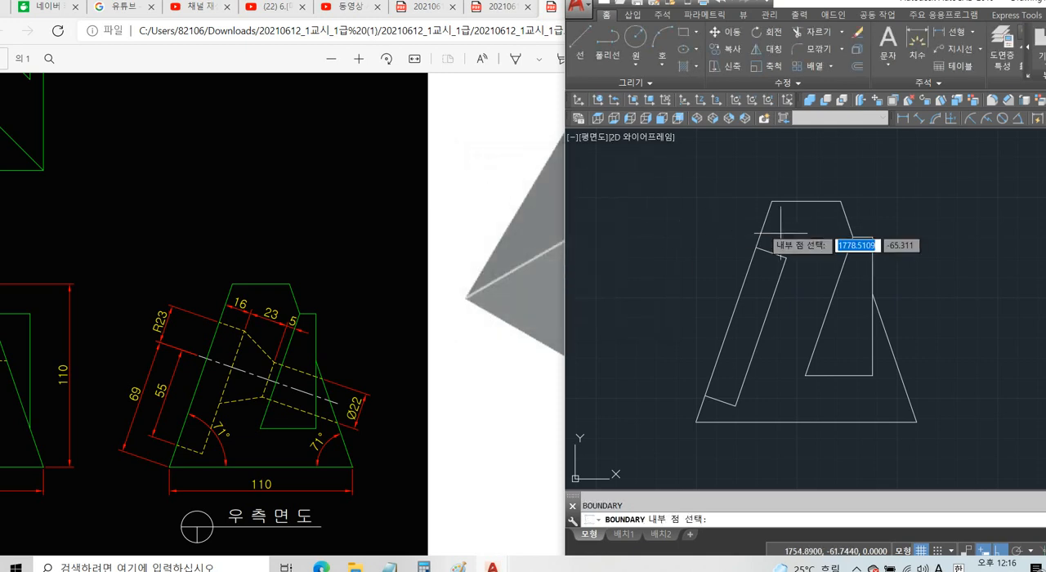
pyautogui.click(834, 339)
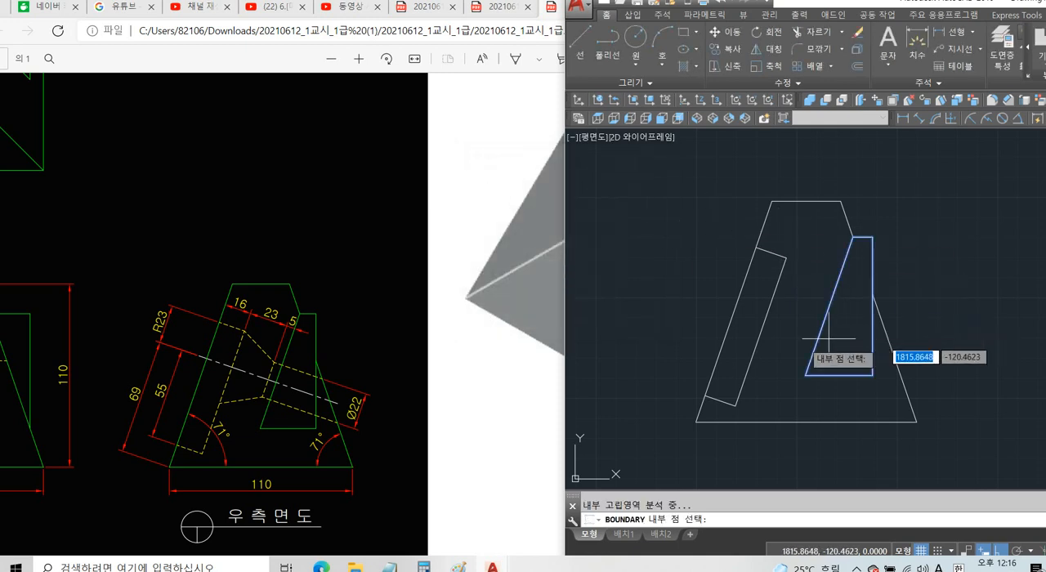
pyautogui.click(741, 347)
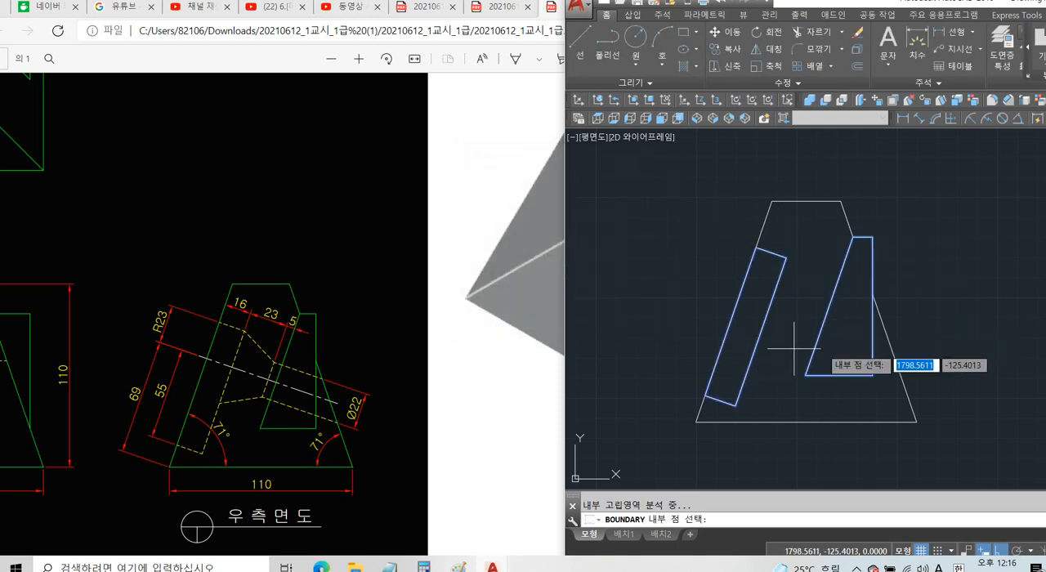
pyautogui.press('Return')
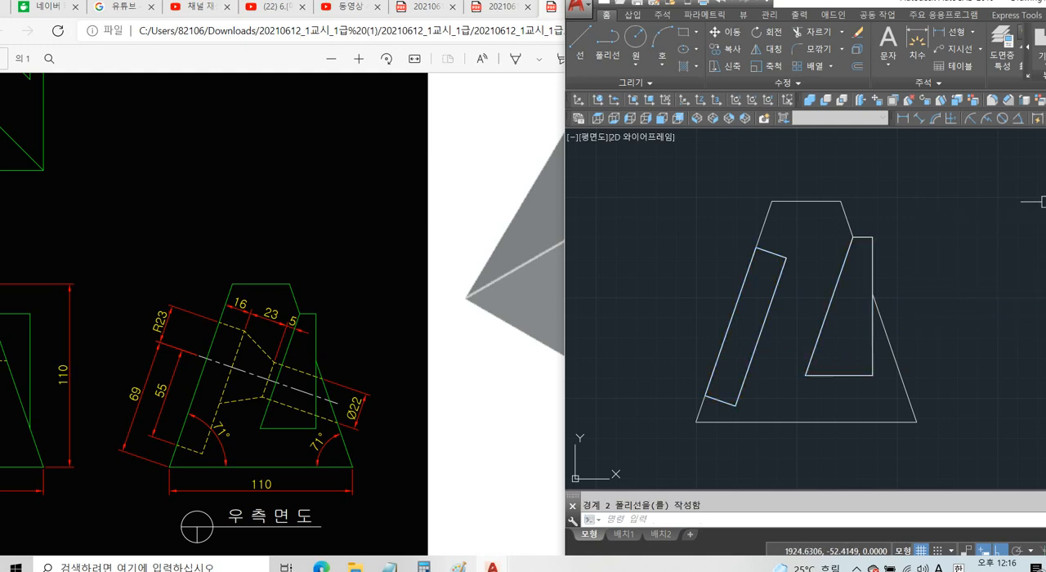
pyautogui.click(845, 212)
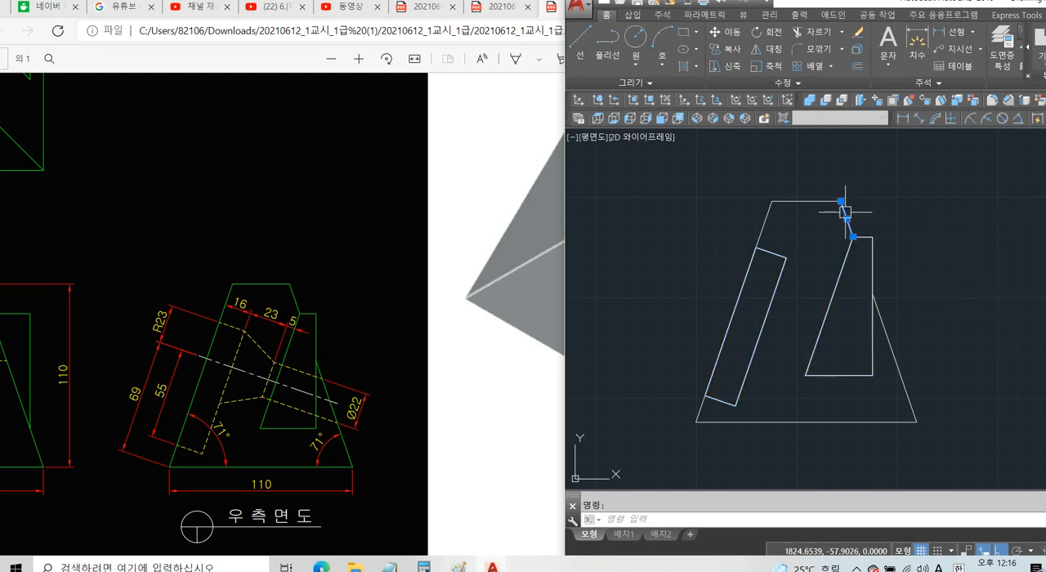
pyautogui.click(768, 214)
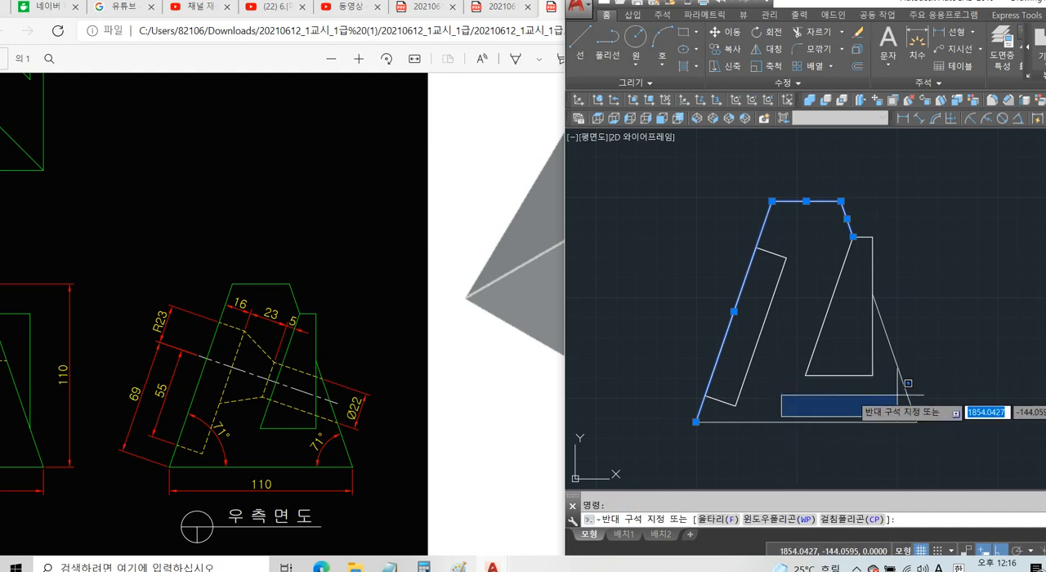
pyautogui.press('Escape')
# Copy the wedge and pocket polylines together with the side view's five outer outline lines to the clipboard.
pyautogui.click(842, 373)
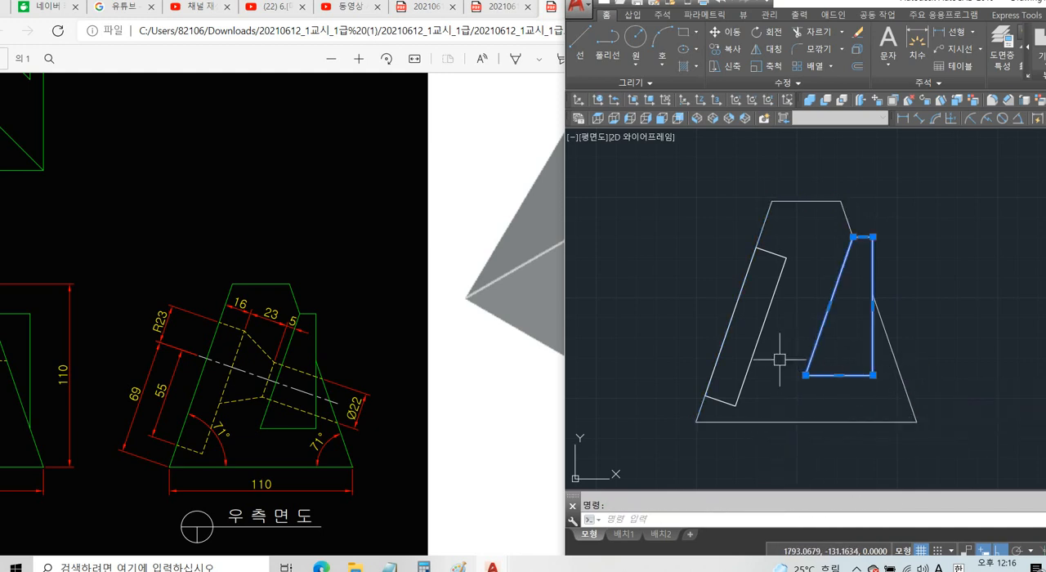
pyautogui.click(755, 347)
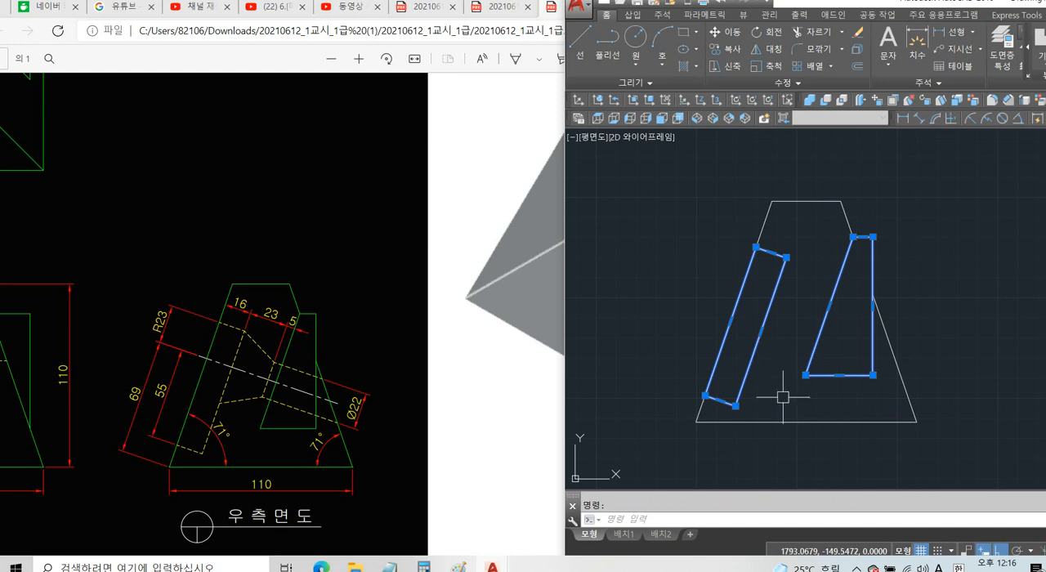
pyautogui.click(744, 421)
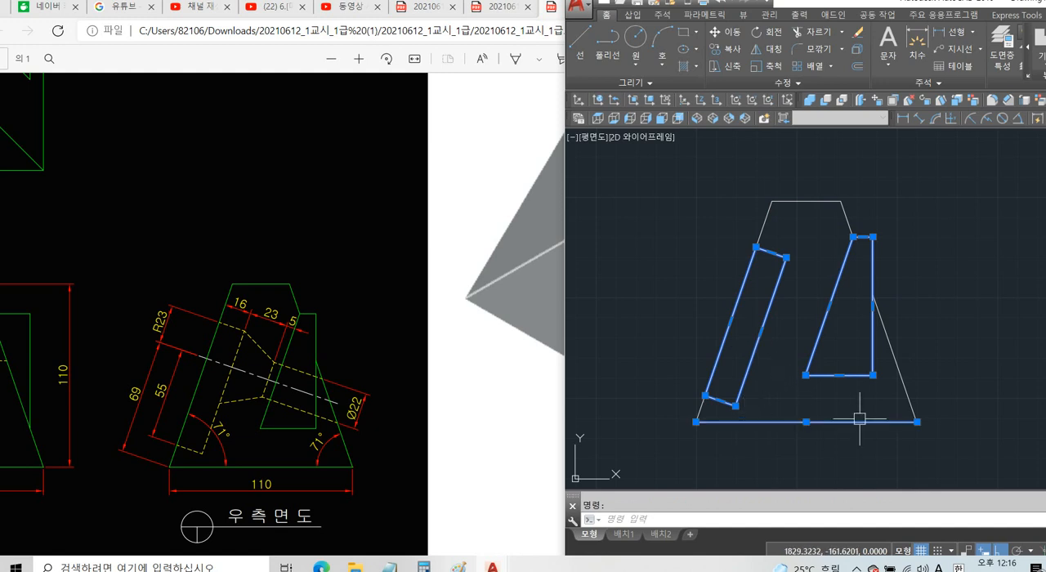
pyautogui.click(904, 383)
pyautogui.click(829, 202)
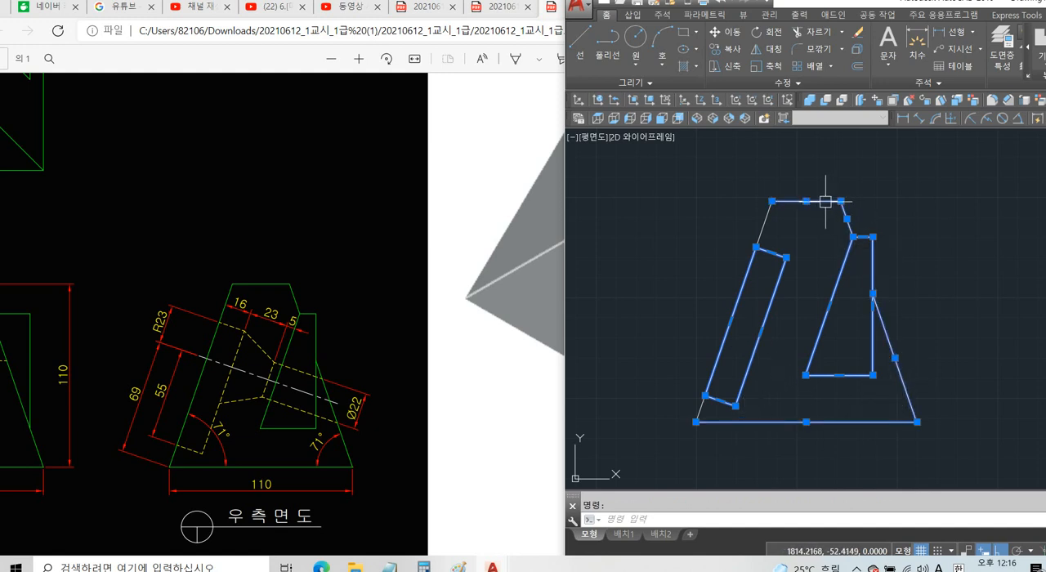
pyautogui.click(768, 212)
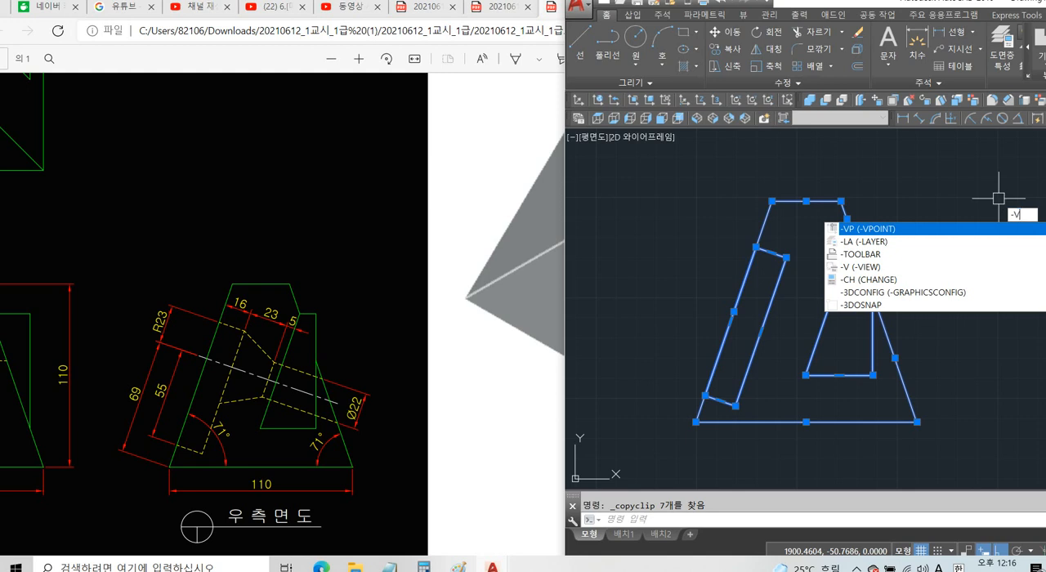
# Set the 3D viewpoint to 1,-1,1 with the -VPOINT command.
pyautogui.write('POINT')
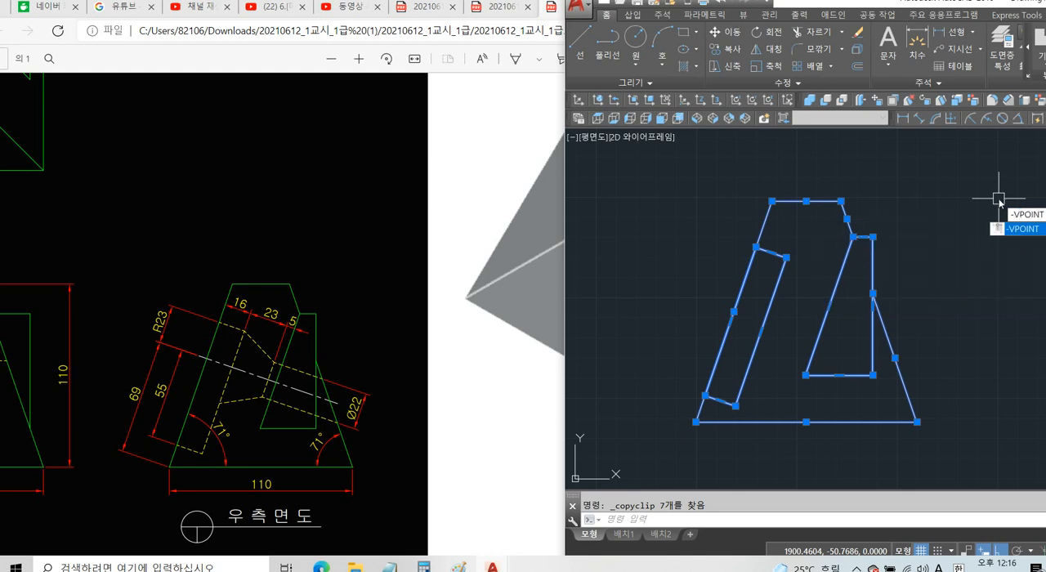
pyautogui.press('Return')
pyautogui.write('1,-')
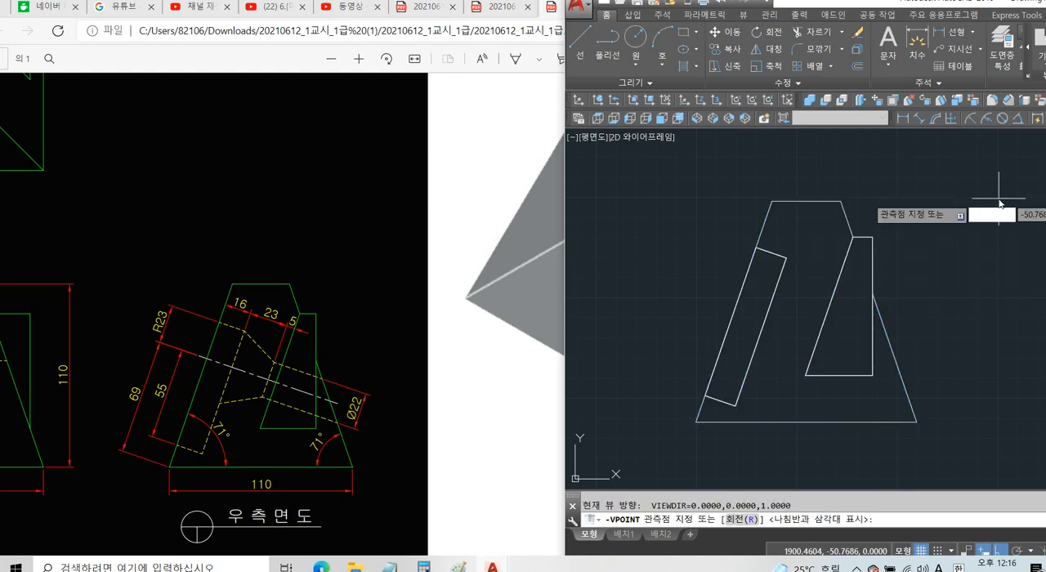
pyautogui.write('1,-')
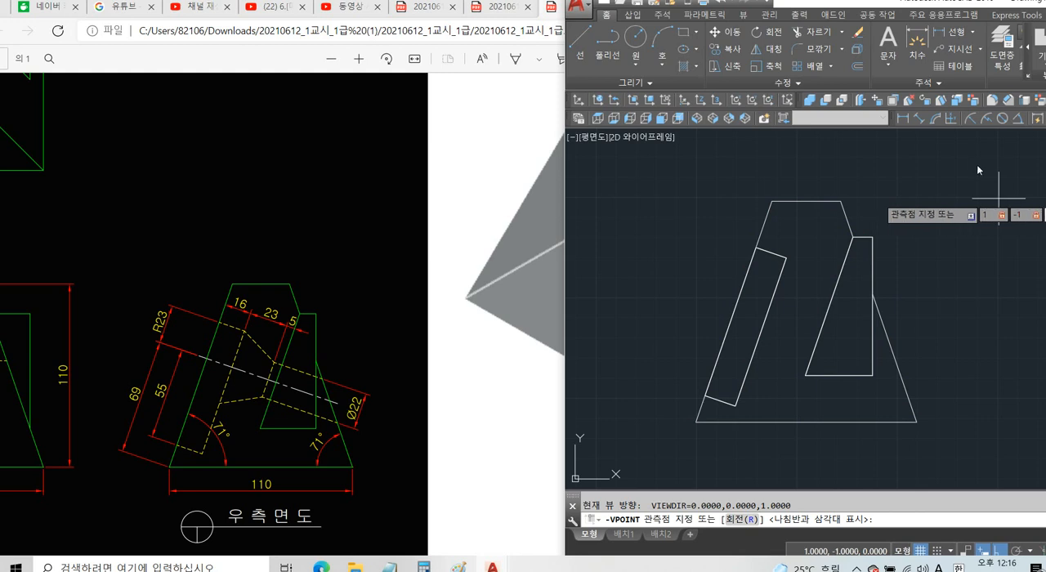
pyautogui.write('1')
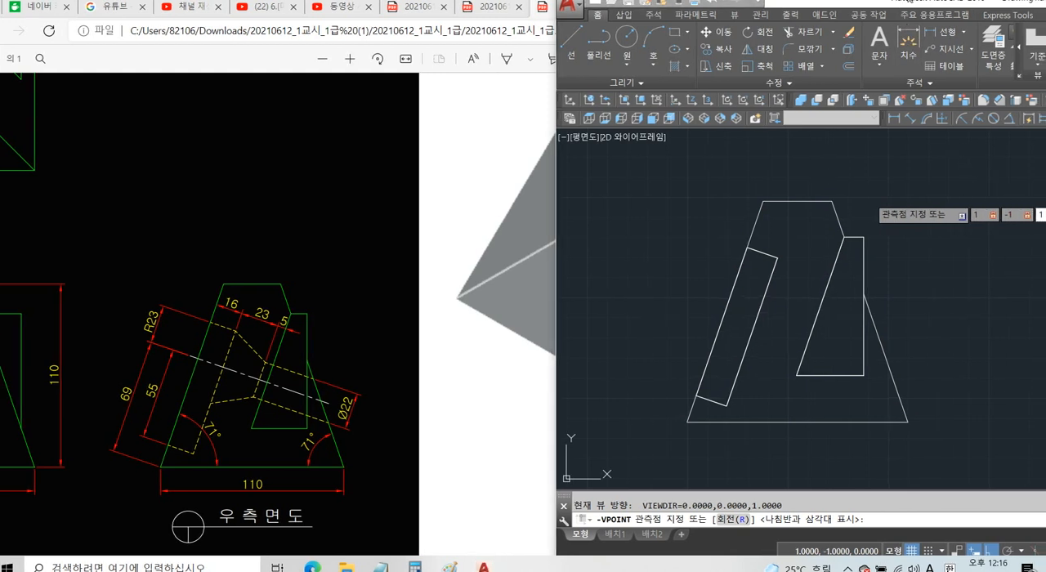
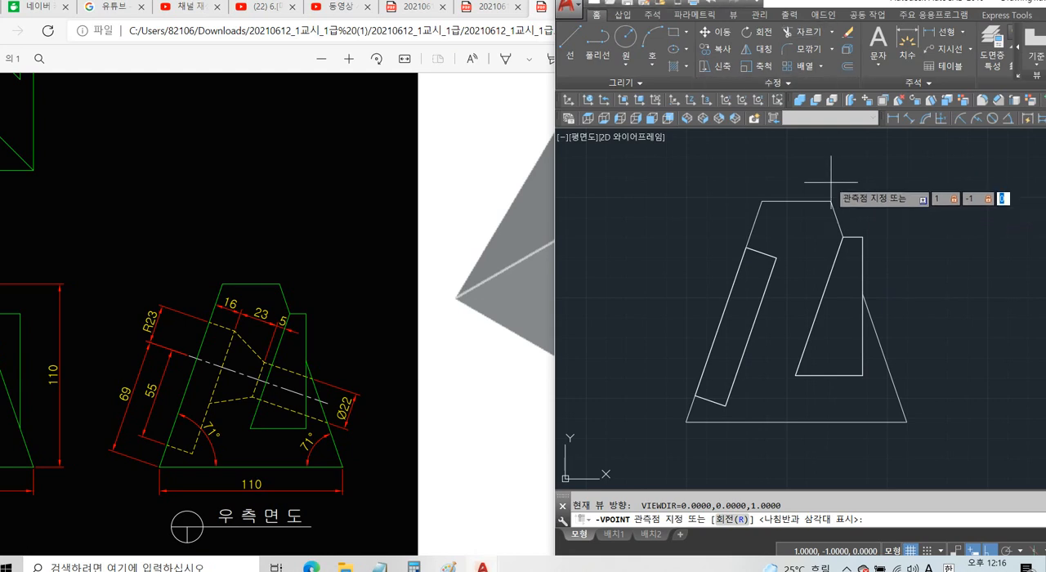
# Rerun the -VPOINT command and set the view direction to 1,-1,1 for a southeast isometric view.
pyautogui.press('Return')
pyautogui.scroll(-4, 842, 273)
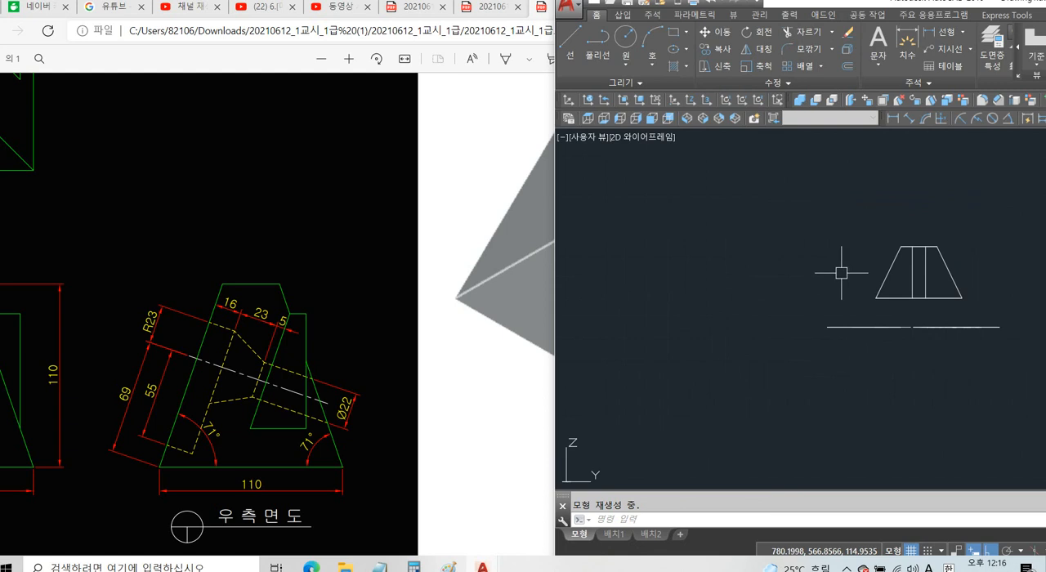
pyautogui.write('NT')
pyautogui.press('Return')
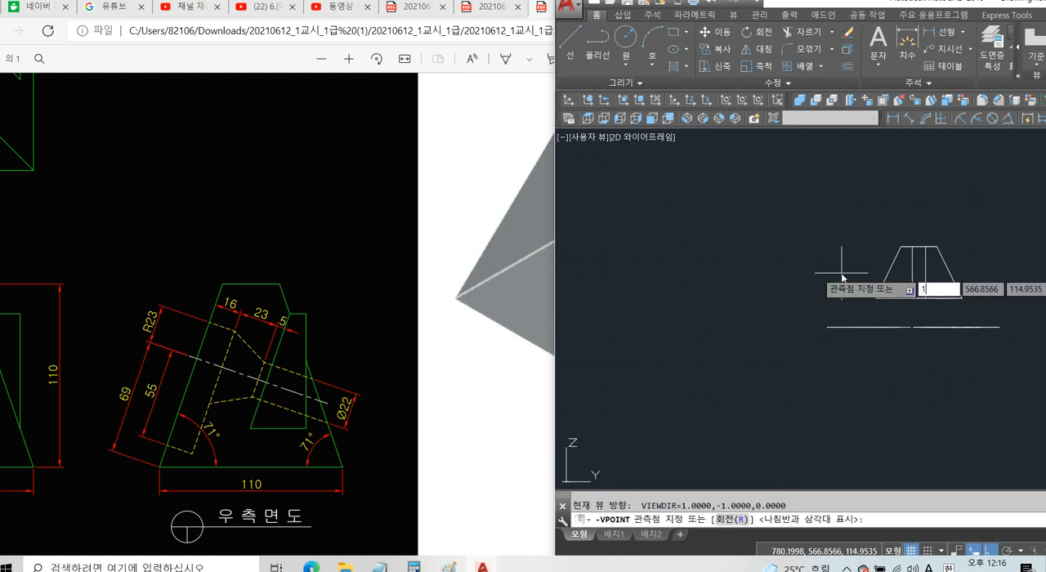
pyautogui.write('1,-1,1')
pyautogui.press('Return')
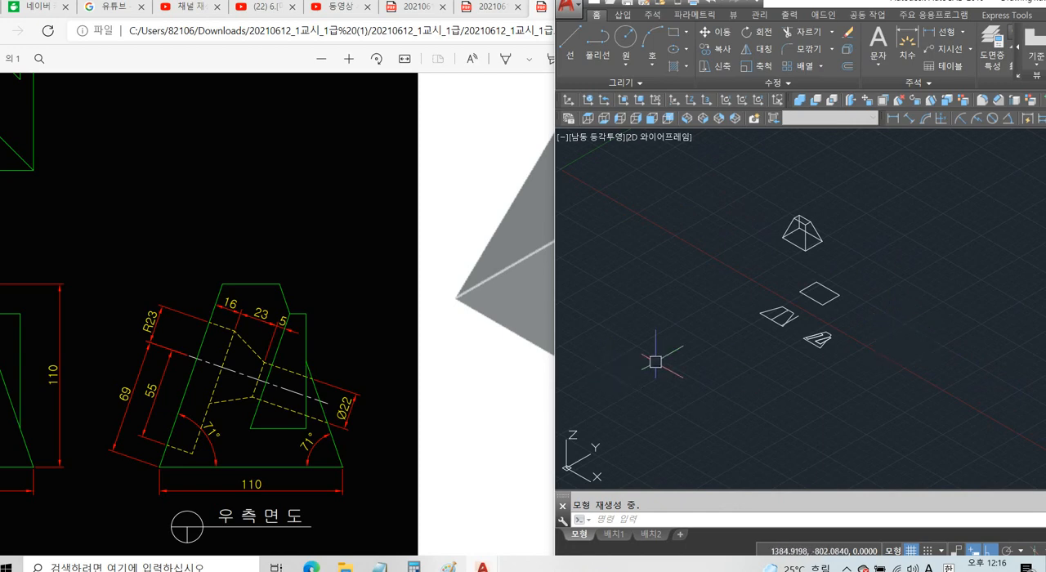
# Rotate the UCS 90° about its X axis.
pyautogui.scroll(2, 897, 317)
pyautogui.moveTo(896, 338); pyautogui.dragTo(840, 326, button='middle')
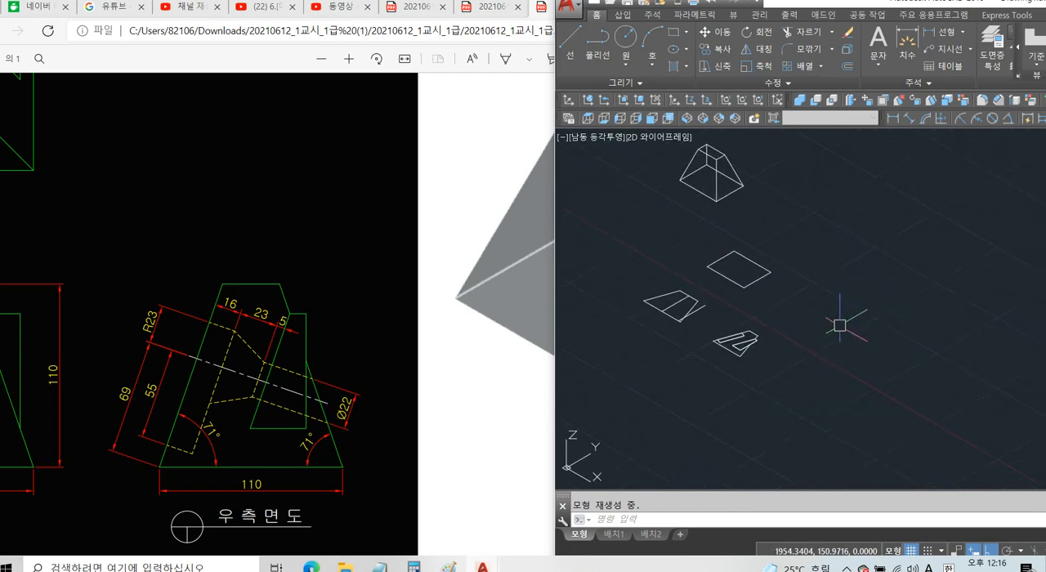
pyautogui.hotkey('ctrl', 'v')
pyautogui.press('Escape')
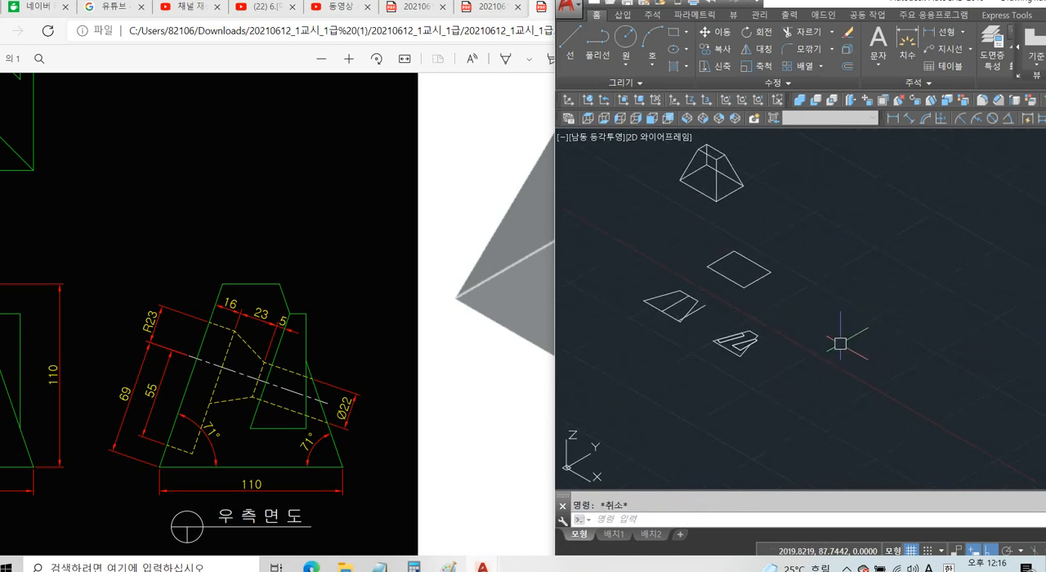
pyautogui.write('UCS')
pyautogui.press('Return')
pyautogui.write('x')
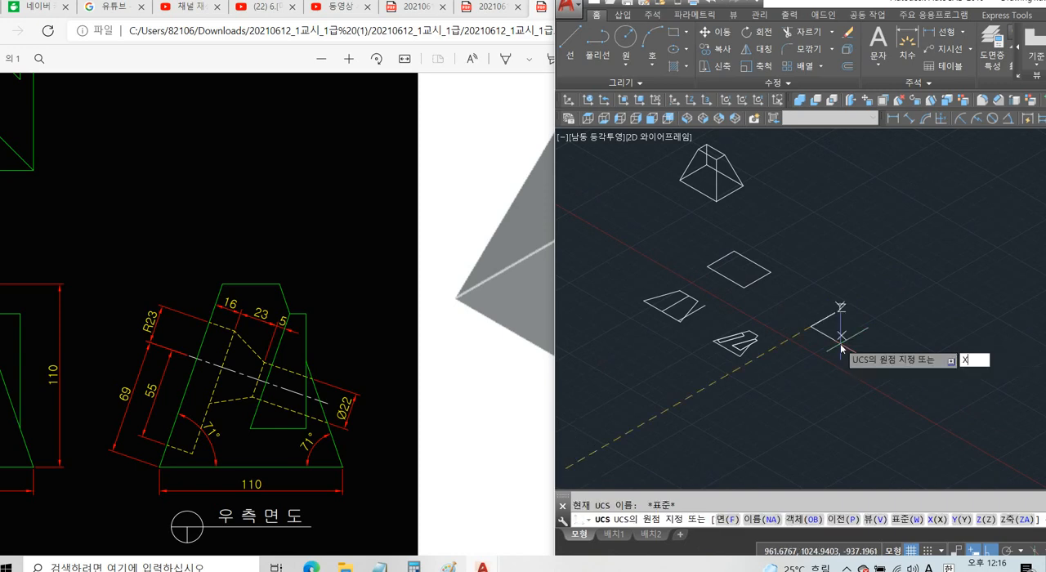
pyautogui.press('Return')
pyautogui.write('90')
pyautogui.press('Return')
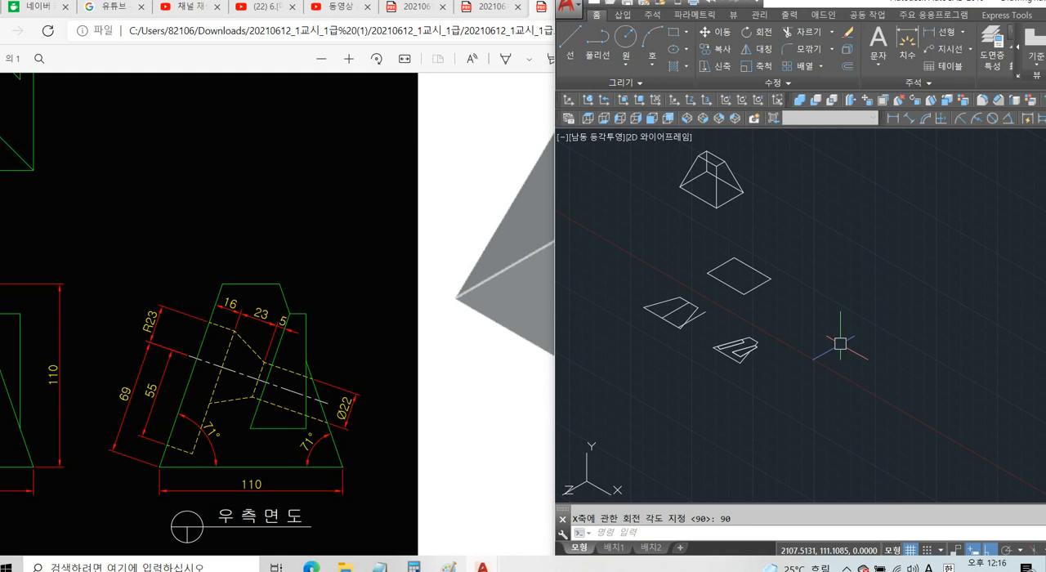
# Rotate the UCS 90° about its Y axis and paste the copied side-view profiles upright in the empty space beside the existing views.
pyautogui.write('UCS')
pyautogui.press('Return')
pyautogui.write('y')
pyautogui.press('Return')
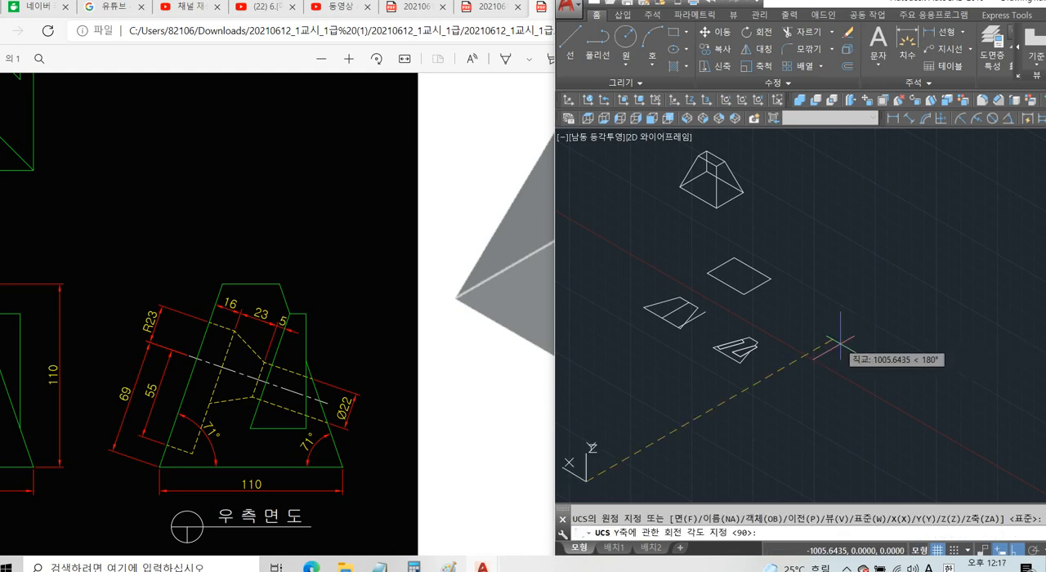
pyautogui.press('Return')
pyautogui.hotkey('ctrl', 'v')
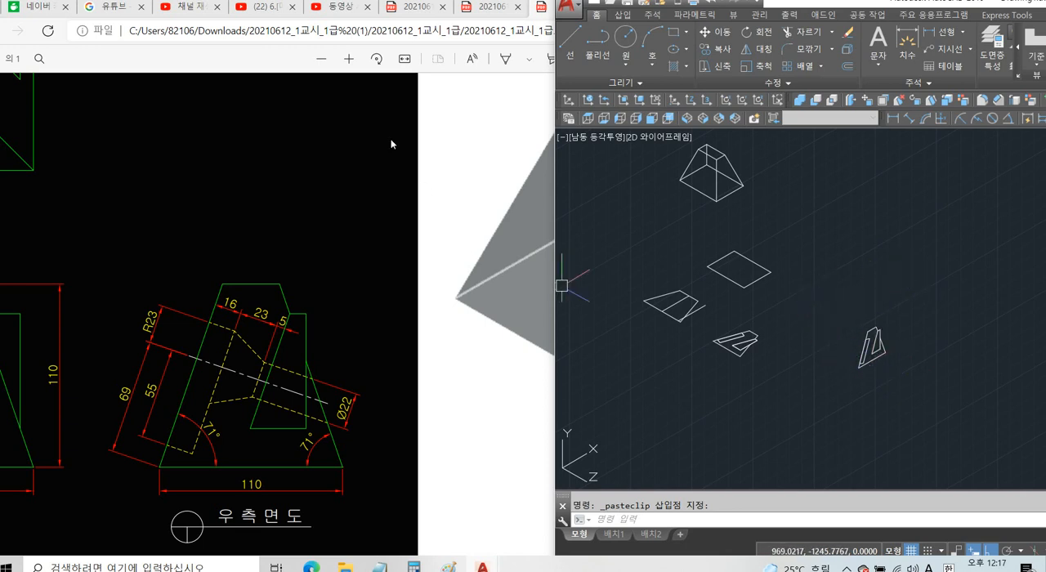
# Switch to the exam sheet PDF and examine the wedge in the side and plan views to read its width.
pyautogui.click(445, 150)
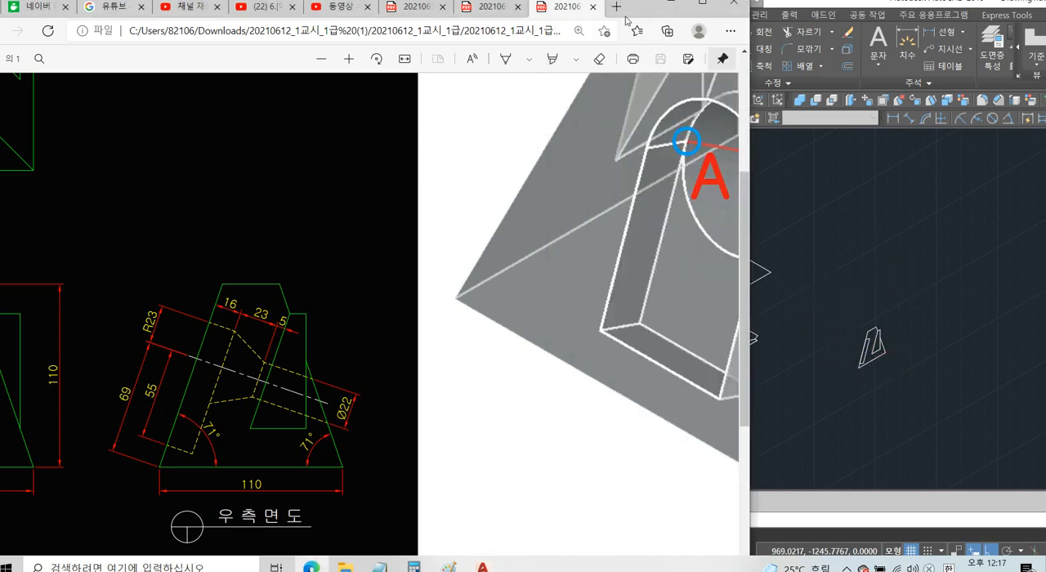
pyautogui.moveTo(639, 11); pyautogui.dragTo(682, 16)
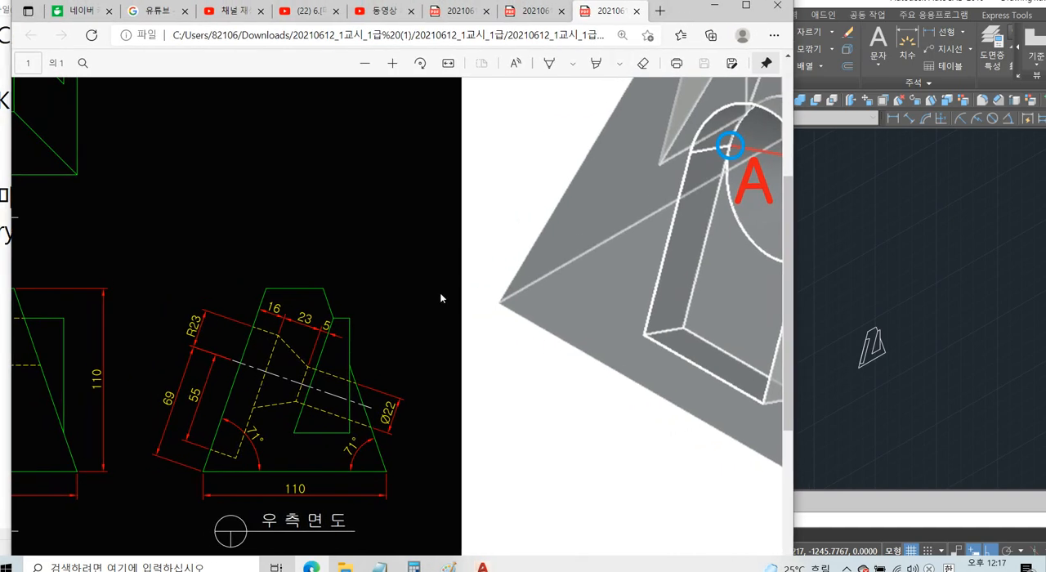
pyautogui.keyDown('ctrl'); pyautogui.scroll(-3, 439, 298); pyautogui.keyUp('ctrl')
pyautogui.keyDown('ctrl'); pyautogui.scroll(2, 392, 285); pyautogui.keyUp('ctrl')
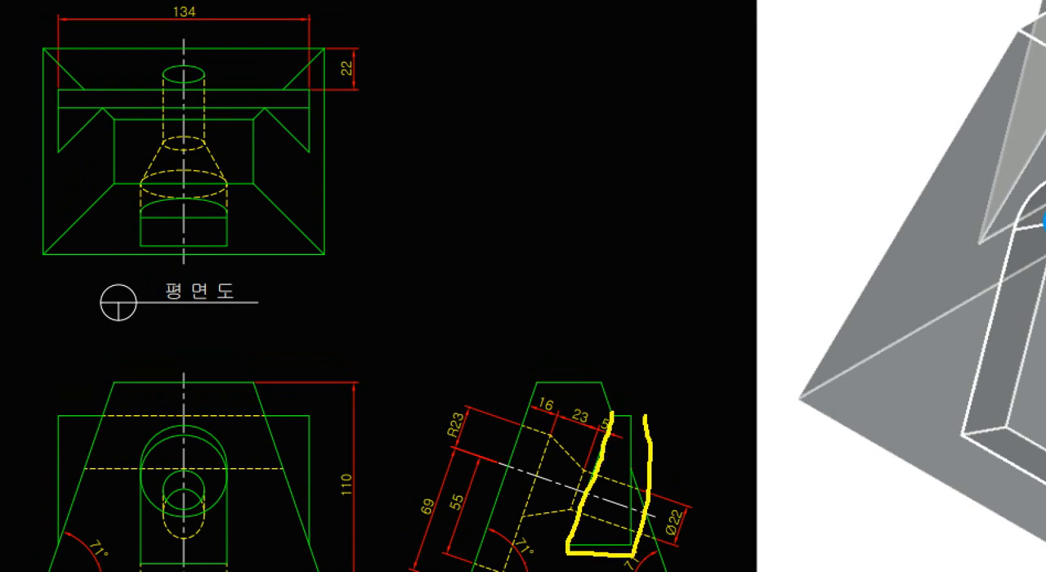
pyautogui.press('Escape')
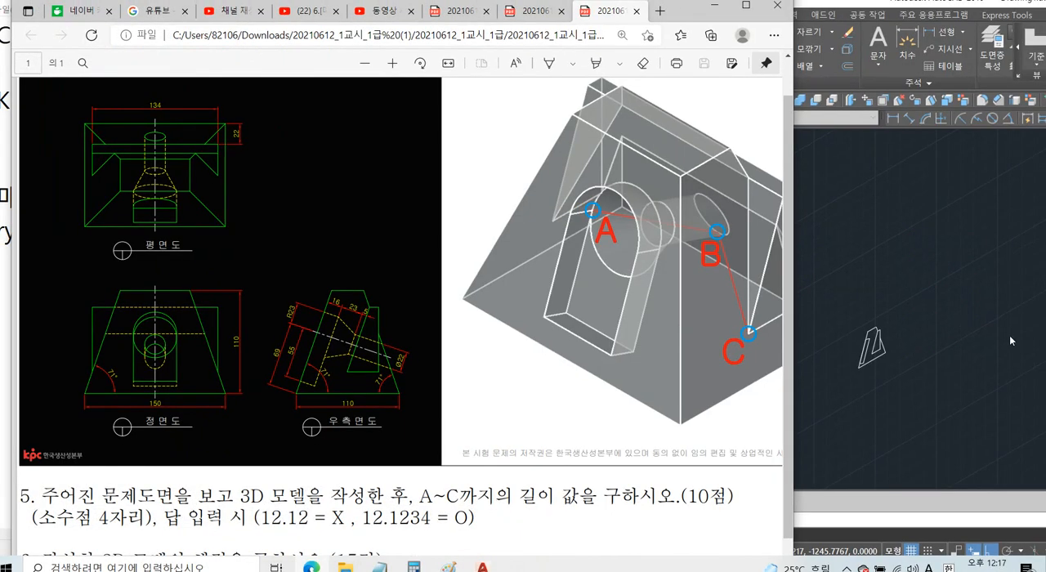
# Switch back to AutoCAD and extrude the pasted wedge profile to a height of 134.
pyautogui.click(1011, 340)
pyautogui.write('EXT')
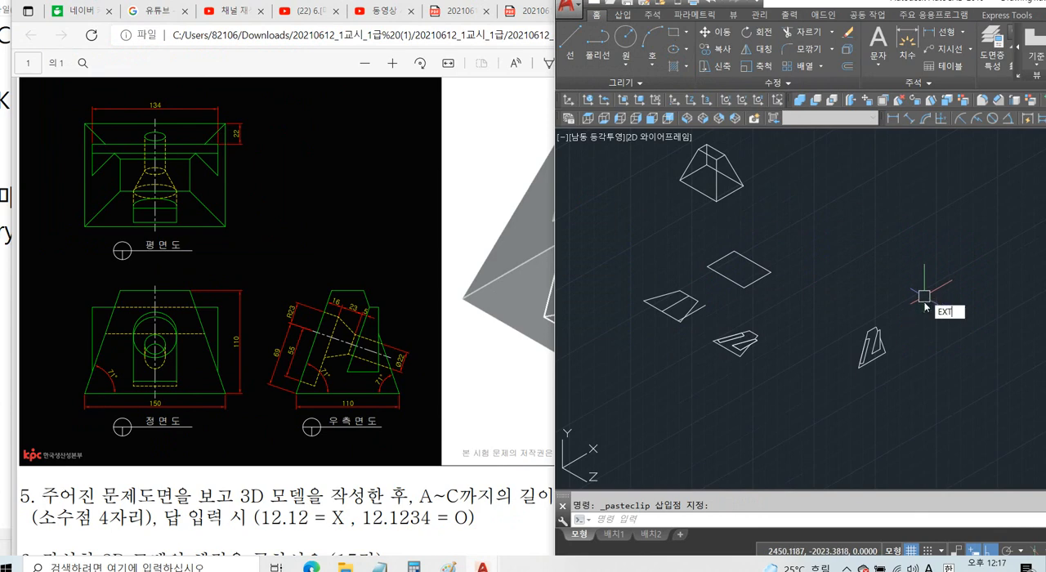
pyautogui.press('Escape')
pyautogui.write('EXT')
pyautogui.press('space')
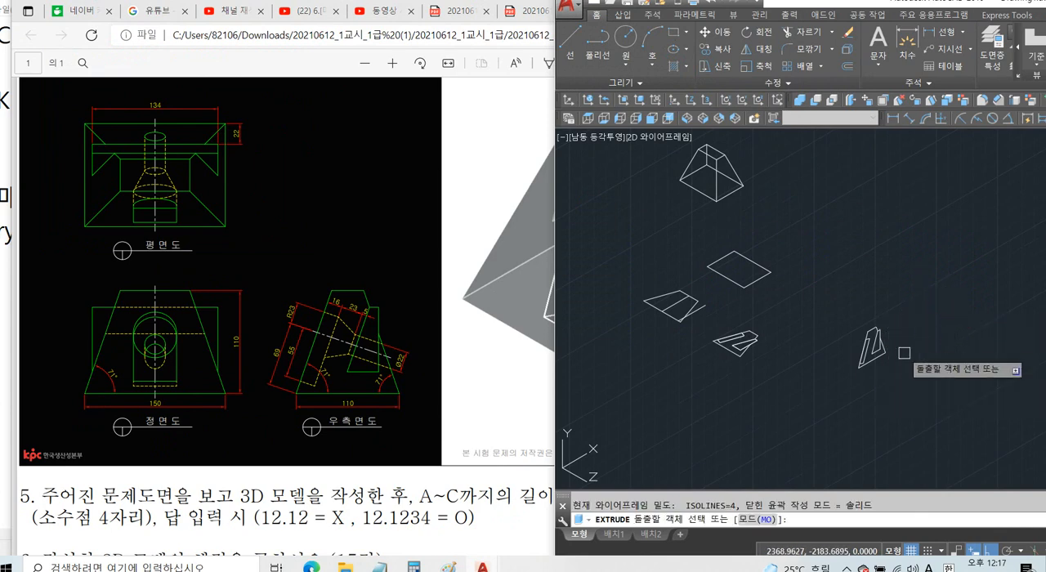
pyautogui.scroll(5, 900, 351)
pyautogui.click(822, 274)
pyautogui.press('space')
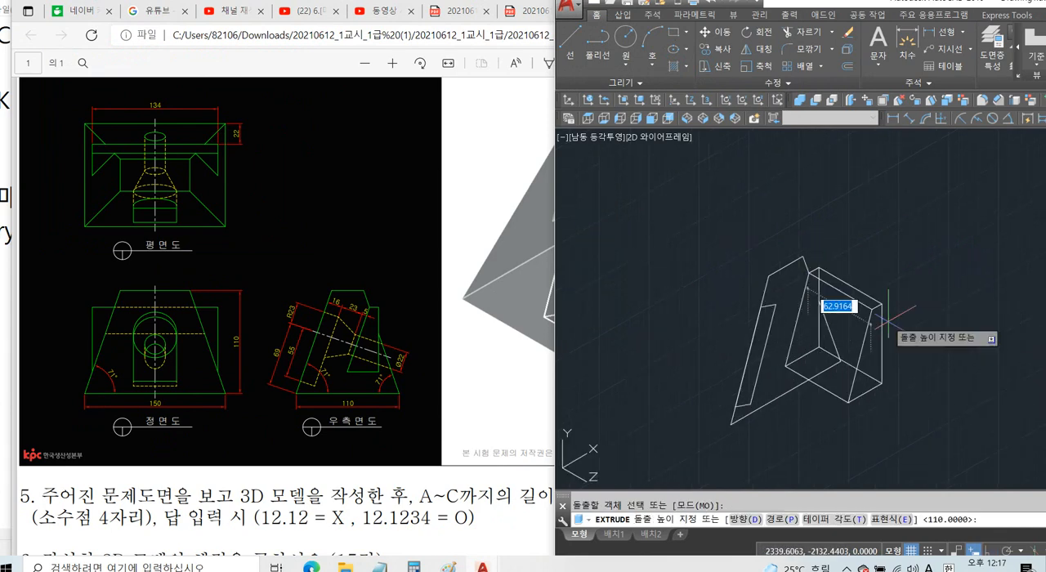
pyautogui.press('Return')
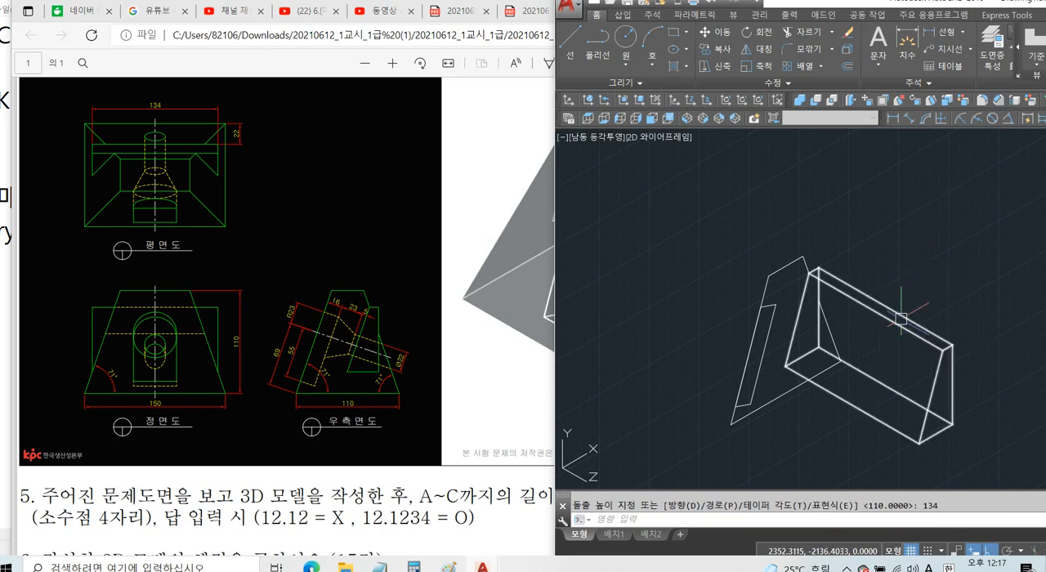
# Move the extruded wedge solid 67 in the negative Z direction to centre it on the side-view outline.
pyautogui.write('m')
pyautogui.press('Return')
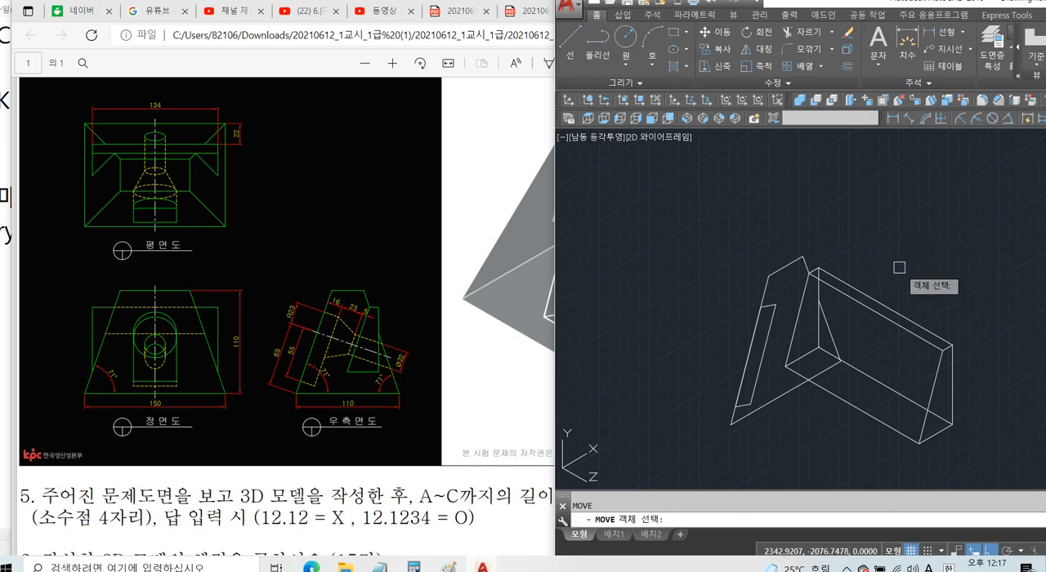
pyautogui.click(900, 317)
pyautogui.press('Return')
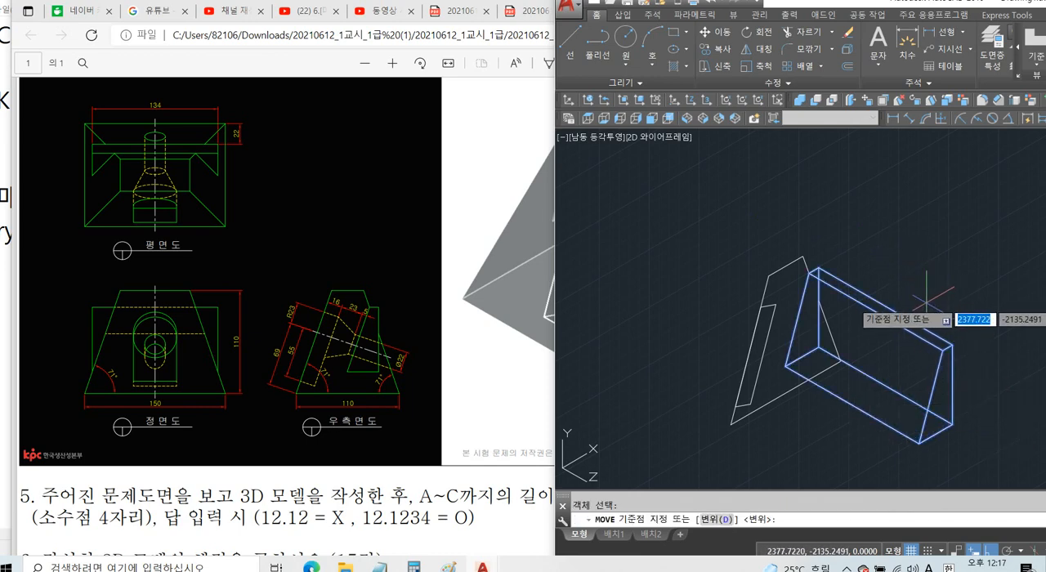
pyautogui.click(881, 307)
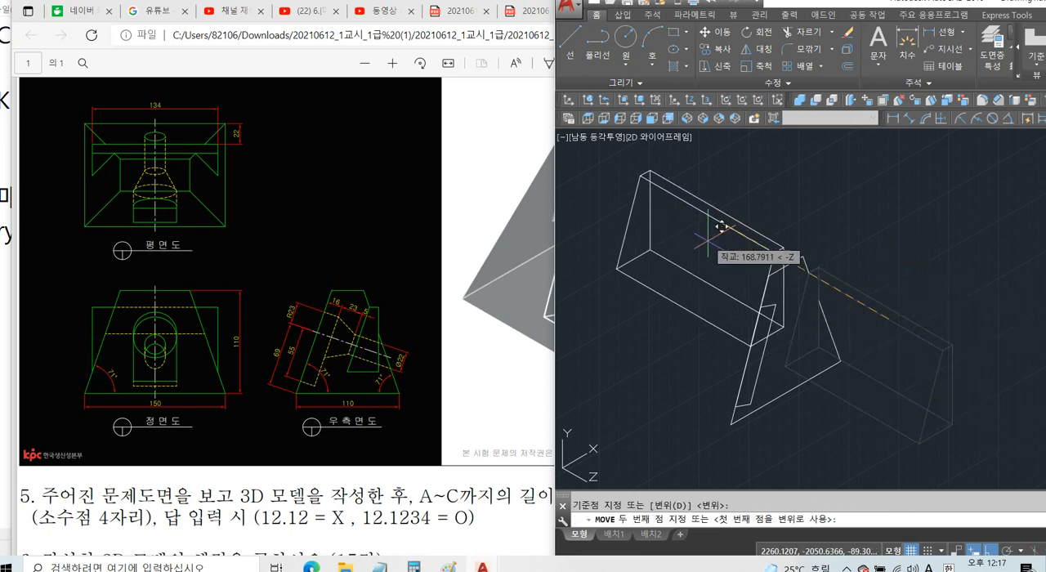
pyautogui.write('67')
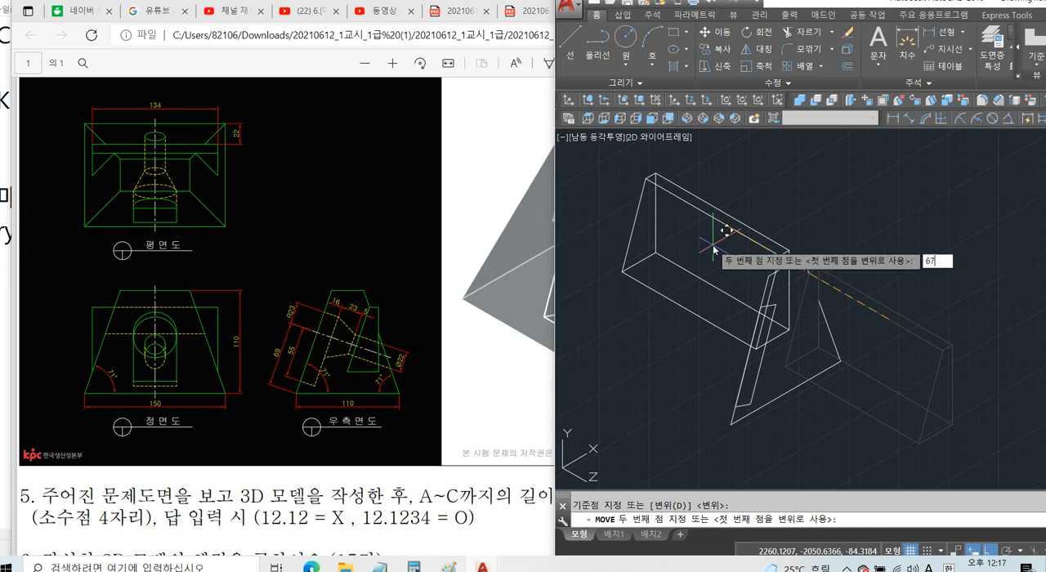
pyautogui.press('Return')
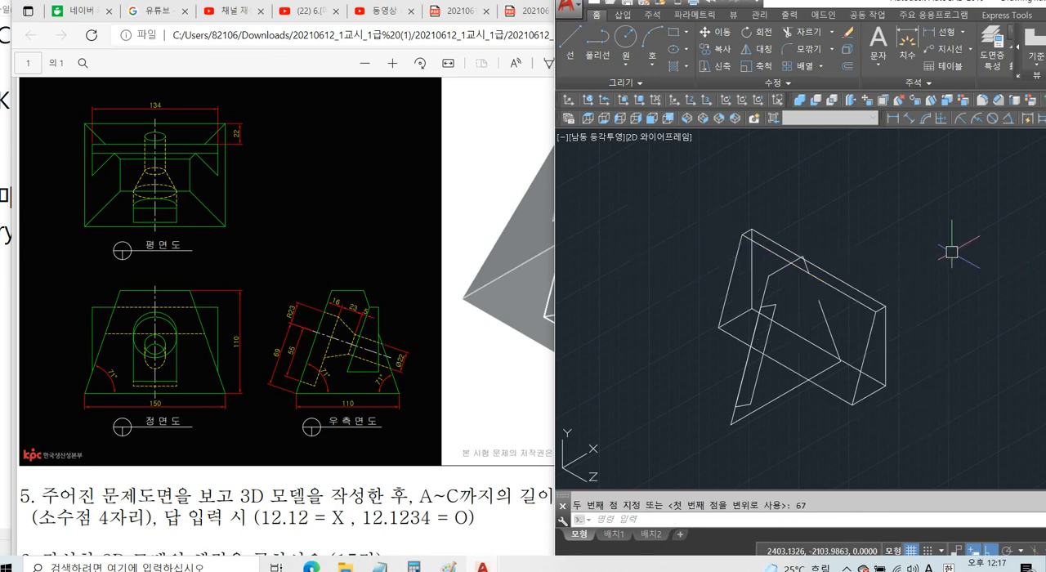
# Change the visual style to Conceptual with the SHADEMODE command.
pyautogui.write('SH')
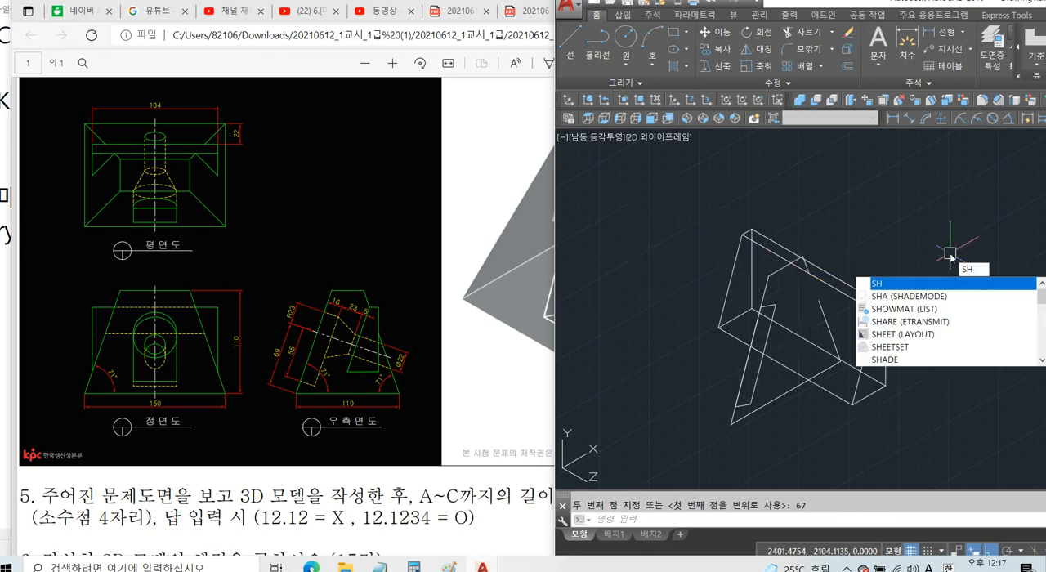
pyautogui.write('A')
pyautogui.press('Return')
pyautogui.write('C')
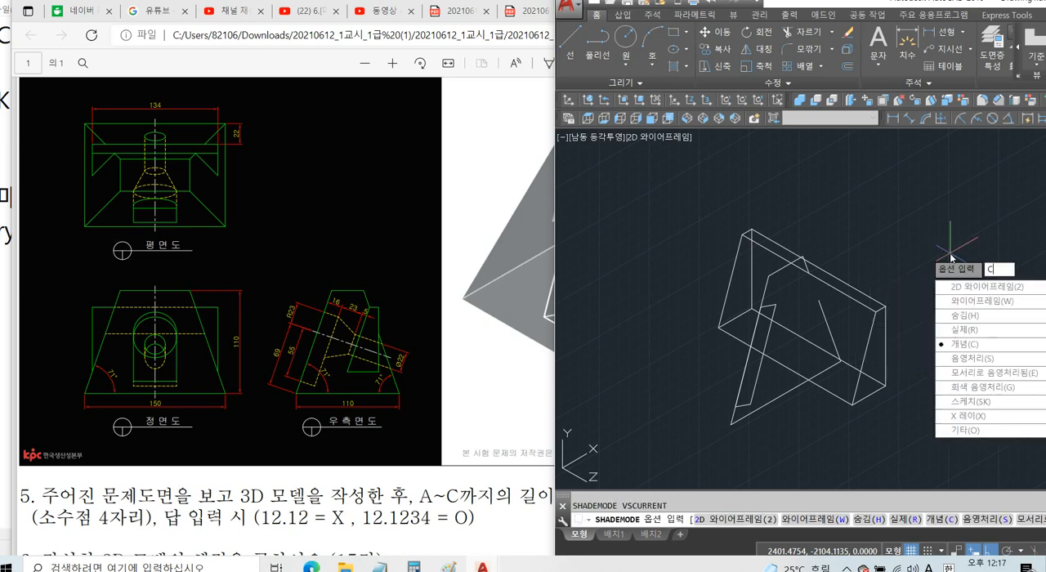
pyautogui.press('Return')
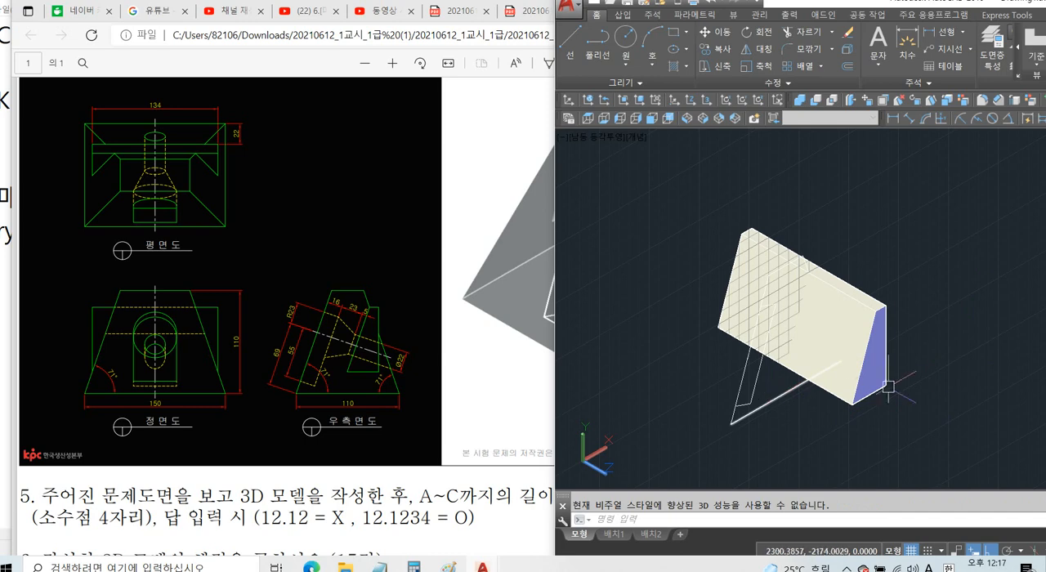
pyautogui.press('Escape')
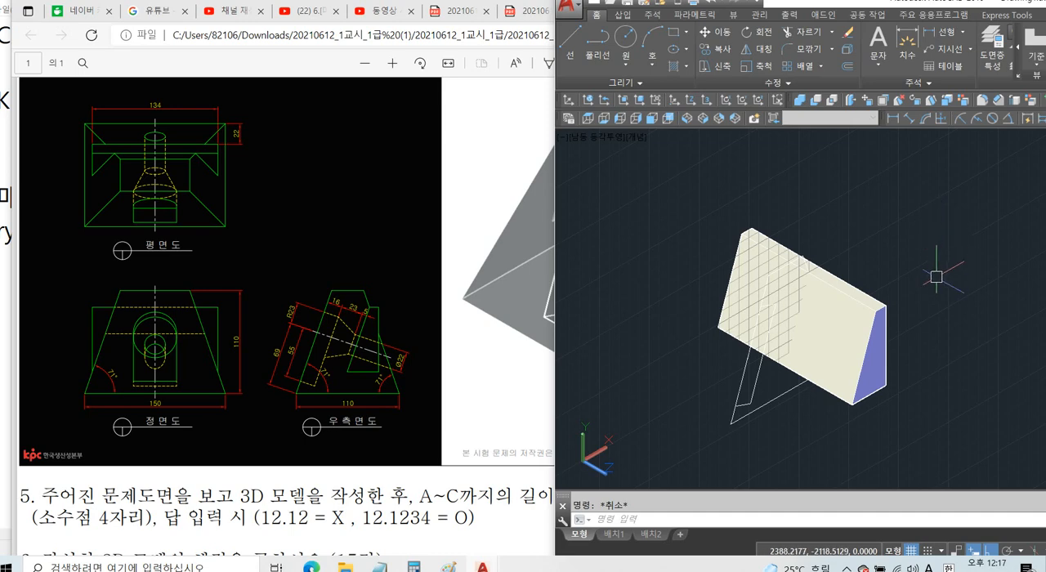
# Move the wedge solid from the side-view outline's lower front endpoint to the midpoint of the tapered body's lower front edge.
pyautogui.press('Return')
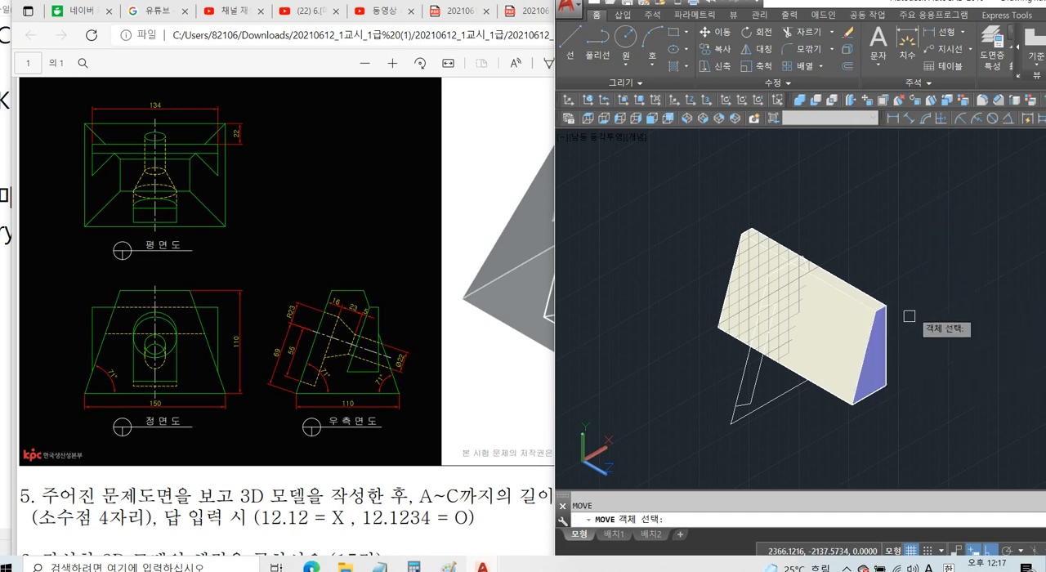
pyautogui.click(876, 331)
pyautogui.press('Return')
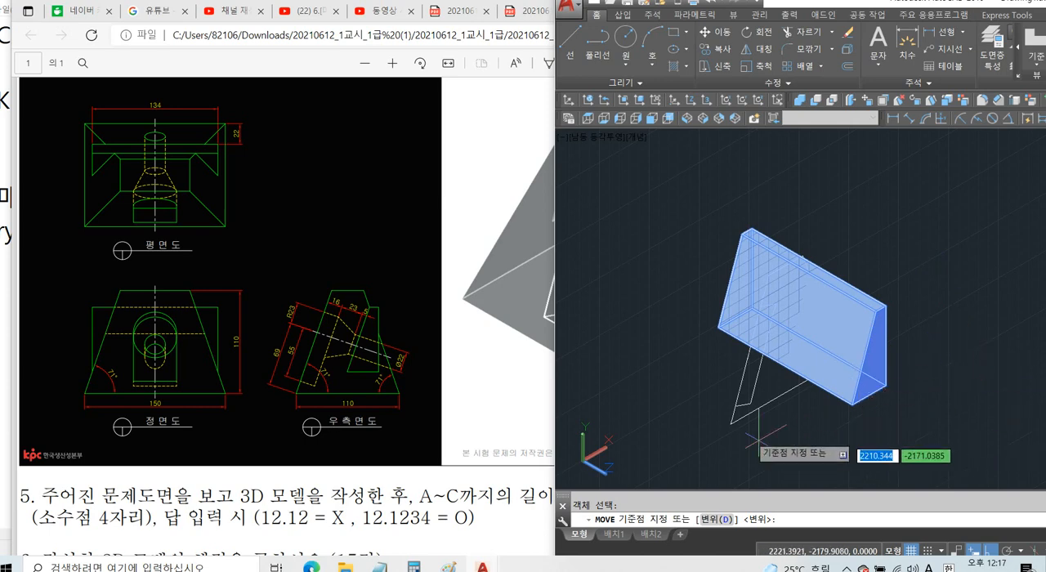
pyautogui.click(730, 423)
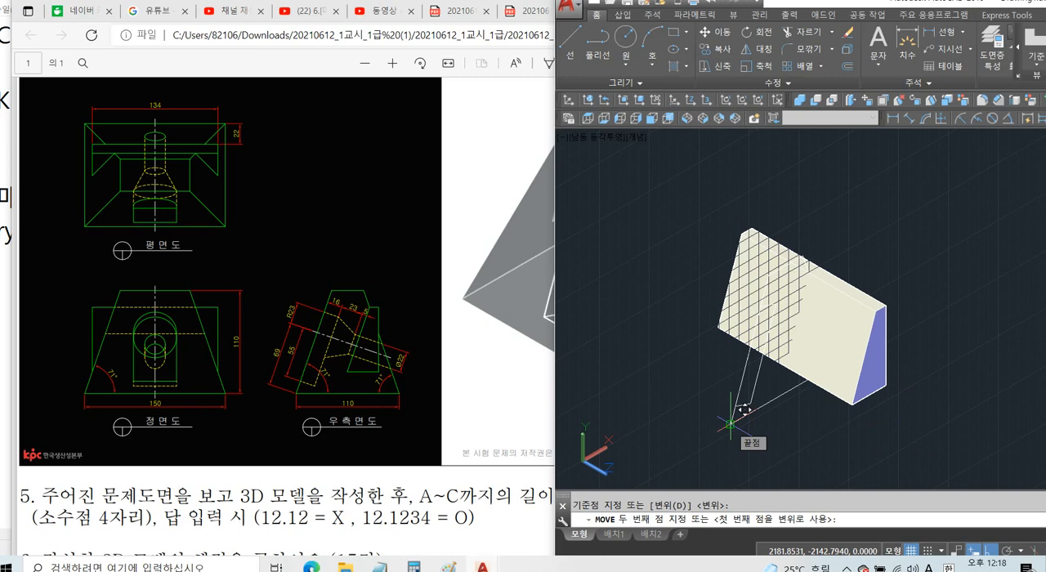
pyautogui.scroll(-5, 744, 411)
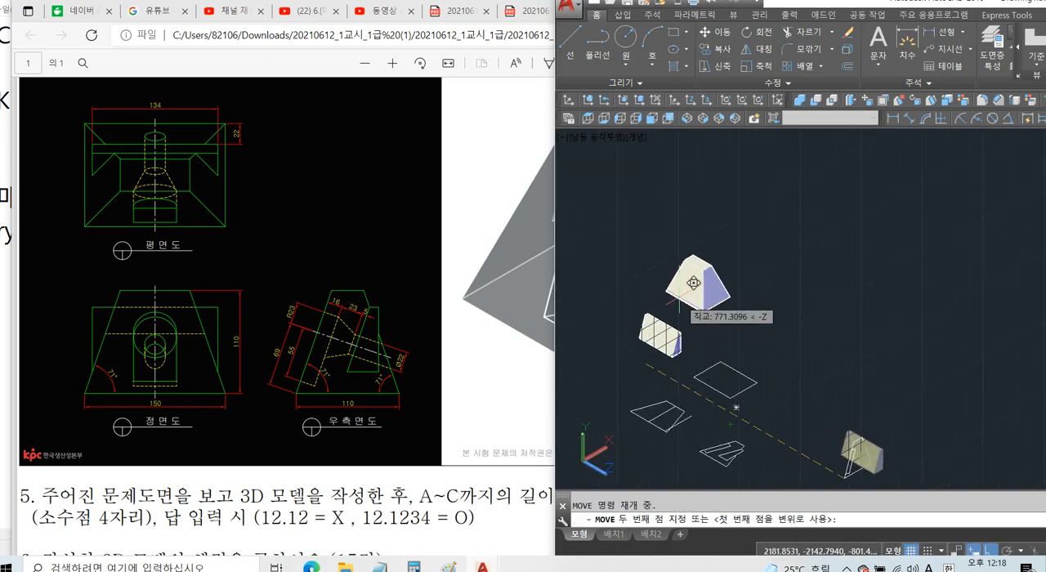
pyautogui.scroll(5, 693, 282)
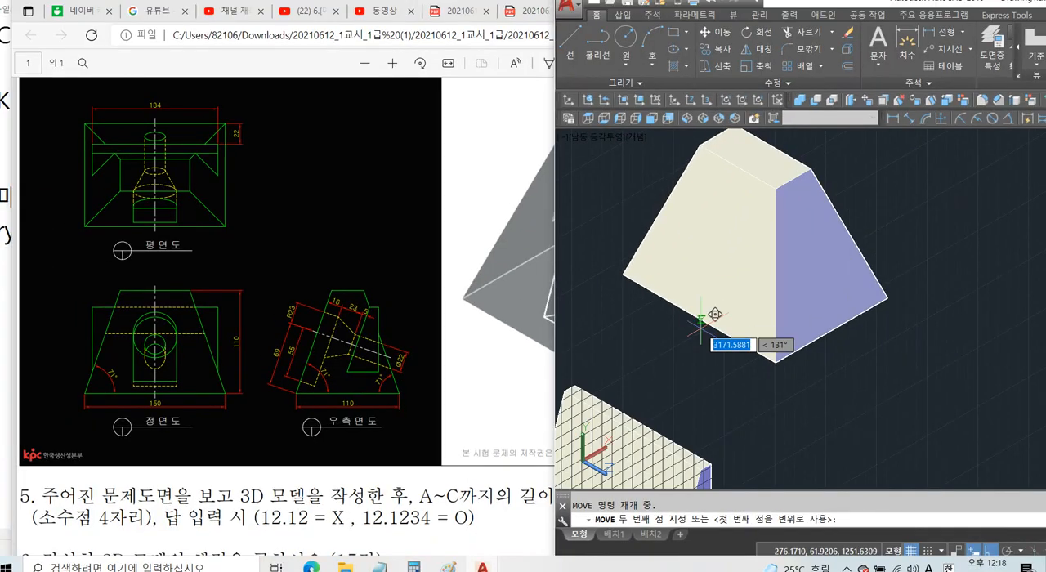
pyautogui.click(699, 311)
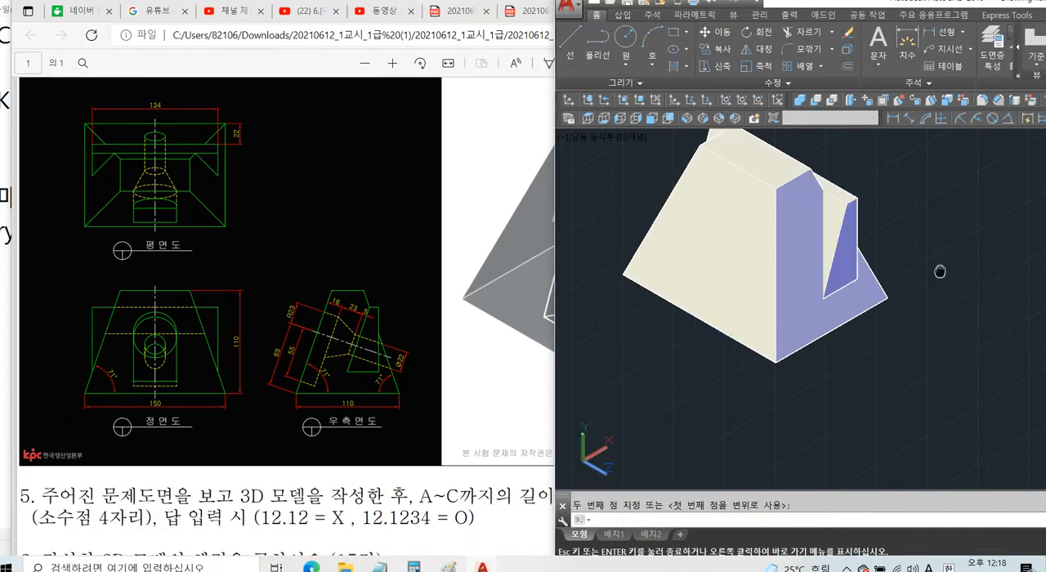
pyautogui.keyDown('shift'); pyautogui.moveTo(939, 266); pyautogui.dragTo(912, 262, button='middle'); pyautogui.keyUp('shift')
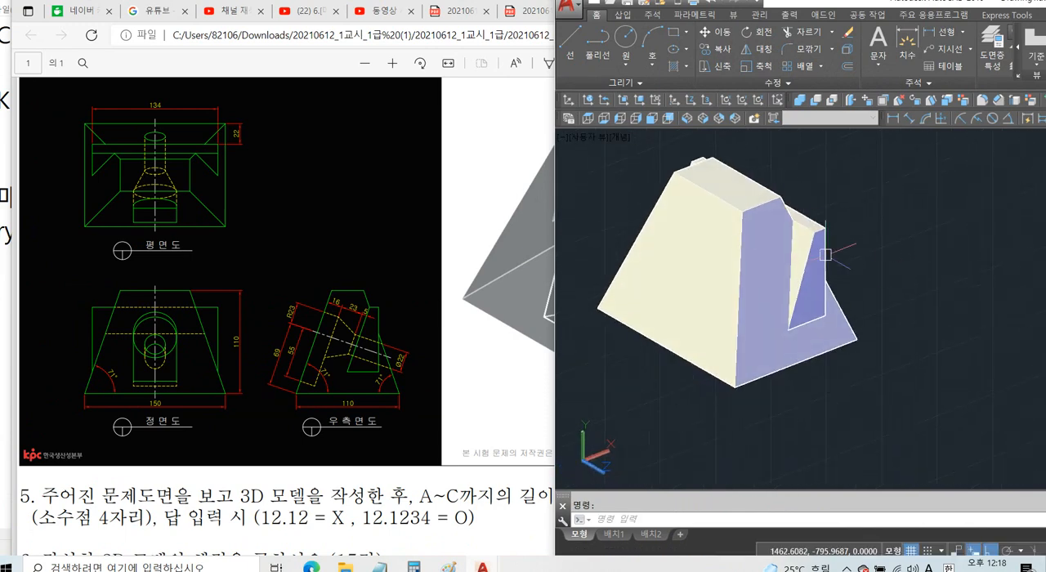
# Paste a fresh copy of the complete side-view profile beside the outline whose wedge has been extruded.
pyautogui.scroll(-4, 824, 251)
pyautogui.moveTo(823, 252); pyautogui.dragTo(643, 157, button='middle')
pyautogui.scroll(-4, 644, 154)
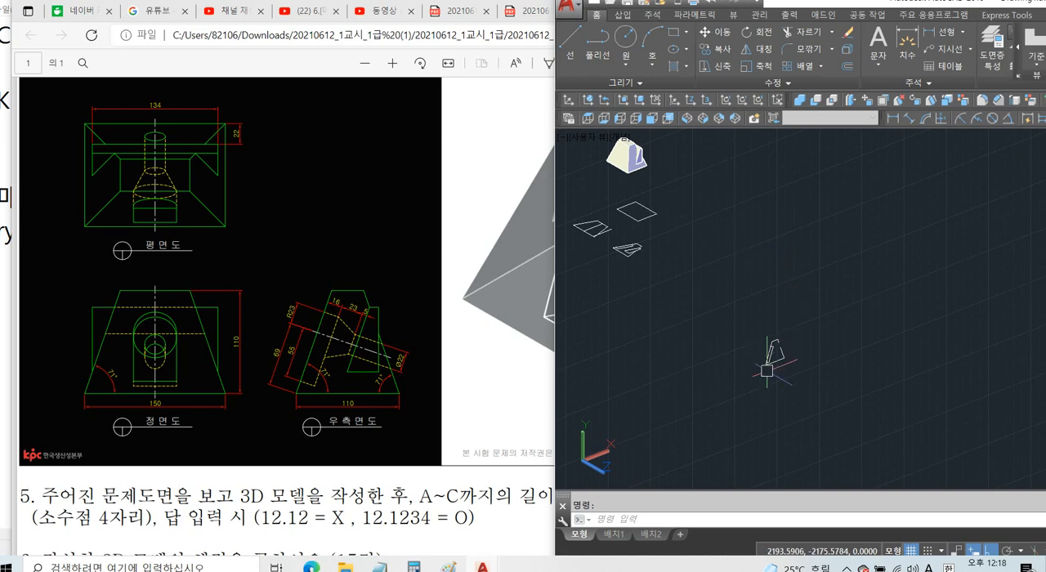
pyautogui.scroll(4, 766, 371)
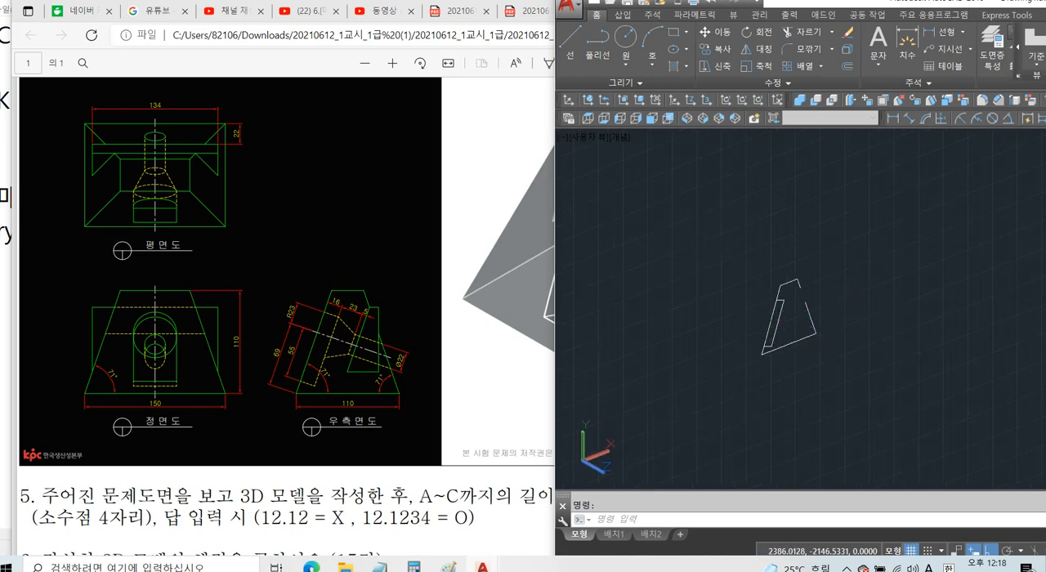
pyautogui.hotkey('ctrl', 'v')
pyautogui.scroll(2, 938, 282)
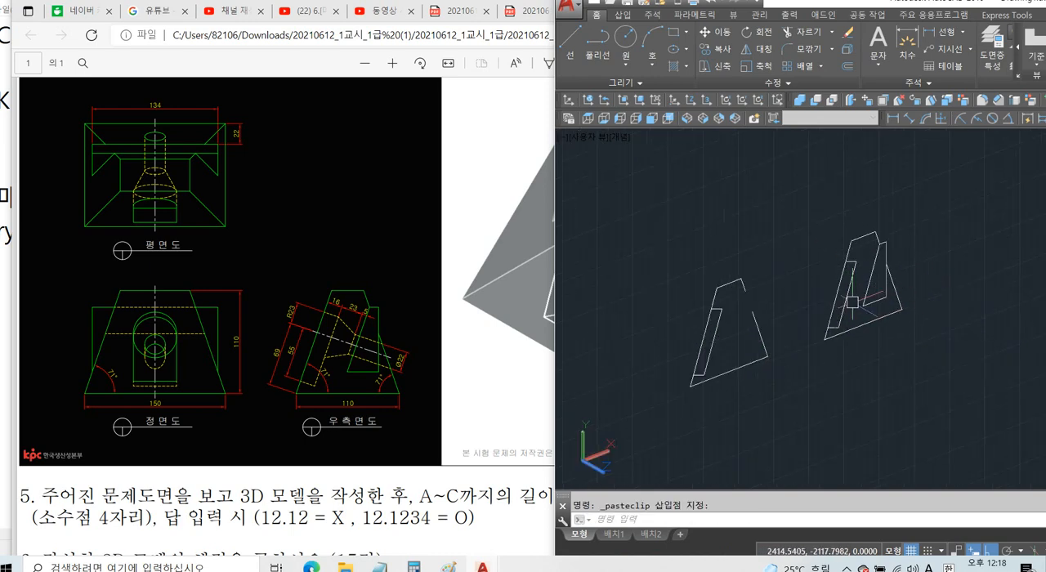
pyautogui.click(851, 302)
pyautogui.press('Escape')
pyautogui.moveTo(944, 330); pyautogui.dragTo(944, 344, button='middle')
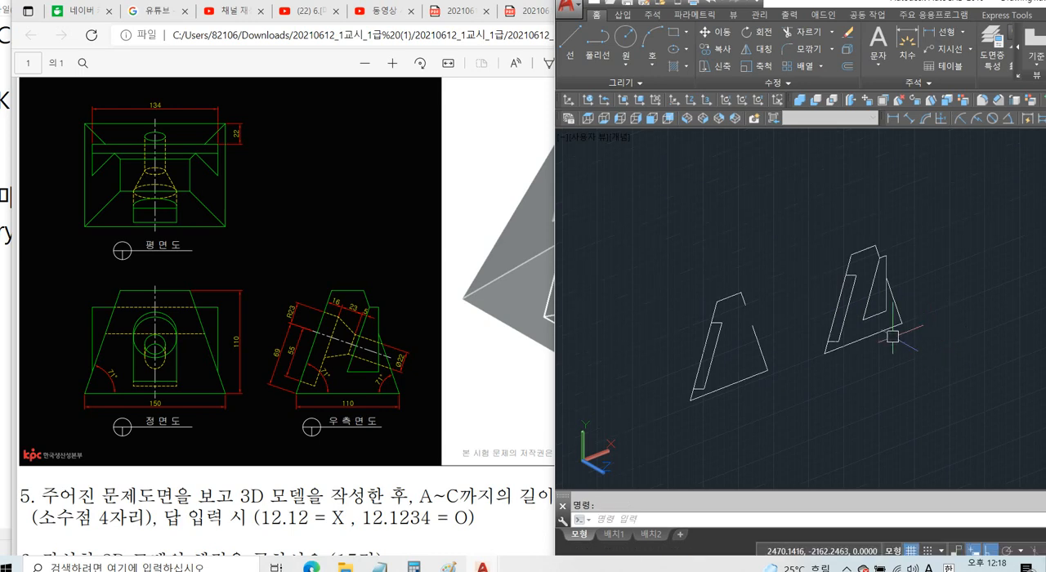
# Union the wedge solid with the tapered body.
pyautogui.scroll(-5, 903, 368)
pyautogui.moveTo(757, 231)
pyautogui.mouseDown(button='middle')
pyautogui.moveTo(839, 325)
pyautogui.moveTo(808, 320)
pyautogui.moveTo(819, 339)
pyautogui.mouseUp(button='middle')
pyautogui.scroll(2, 735, 225)
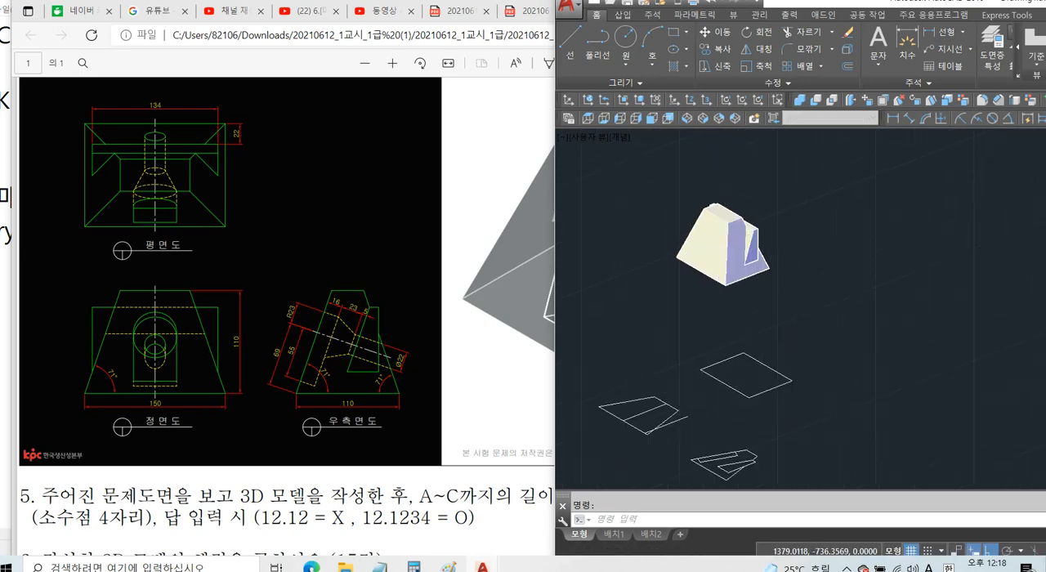
pyautogui.scroll(3, 732, 226)
pyautogui.write('UNI')
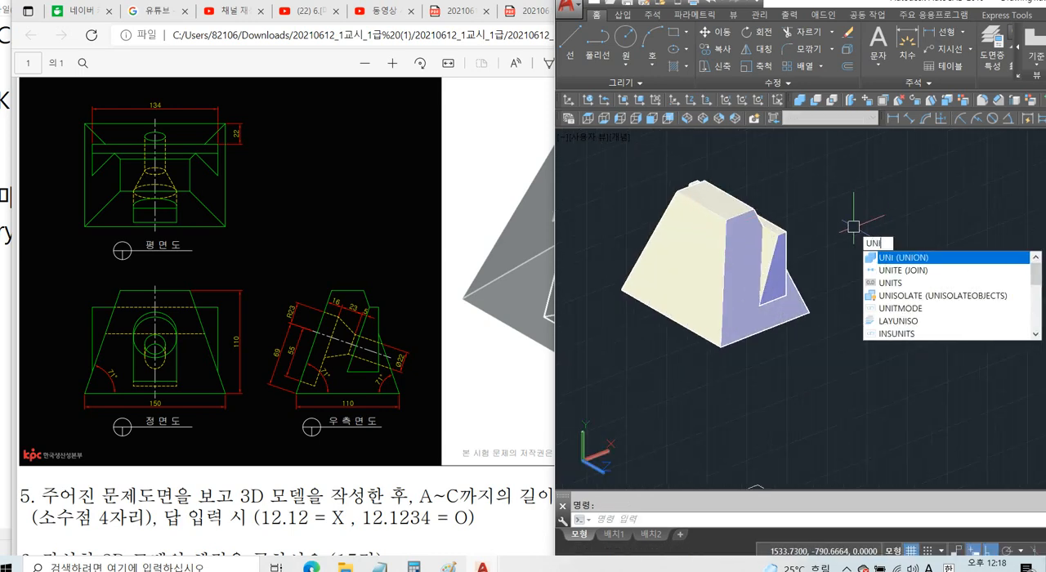
pyautogui.press('space')
pyautogui.click(834, 182)
pyautogui.click(673, 310)
pyautogui.press('space')
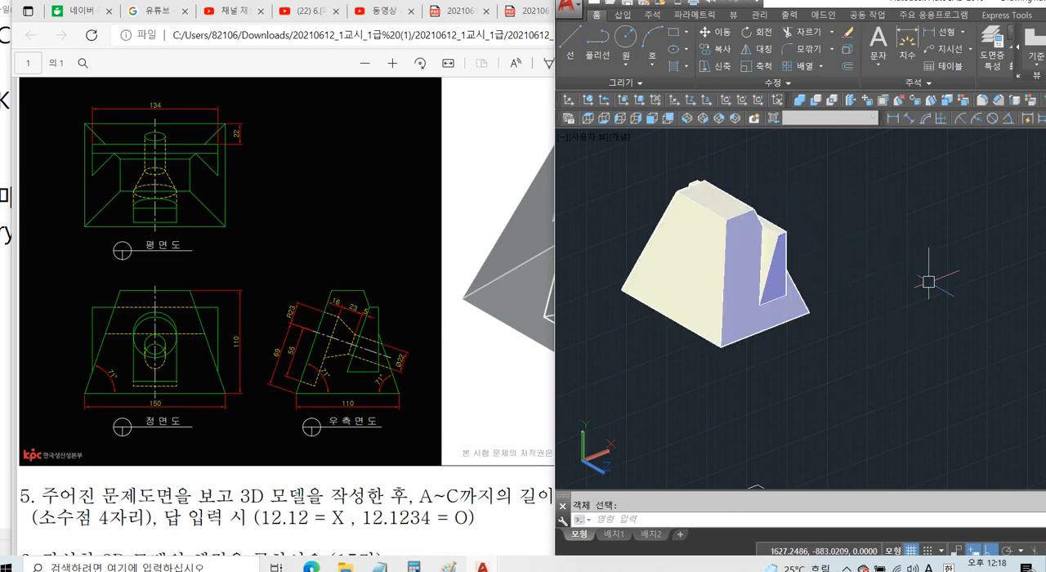
# Examine the exam drawing's front and side views for the rounded pocket's radius and full width.
pyautogui.scroll(-2, 865, 262)
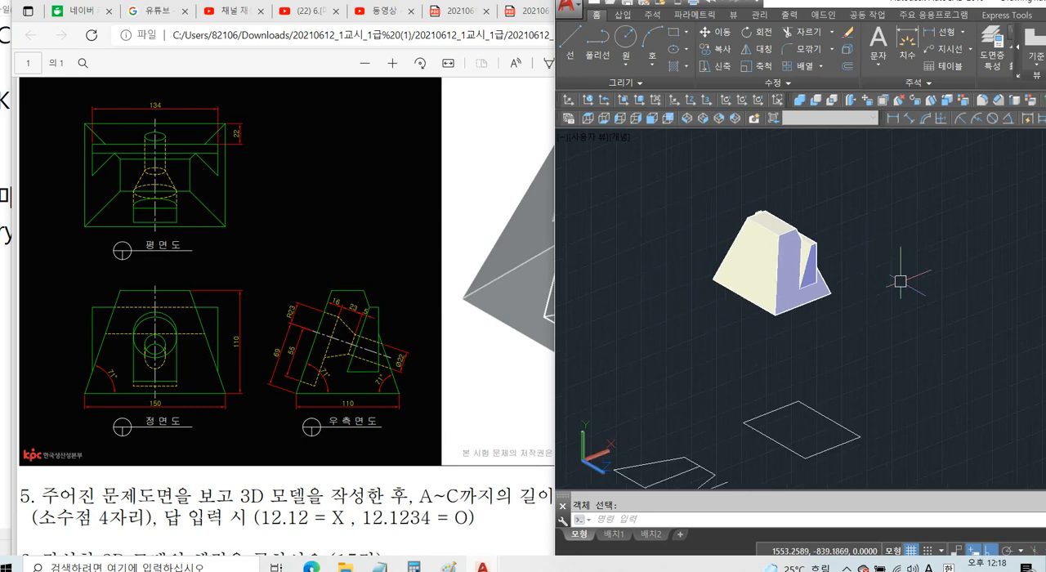
pyautogui.moveTo(910, 287); pyautogui.dragTo(847, 261, button='middle')
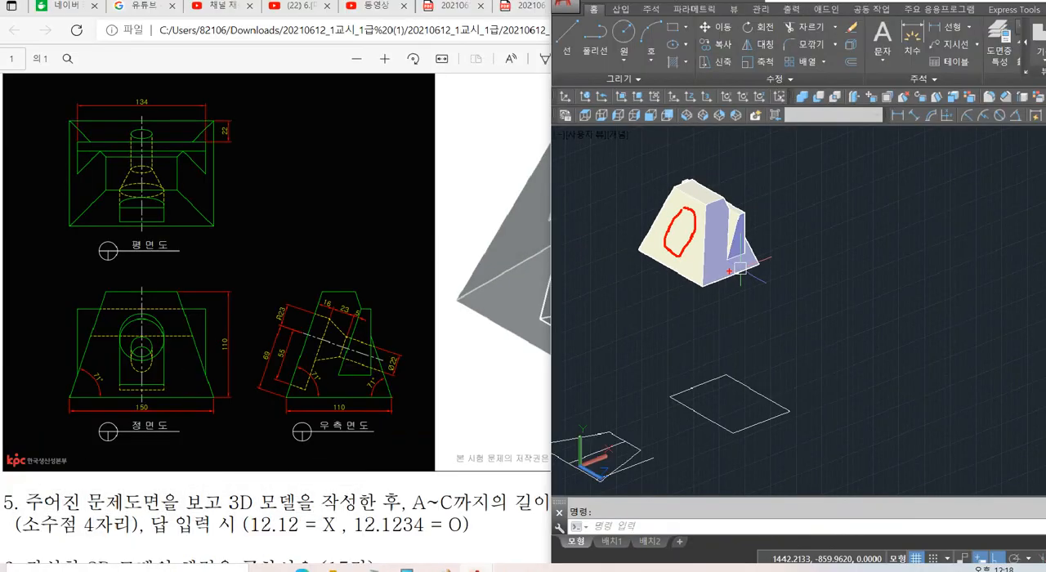
pyautogui.click(984, 420)
pyautogui.press('Escape')
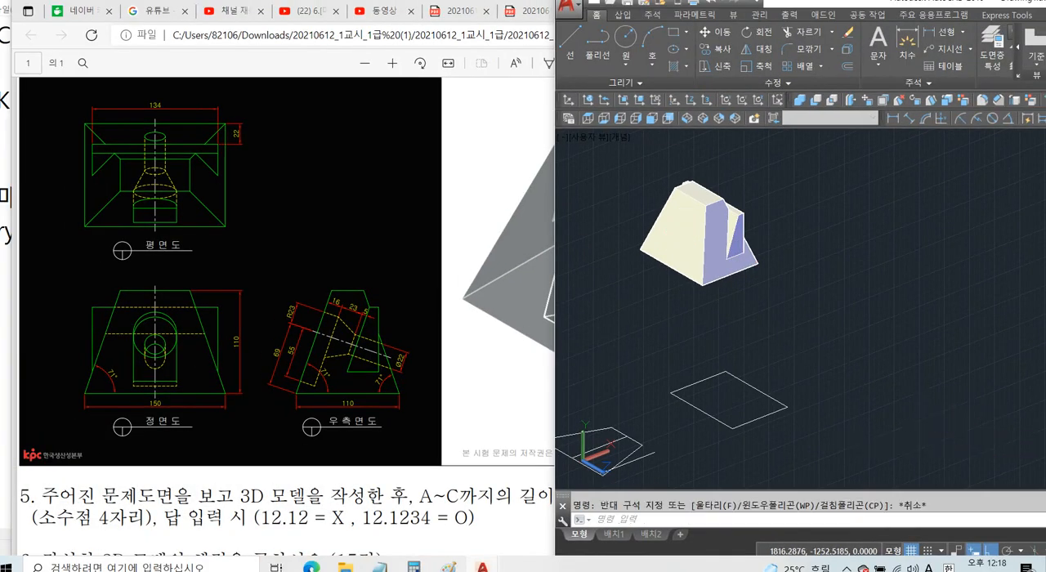
pyautogui.moveTo(919, 405); pyautogui.dragTo(709, 276, button='middle')
pyautogui.scroll(-2, 709, 276)
pyautogui.moveTo(827, 343); pyautogui.dragTo(659, 269, button='middle')
pyautogui.moveTo(712, 459); pyautogui.dragTo(682, 408, button='middle')
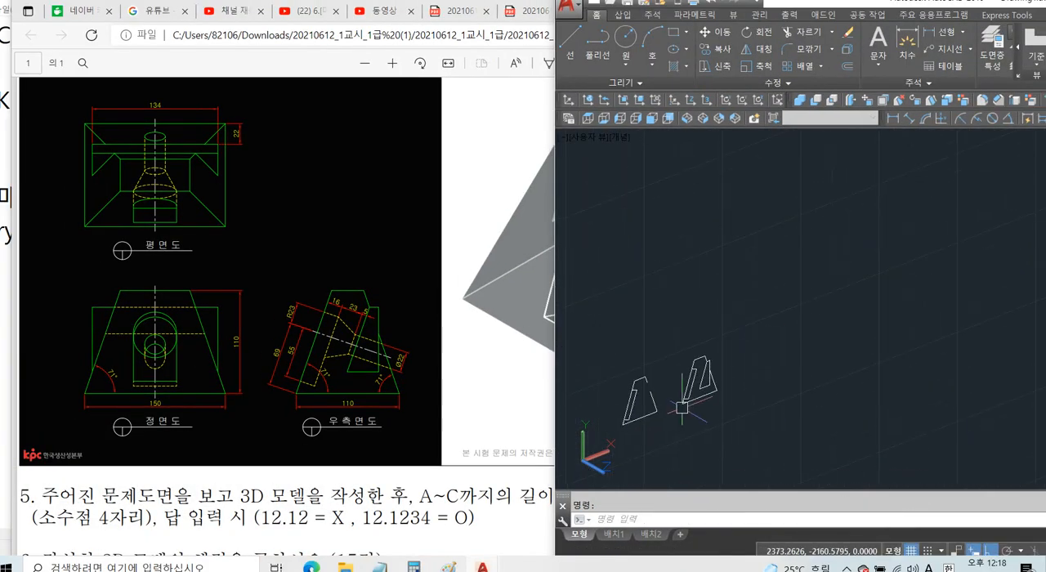
pyautogui.scroll(5, 682, 408)
pyautogui.click(713, 365)
pyautogui.press('Escape')
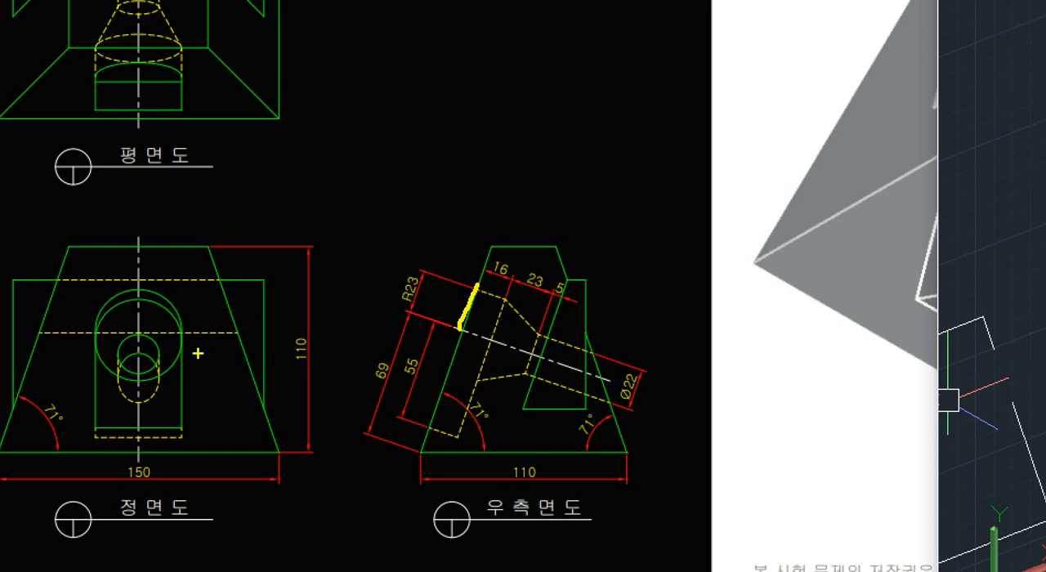
pyautogui.moveTo(139, 332); pyautogui.dragTo(147, 287)
pyautogui.moveTo(87, 336)
pyautogui.mouseDown()
pyautogui.moveTo(155, 334)
pyautogui.moveTo(100, 357)
pyautogui.moveTo(130, 319)
pyautogui.moveTo(189, 353)
pyautogui.moveTo(124, 360)
pyautogui.moveTo(181, 333)
pyautogui.mouseUp()
pyautogui.press('Escape')
pyautogui.hotkey('ctrl', '1')
pyautogui.click(139, 330)
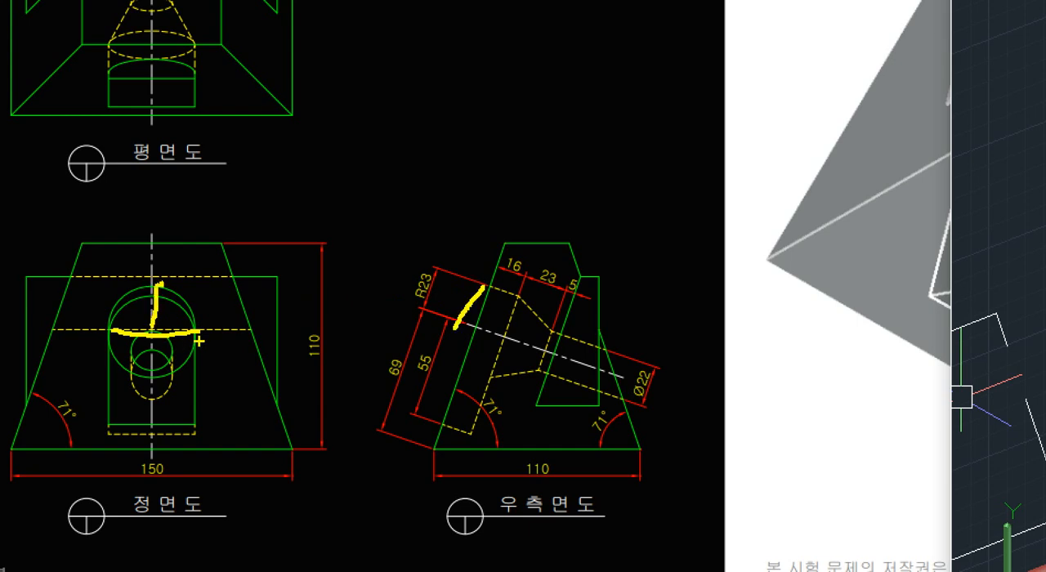
pyautogui.moveTo(199, 341)
pyautogui.mouseDown()
pyautogui.moveTo(126, 343)
pyautogui.moveTo(152, 311)
pyautogui.moveTo(201, 340)
pyautogui.mouseUp()
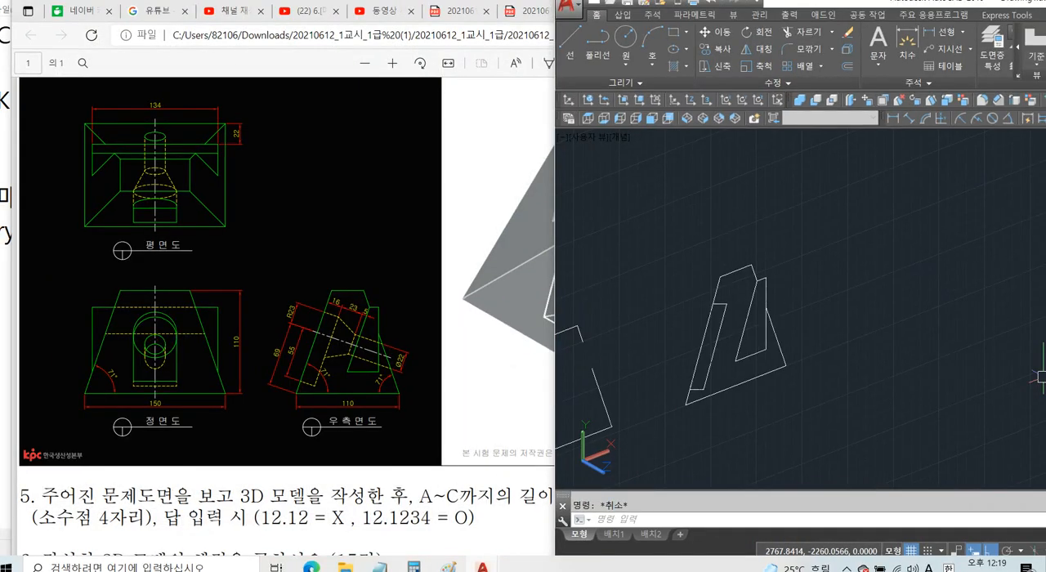
# Extrude the narrow slanted pocket profile in the pasted side view to a height of 46.
pyautogui.write('EXT')
pyautogui.press('Return')
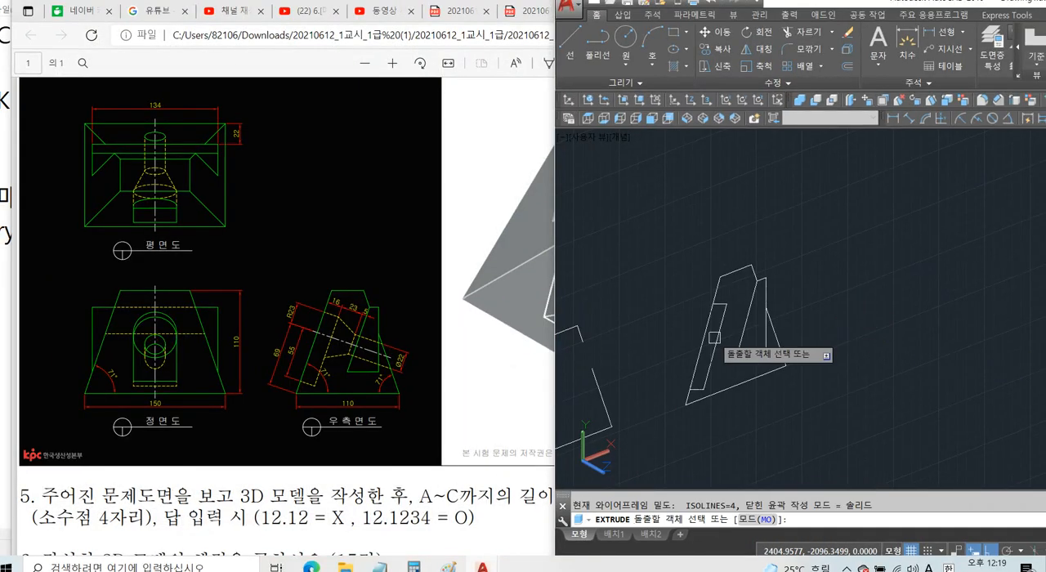
pyautogui.click(724, 350)
pyautogui.press('Return')
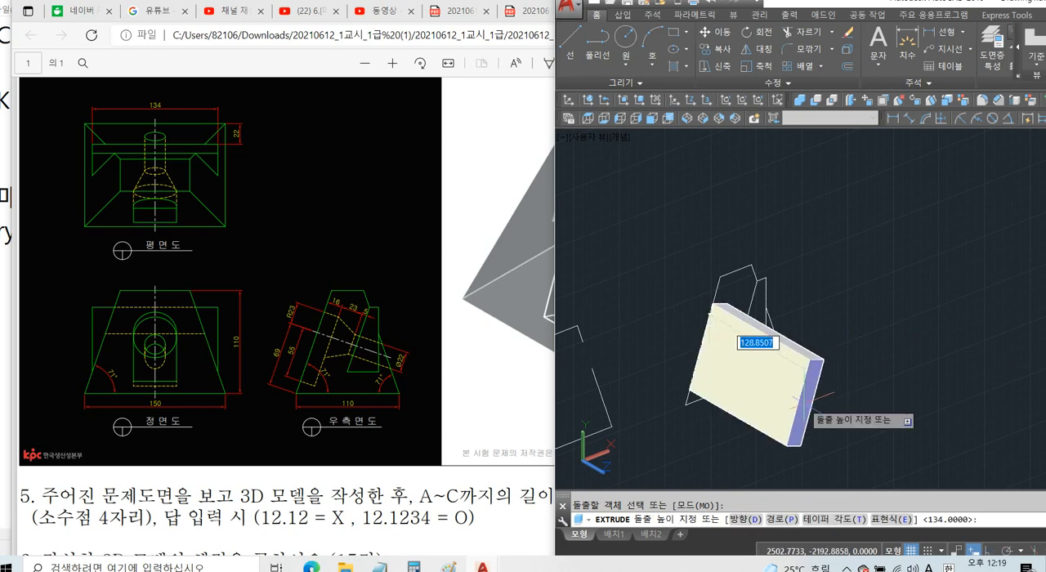
pyautogui.write('46')
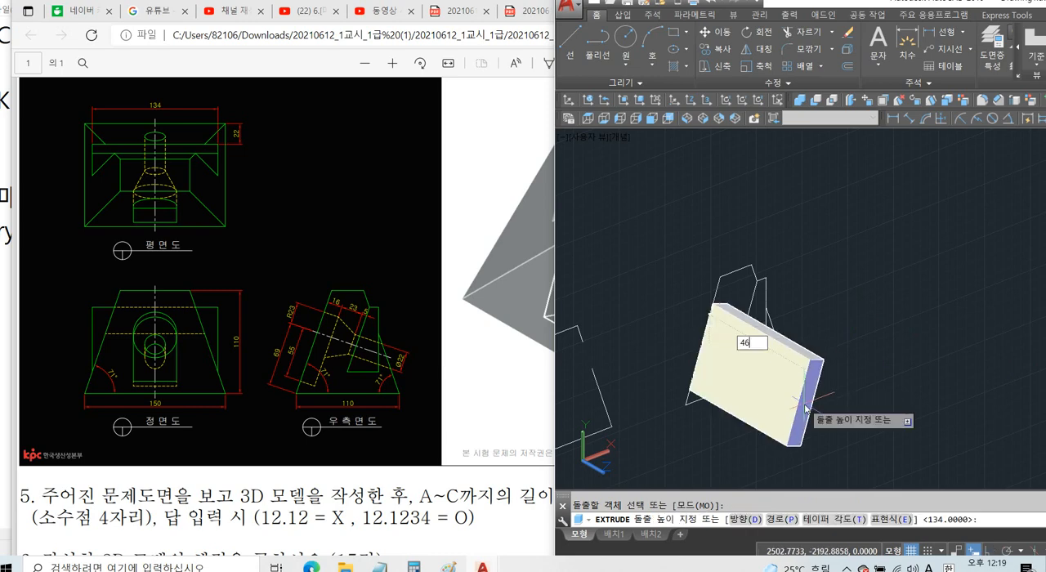
pyautogui.press('Return')
# Move the extruded pocket solid 23 in the negative Z direction to centre it on the side-view outline.
pyautogui.scroll(2, 676, 393)
pyautogui.scroll(1, 678, 390)
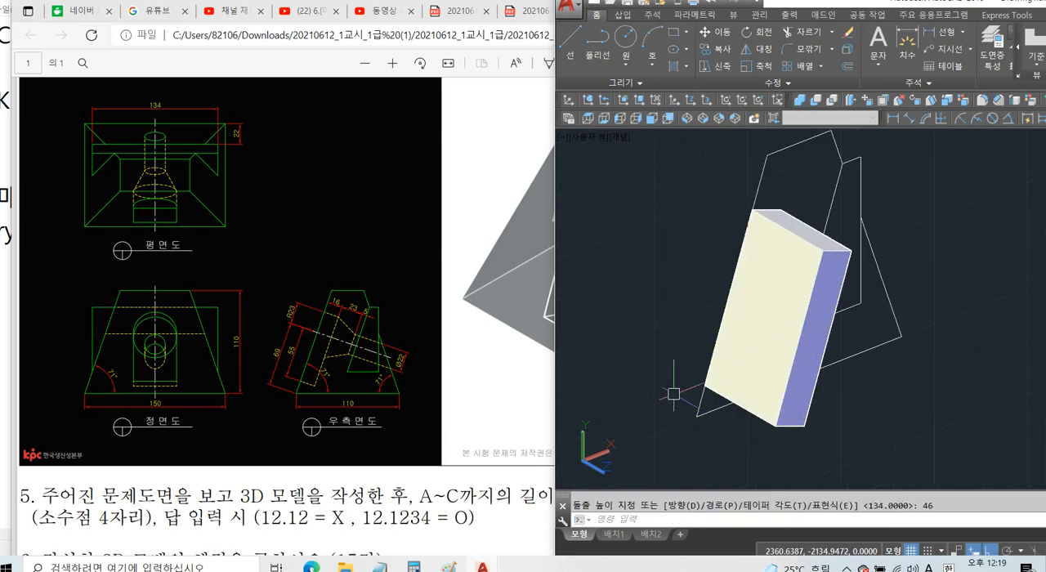
pyautogui.scroll(1, 711, 362)
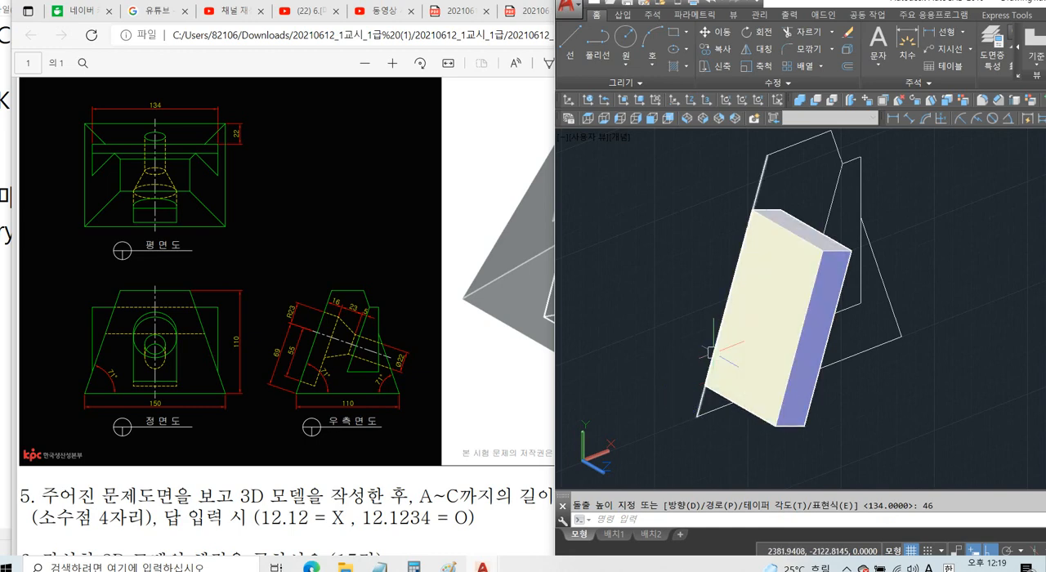
pyautogui.write('m')
pyautogui.press('Return')
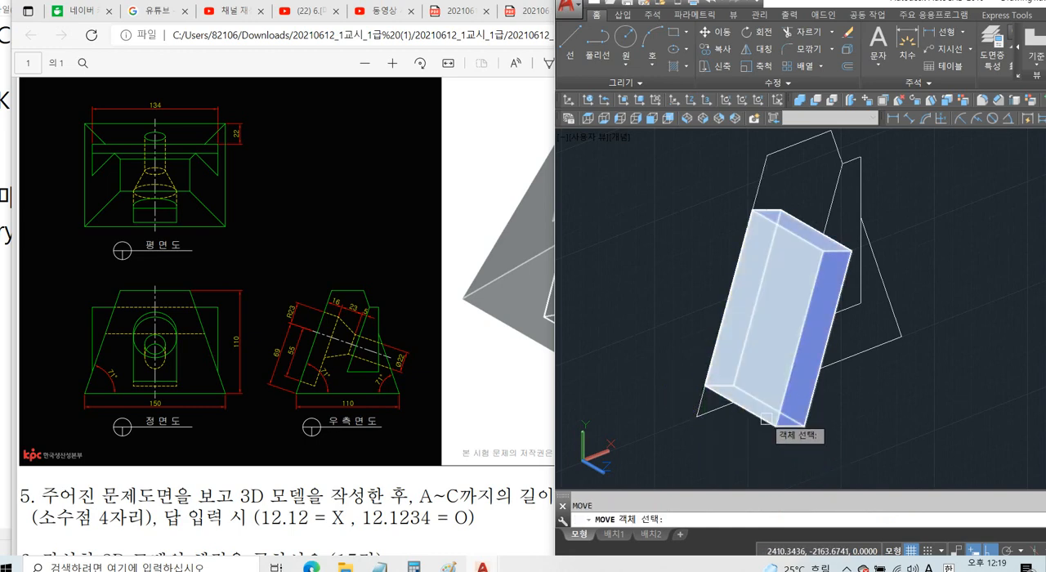
pyautogui.click(770, 421)
pyautogui.press('Return')
pyautogui.click(694, 419)
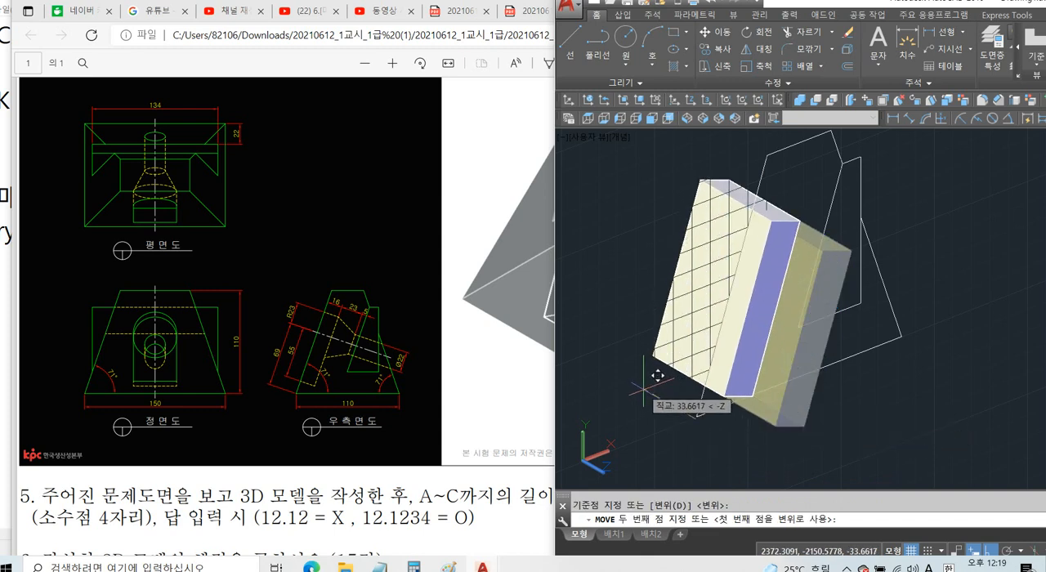
pyautogui.write('23')
pyautogui.press('Return')
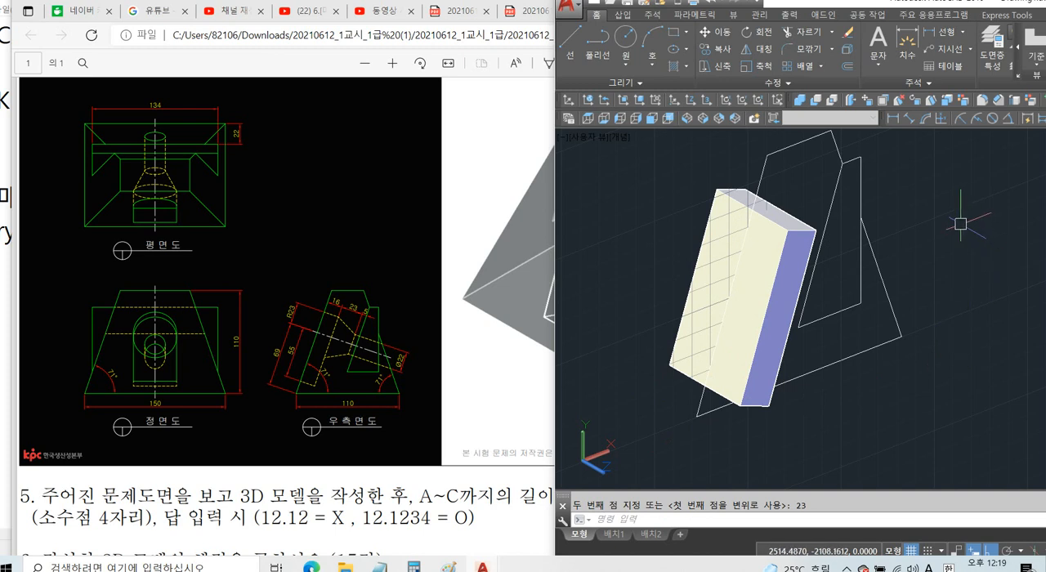
# Fillet the two short upper edges of the pocket solid with a radius of 23 to round its top.
pyautogui.moveTo(948, 229); pyautogui.dragTo(937, 244, button='middle')
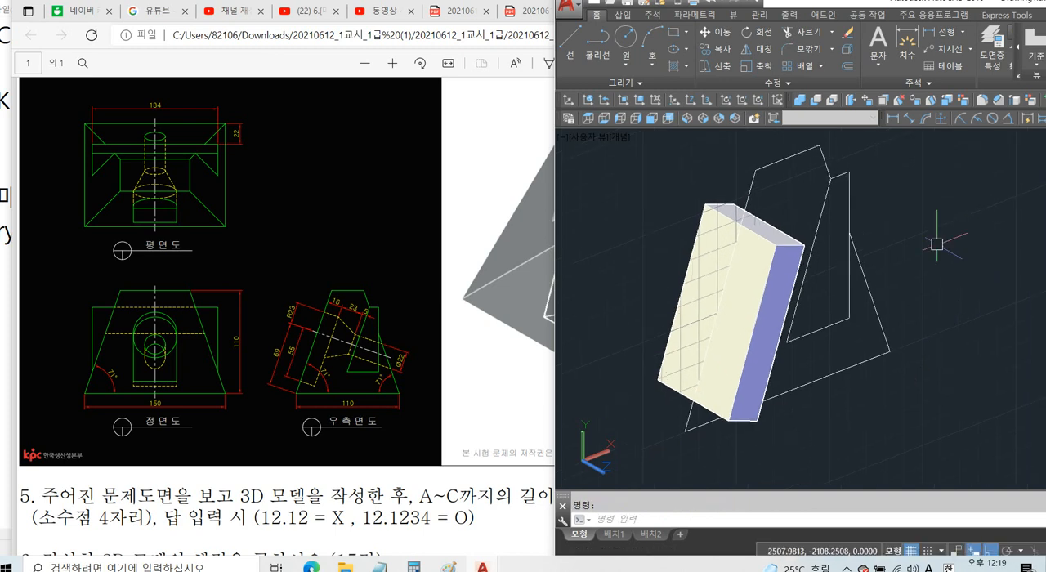
pyautogui.write('f')
pyautogui.press('Return')
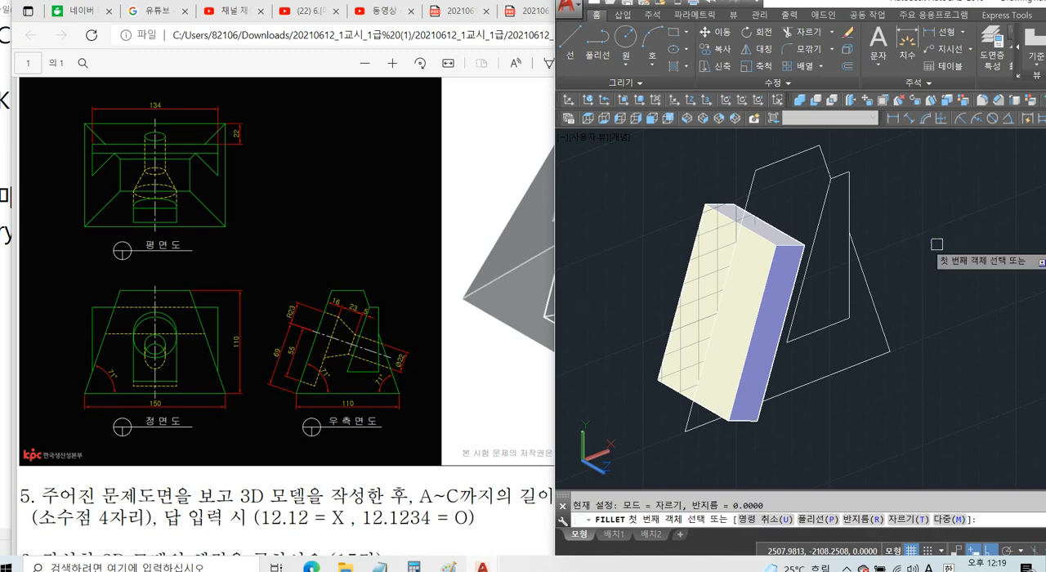
pyautogui.write('R')
pyautogui.press('Return')
pyautogui.write('23')
pyautogui.press('Return')
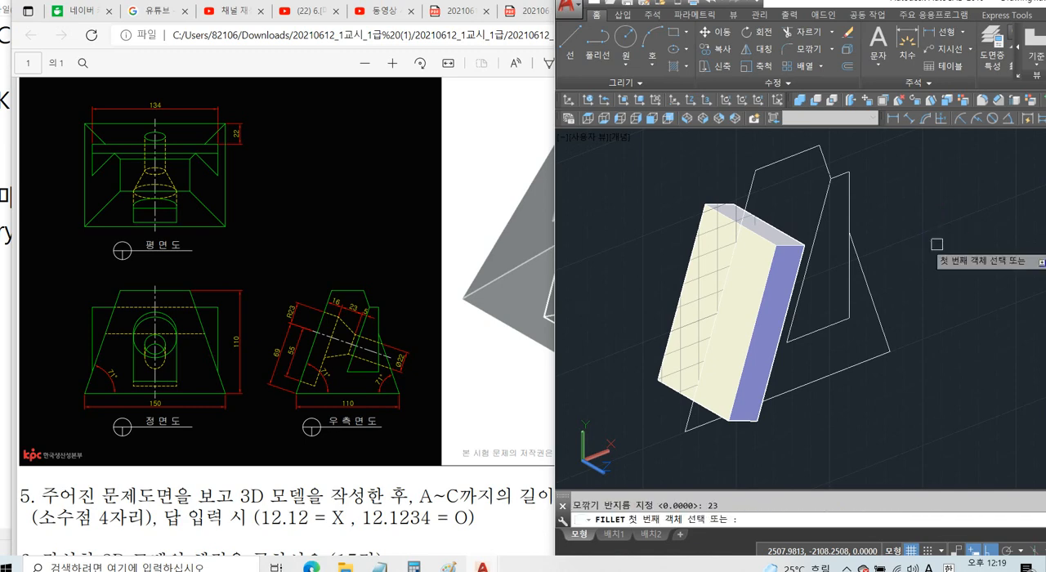
pyautogui.scroll(3, 809, 242)
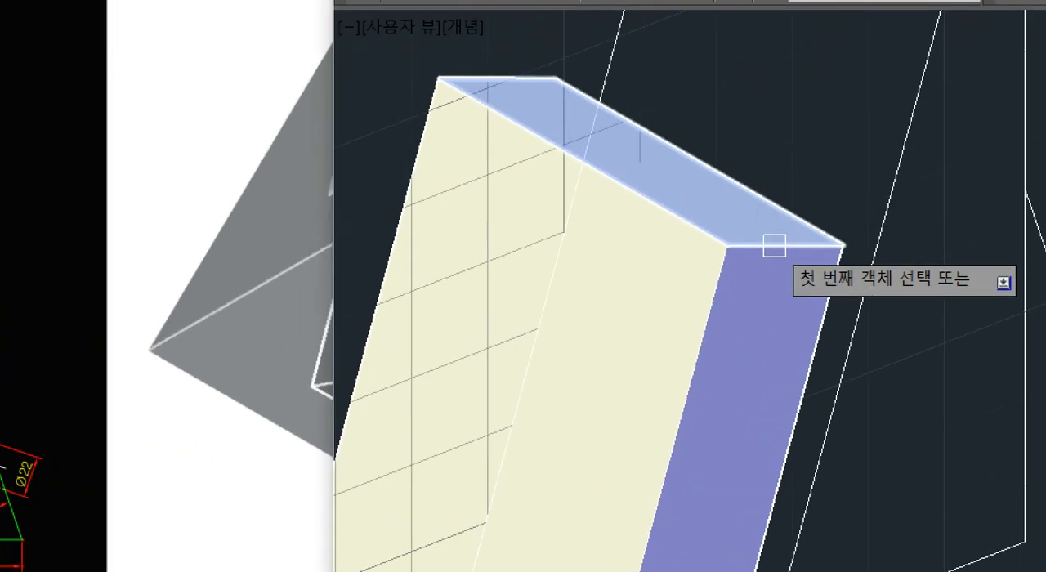
pyautogui.moveTo(739, 249); pyautogui.dragTo(811, 244)
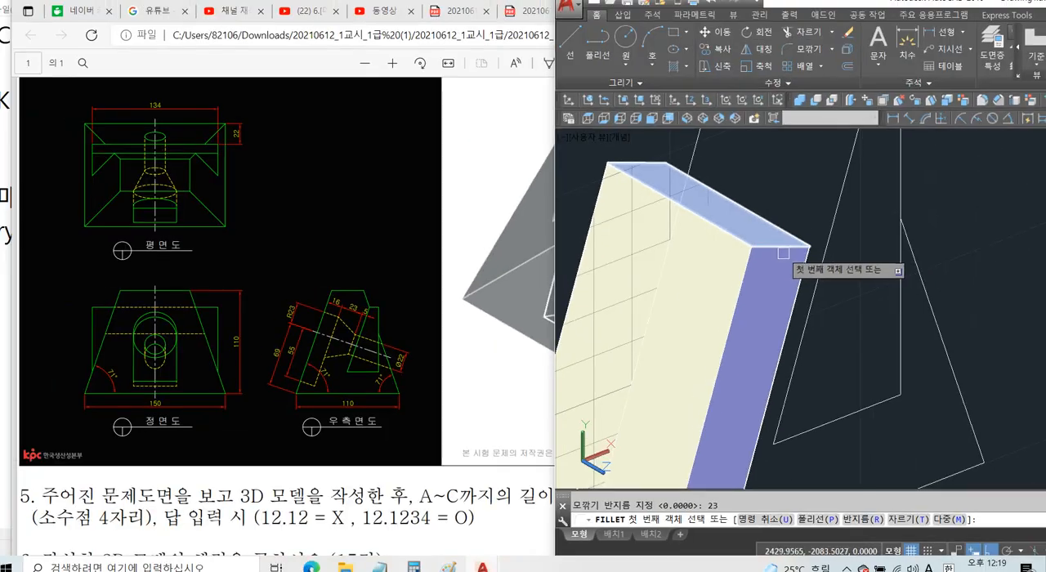
pyautogui.click(774, 245)
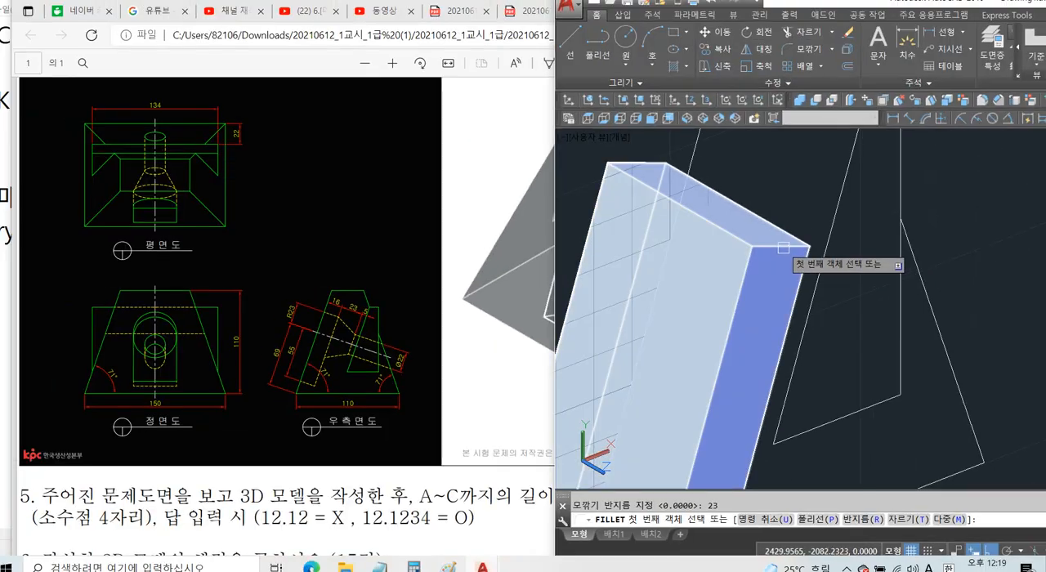
pyautogui.press('Return')
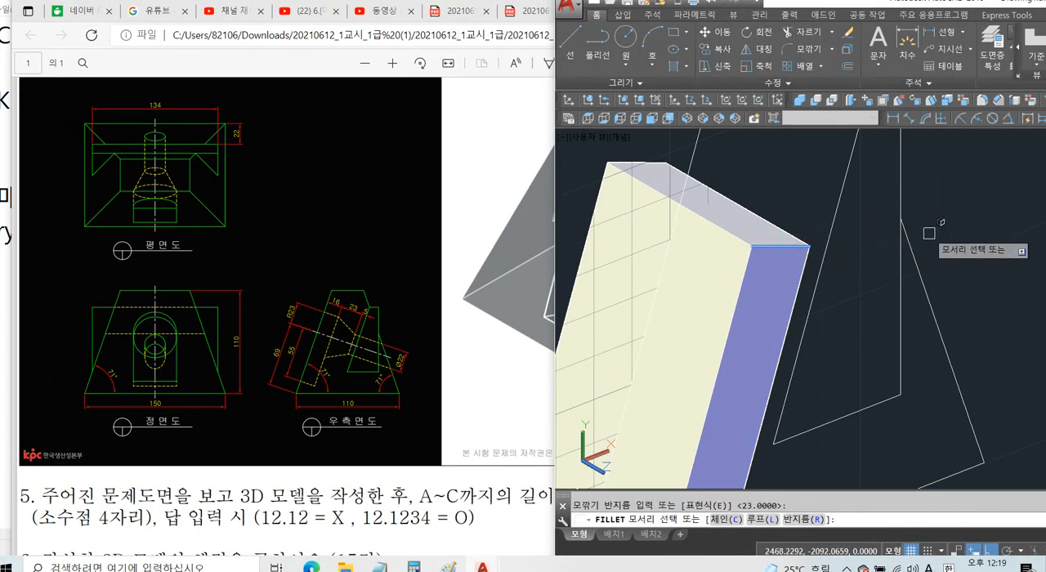
pyautogui.write('C')
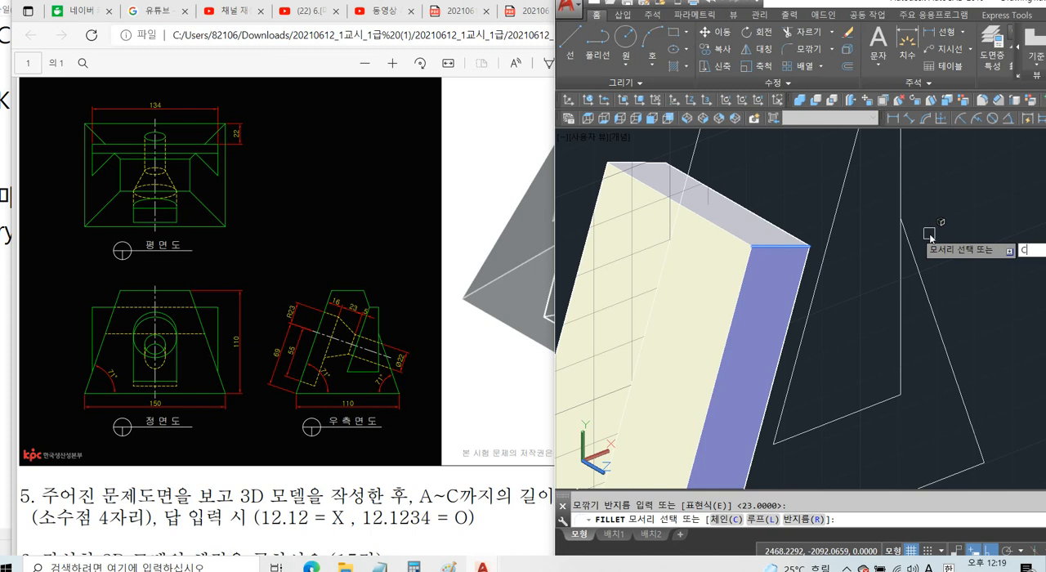
pyautogui.press('Return')
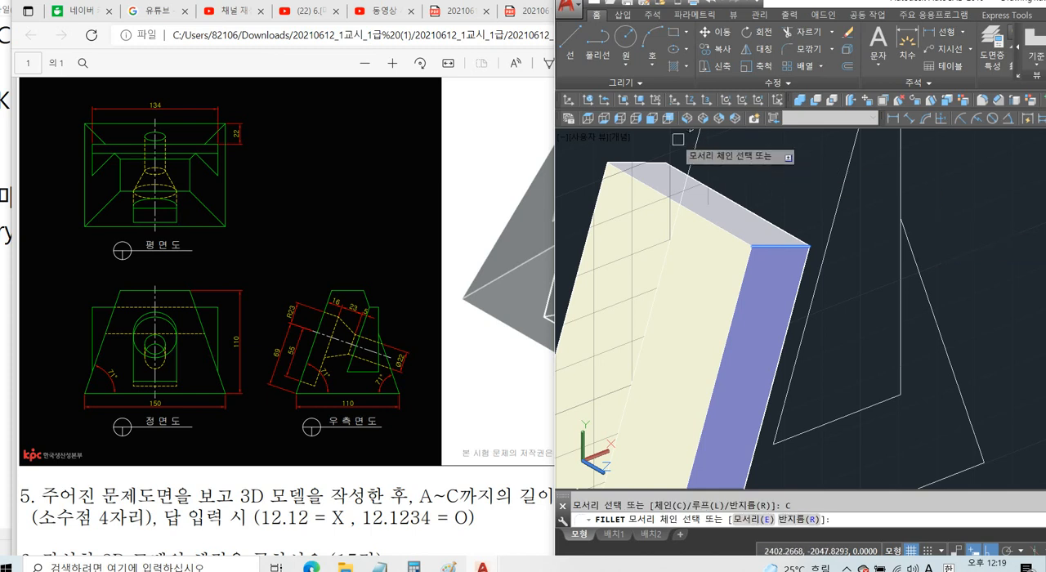
pyautogui.click(645, 159)
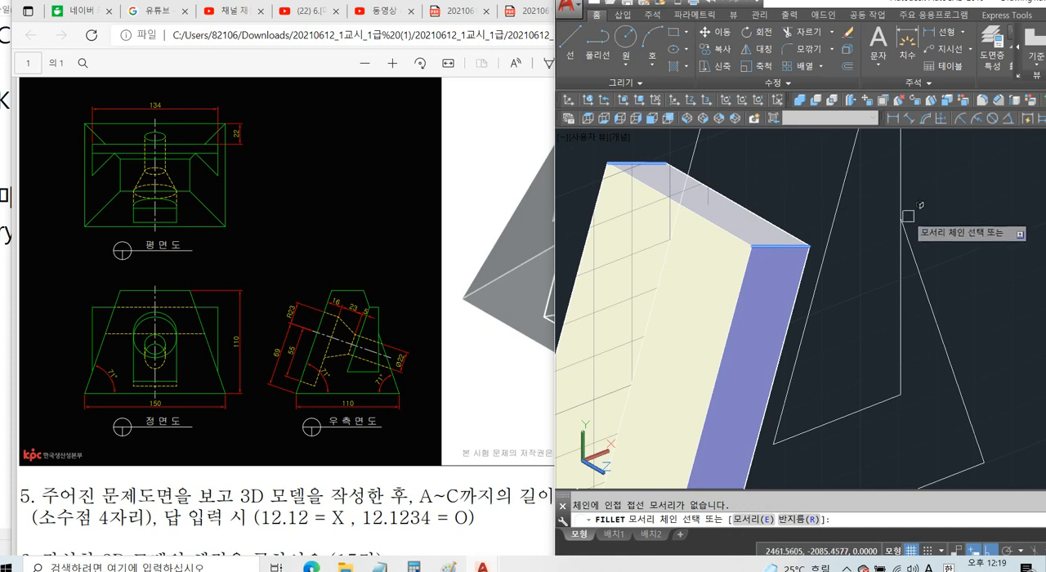
pyautogui.press('Return')
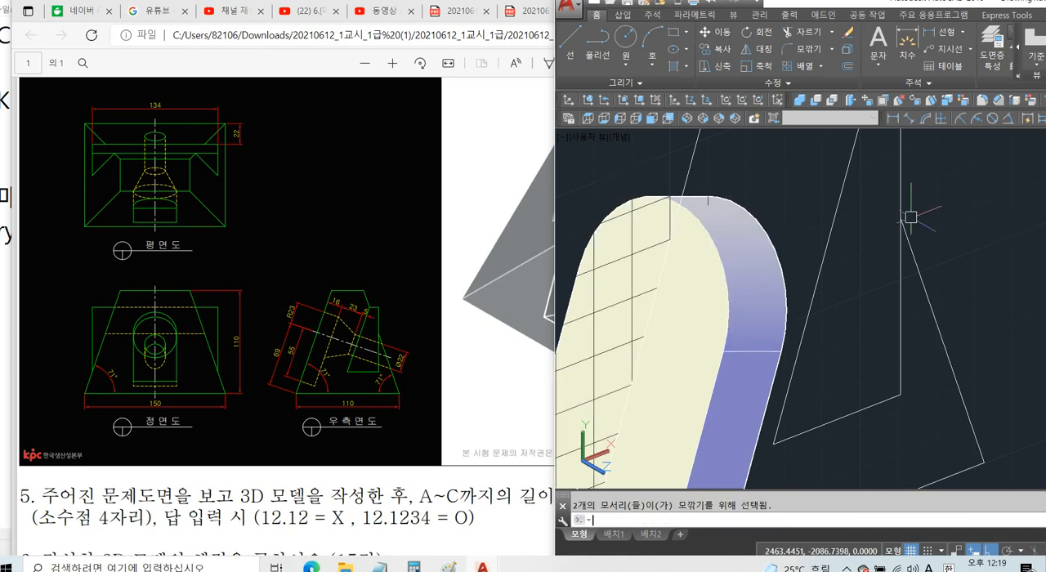
pyautogui.press('Escape')
# Move the rounded pocket solid from the lower corner of the side-view outline to the midpoint of the tapered body's front bottom edge.
pyautogui.scroll(-4, 899, 237)
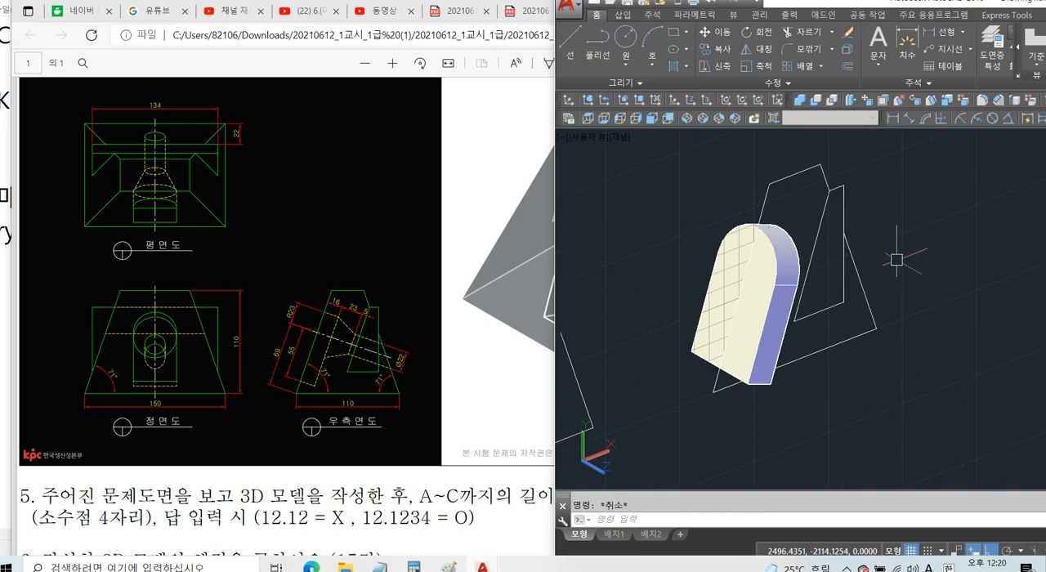
pyautogui.write('m')
pyautogui.press('Return')
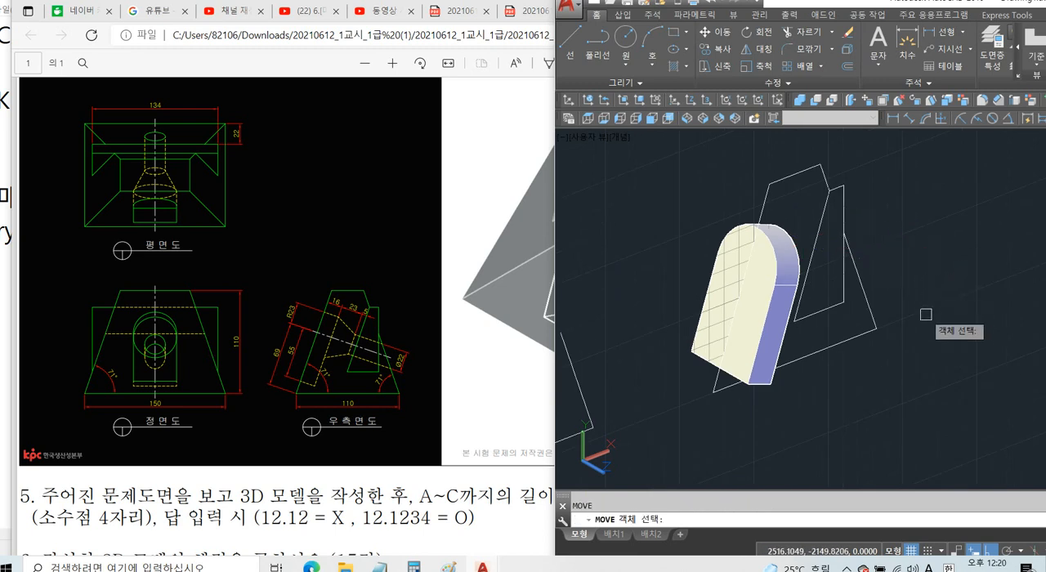
pyautogui.click(776, 324)
pyautogui.press('Return')
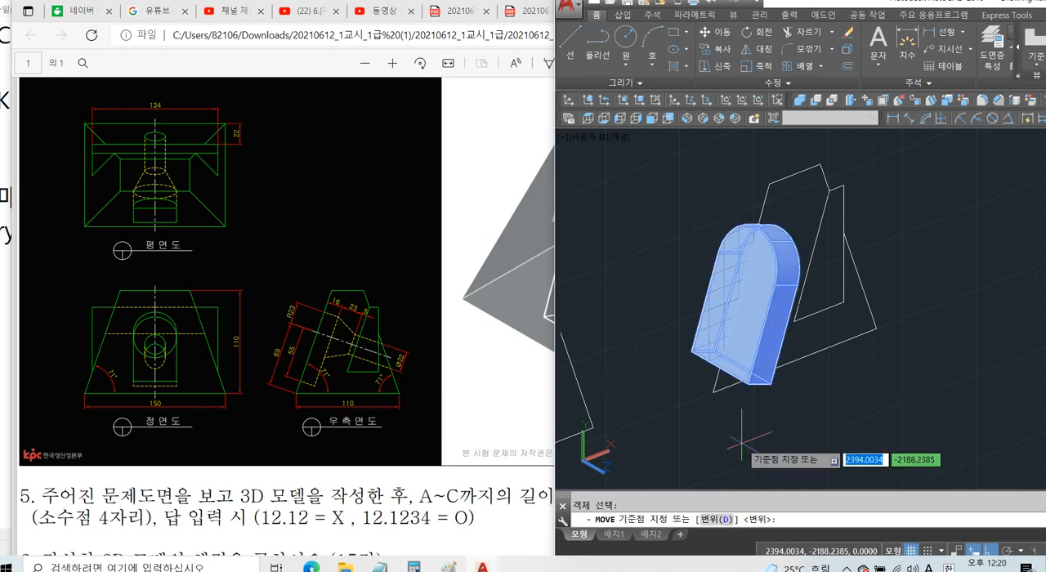
pyautogui.click(713, 392)
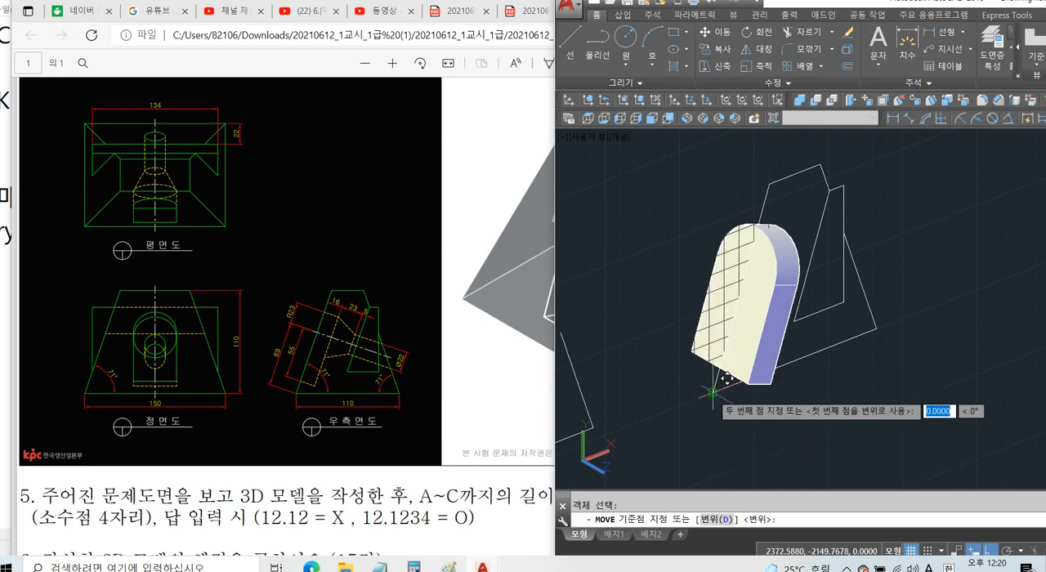
pyautogui.scroll(-6, 725, 378)
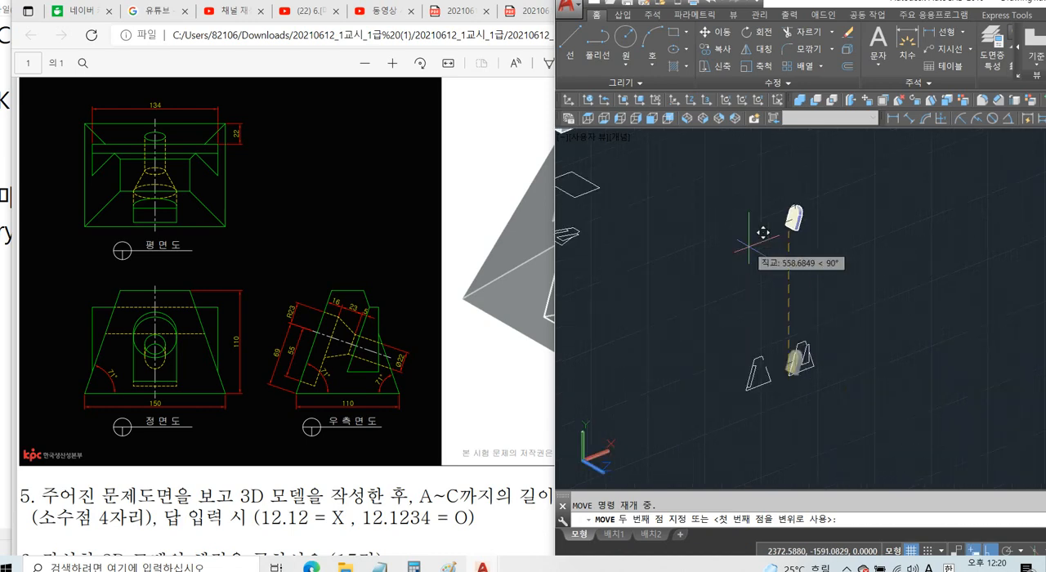
pyautogui.scroll(6, 744, 286)
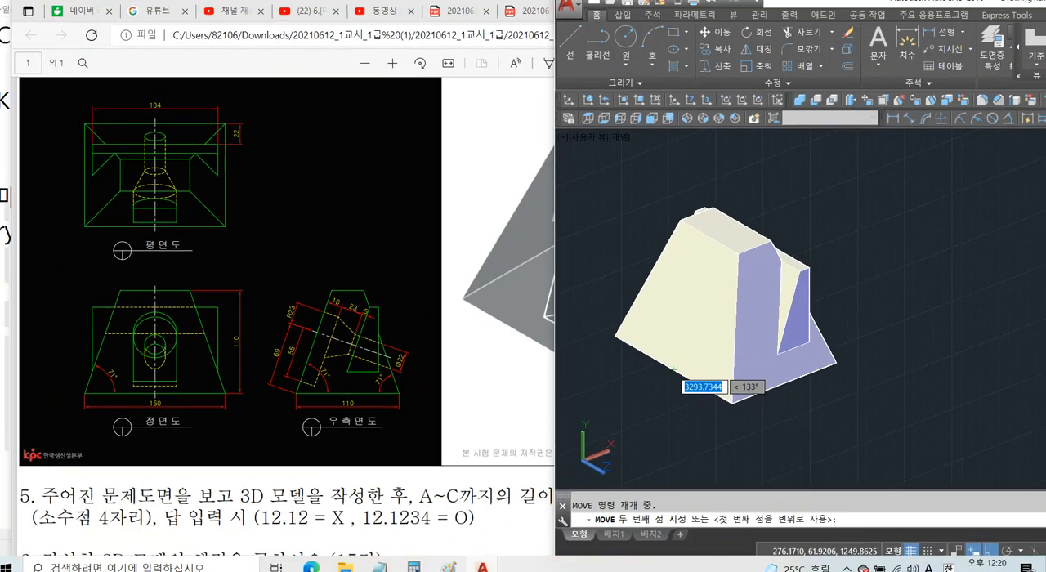
pyautogui.scroll(2, 651, 402)
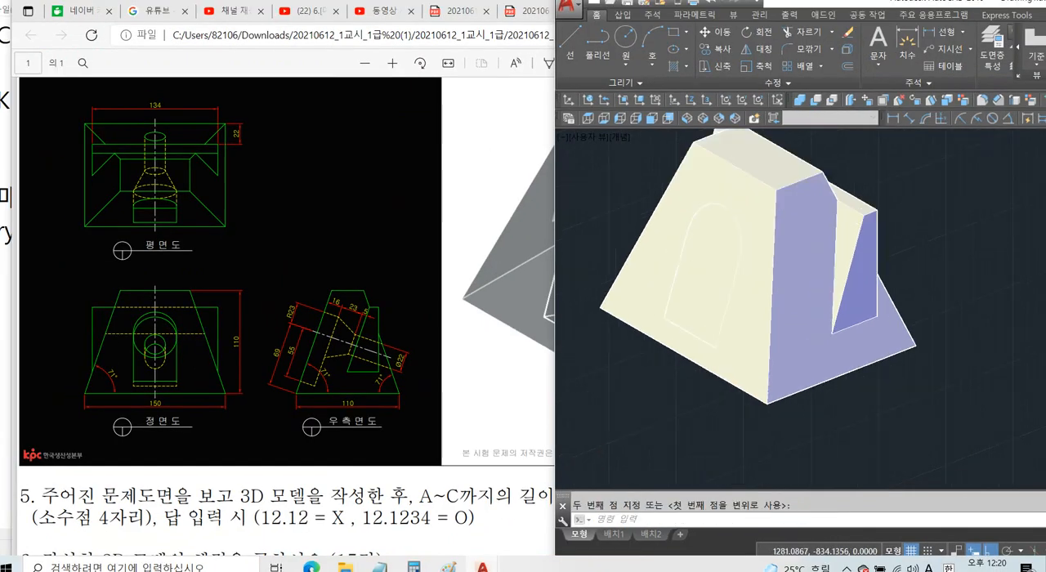
# Switch the model's visual style to 2D Wireframe.
pyautogui.moveTo(662, 390); pyautogui.dragTo(652, 410, button='middle')
pyautogui.write('sha')
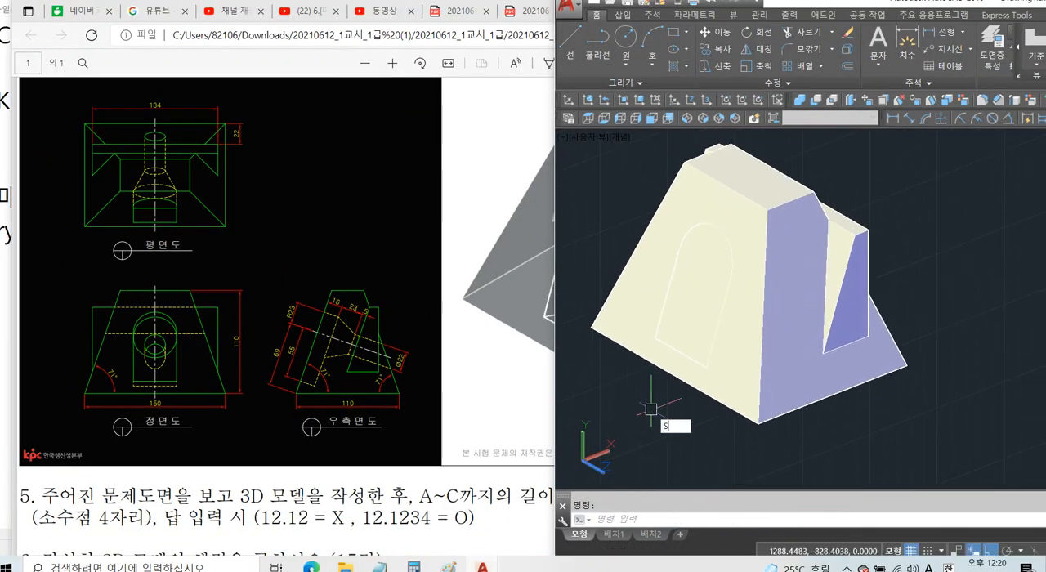
pyautogui.press('Return')
pyautogui.write('2')
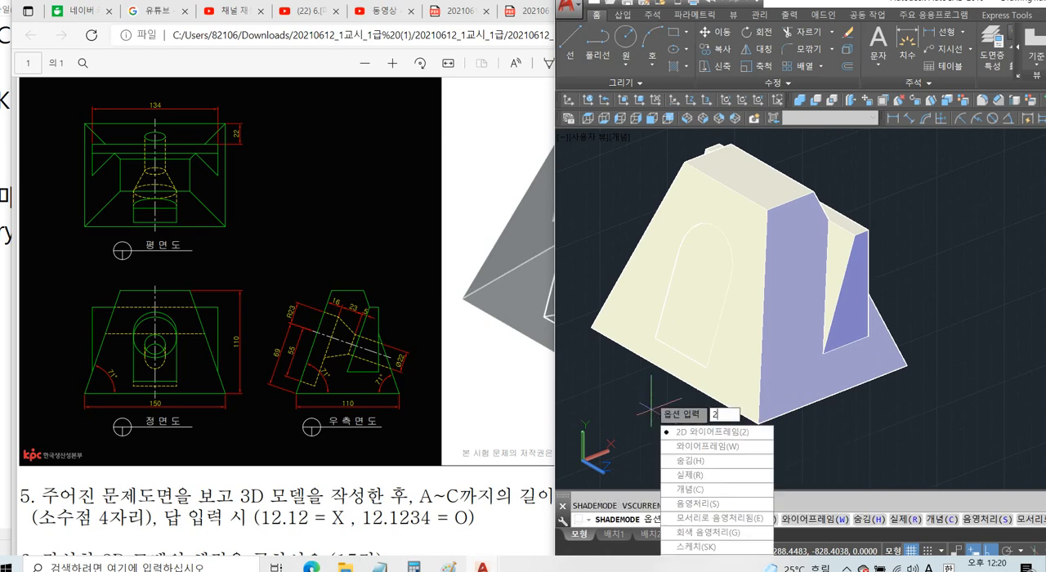
pyautogui.press('Return')
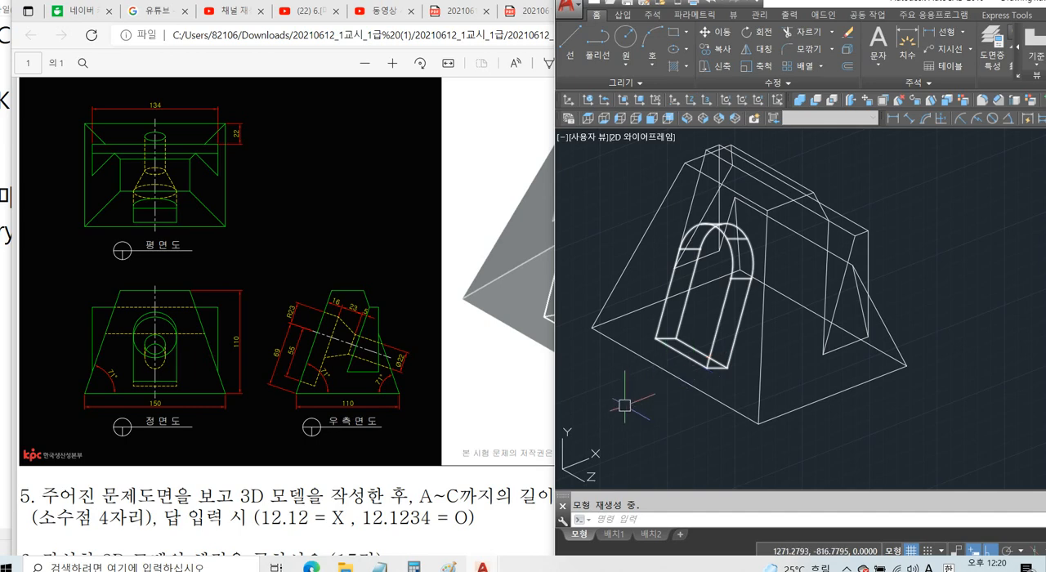
# Subtract the rounded pocket solid from the tapered body.
pyautogui.write('su')
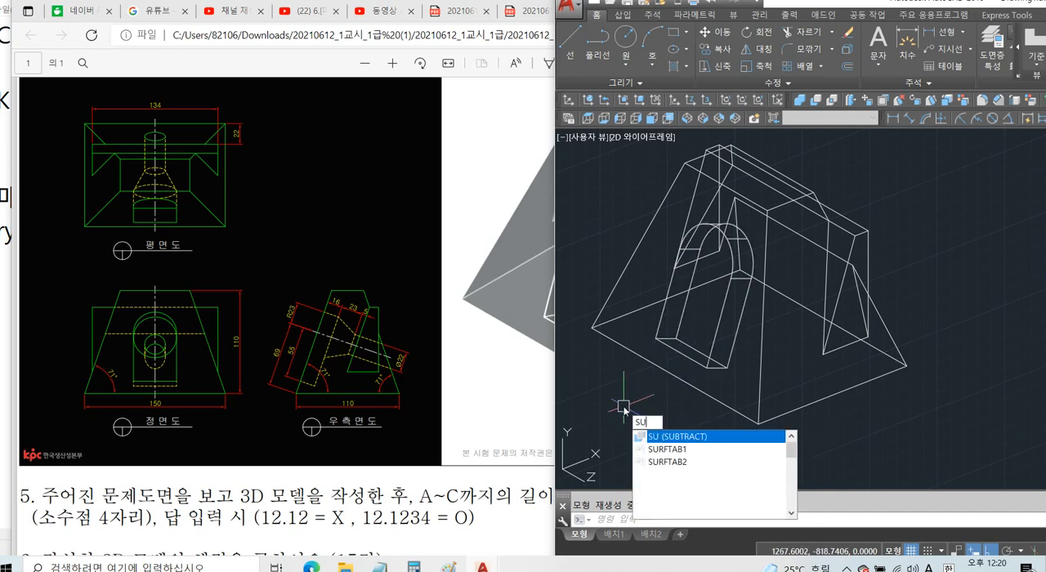
pyautogui.press('Return')
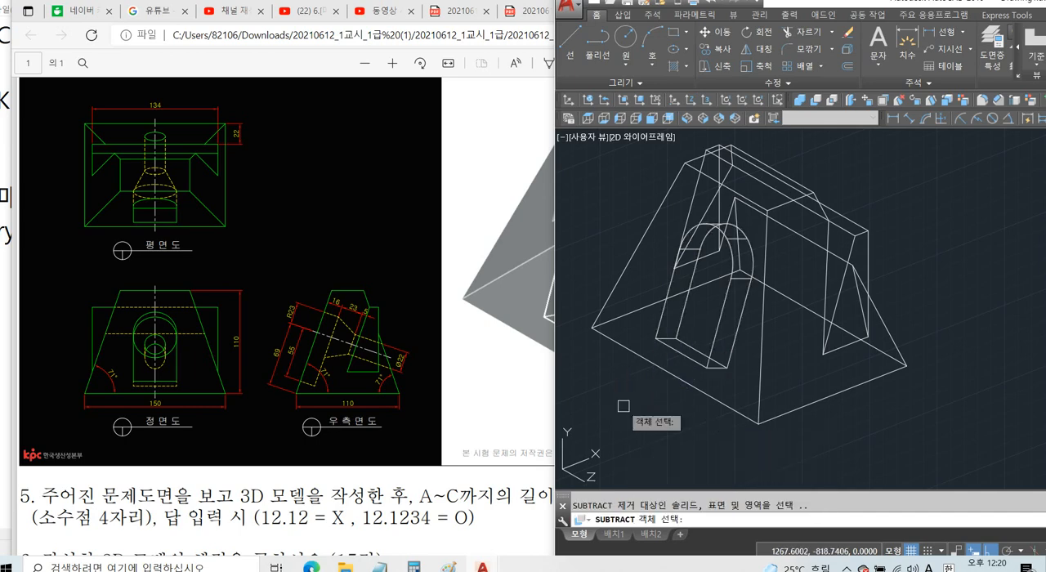
pyautogui.click(697, 393)
pyautogui.press('Return')
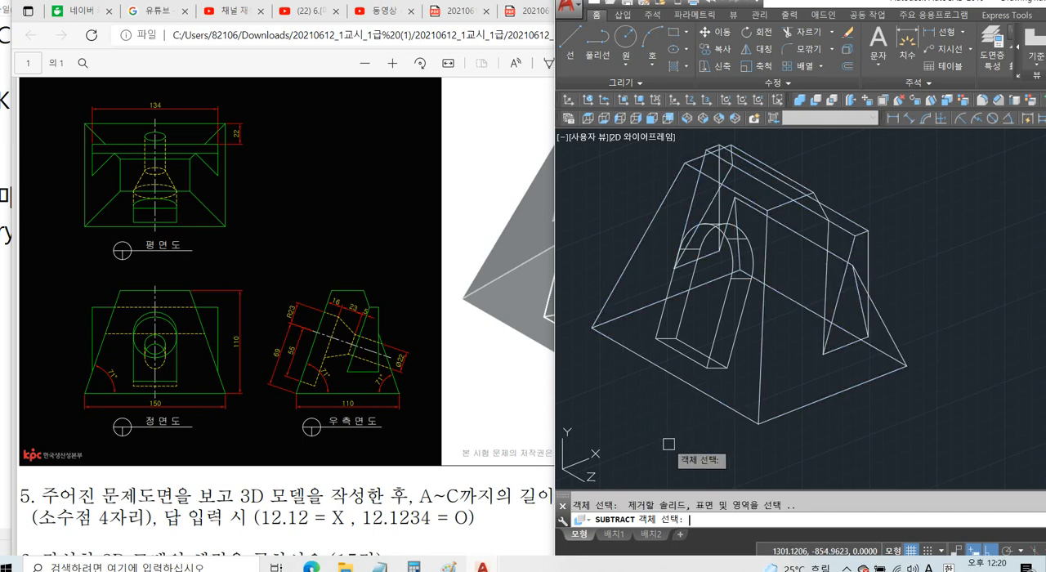
pyautogui.click(719, 354)
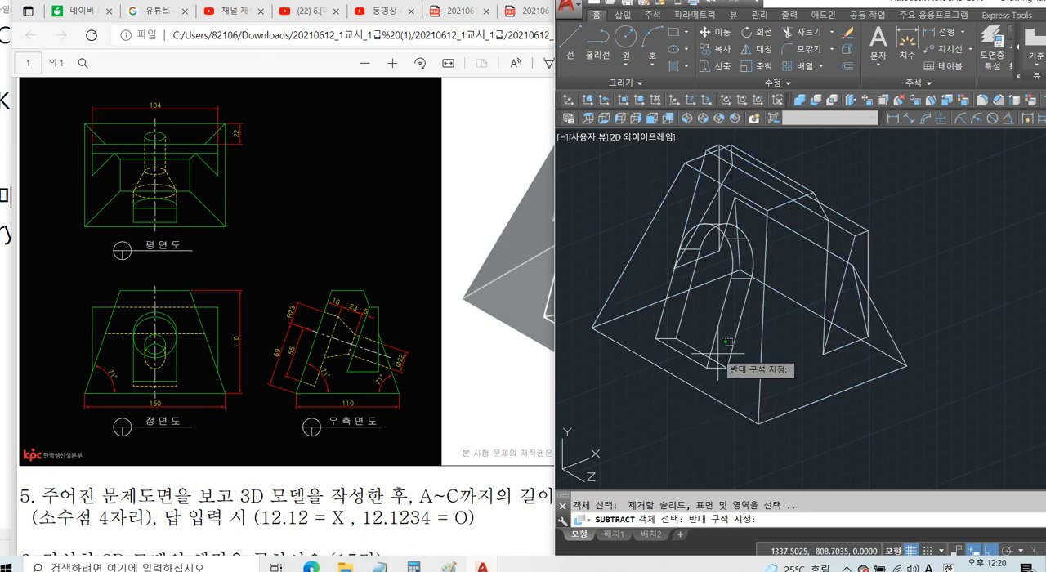
pyautogui.click(709, 333)
pyautogui.press('Return')
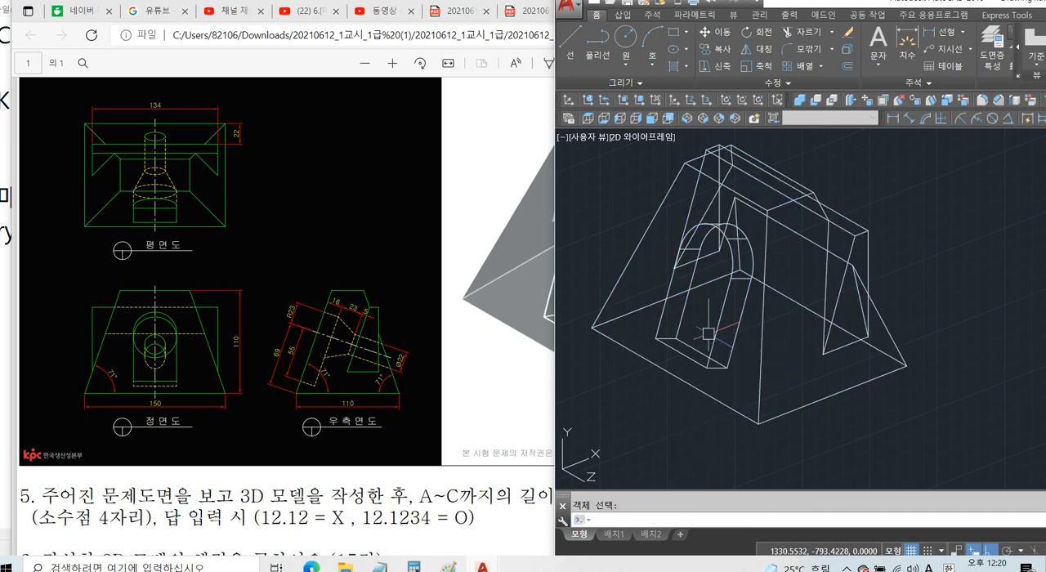
# Display the model in the Conceptual visual style to check the cut pocket.
pyautogui.write('SHADEMODE')
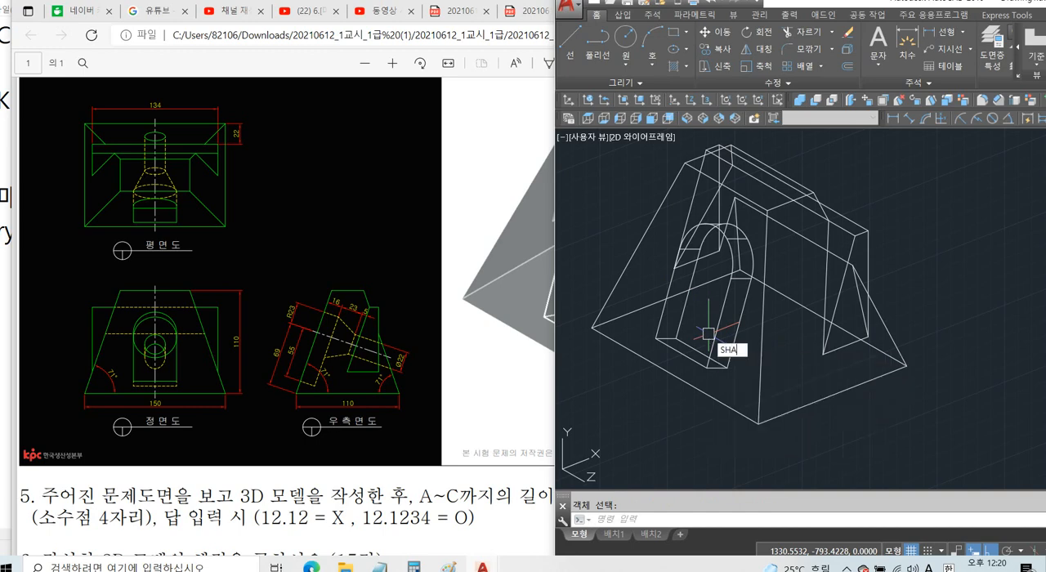
pyautogui.press('Return')
pyautogui.write('c')
pyautogui.press('Return')
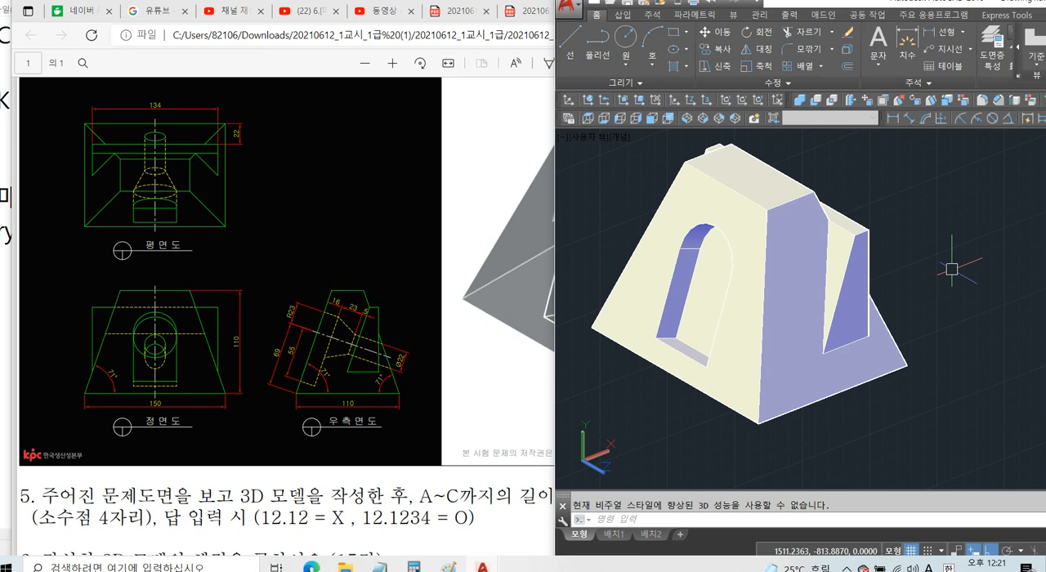
# Return to 2D Wireframe display, reset the UCS to World and set the plan view of it.
pyautogui.write('SHA')
pyautogui.press('Return')
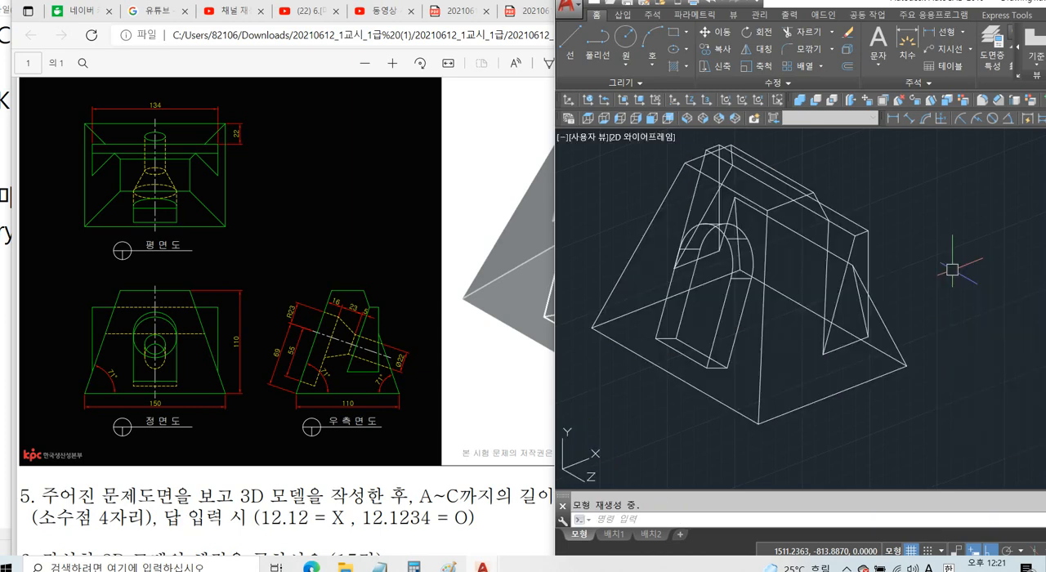
pyautogui.write('UCS')
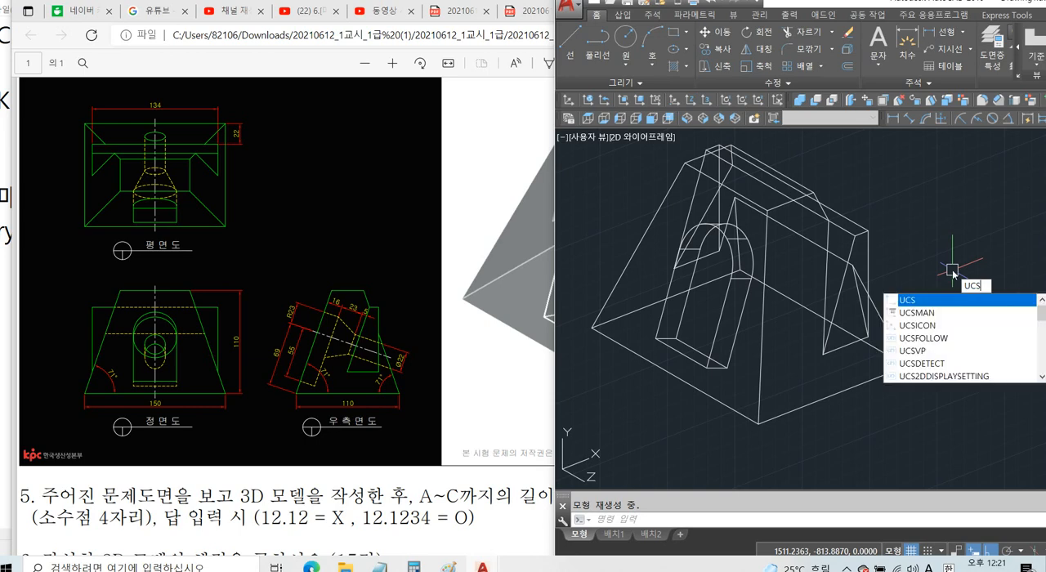
pyautogui.press('Return')
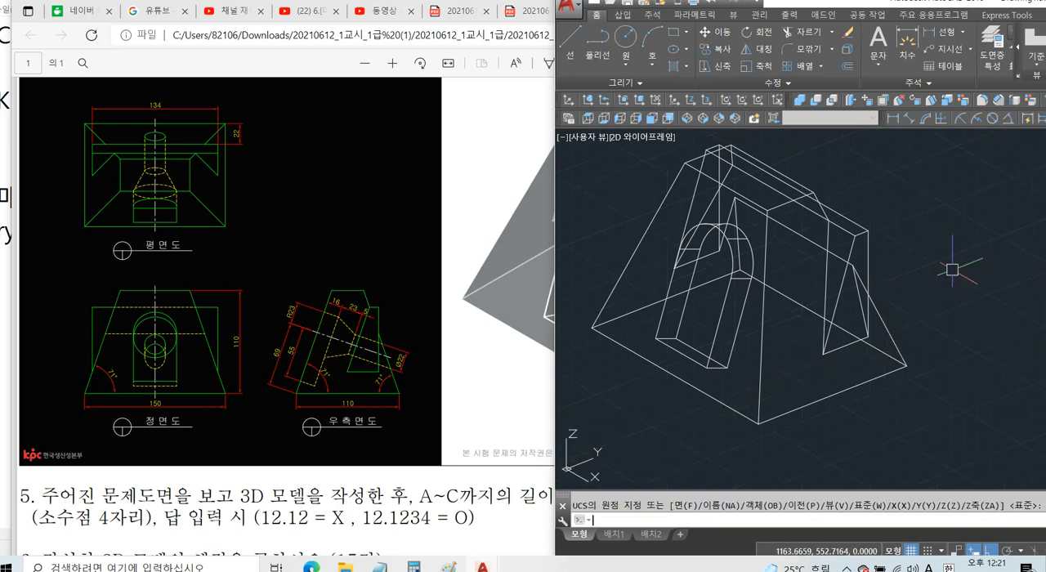
pyautogui.write('P')
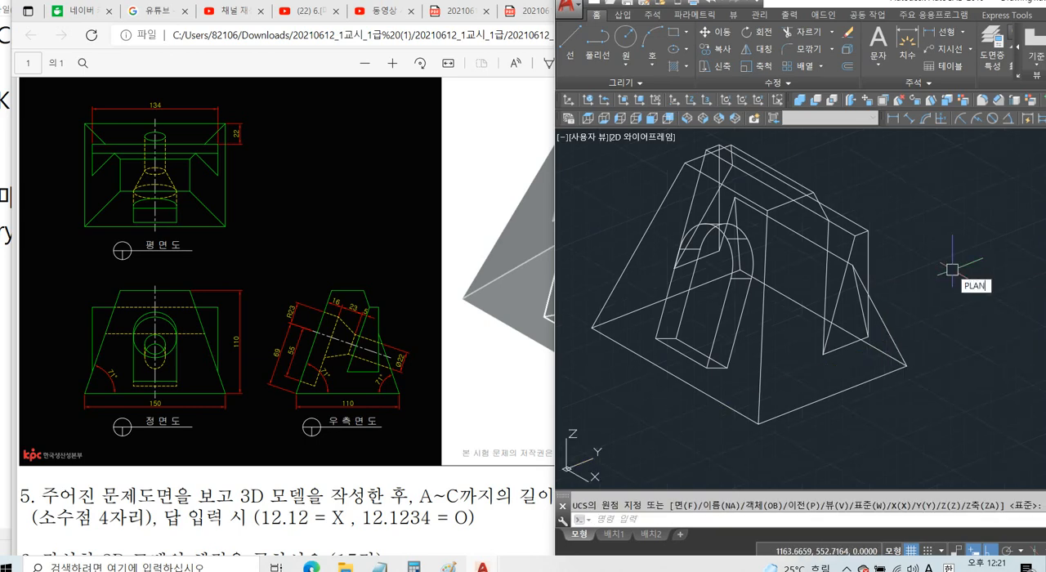
pyautogui.write('LAN')
pyautogui.press('Return')
pyautogui.press('Return')
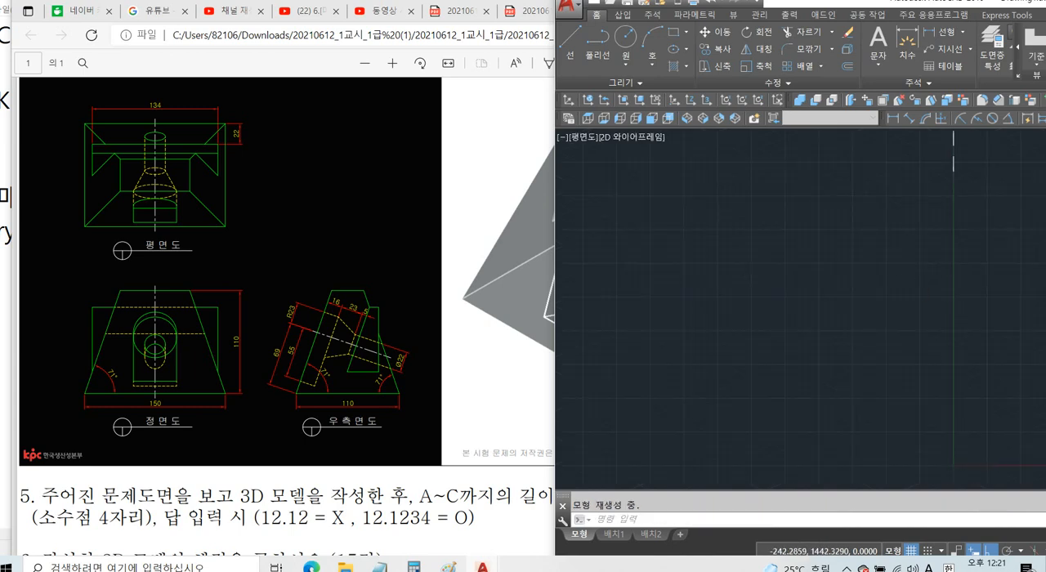
# Explode the side view's body, pocket and wedge outlines into separate lines.
pyautogui.scroll(5, 756, 294)
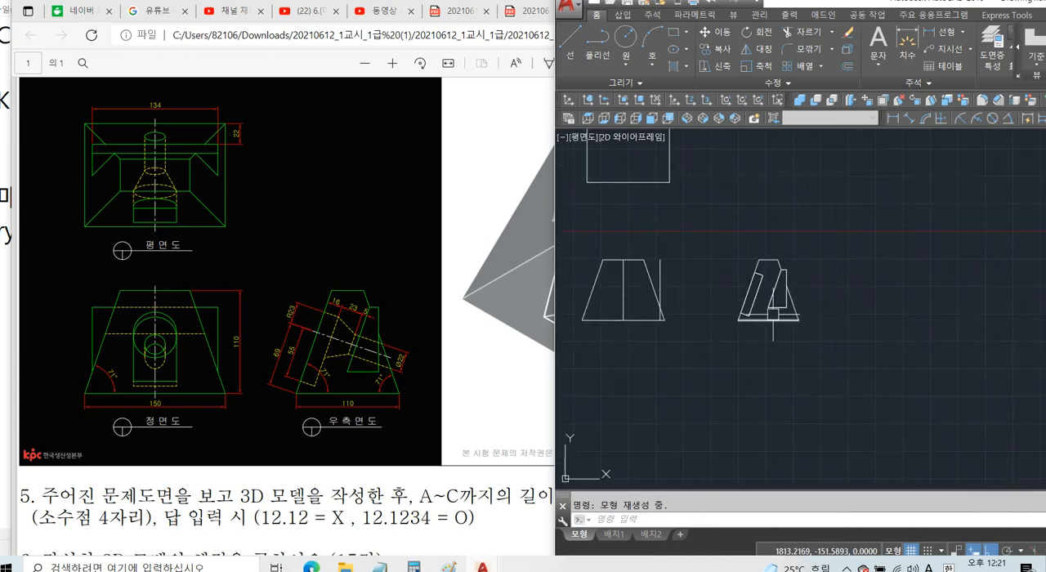
pyautogui.scroll(6, 772, 313)
pyautogui.moveTo(761, 270); pyautogui.dragTo(762, 251, button='middle')
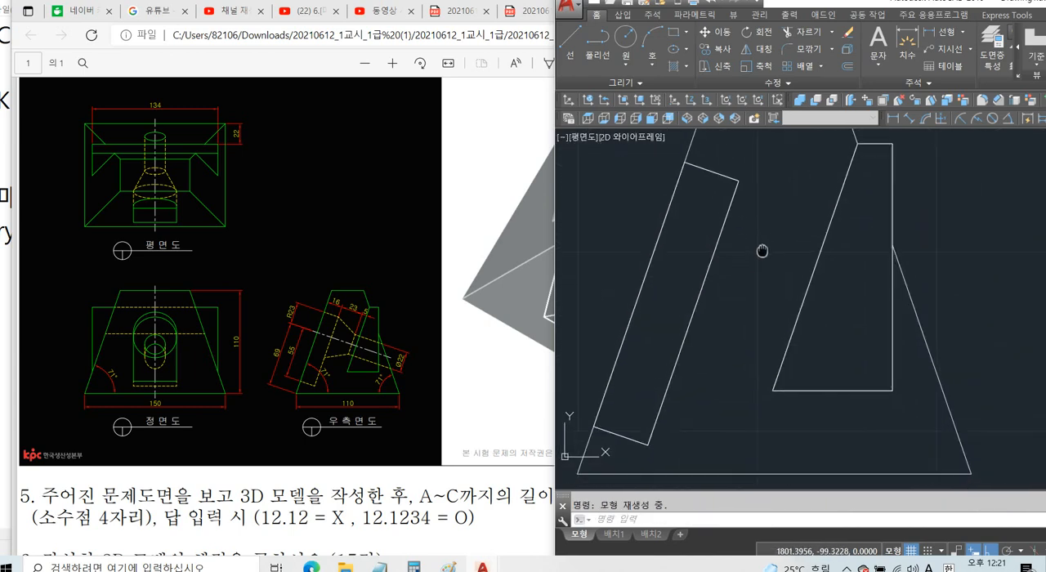
pyautogui.scroll(-5, 740, 270)
pyautogui.write('x')
pyautogui.press('Return')
pyautogui.click(879, 188)
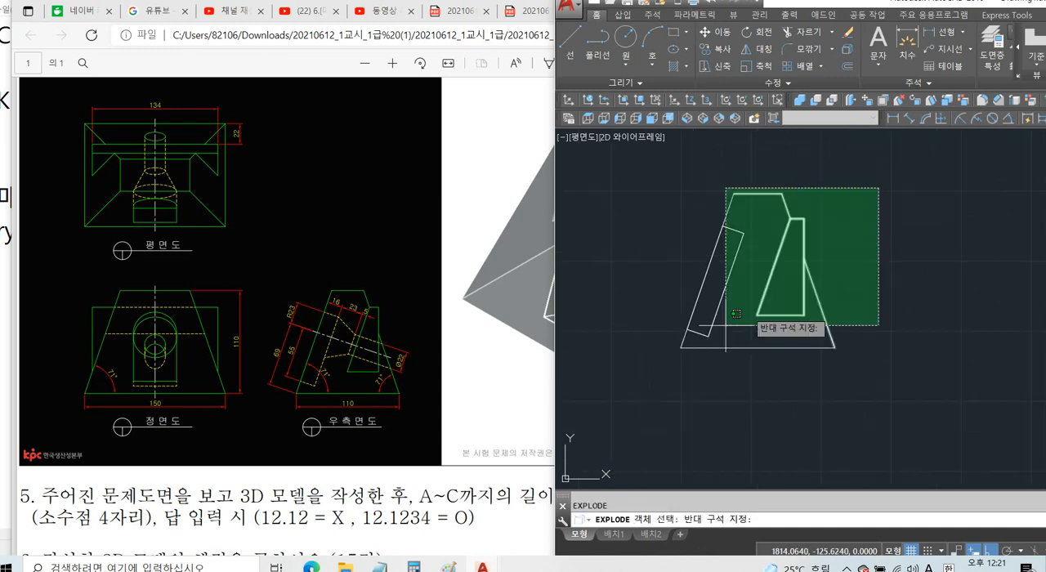
pyautogui.click(736, 313)
pyautogui.press('Return')
pyautogui.scroll(3, 755, 261)
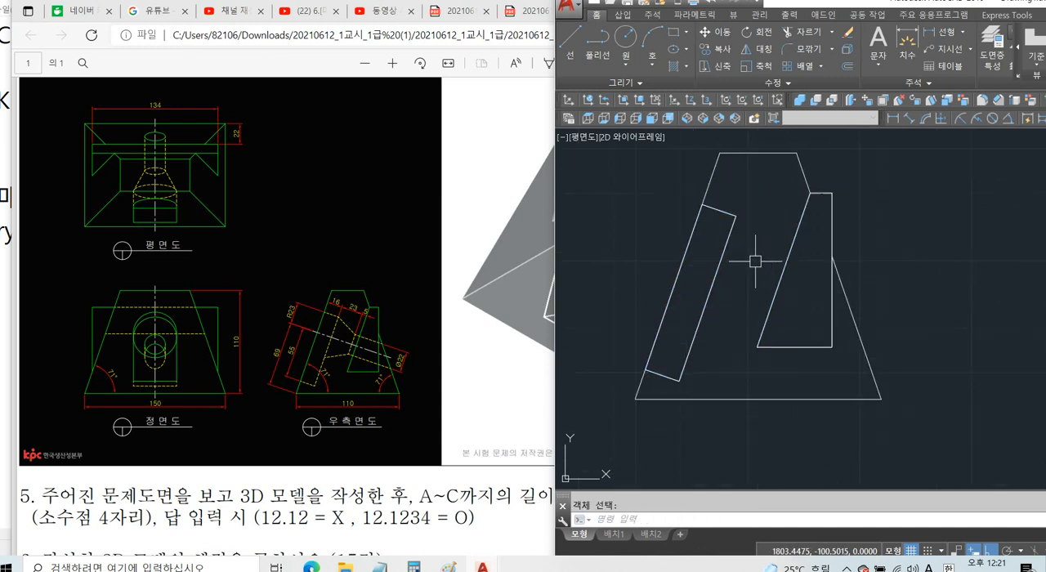
# Offset the pocket profile's short upper edge inward by 23 and extend the copy to the body's opposite slanted edge as a centre line.
pyautogui.write('o')
pyautogui.press('Return')
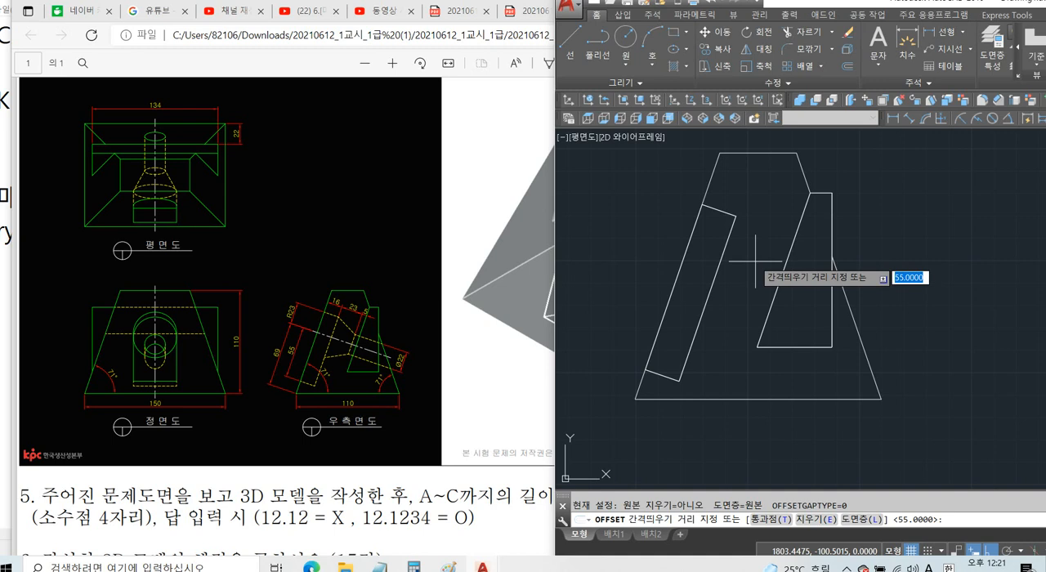
pyautogui.press('Return')
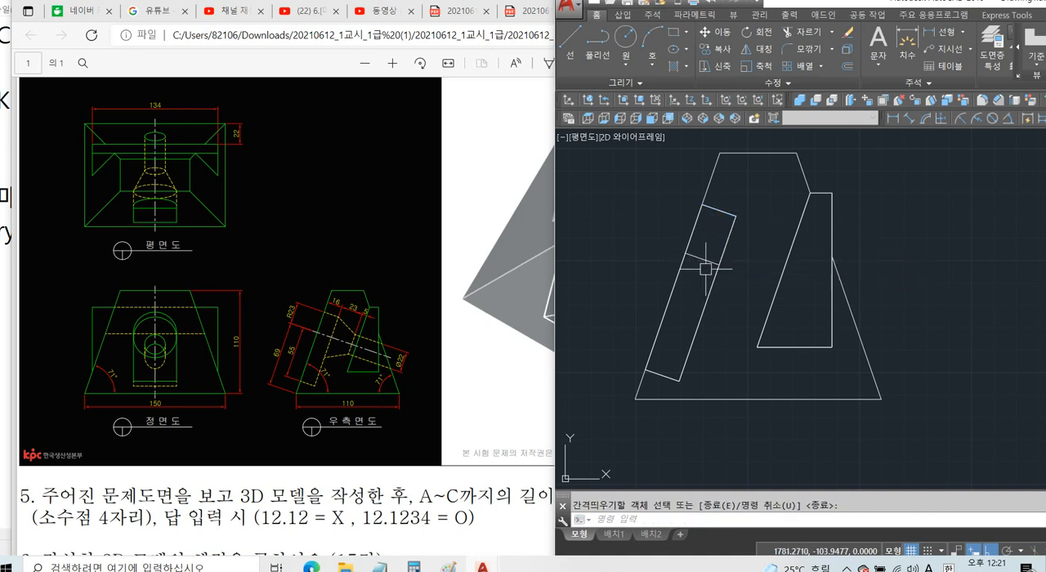
pyautogui.write('ex')
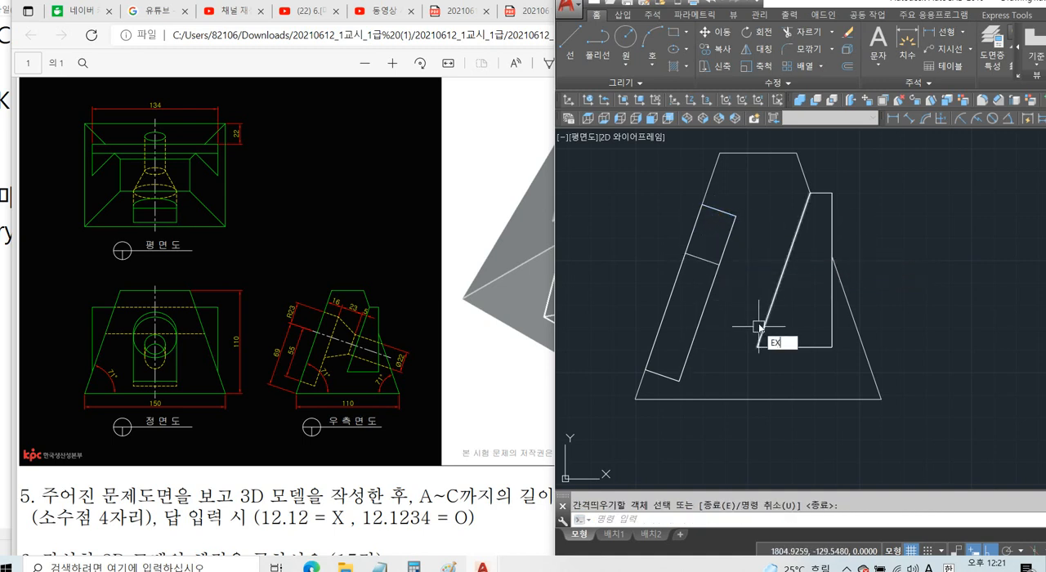
pyautogui.press('Return')
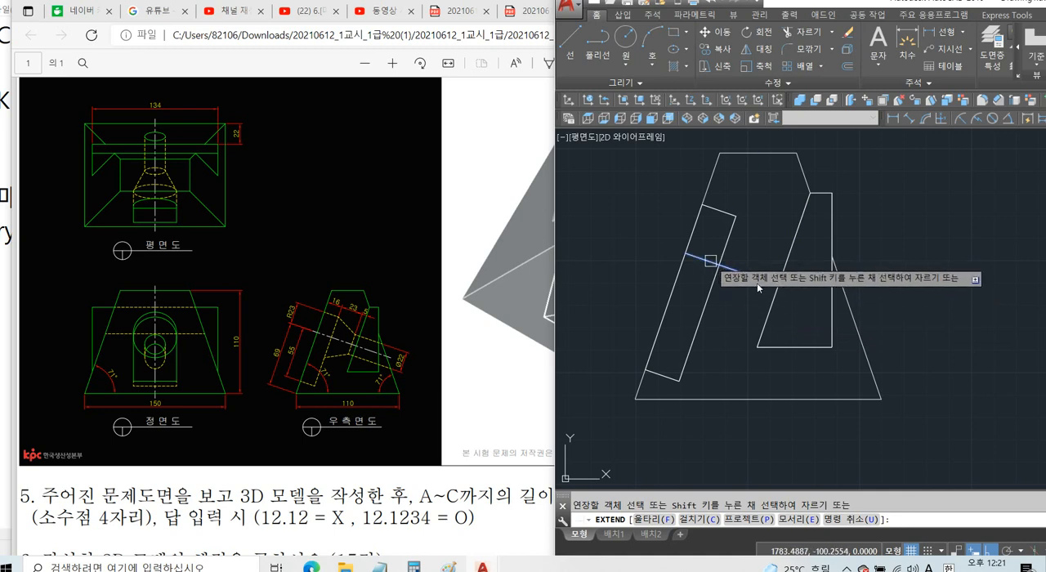
pyautogui.click(710, 260)
pyautogui.press('Return')
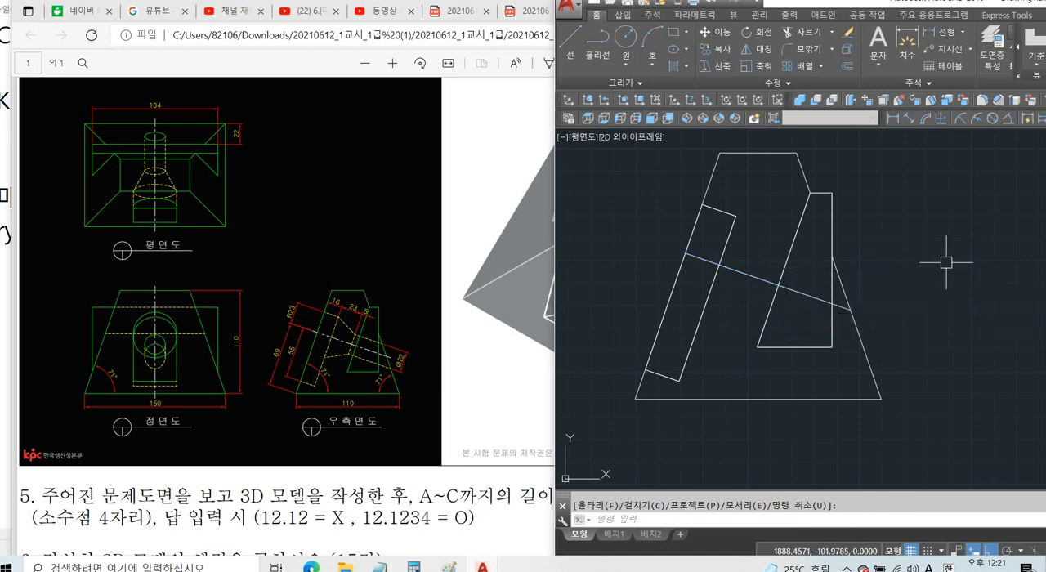
# Turn ortho mode on and offset the slanted centre line by 23 towards the pocket profile's upper edge.
pyautogui.press('F8')
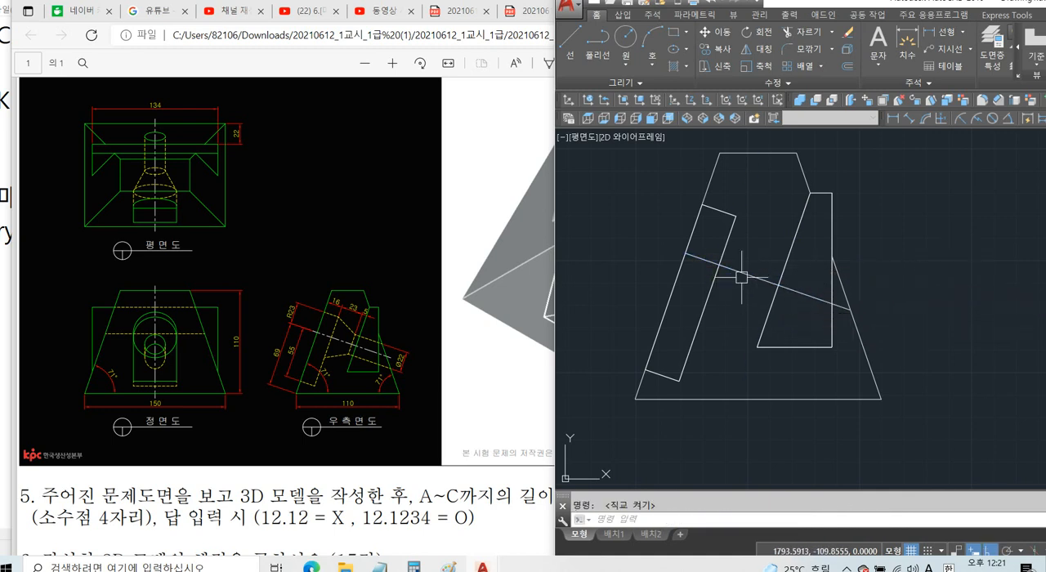
pyautogui.scroll(2, 741, 277)
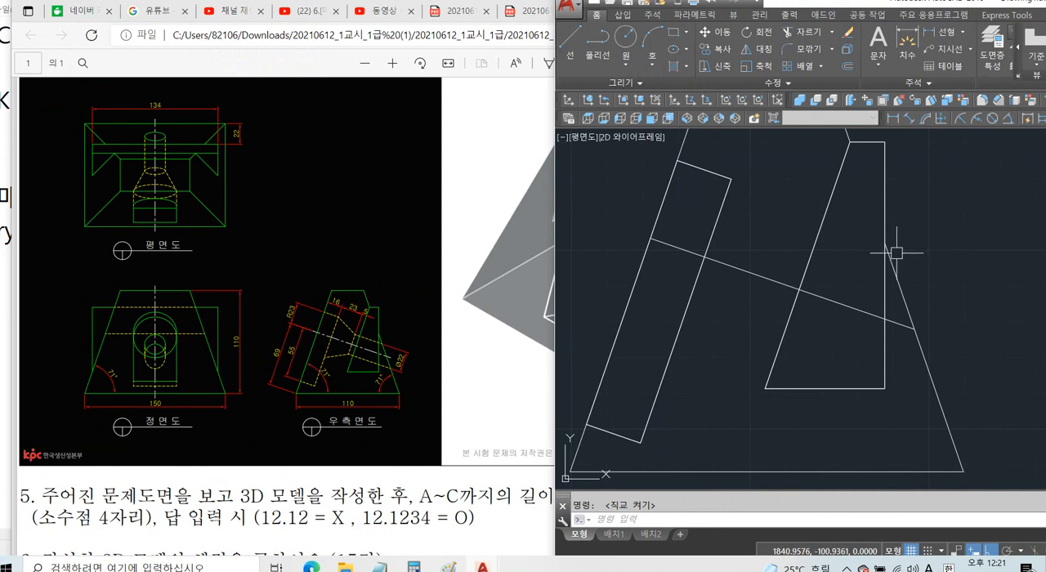
pyautogui.write('o')
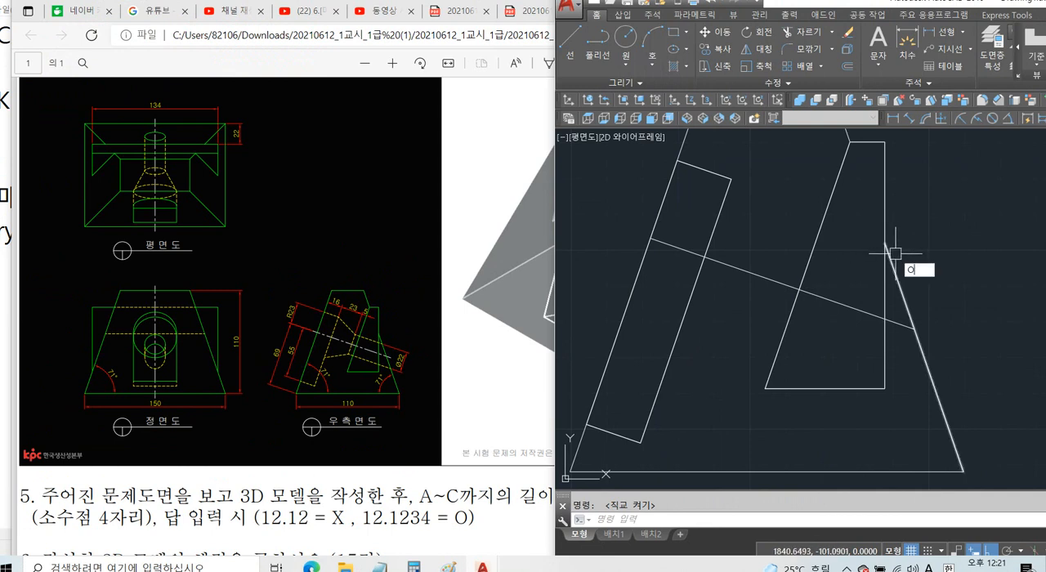
pyautogui.press('Return')
pyautogui.write('23')
pyautogui.press('Return')
pyautogui.click(742, 270)
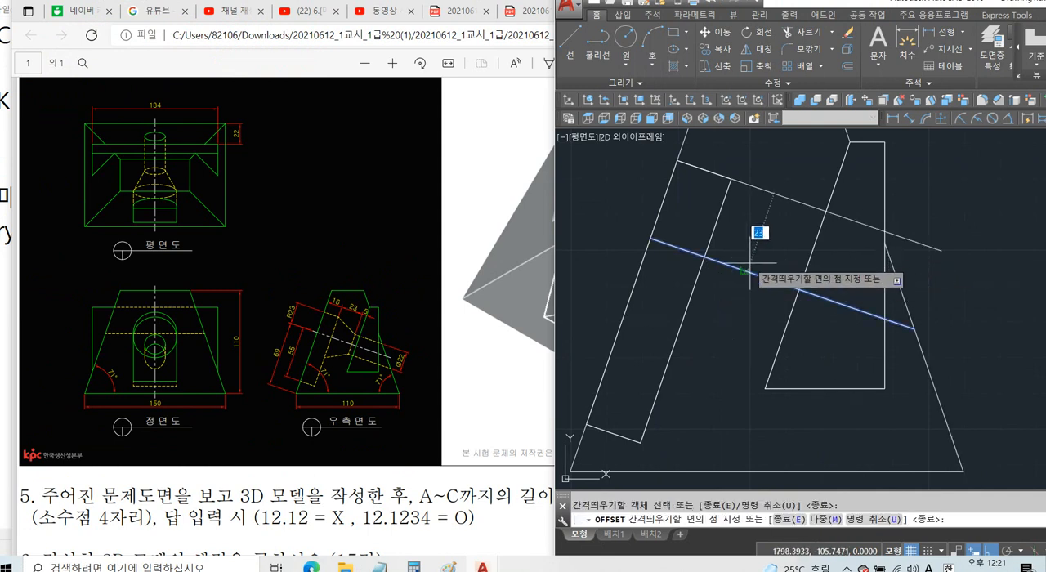
pyautogui.click(765, 234)
pyautogui.press('Return')
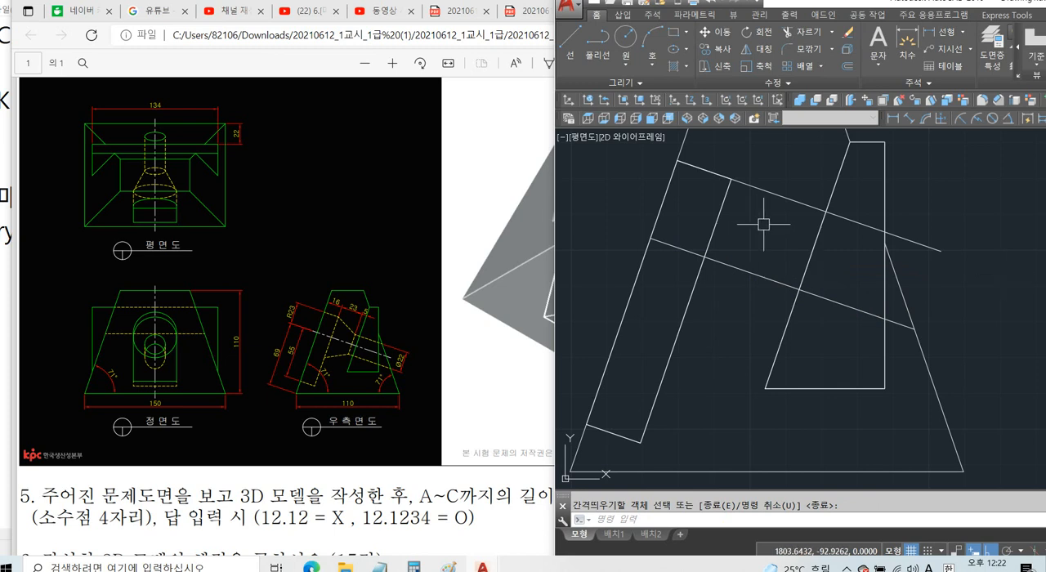
# Offset the pocket profile's long inner edge by 23 towards the wedge outline.
pyautogui.press('Return')
pyautogui.write('23')
pyautogui.press('Return')
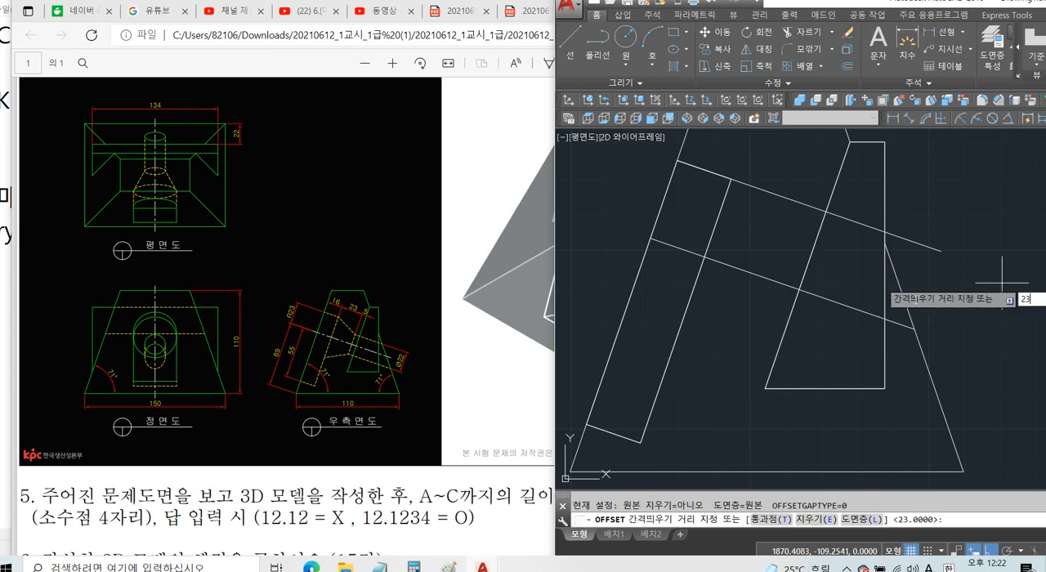
pyautogui.click(723, 201)
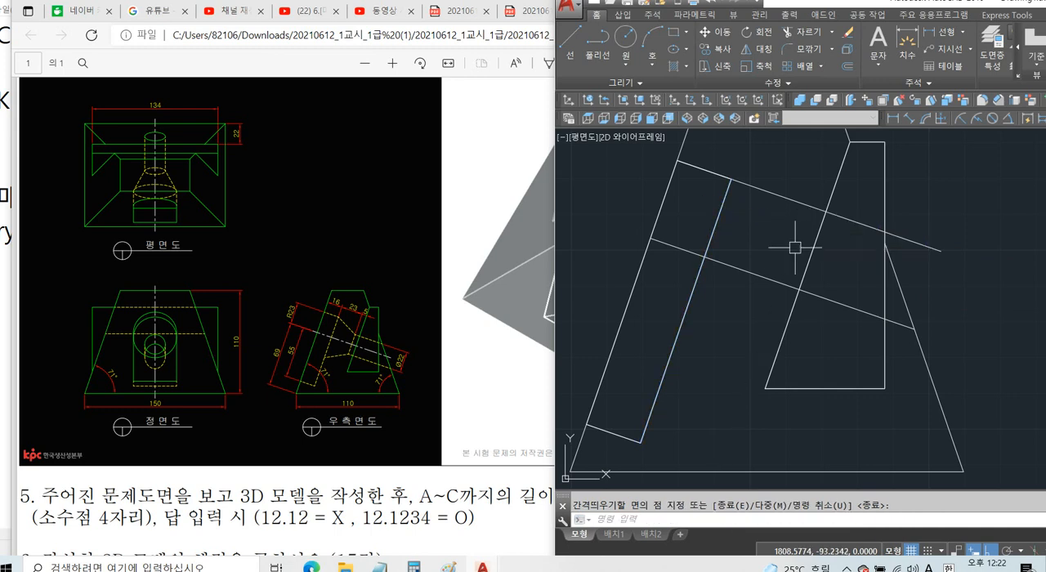
pyautogui.press('Escape')
pyautogui.press('Return')
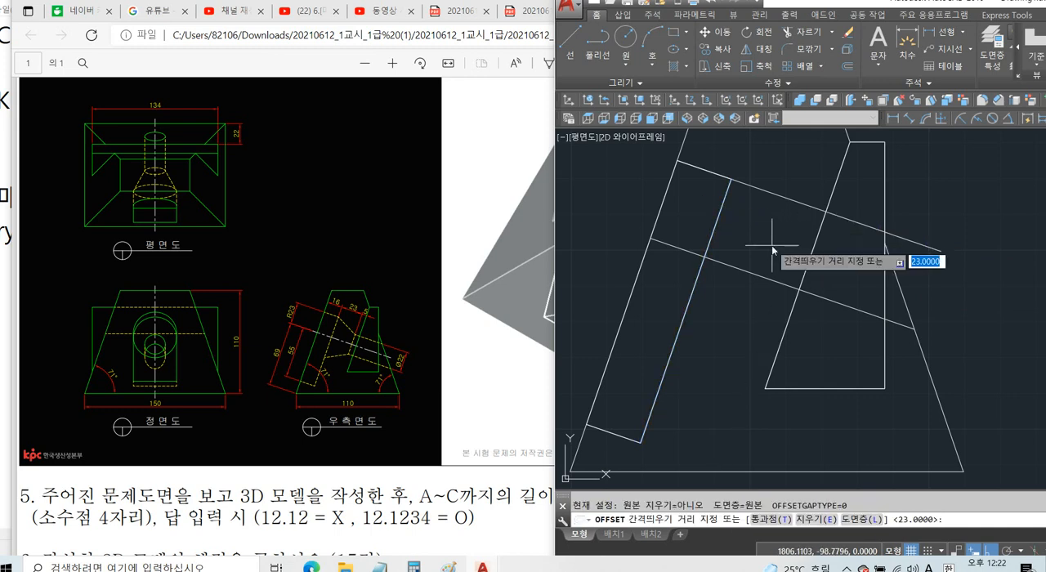
pyautogui.press('Return')
pyautogui.click(718, 219)
pyautogui.click(744, 215)
pyautogui.press('Return')
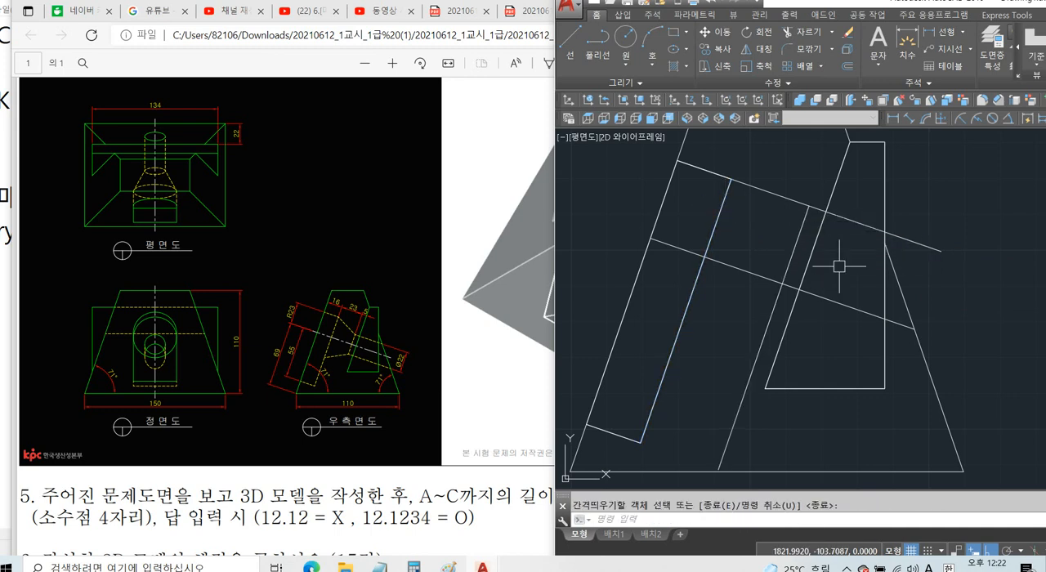
# Trim the two 23 offset copies to their shared corner and cut the long edge's copy off below the centre line.
pyautogui.write('TR')
pyautogui.press('Return')
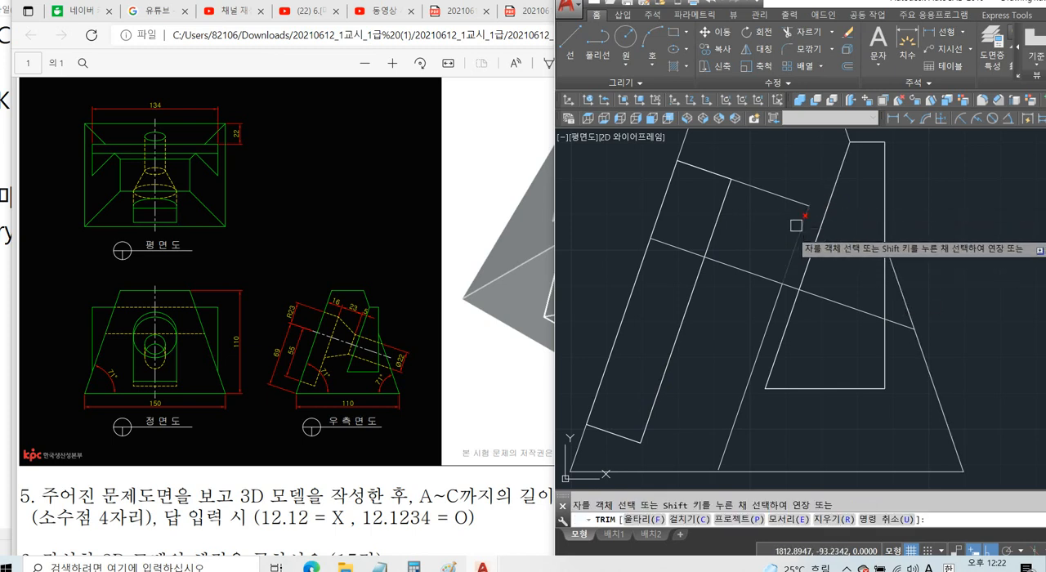
pyautogui.press('Return')
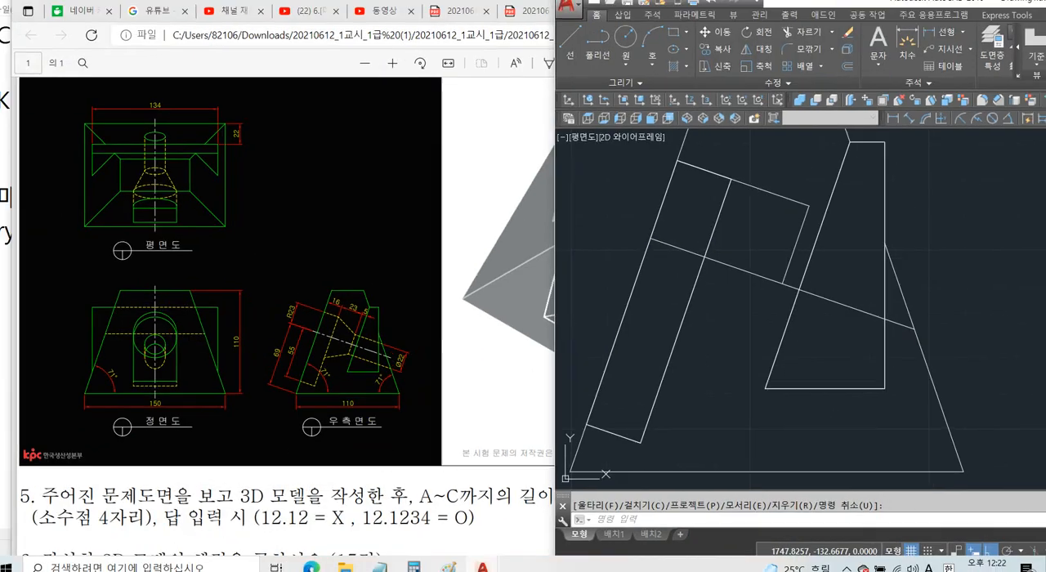
pyautogui.press('Escape')
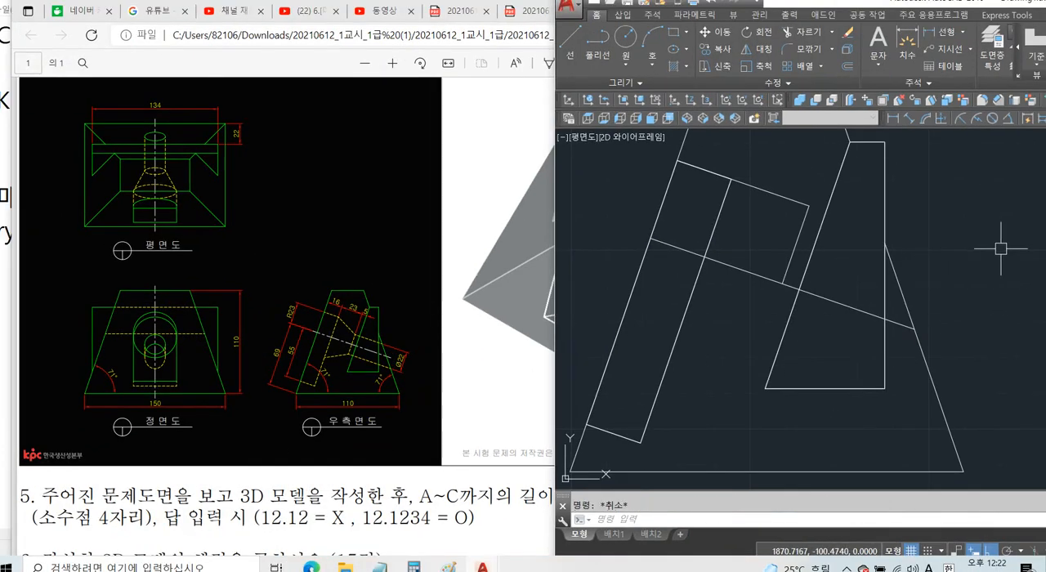
# Offset the slanted centre line by 11 upward to form the small hole's edge.
pyautogui.write('o')
pyautogui.press('Return')
pyautogui.write('11')
pyautogui.press('Return')
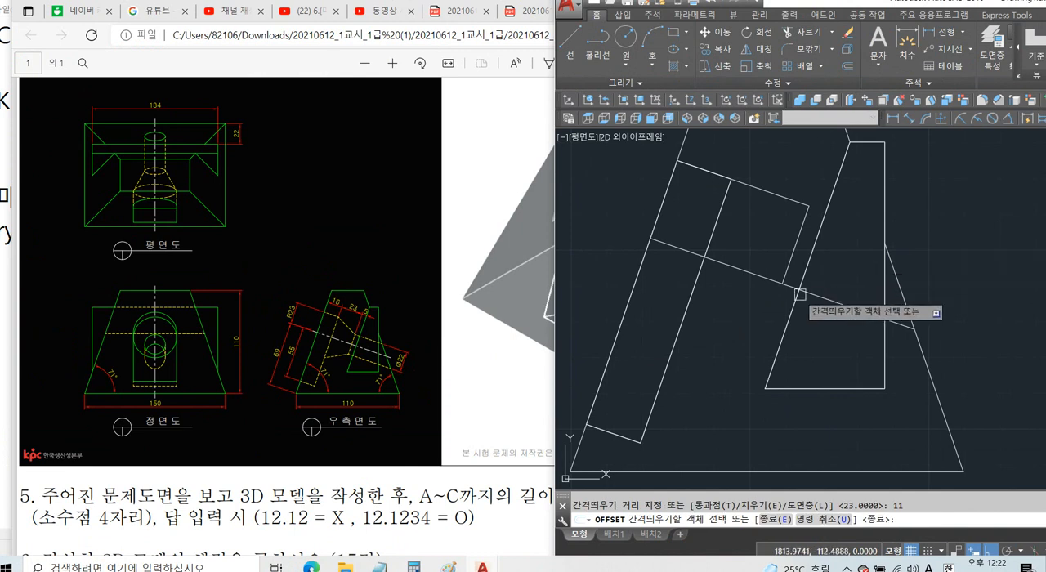
pyautogui.click(822, 299)
pyautogui.click(848, 264)
pyautogui.press('Return')
# Draw the taper line from the pocket profile's upper inner corner to where the 11 offset crosses the short cross line.
pyautogui.write('l')
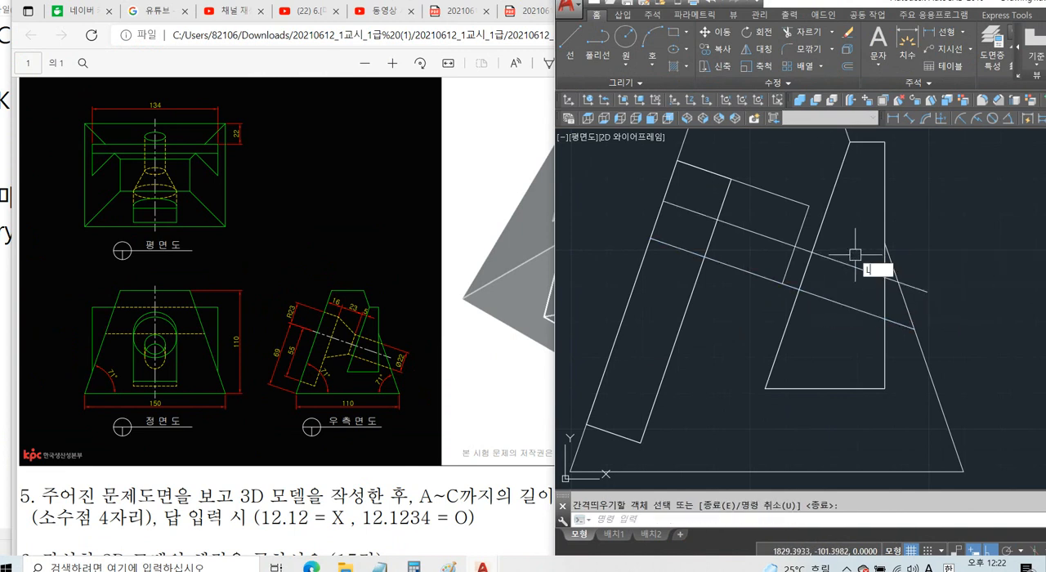
pyautogui.press('Return')
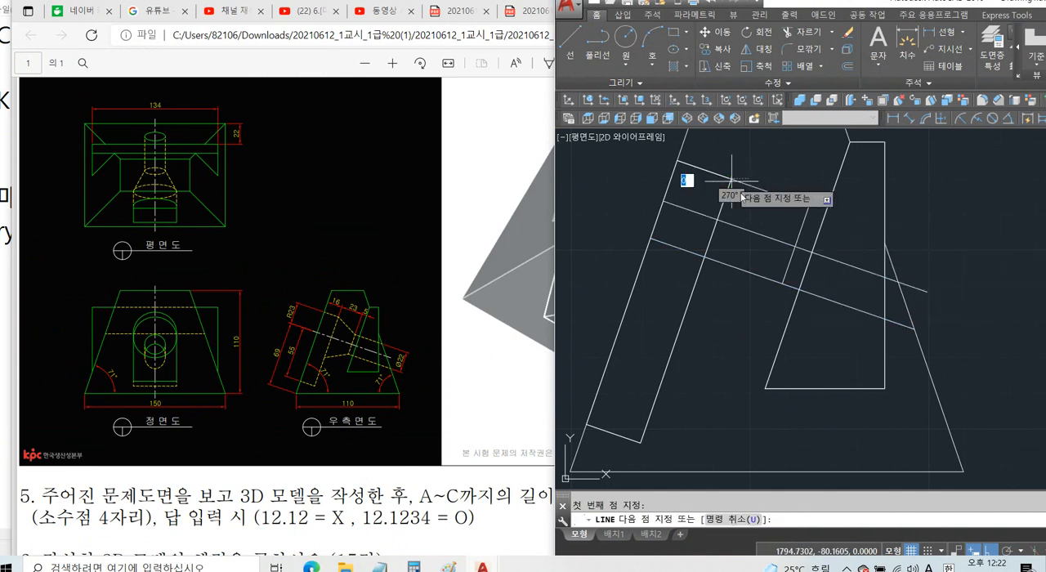
pyautogui.click(731, 178)
pyautogui.click(794, 245)
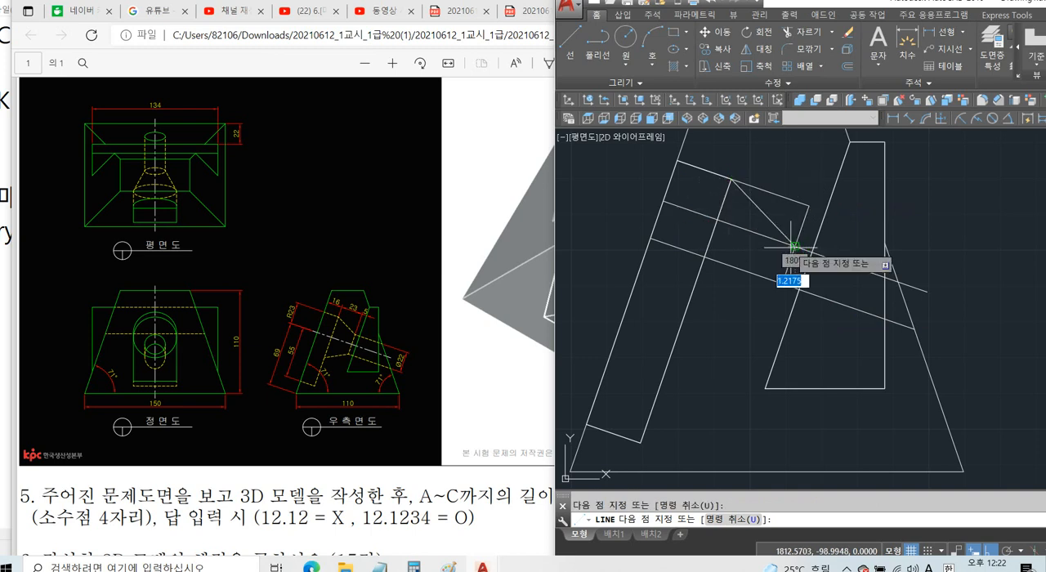
pyautogui.press('Return')
# Trim away the construction pieces above the taper and the part of the 11 offset before the taper's small end.
pyautogui.write('tr')
pyautogui.press('Return')
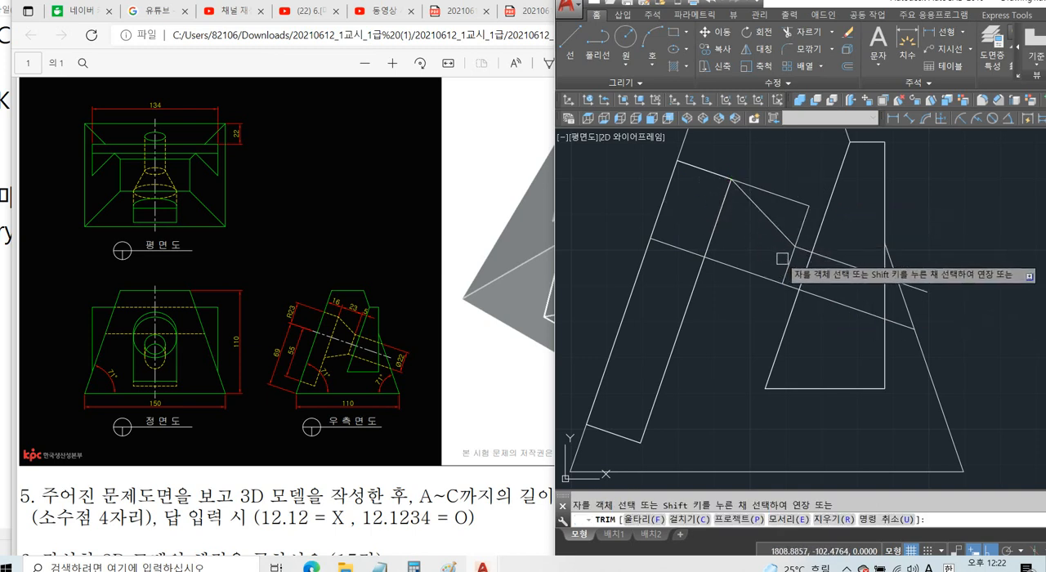
pyautogui.click(793, 201)
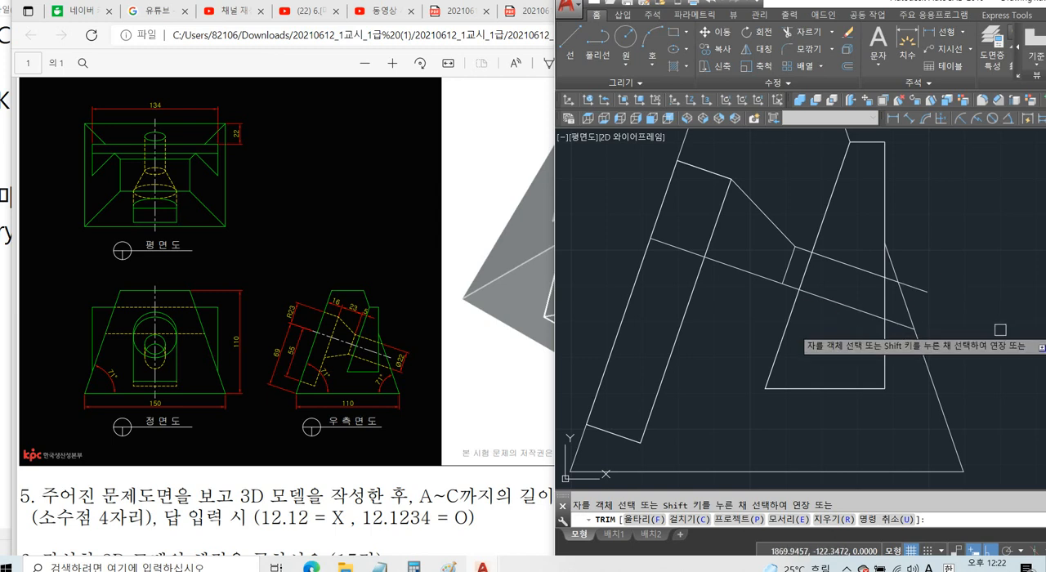
pyautogui.press('Escape')
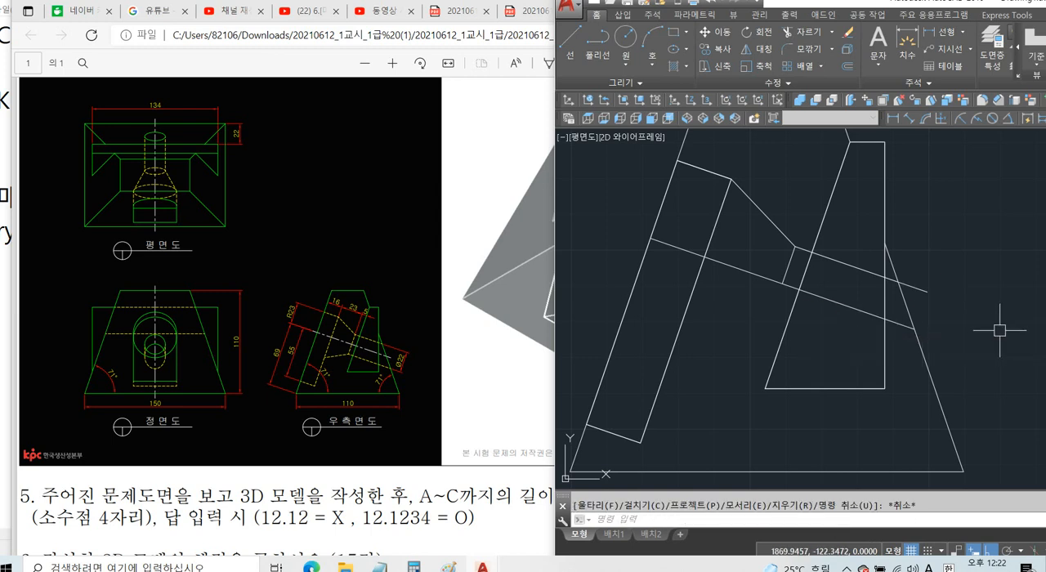
# Draw a vertical helper line outside the body's slanted edge and extend the hole edge and centre line to it.
pyautogui.write('l')
pyautogui.press('Return')
pyautogui.click(977, 279)
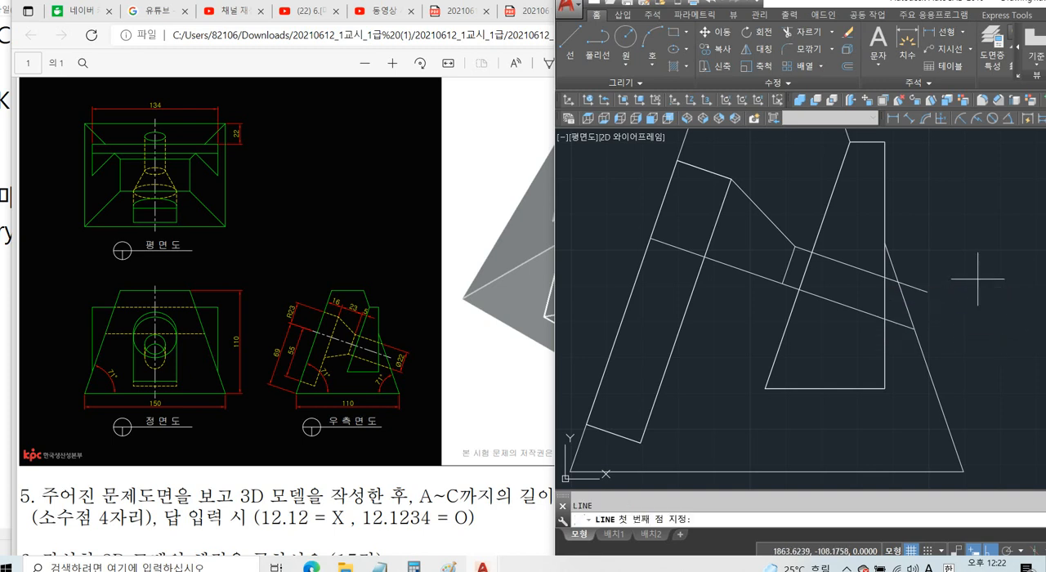
pyautogui.click(978, 395)
pyautogui.press('Escape')
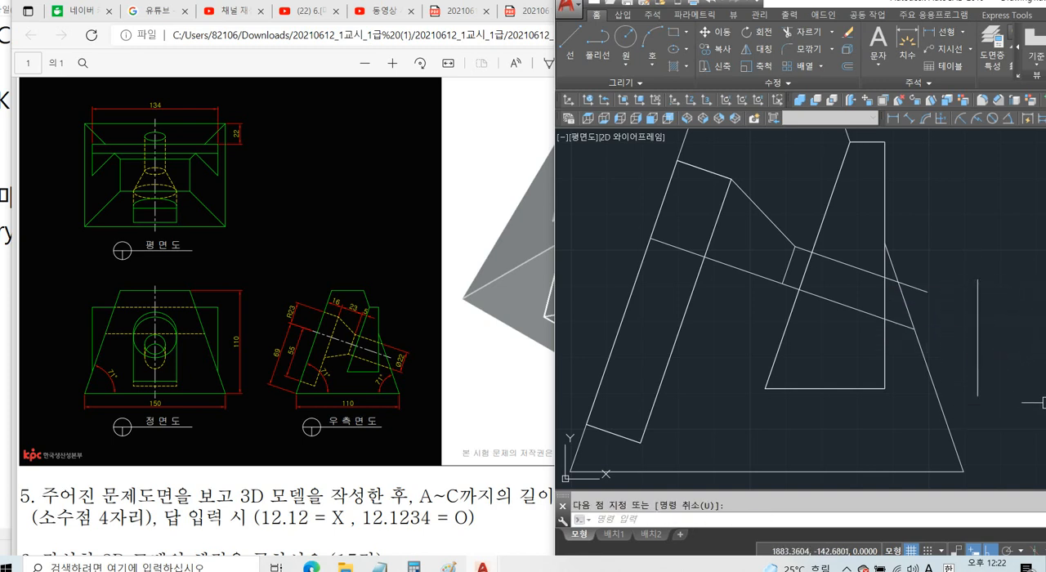
pyautogui.press('Return')
pyautogui.press('Return')
pyautogui.click(920, 290)
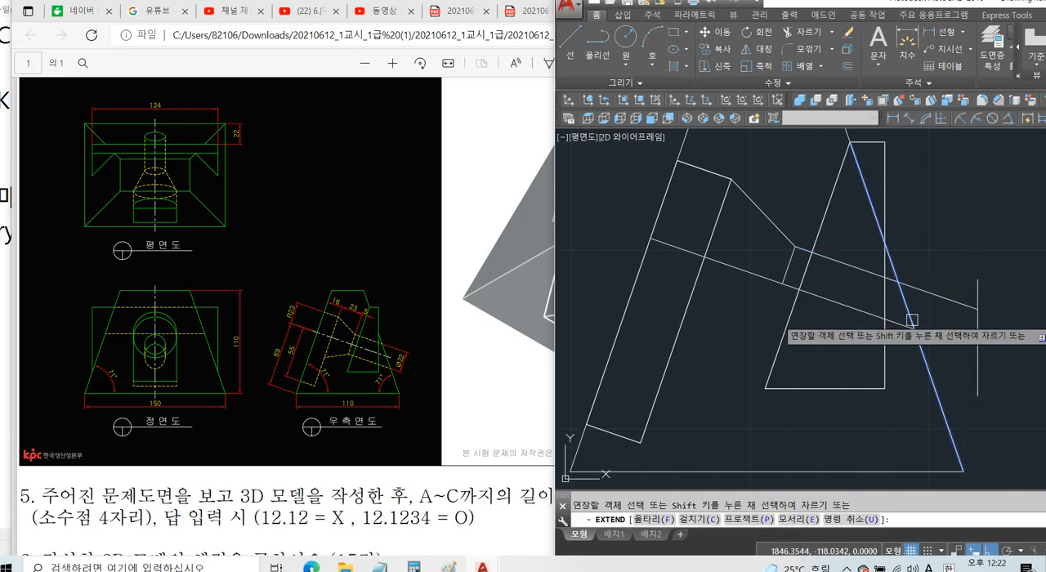
pyautogui.click(904, 325)
pyautogui.click(904, 325)
pyautogui.press('Return')
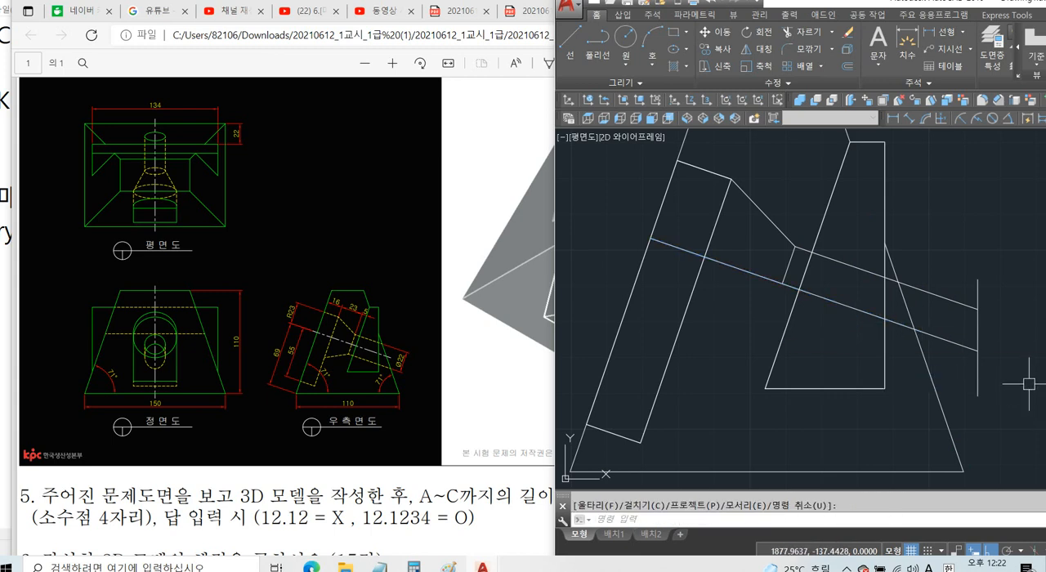
# Draw the hole profile's end line from the hole edge's outer end perpendicular to the centre line.
pyautogui.write('l')
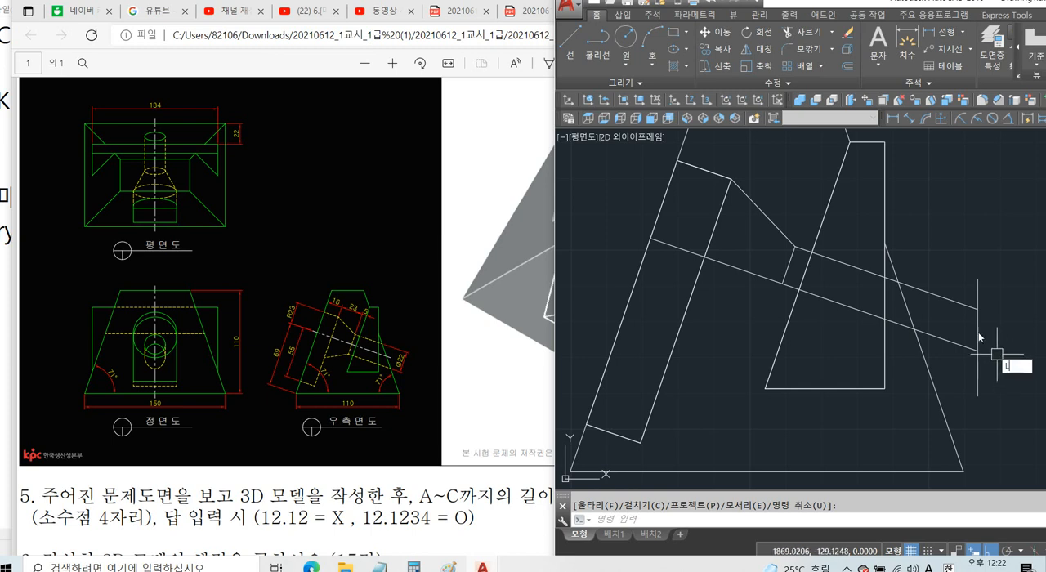
pyautogui.press('Return')
pyautogui.click(977, 310)
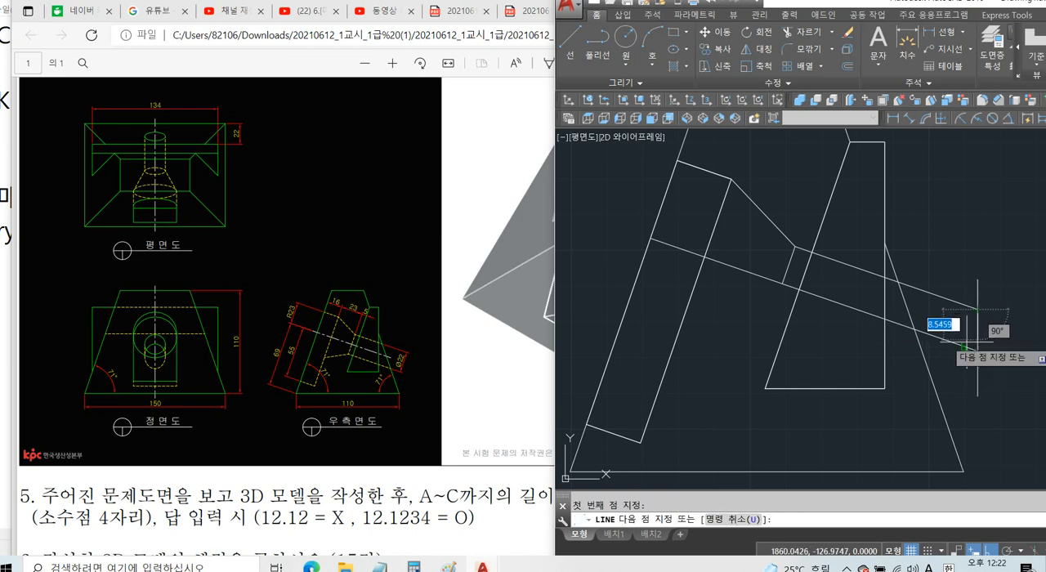
pyautogui.click(966, 346)
pyautogui.press('Return')
pyautogui.scroll(2, 1002, 342)
pyautogui.scroll(2, 1003, 342)
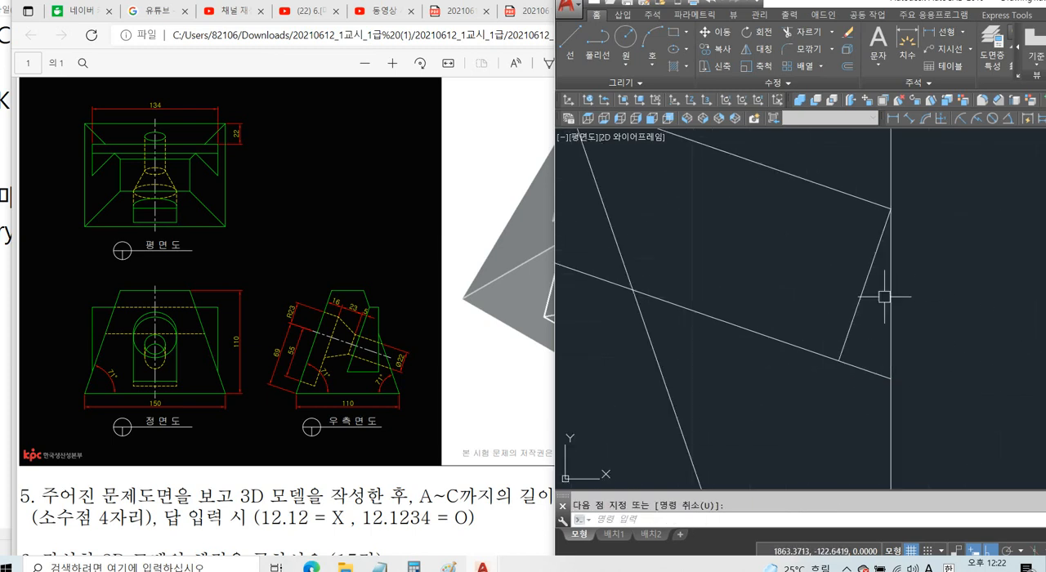
pyautogui.click(873, 280)
pyautogui.scroll(-2, 891, 352)
pyautogui.press('Escape')
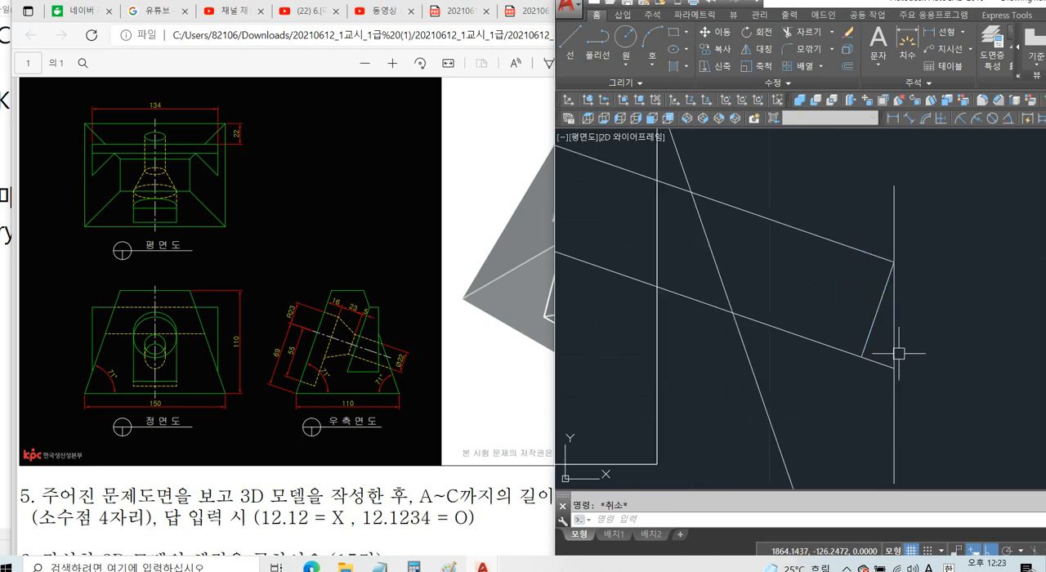
# Trim the centre line's overhang beyond the hole profile's end line and erase the vertical helper line.
pyautogui.write('tr')
pyautogui.press('Return')
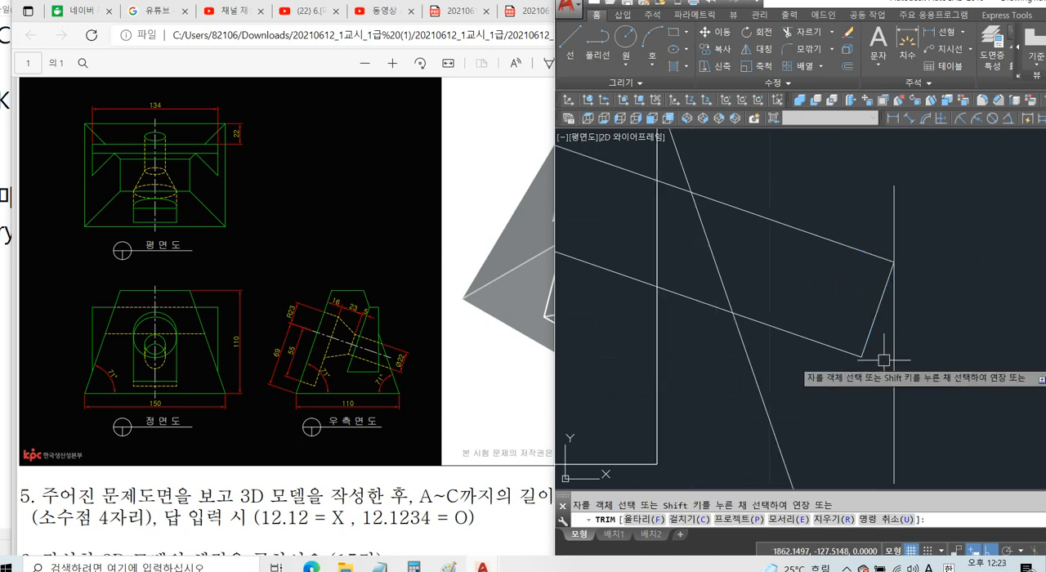
pyautogui.press('Escape')
pyautogui.click(893, 363)
pyautogui.press('Delete')
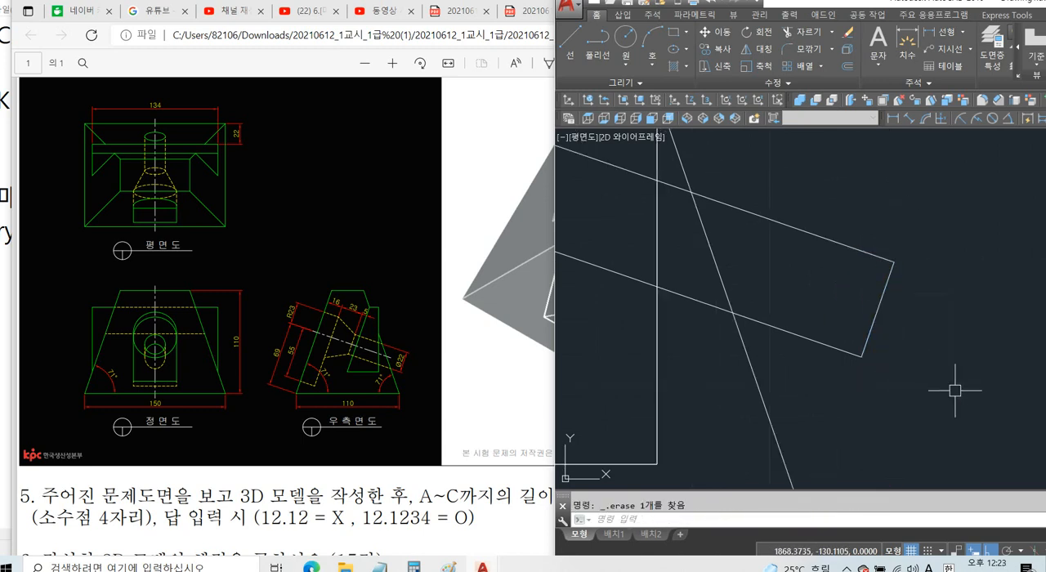
# Erase the short cross line at the taper's small end.
pyautogui.scroll(-2, 948, 386)
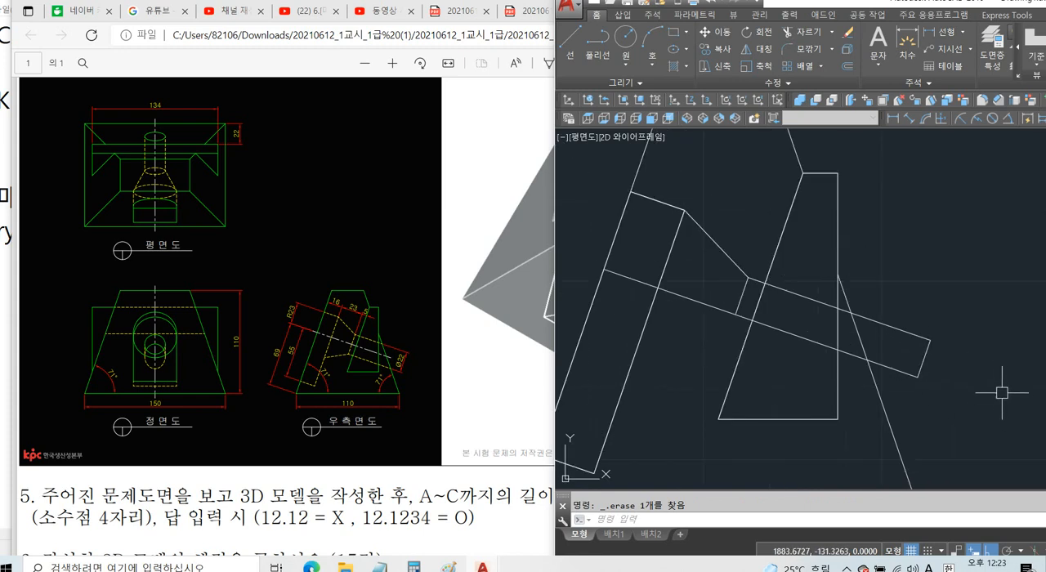
pyautogui.click(743, 290)
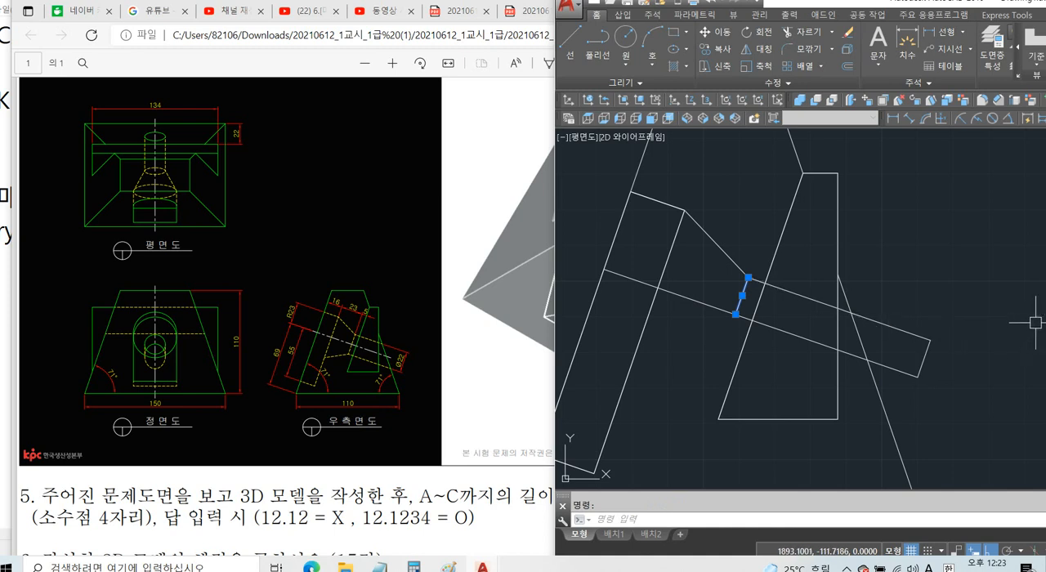
pyautogui.press('Delete')
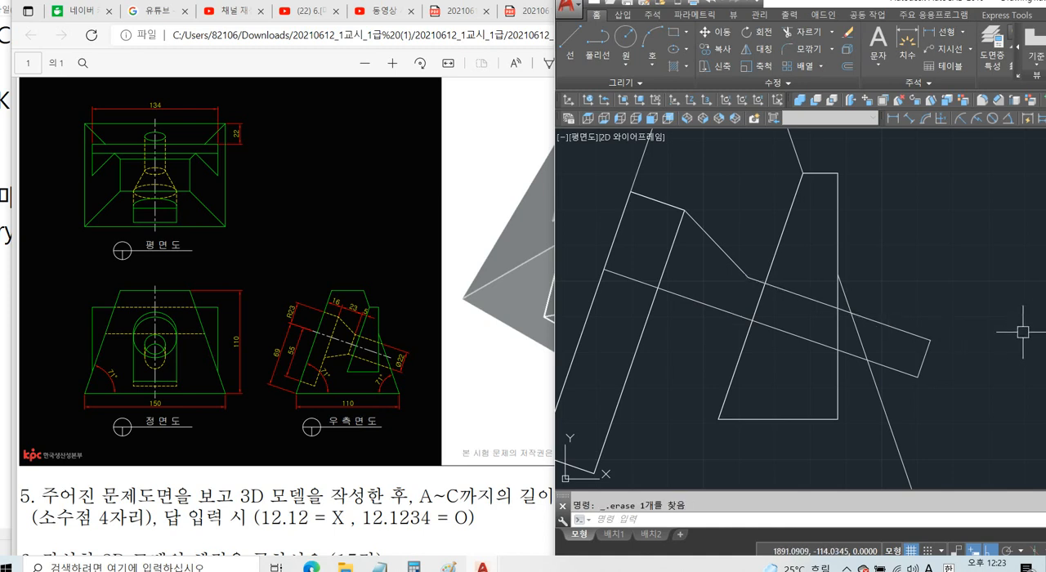
# Erase the wedge outline's vertical, slanted, lower and upper lines around the hole profile.
pyautogui.click(776, 254)
pyautogui.click(816, 173)
pyautogui.click(835, 195)
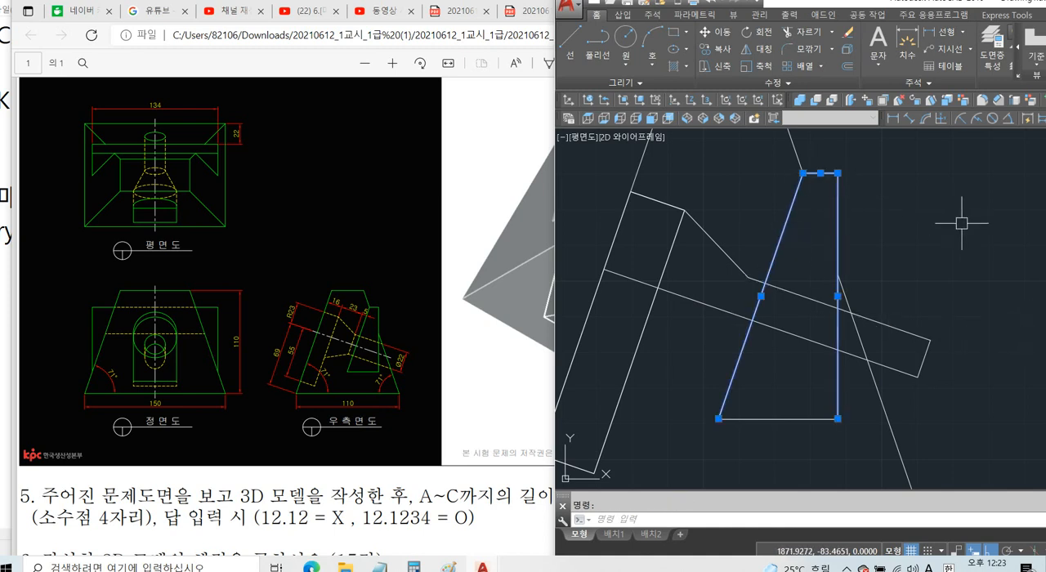
pyautogui.press('Escape')
pyautogui.click(837, 367)
pyautogui.press('Delete')
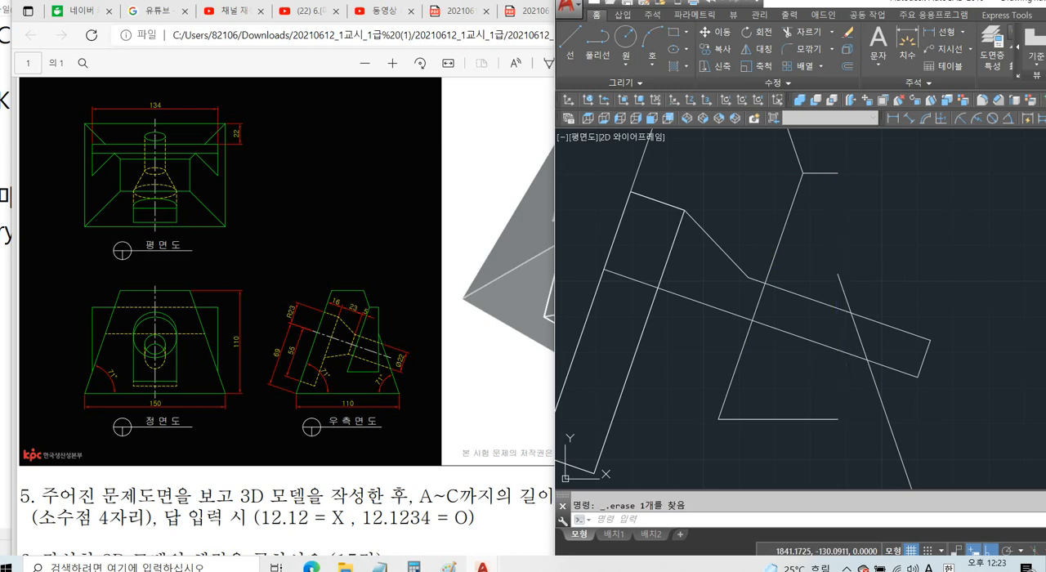
pyautogui.click(851, 389)
pyautogui.click(718, 425)
pyautogui.press('Delete')
pyautogui.click(825, 172)
pyautogui.press('Delete')
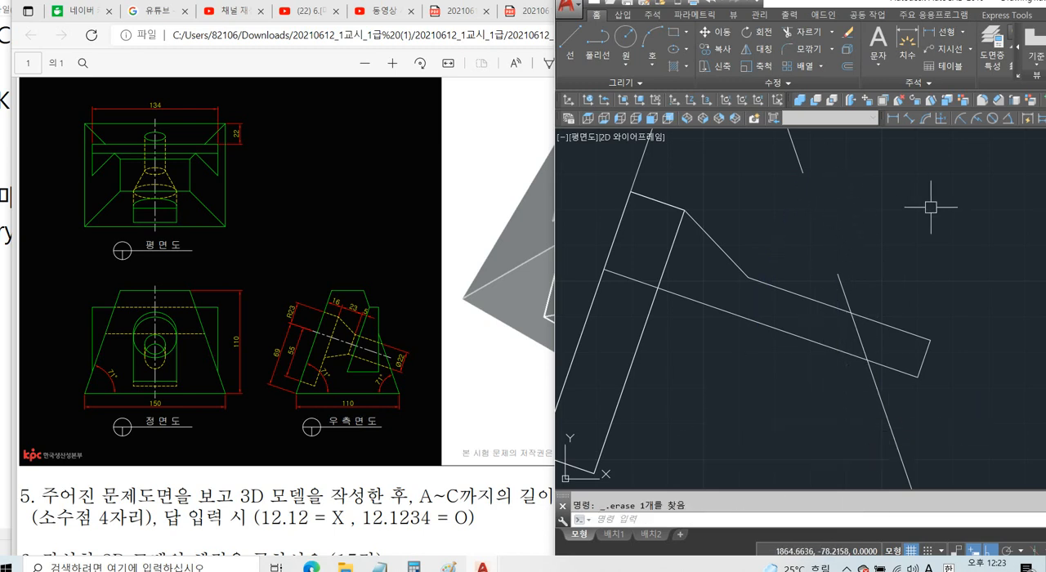
# Extend the trapezoid's right slanted edge down to the hole profile and trim its part inside the profile.
pyautogui.write('tr')
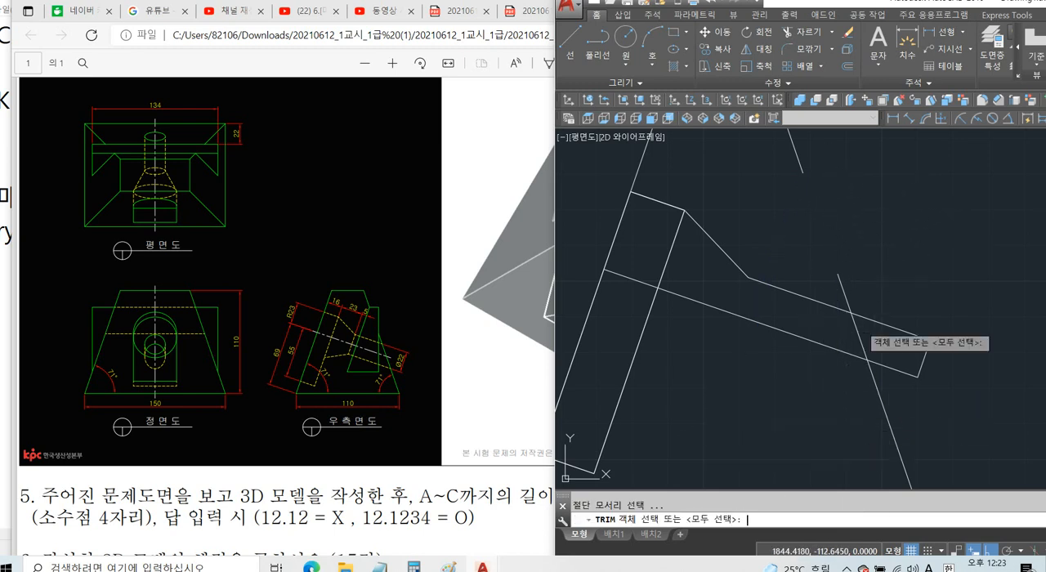
pyautogui.press('Return')
pyautogui.click(857, 335)
pyautogui.press('Return')
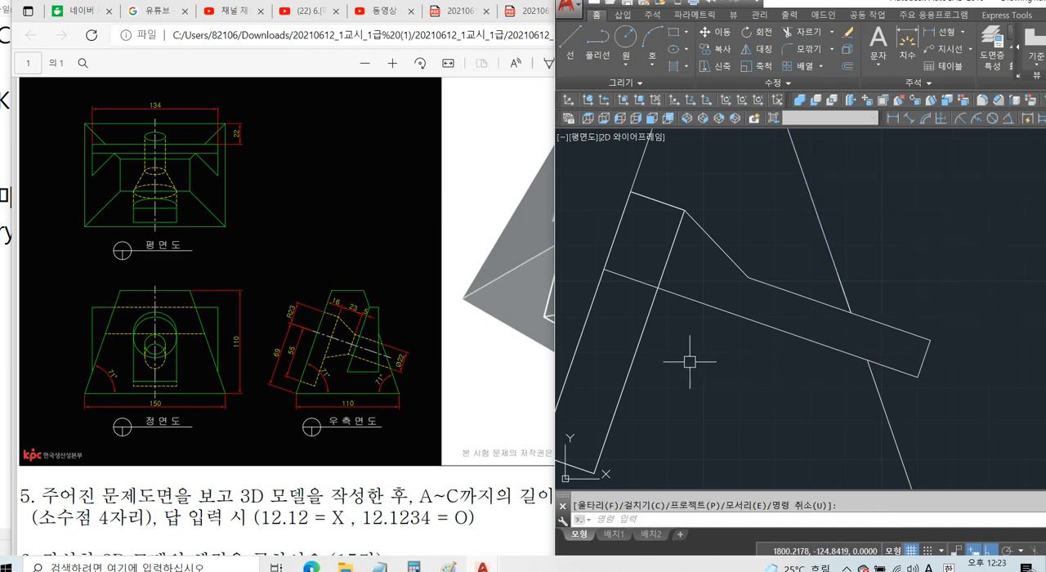
pyautogui.press('Escape')
pyautogui.click(647, 326)
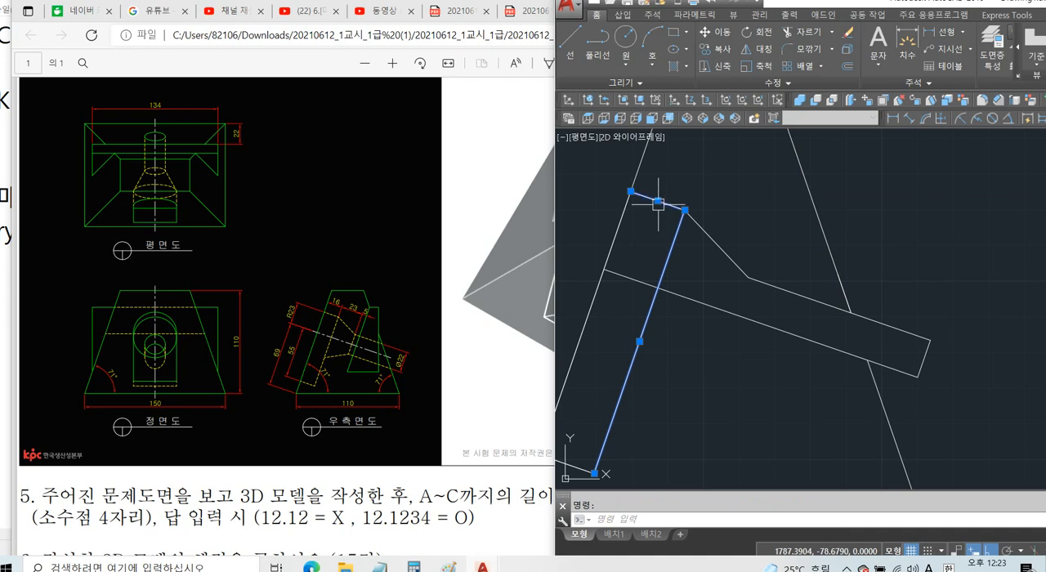
pyautogui.click(635, 279)
pyautogui.press('Escape')
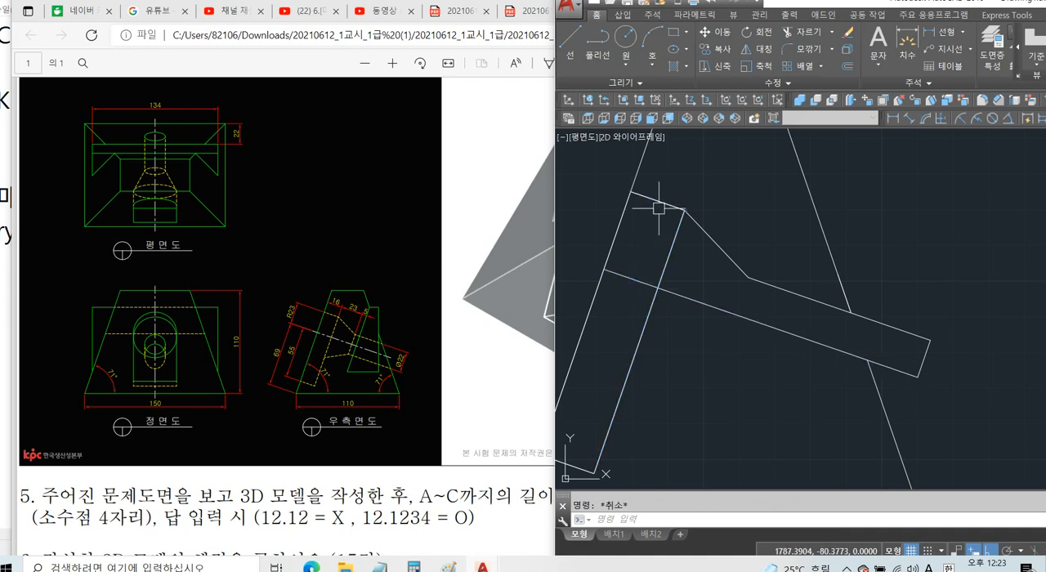
pyautogui.click(659, 201)
pyautogui.click(674, 344)
pyautogui.click(623, 369)
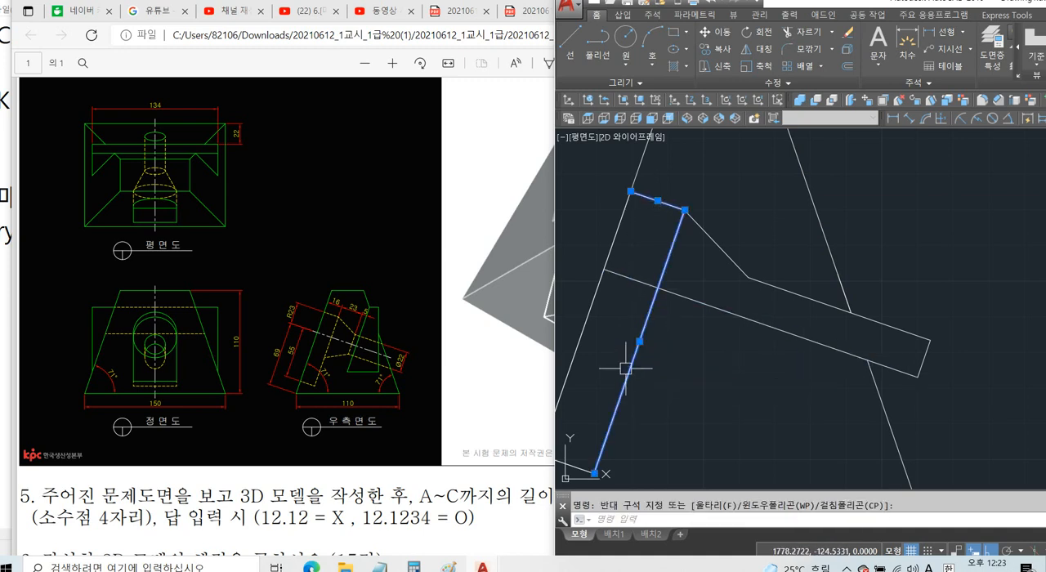
pyautogui.press('Delete')
pyautogui.hotkey('ctrl', 'z')
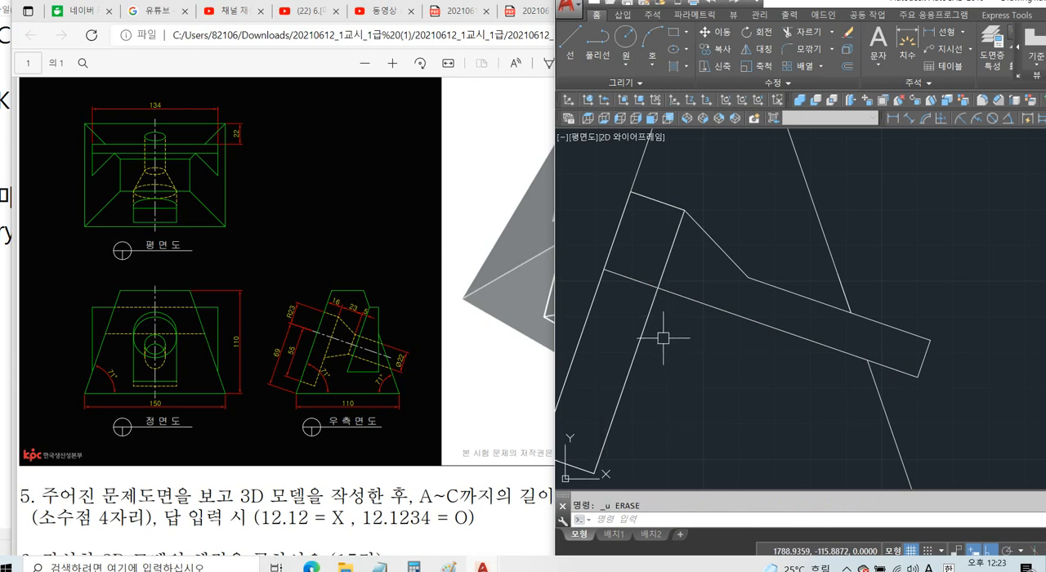
# Trim the line at the hole's wide end below the centre line, and trim the centre line between it and the slanted edge.
pyautogui.write('tr')
pyautogui.press('Return')
pyautogui.click(645, 312)
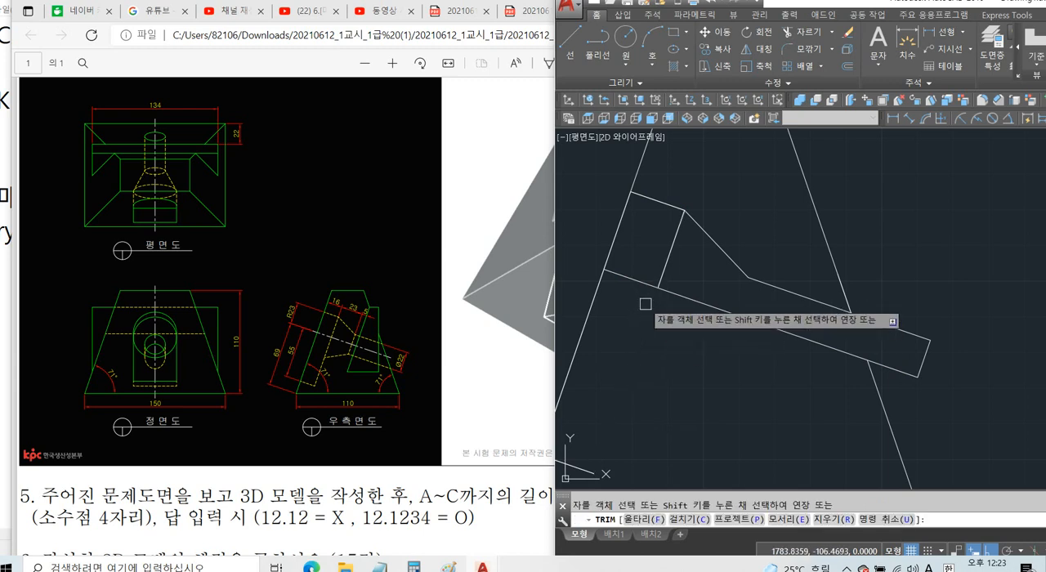
pyautogui.click(626, 277)
pyautogui.press('Return')
# Erase the leftover short lines joining the trapezoid's left slanted edge, above the hole profile and near the base.
pyautogui.click(665, 204)
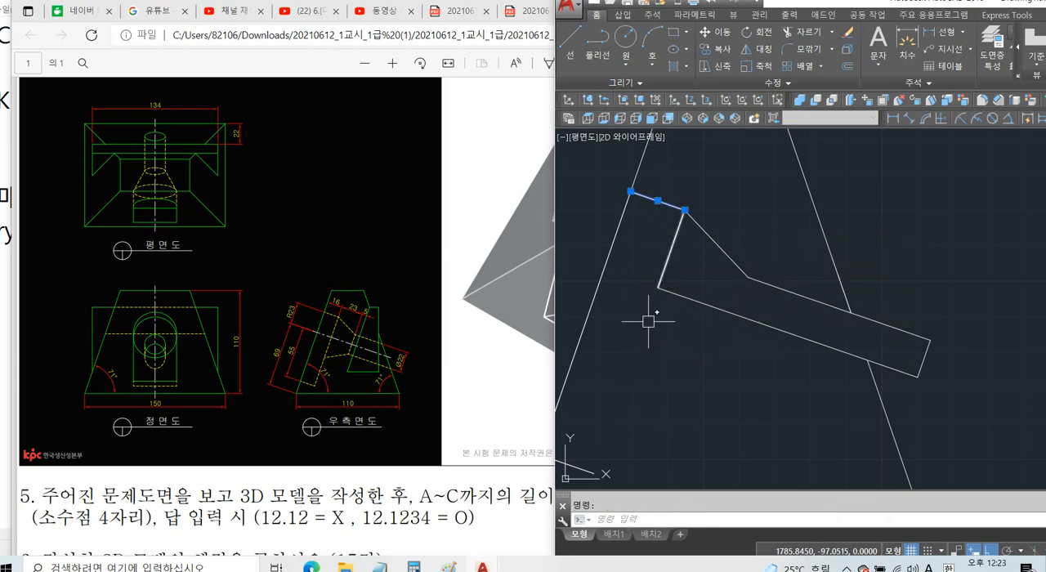
pyautogui.press('Delete')
pyautogui.scroll(-2, 675, 372)
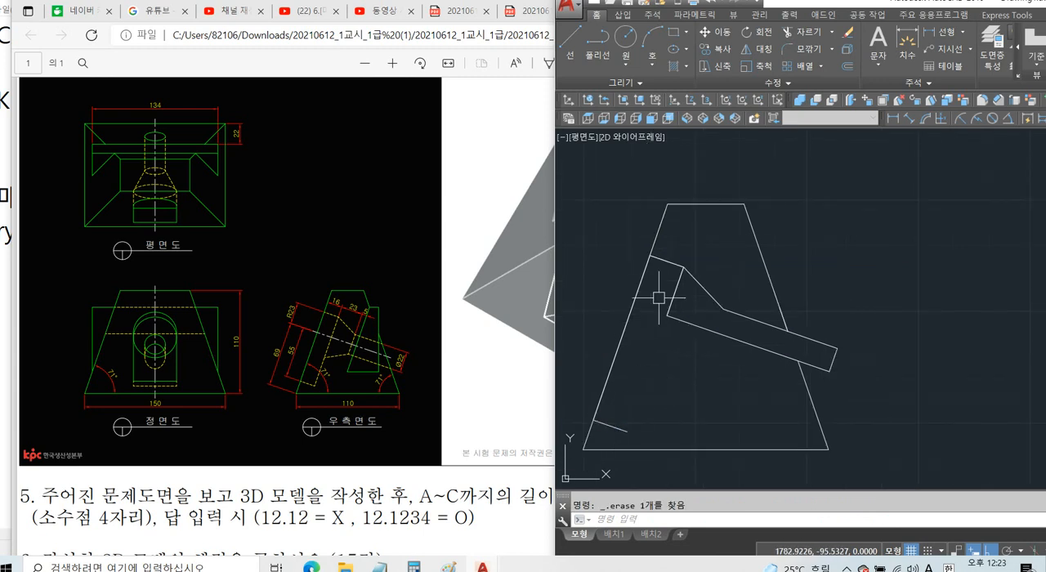
pyautogui.click(656, 393)
pyautogui.click(613, 433)
pyautogui.press('Delete')
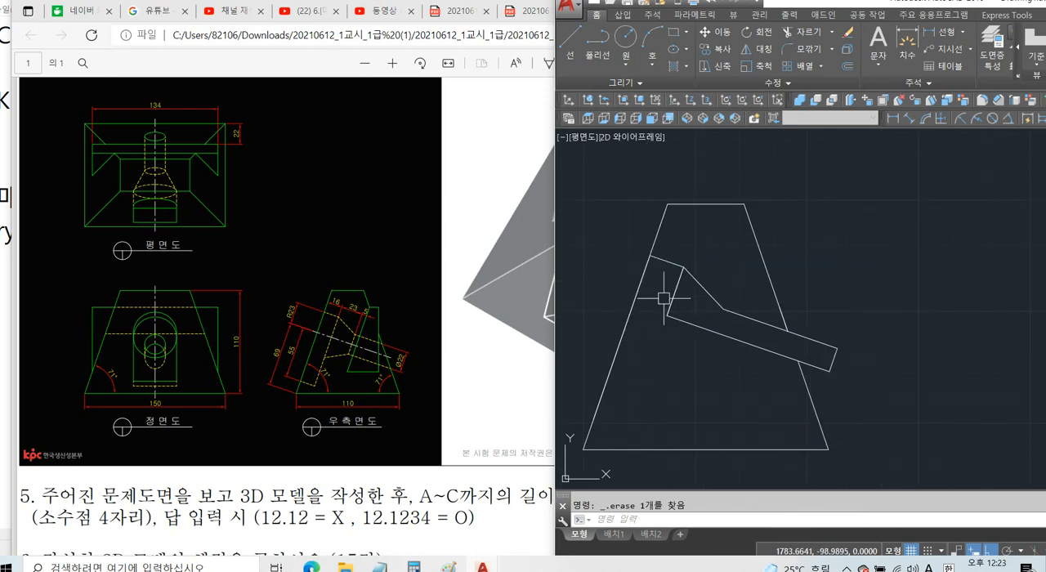
pyautogui.click(664, 262)
pyautogui.press('Delete')
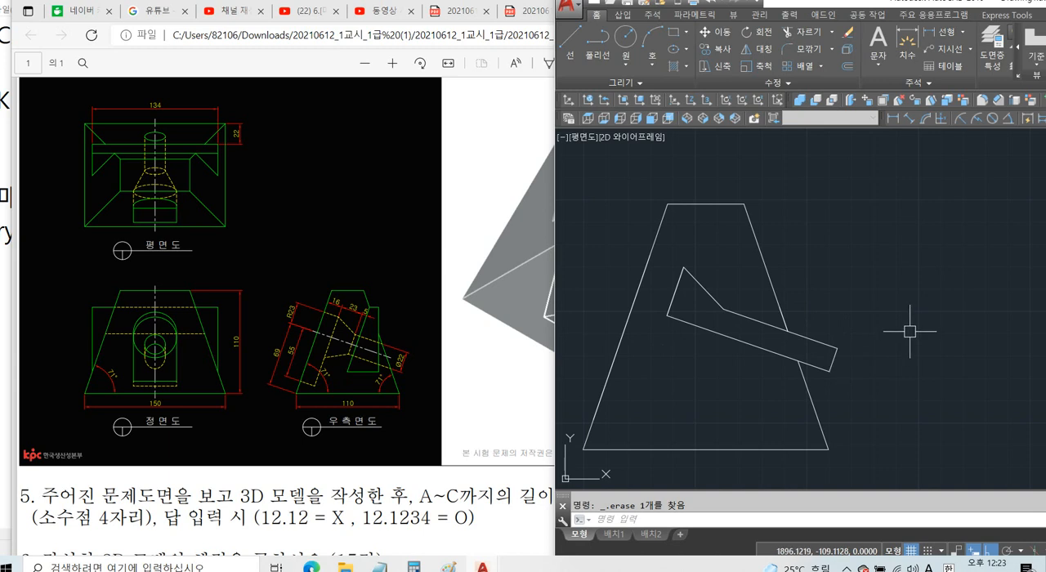
# Create a closed boundary polyline from the area inside the hole's half profile.
pyautogui.write('O')
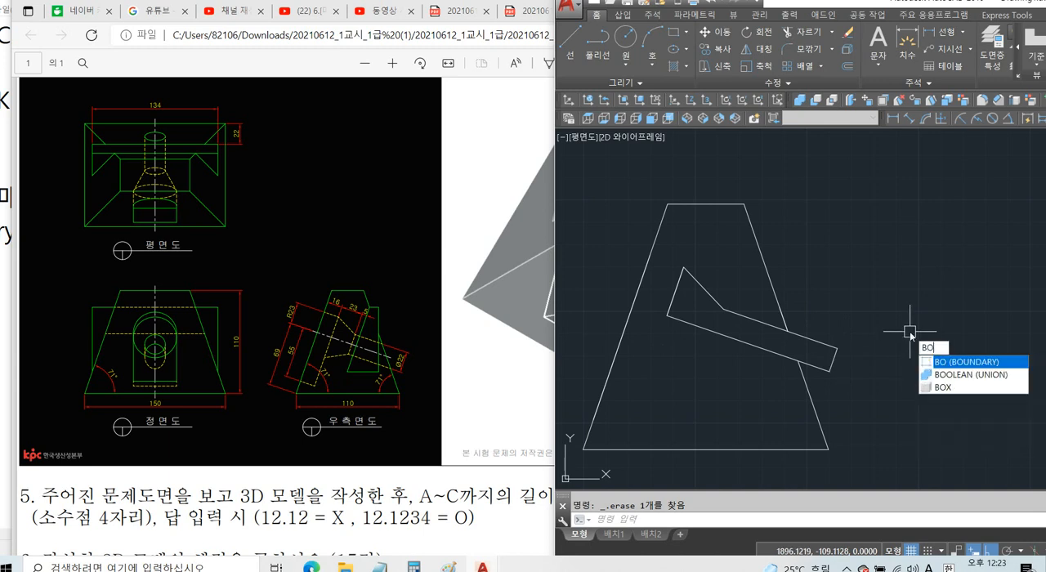
pyautogui.press('Return')
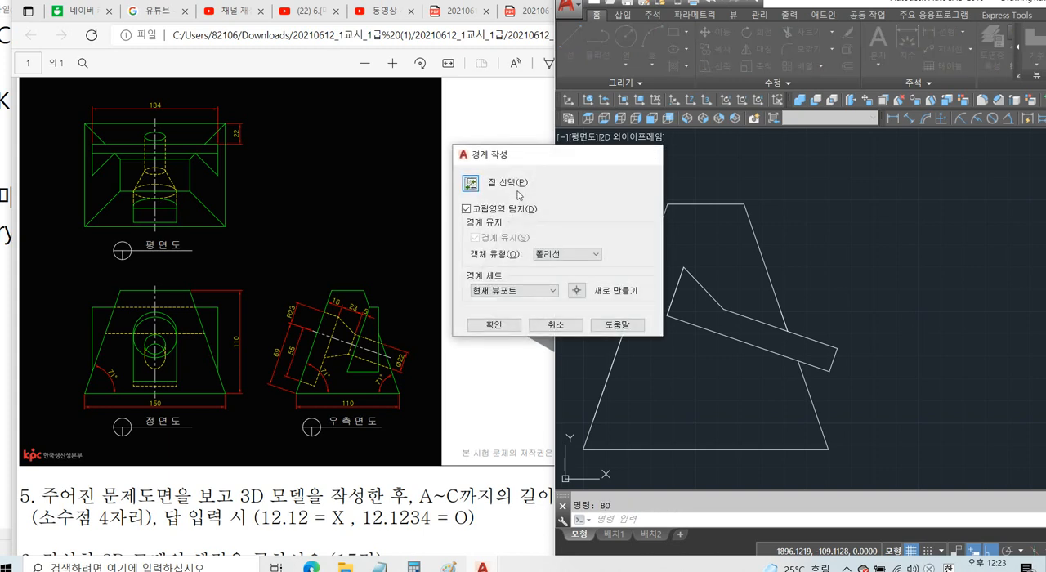
pyautogui.click(508, 183)
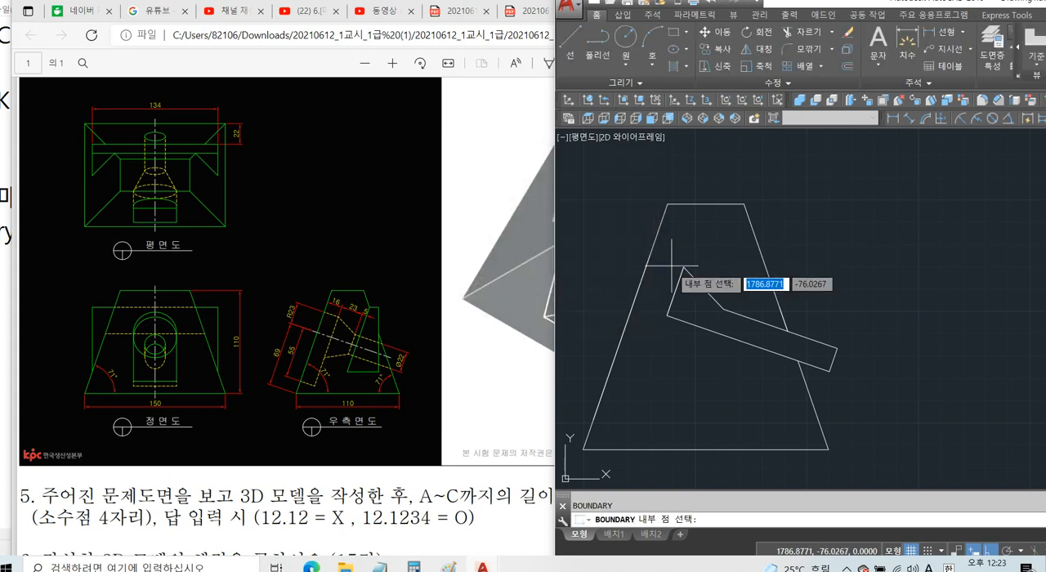
pyautogui.click(699, 303)
pyautogui.press('Return')
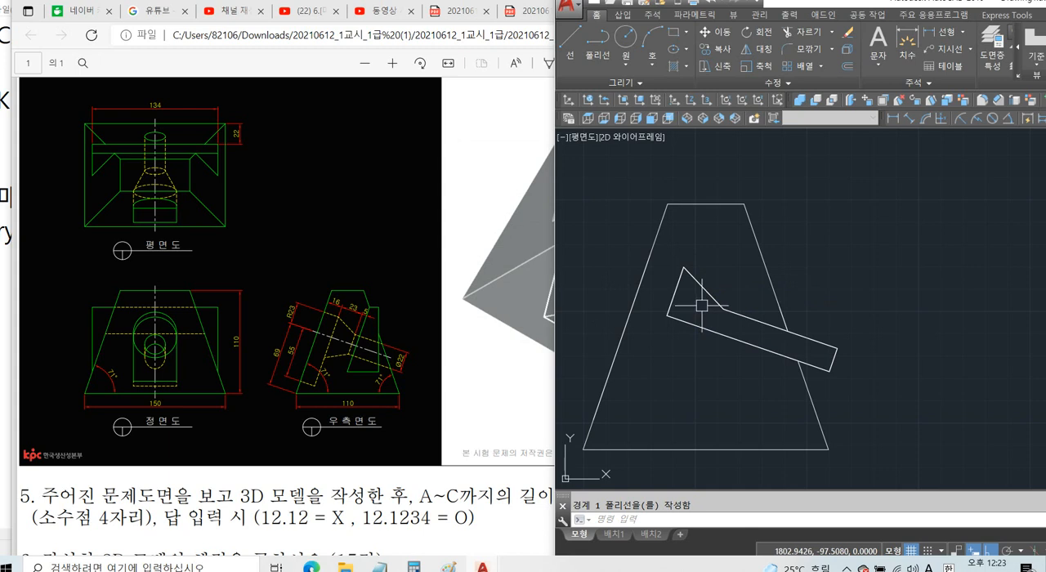
pyautogui.moveTo(703, 305); pyautogui.dragTo(769, 270, button='middle')
pyautogui.click(780, 262)
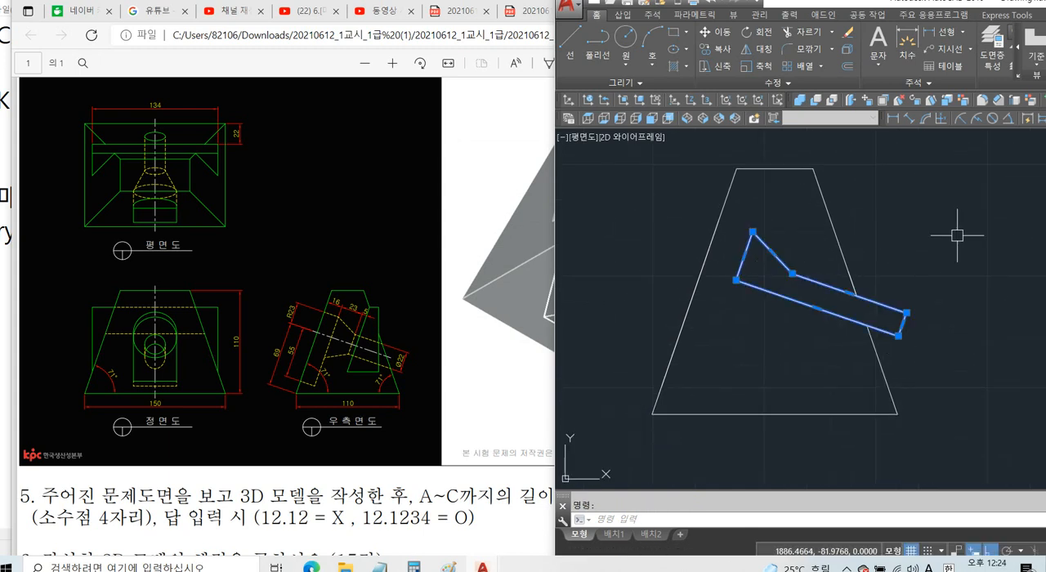
pyautogui.press('Escape')
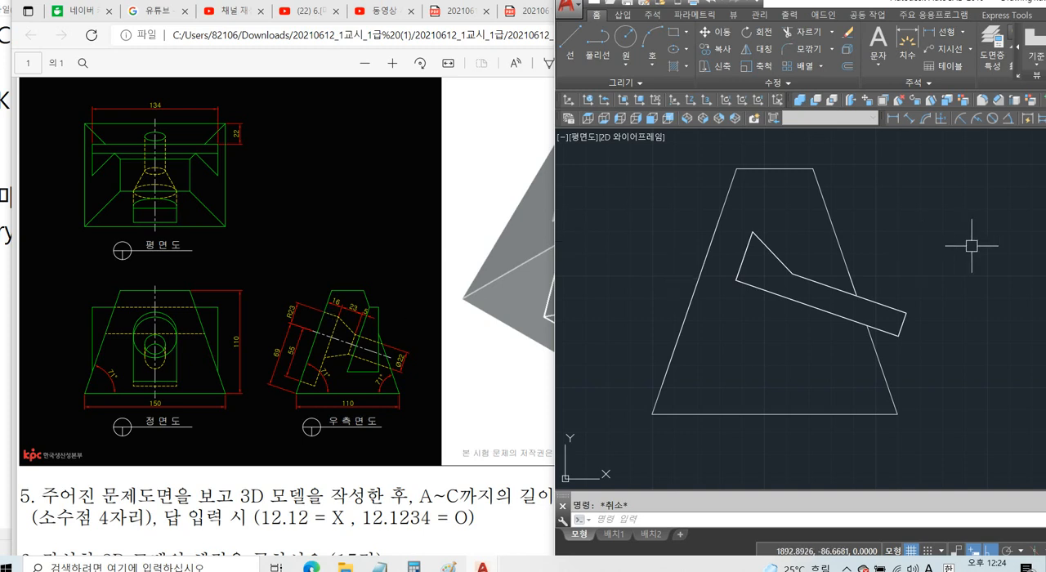
# Copy the closed hole profile and all lines of the trapezoidal side outline to the clipboard.
pyautogui.moveTo(984, 256); pyautogui.dragTo(970, 253, button='middle')
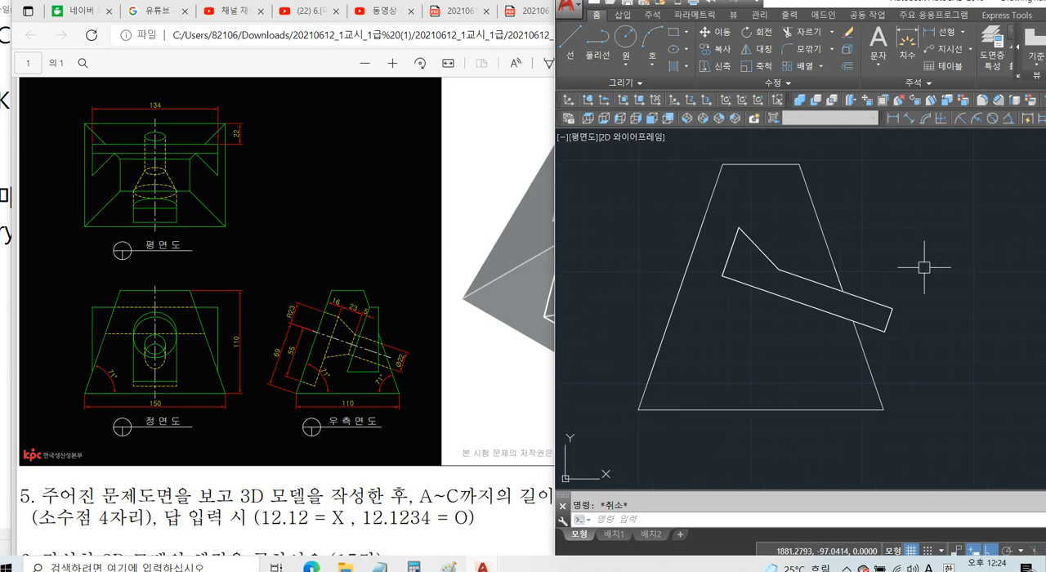
pyautogui.click(783, 268)
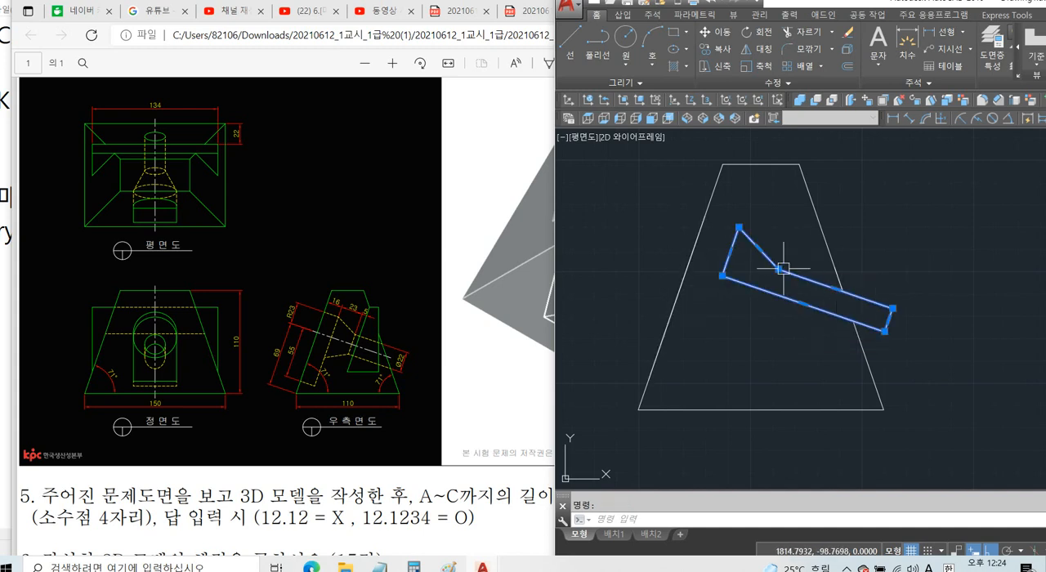
pyautogui.click(771, 164)
pyautogui.click(790, 404)
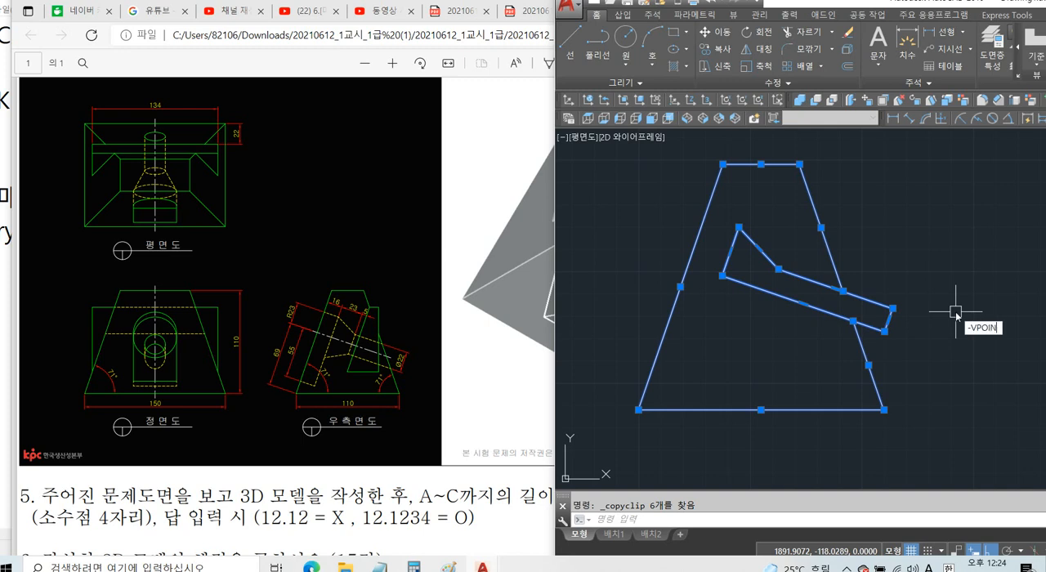
# Set the viewpoint to 1,-1,1 for an isometric view of the upright side outlines.
pyautogui.write('T')
pyautogui.press('Return')
pyautogui.write('1,-1,1')
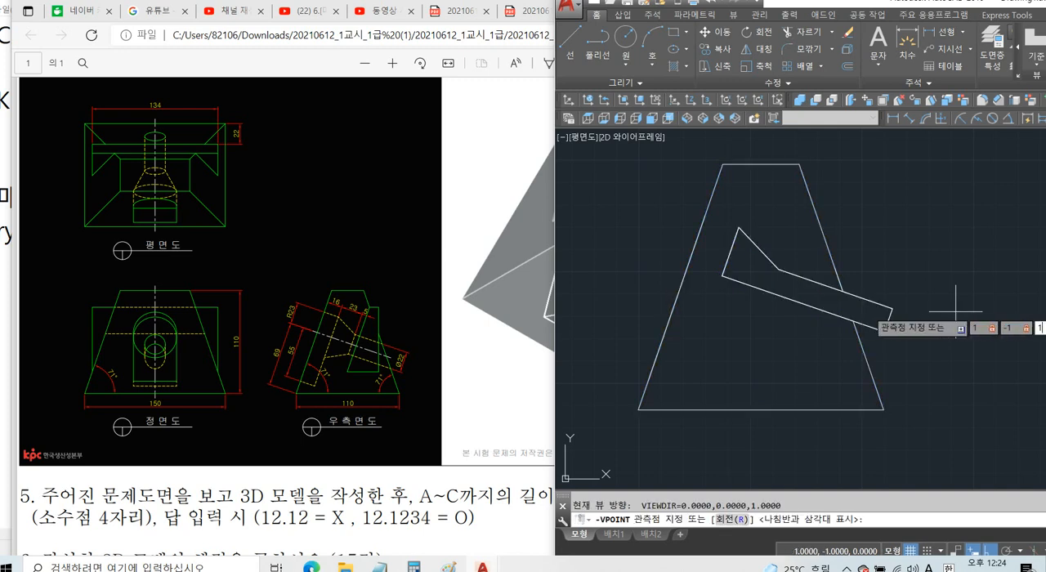
pyautogui.press('Return')
pyautogui.moveTo(1004, 321); pyautogui.dragTo(822, 324, button='middle')
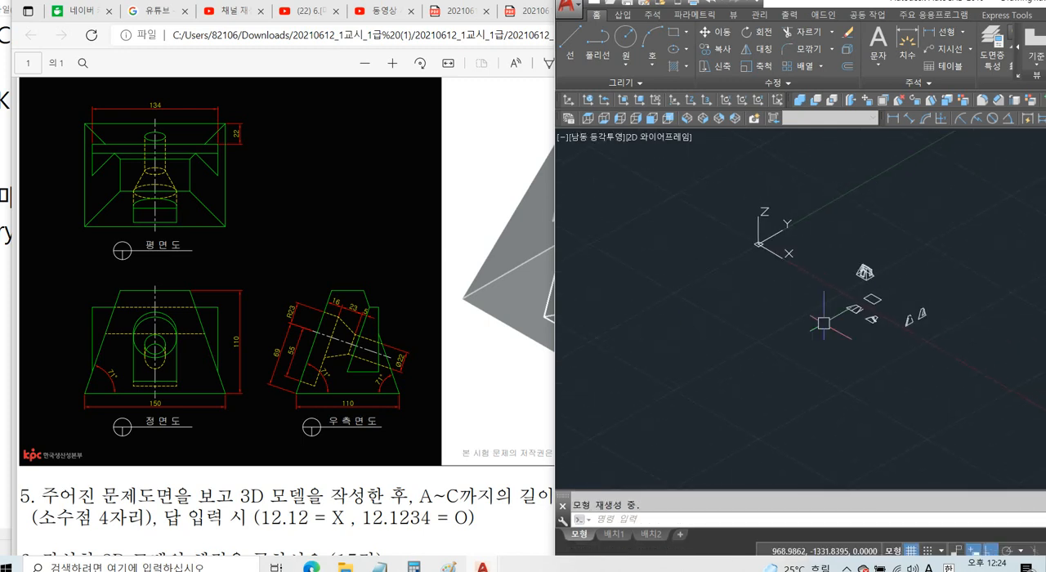
pyautogui.scroll(6, 924, 300)
pyautogui.moveTo(925, 307); pyautogui.dragTo(834, 256, button='middle')
# Rotate the UCS 90° about X and 90° about Y, and paste the copied side outline upright beside the earlier ones.
pyautogui.write('ucs')
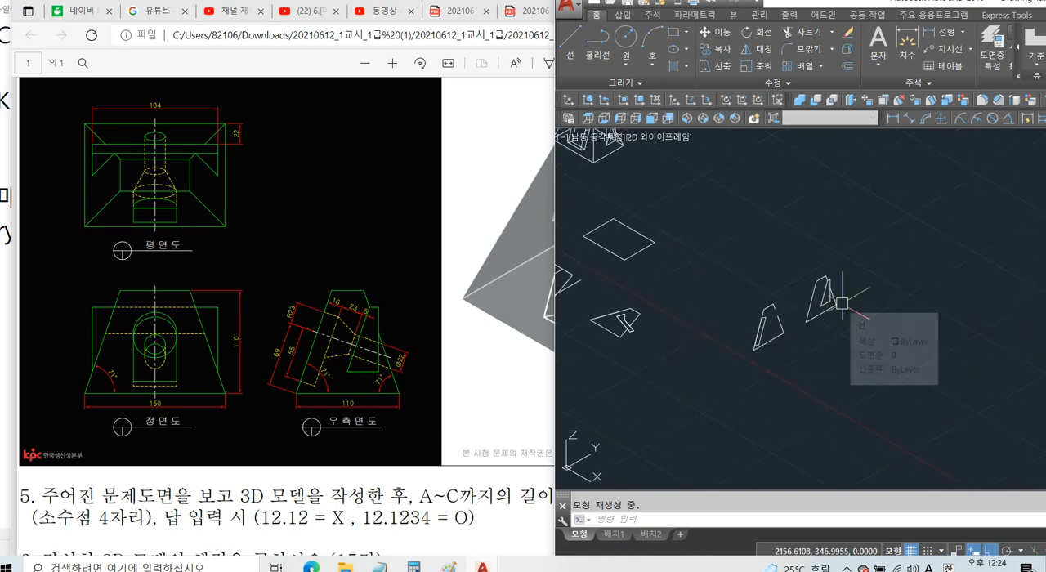
pyautogui.press('Return')
pyautogui.write('x')
pyautogui.press('Return')
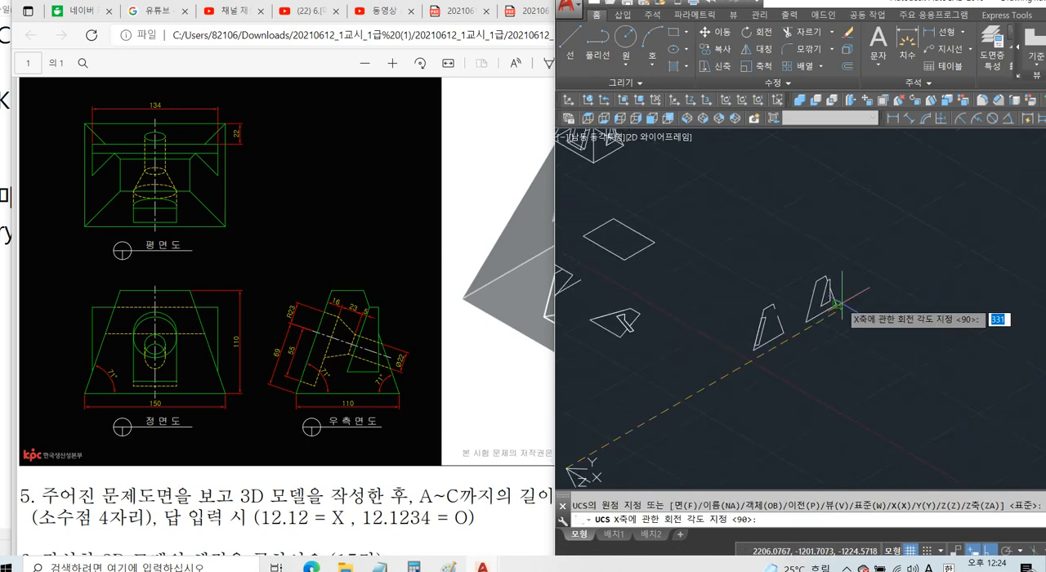
pyautogui.press('Return')
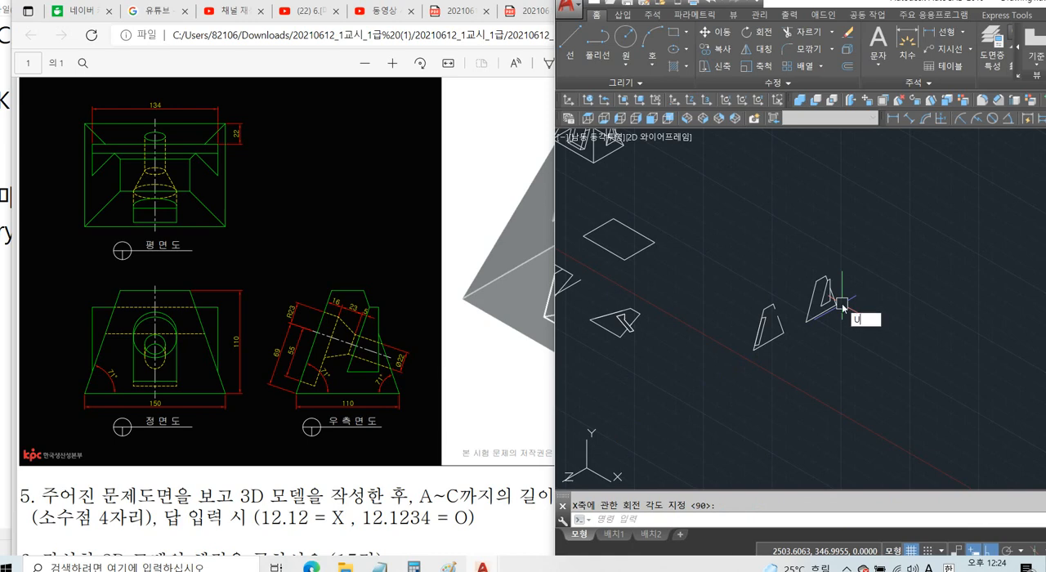
pyautogui.press('Return')
pyautogui.write('y')
pyautogui.press('Return')
pyautogui.press('Return')
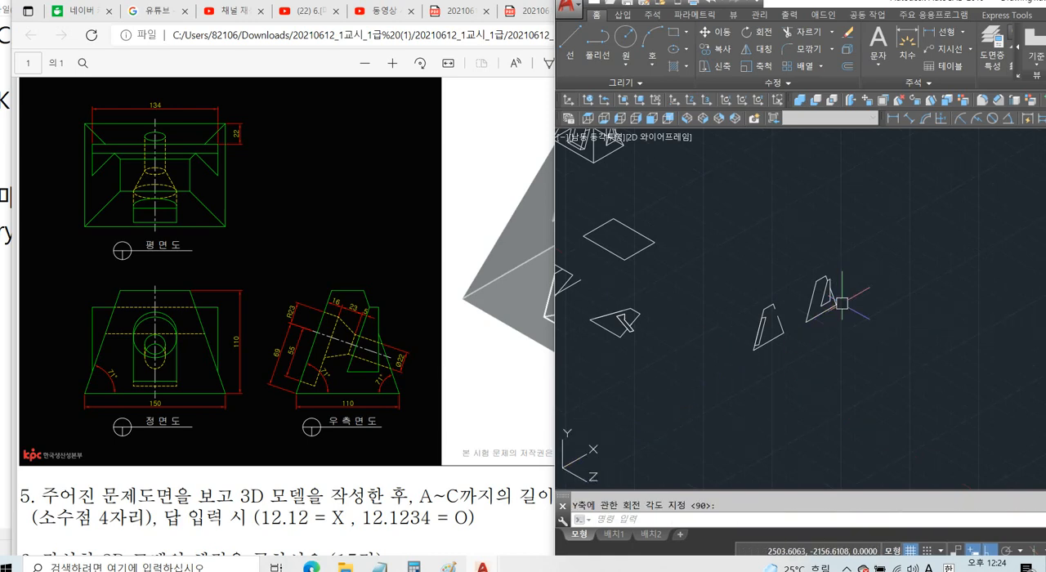
pyautogui.hotkey('ctrl', 'v')
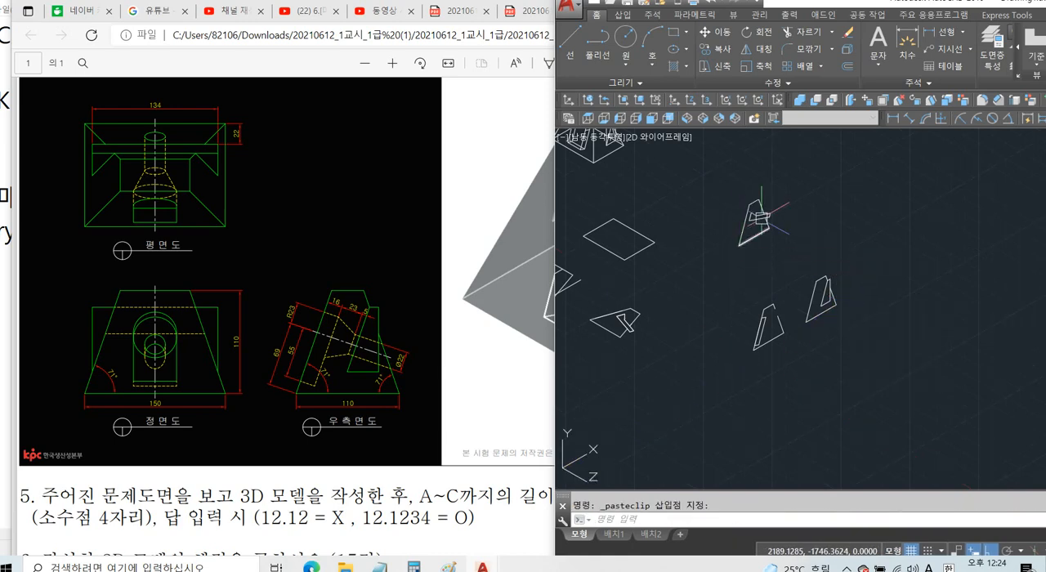
pyautogui.scroll(3, 761, 218)
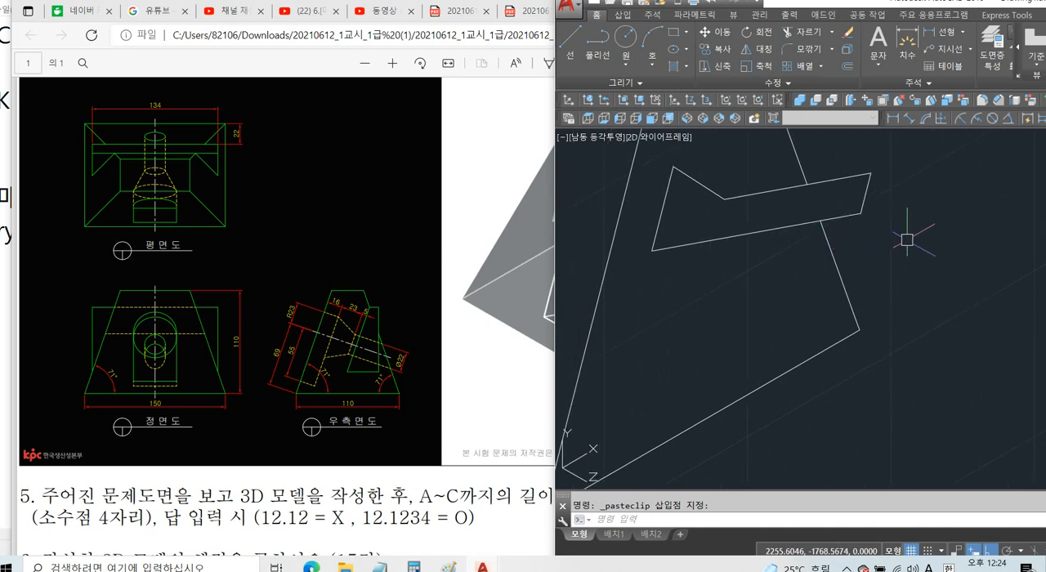
# Revolve the pasted hole profile 360° about its centre-line edge into a solid.
pyautogui.press('Return')
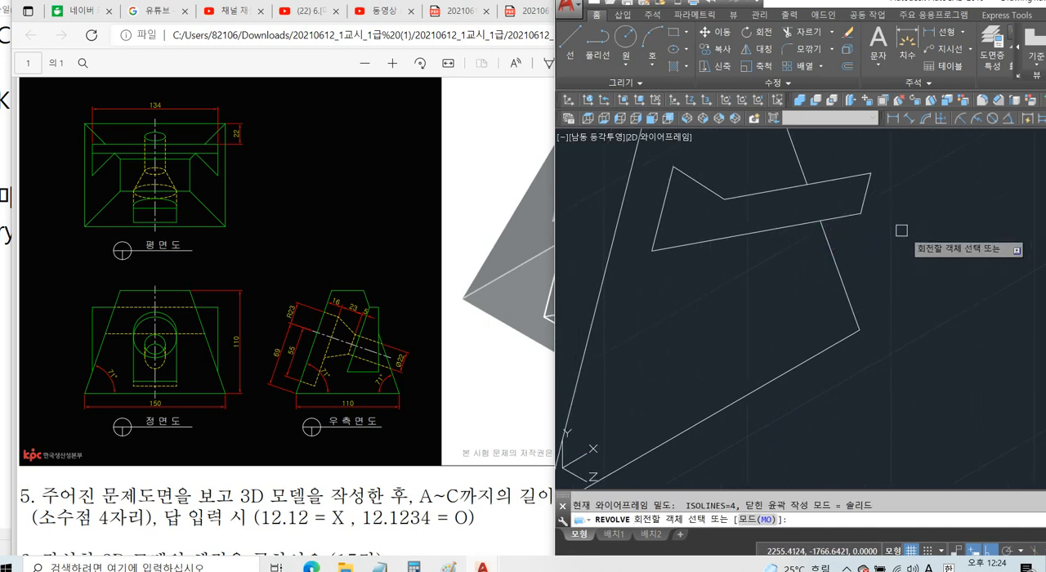
pyautogui.click(866, 200)
pyautogui.press('Return')
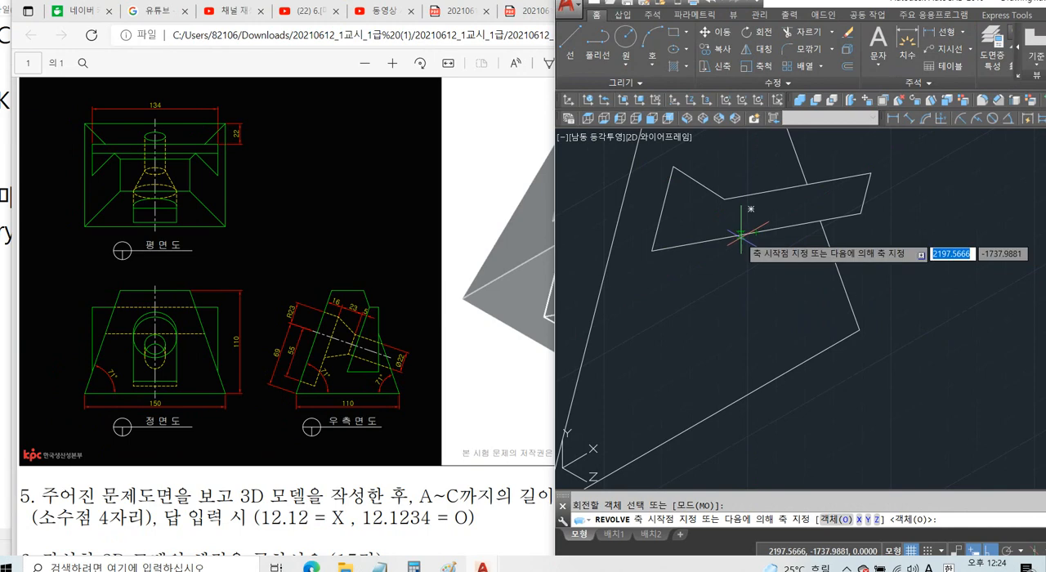
pyautogui.click(758, 228)
pyautogui.click(776, 237)
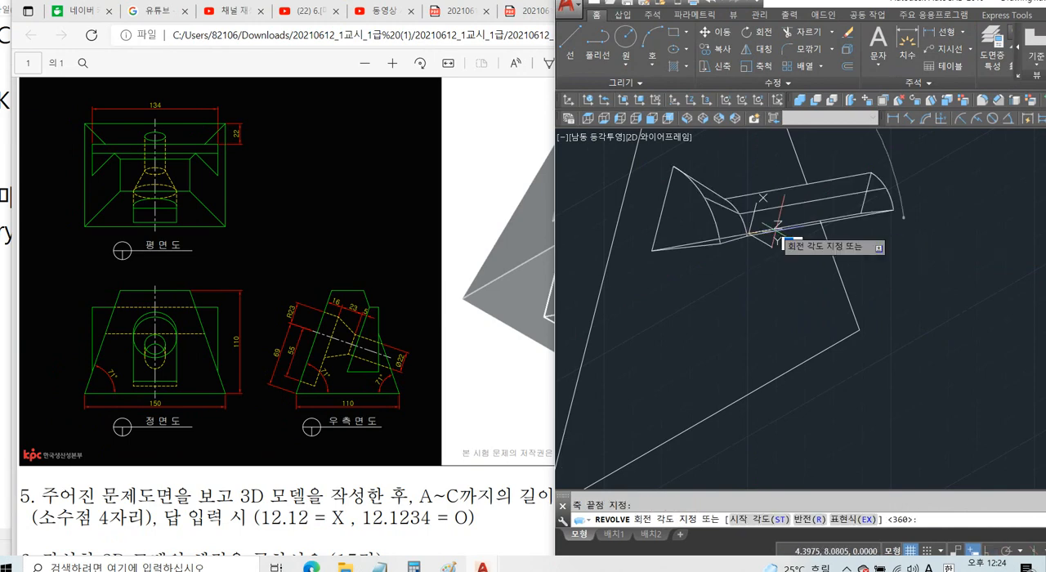
pyautogui.press('Return')
pyautogui.scroll(-5, 915, 289)
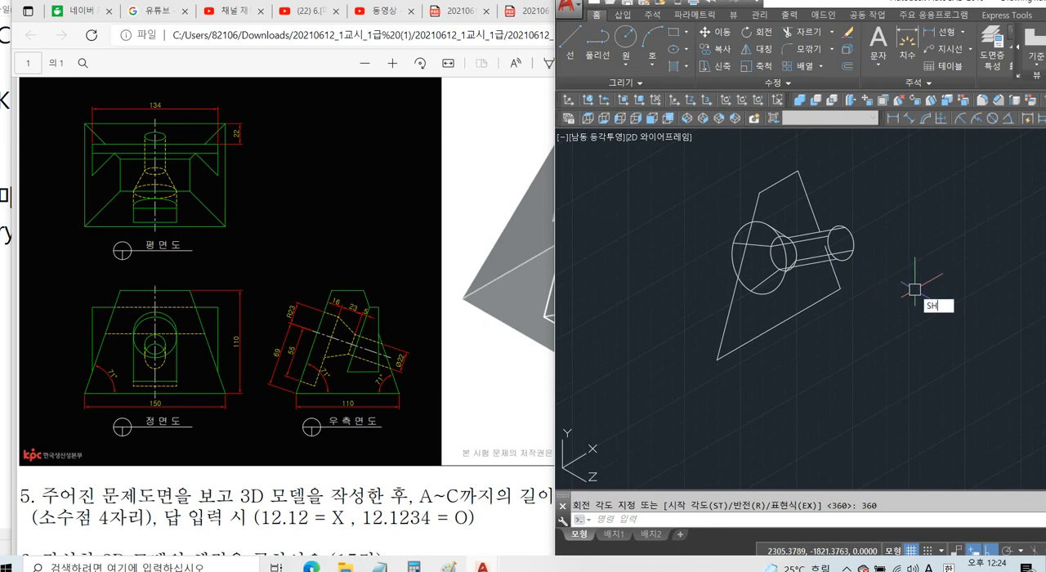
# Switch the visual style to Conceptual shading.
pyautogui.write('SH')
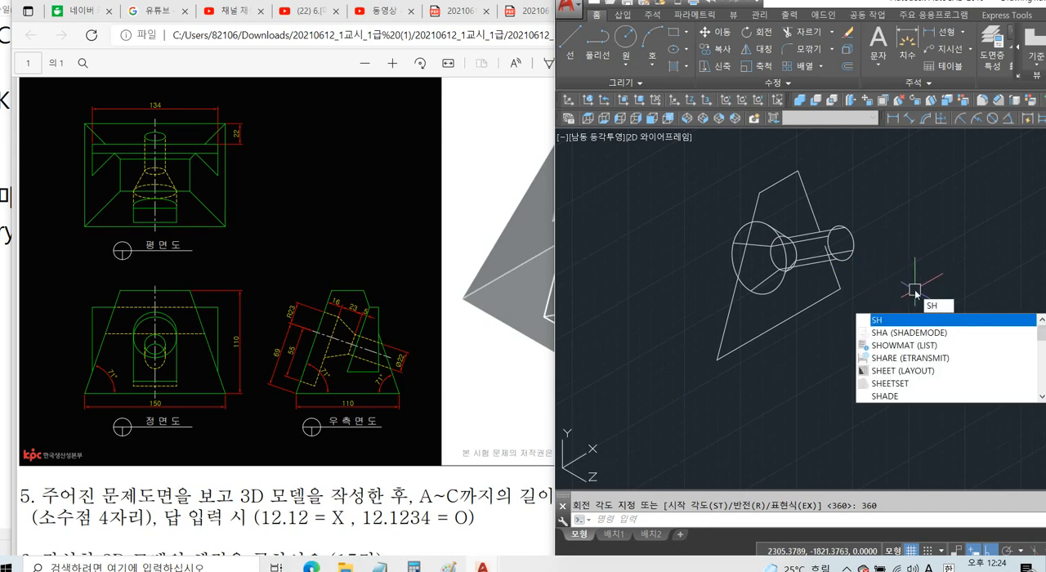
pyautogui.write('A')
pyautogui.press('Return')
pyautogui.write('c')
pyautogui.press('Return')
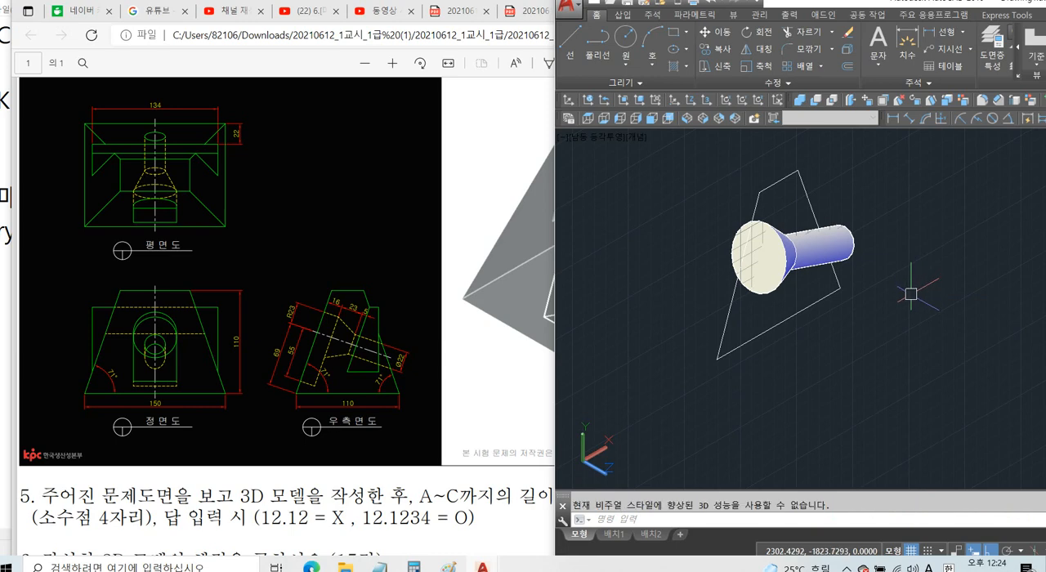
# Move the revolved hole solid from the side outline's lower front corner to the midpoint of the main body's front base edge.
pyautogui.write('M')
pyautogui.press('Return')
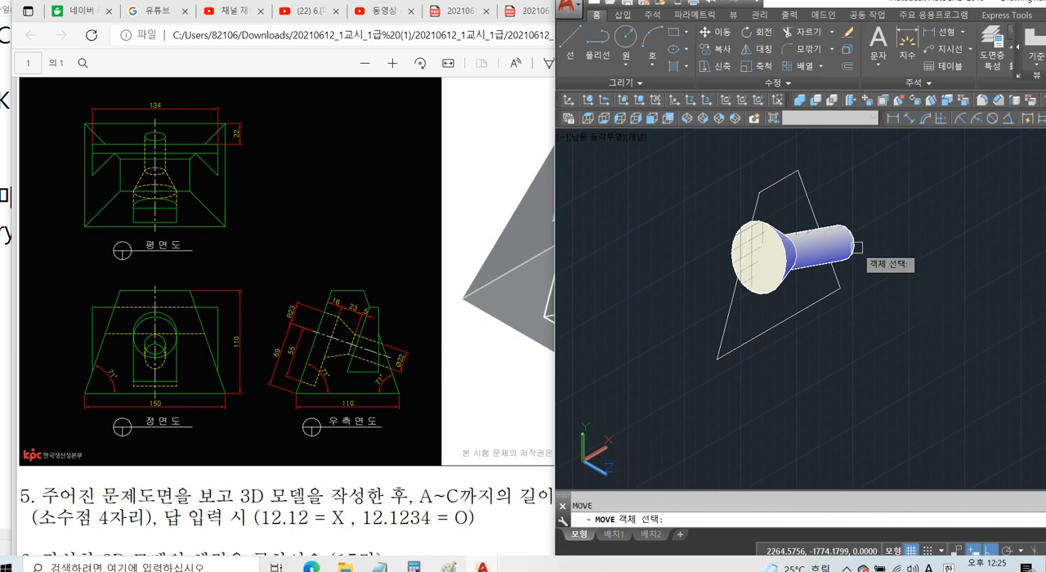
pyautogui.click(850, 255)
pyautogui.press('Return')
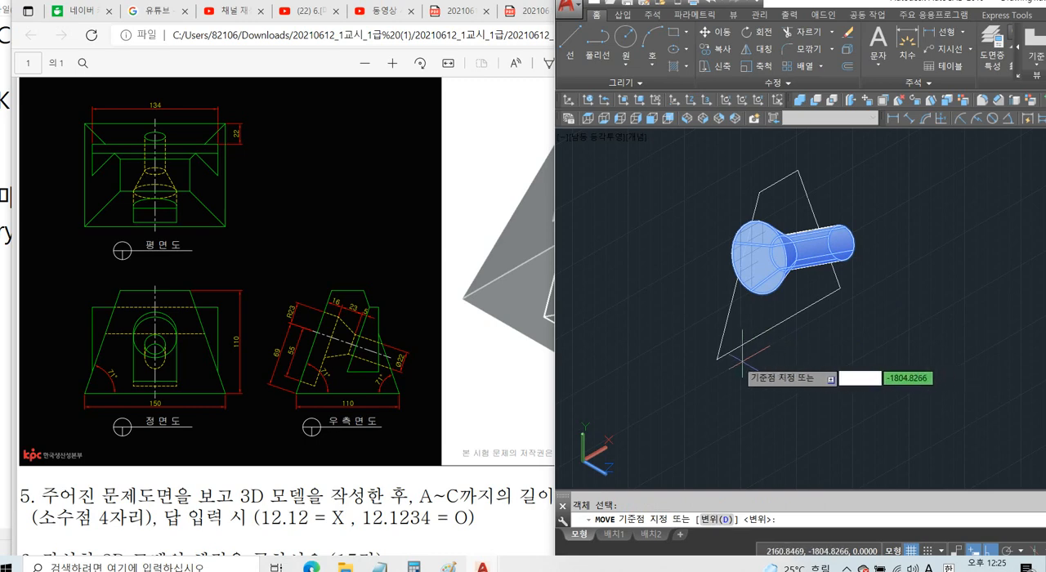
pyautogui.click(717, 358)
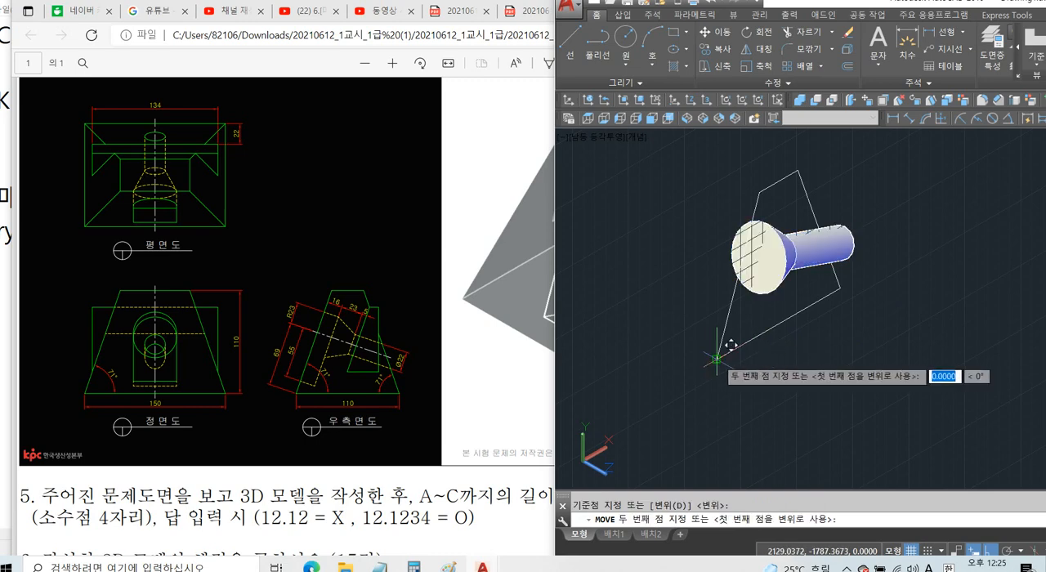
pyautogui.scroll(-5, 731, 299)
pyautogui.scroll(6, 704, 282)
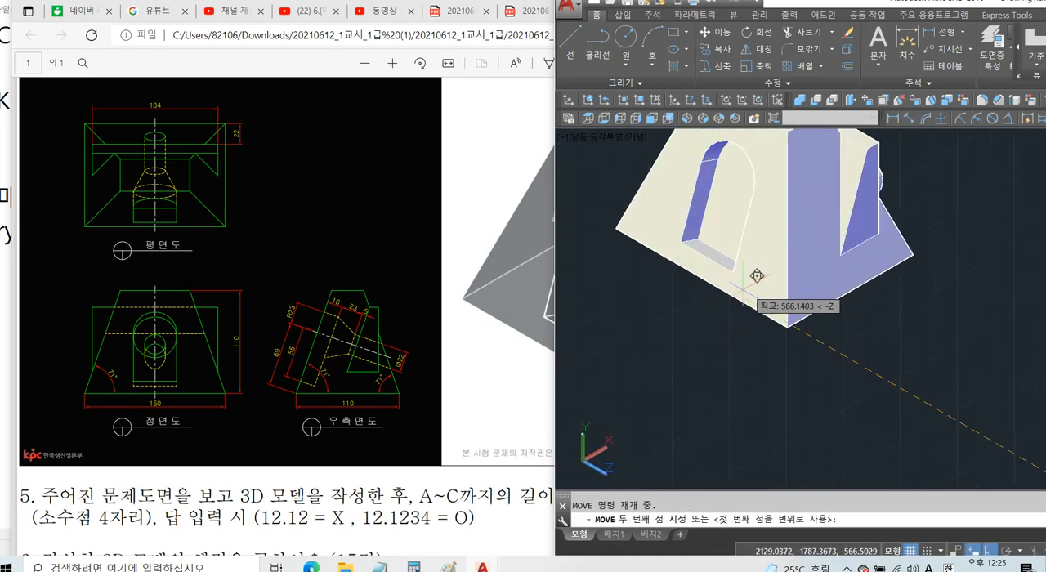
pyautogui.click(685, 298)
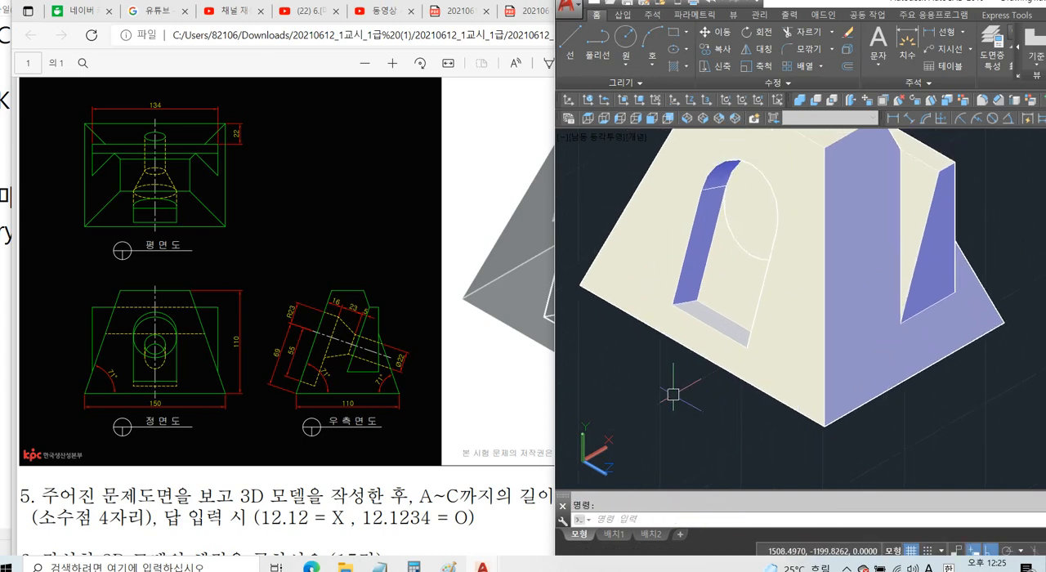
# Switch the visual style to 2D Wireframe.
pyautogui.write('SHA')
pyautogui.press('Return')
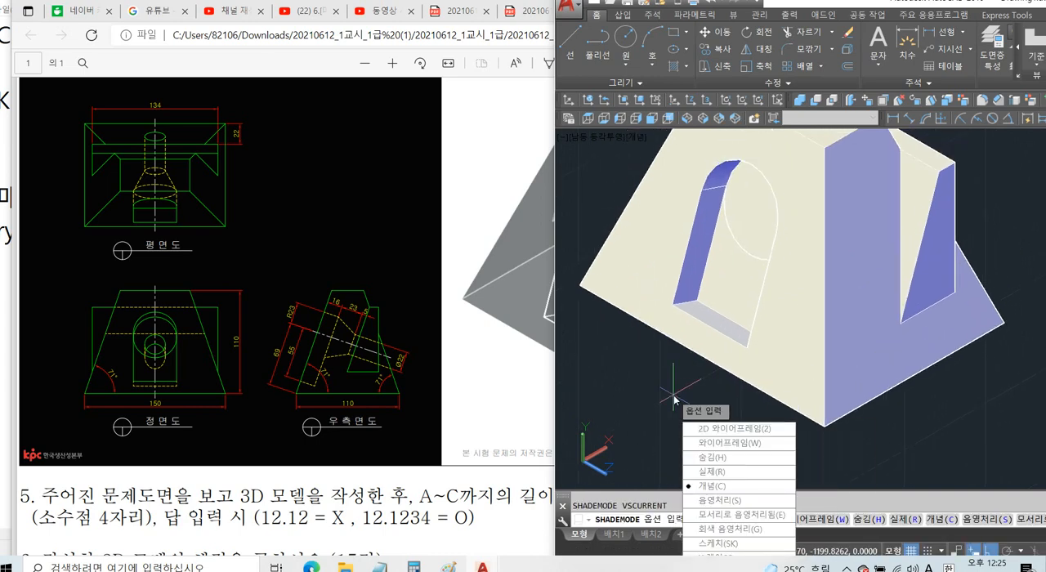
pyautogui.write('2')
pyautogui.press('Return')
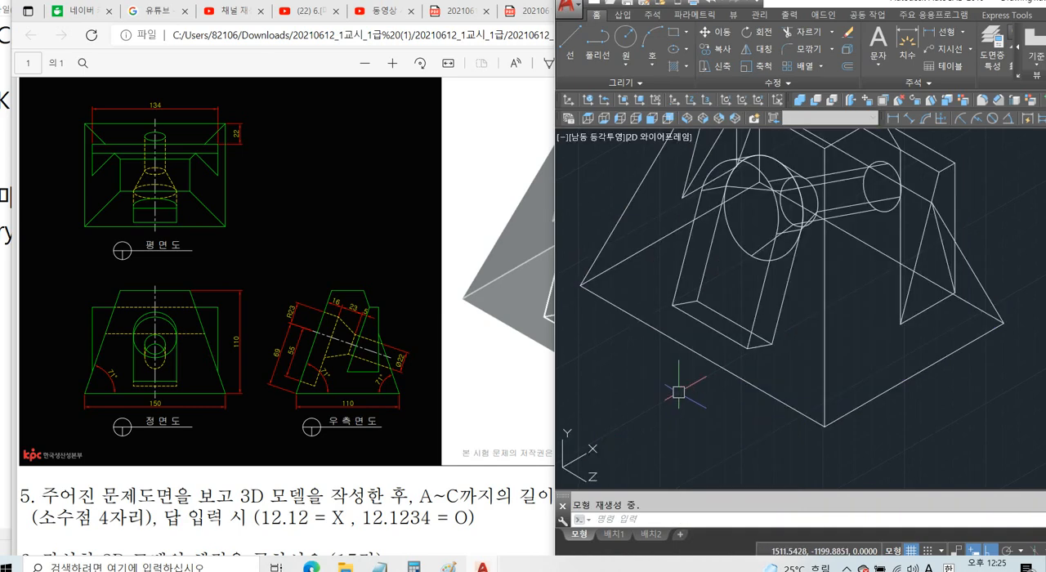
pyautogui.write('SU')
pyautogui.press('Escape')
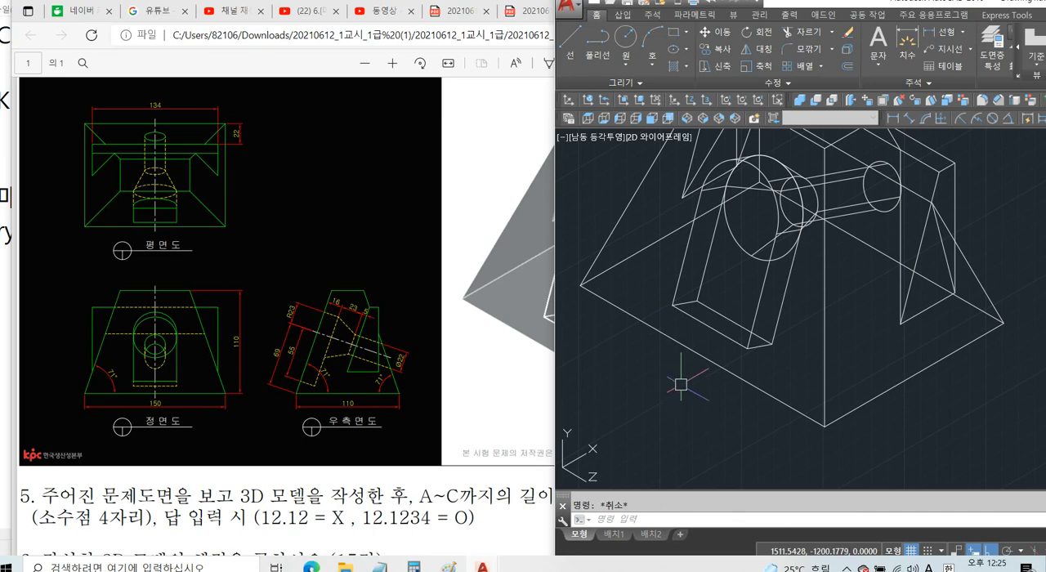
# Subtract the revolved hole solid from the tapered main body.
pyautogui.keyDown('shift'); pyautogui.moveTo(925, 360); pyautogui.dragTo(895, 354, button='middle'); pyautogui.keyUp('shift')
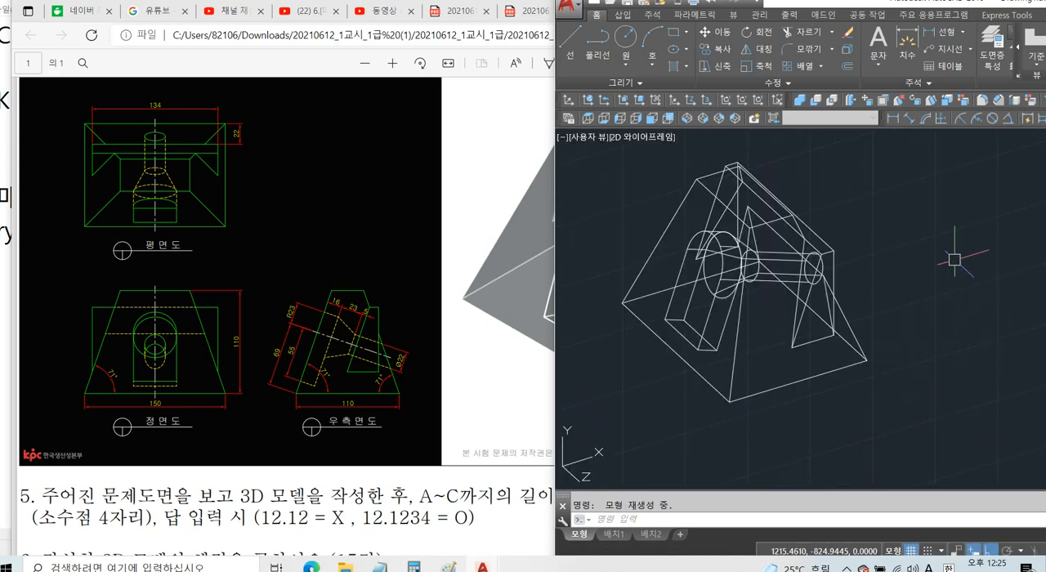
pyautogui.press('Return')
pyautogui.click(860, 337)
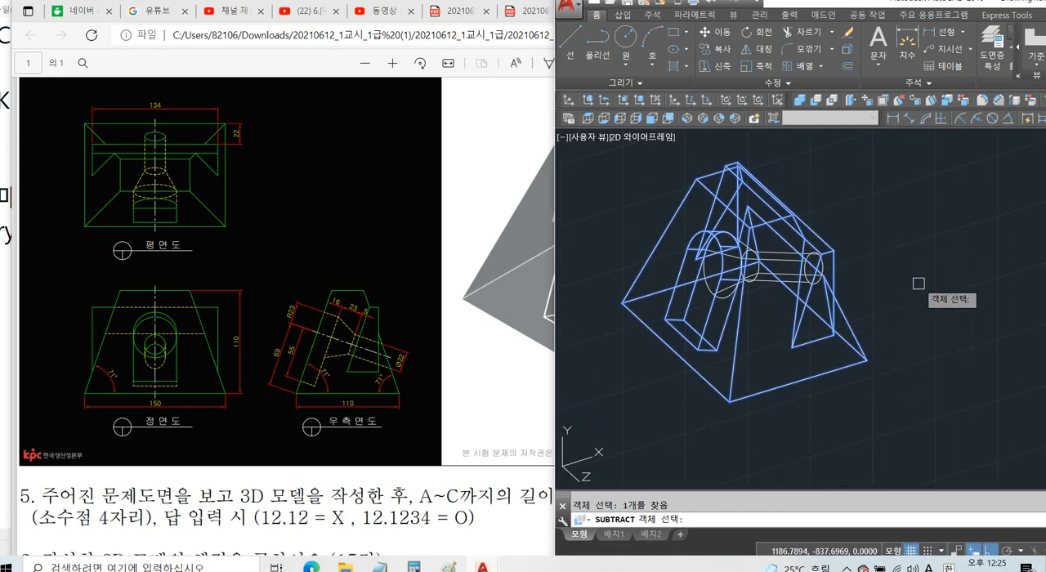
pyautogui.press('Return')
pyautogui.scroll(2, 924, 285)
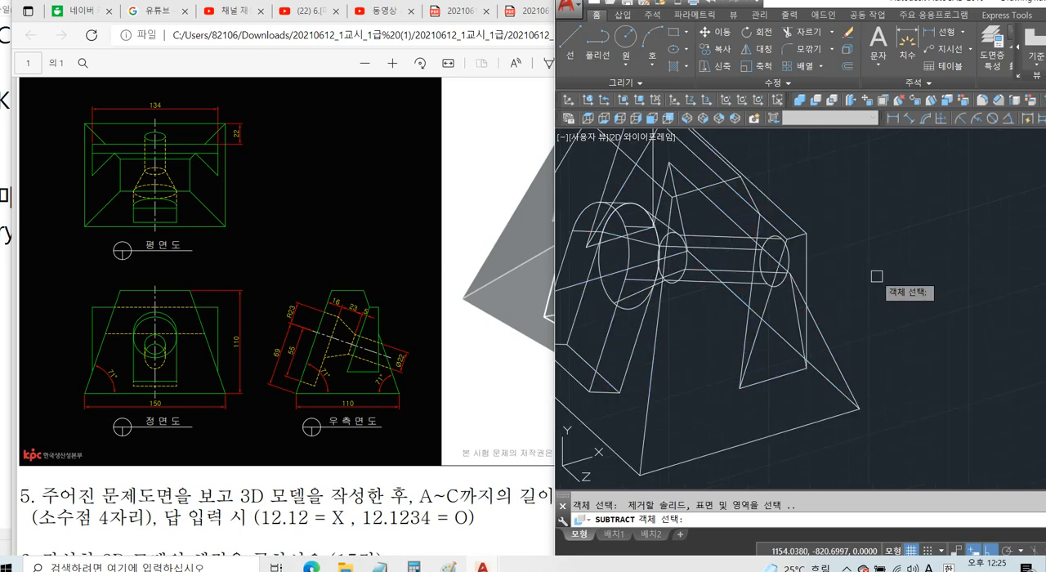
pyautogui.click(724, 256)
pyautogui.press('Return')
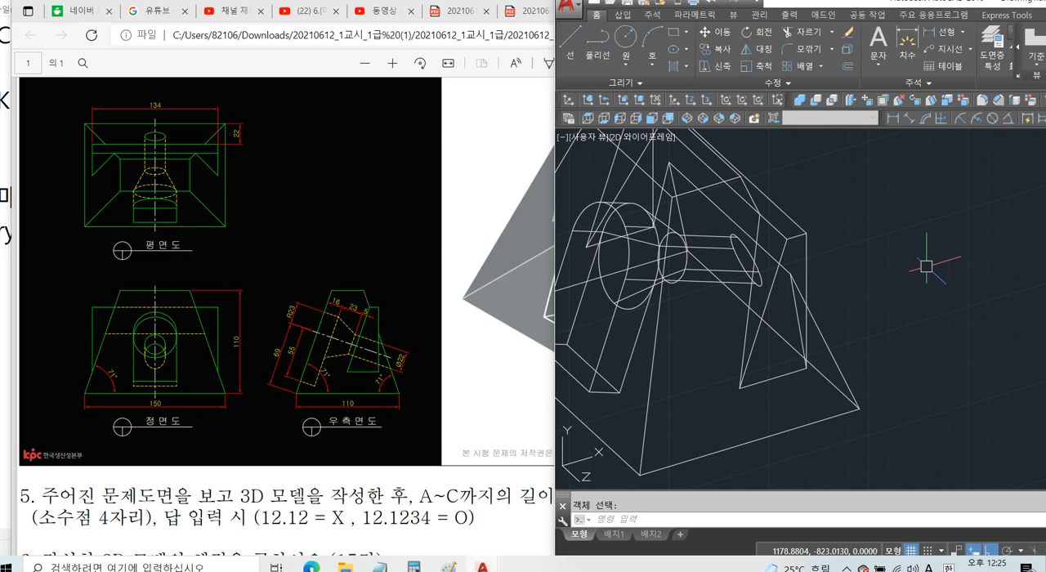
# Set the visual style to Conceptual and inspect the body with its slanted hole from several sides.
pyautogui.write('shademode')
pyautogui.press('Return')
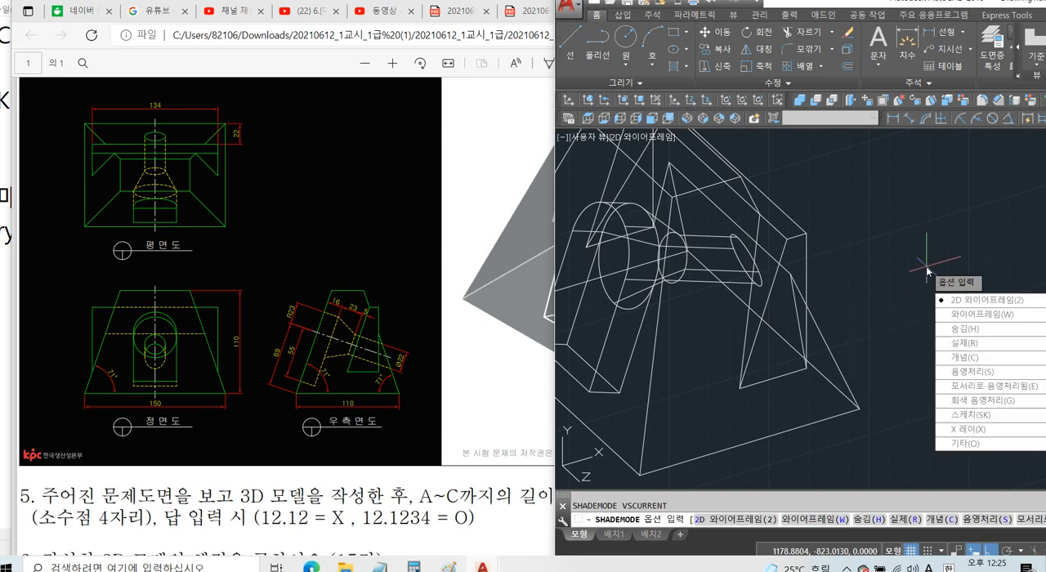
pyautogui.click(964, 357)
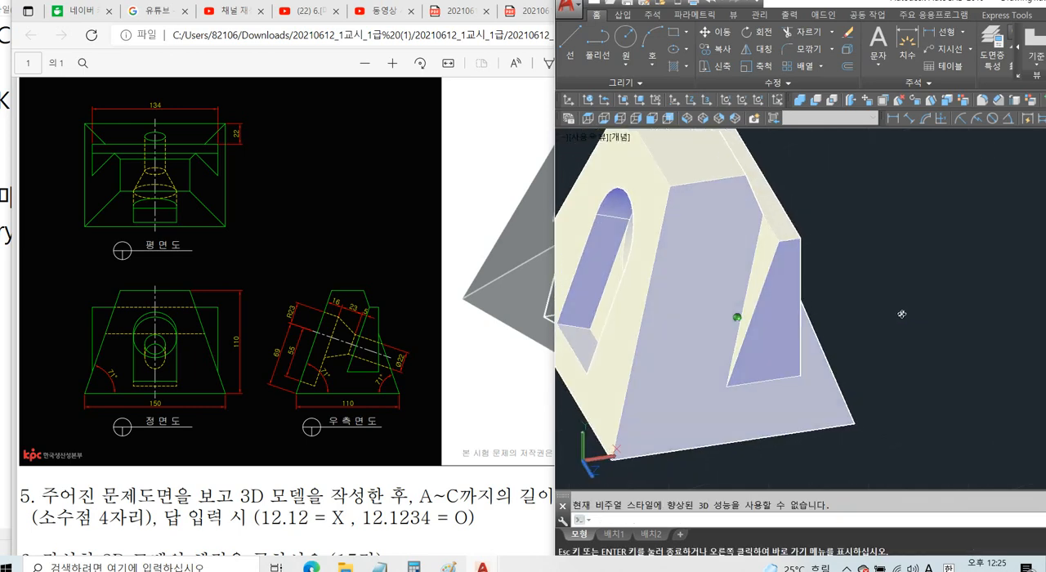
pyautogui.moveTo(901, 314)
pyautogui.mouseDown()
pyautogui.moveTo(733, 235)
pyautogui.moveTo(972, 285)
pyautogui.moveTo(896, 324)
pyautogui.mouseUp()
pyautogui.press('Escape')
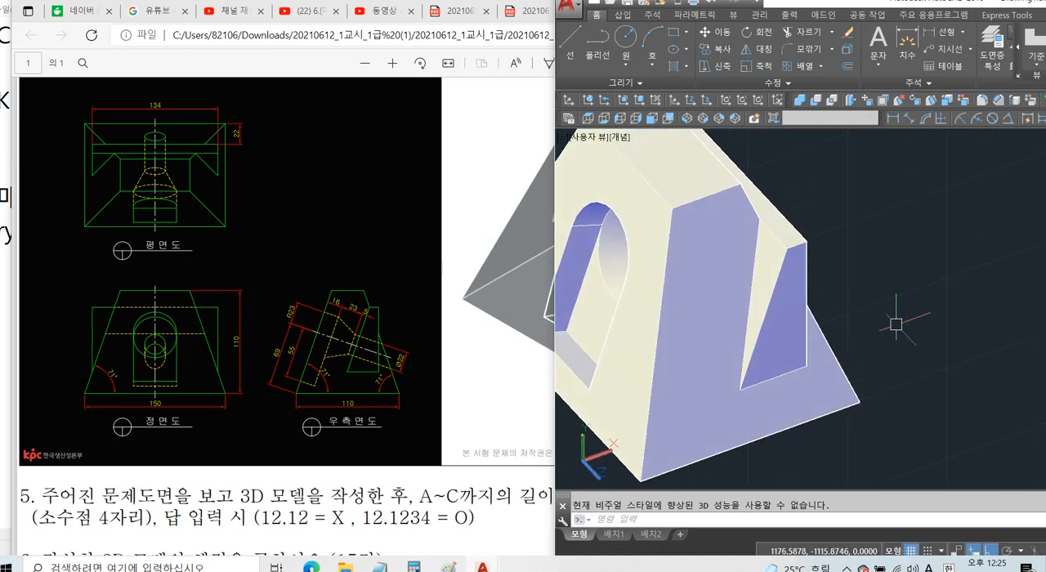
pyautogui.scroll(-2, 895, 325)
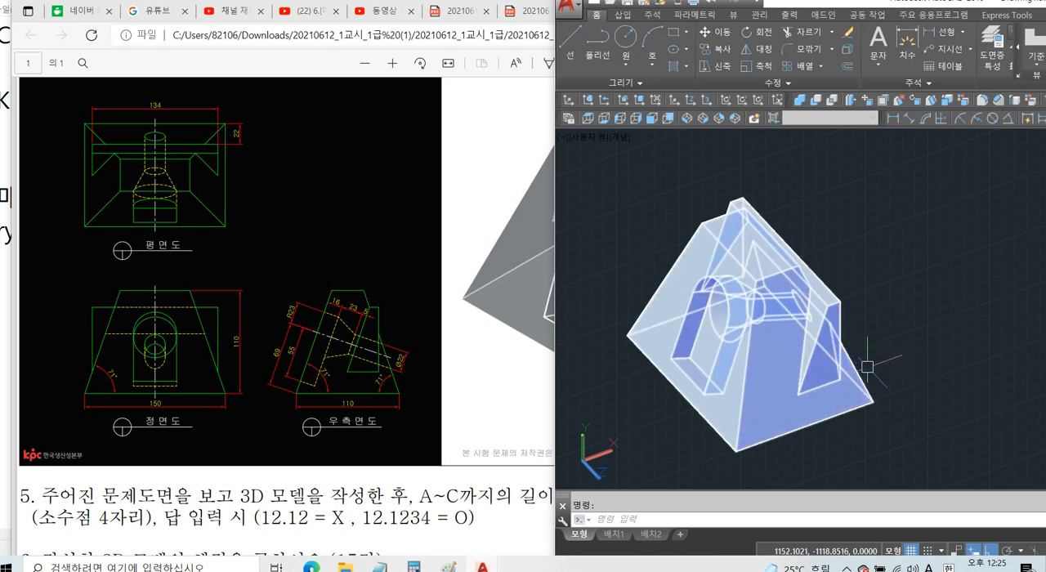
pyautogui.moveTo(873, 353); pyautogui.dragTo(852, 338, button='middle')
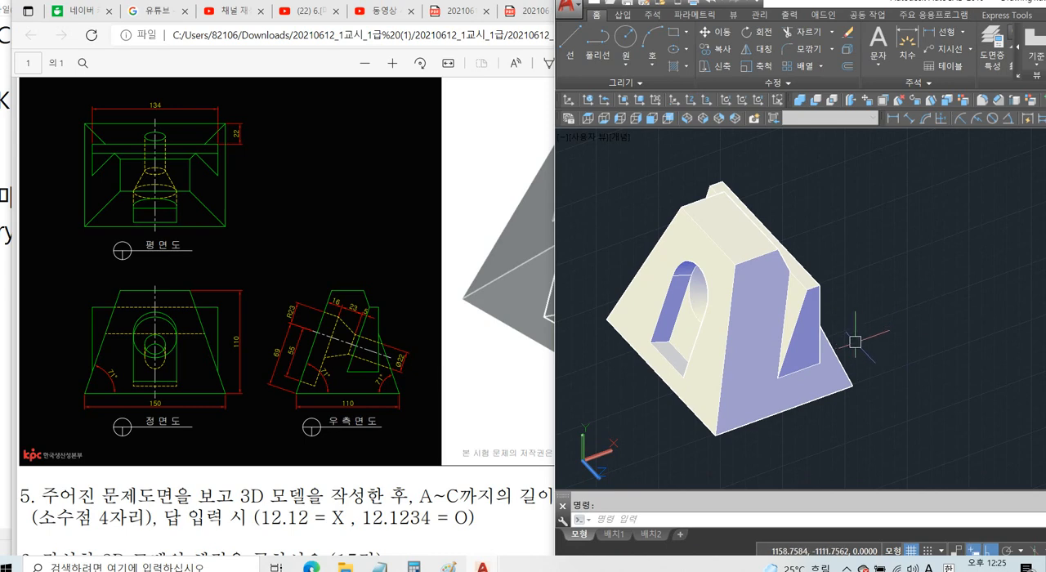
pyautogui.keyDown('shift'); pyautogui.moveTo(853, 325); pyautogui.dragTo(871, 317, button='middle'); pyautogui.keyUp('shift')
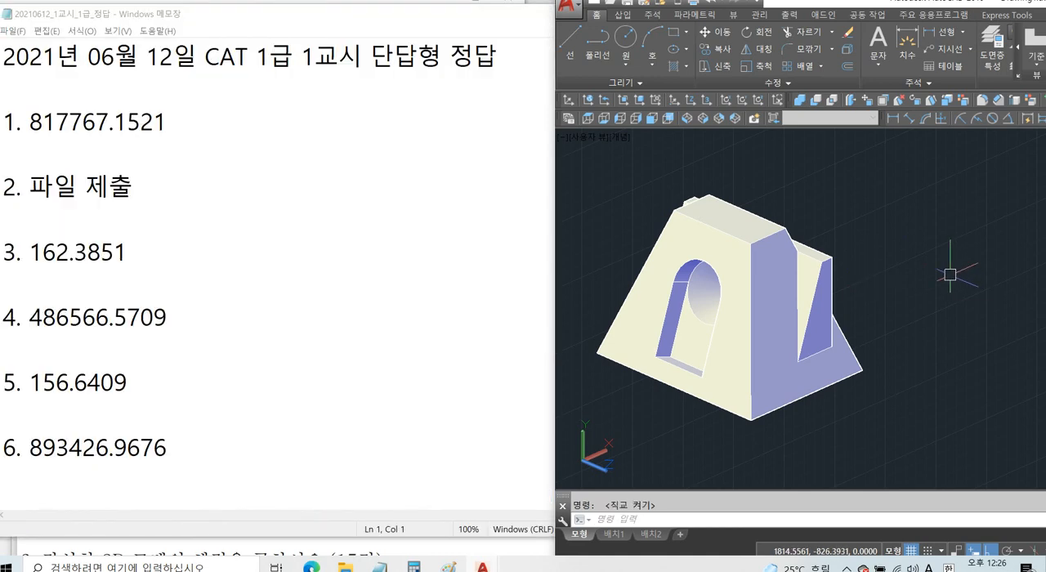
# List the mass properties of the finished solid and highlight its volume in the report.
pyautogui.write('MASS')
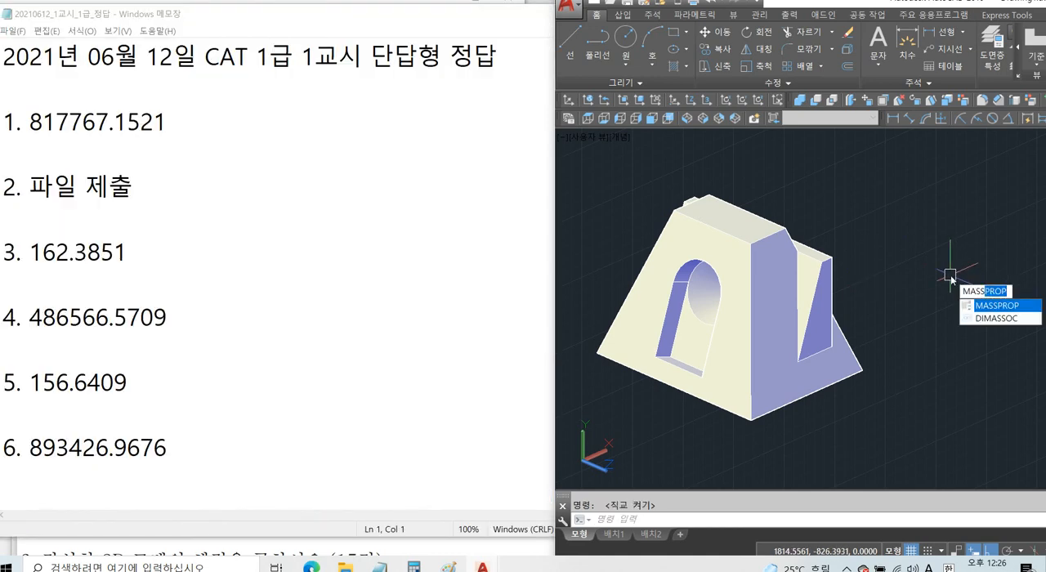
pyautogui.press('Return')
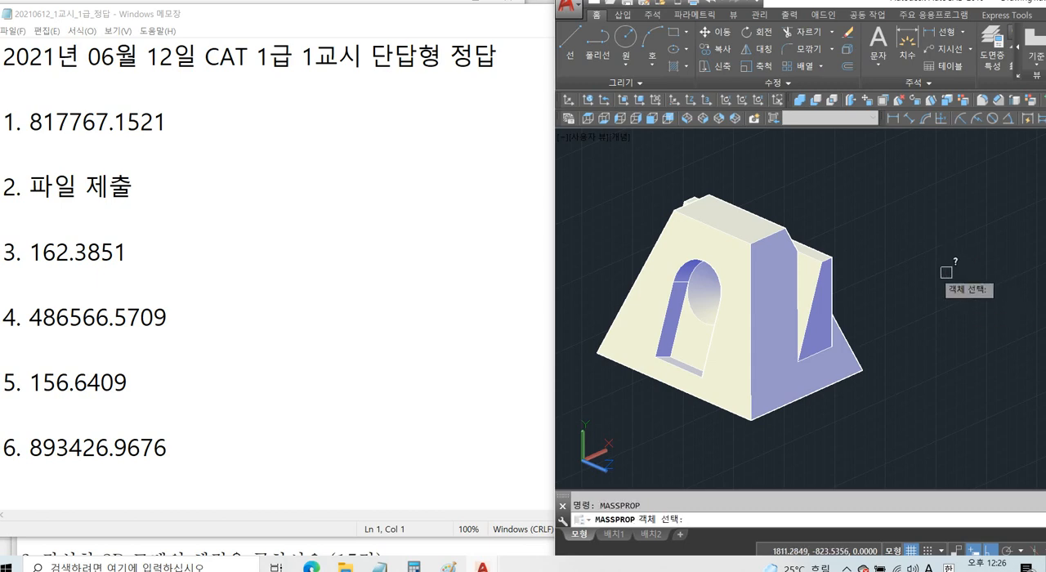
pyautogui.click(822, 261)
pyautogui.press('Return')
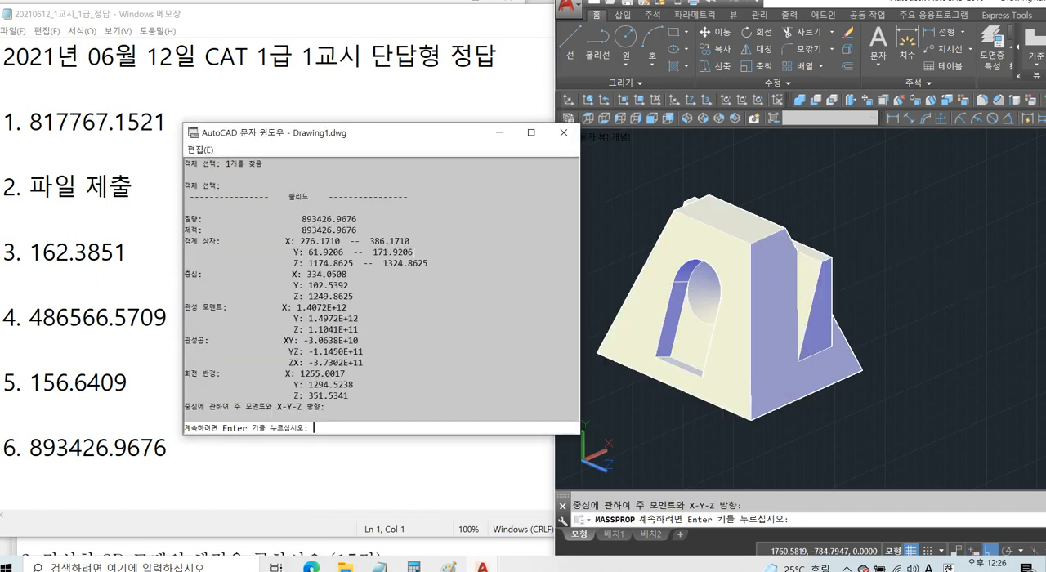
pyautogui.moveTo(301, 230); pyautogui.dragTo(357, 230)
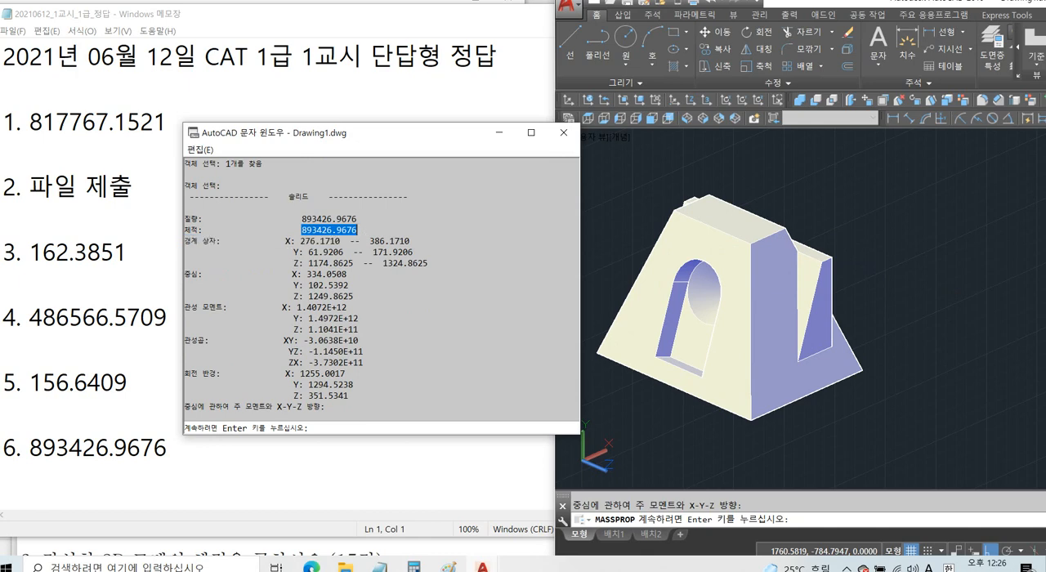
# Compare the reported volume with answer 6 in the Notepad answer sheet, and check which value answer 5 gives.
pyautogui.moveTo(30, 447); pyautogui.dragTo(167, 447)
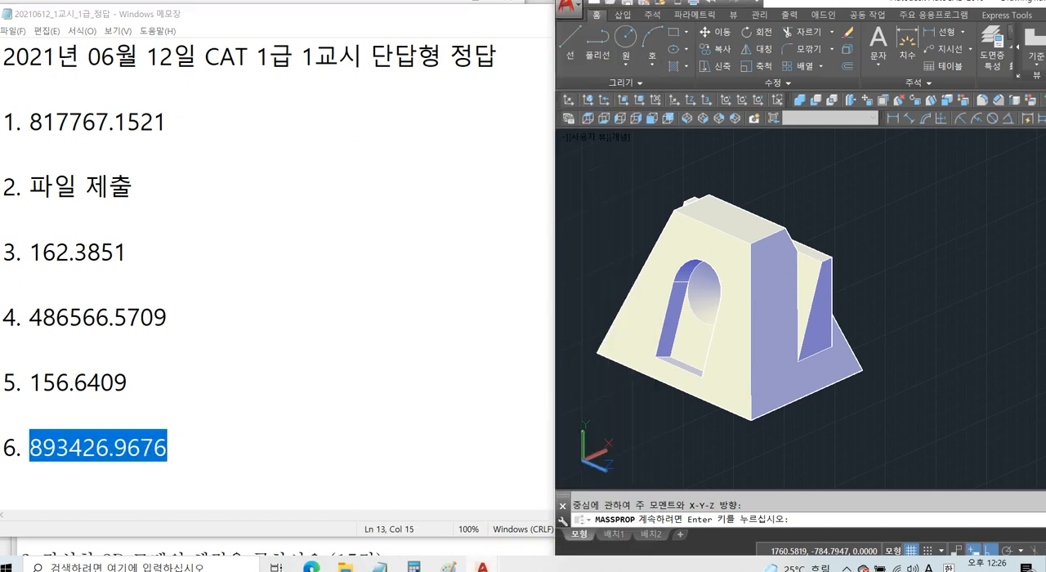
pyautogui.moveTo(482, 564)
pyautogui.click(641, 505)
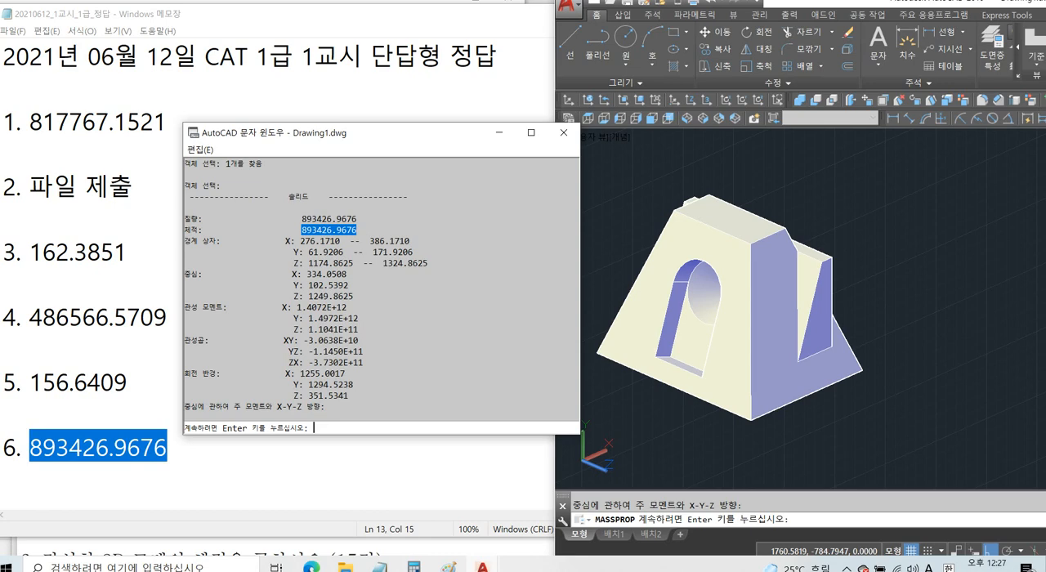
pyautogui.click(196, 449)
pyautogui.moveTo(44, 383); pyautogui.dragTo(137, 383)
pyautogui.click(147, 382)
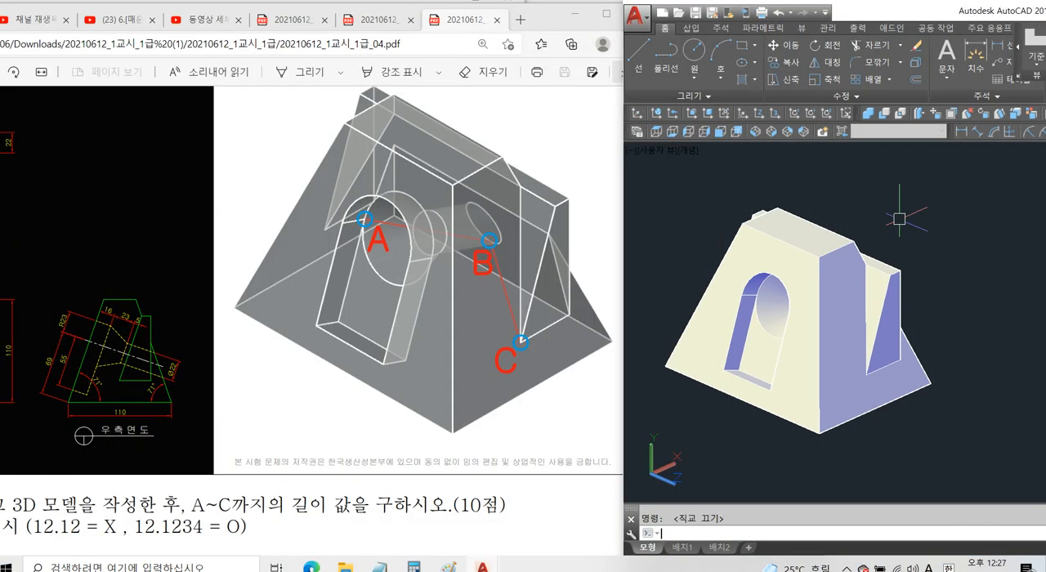
# Switch the finished model's visual style to X-Ray.
pyautogui.write('shademode')
pyautogui.press('Return')
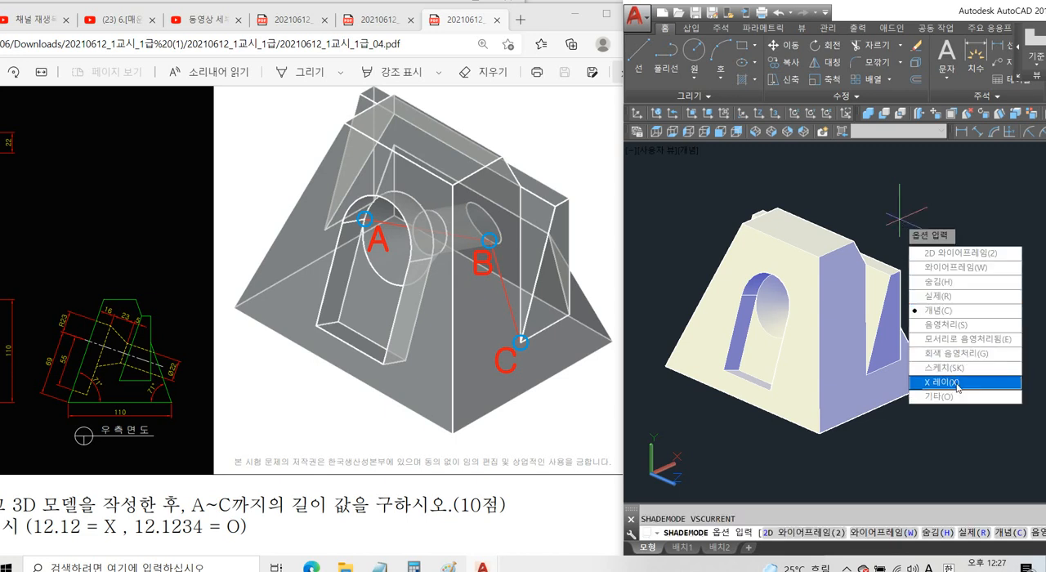
pyautogui.write('x')
pyautogui.press('Return')
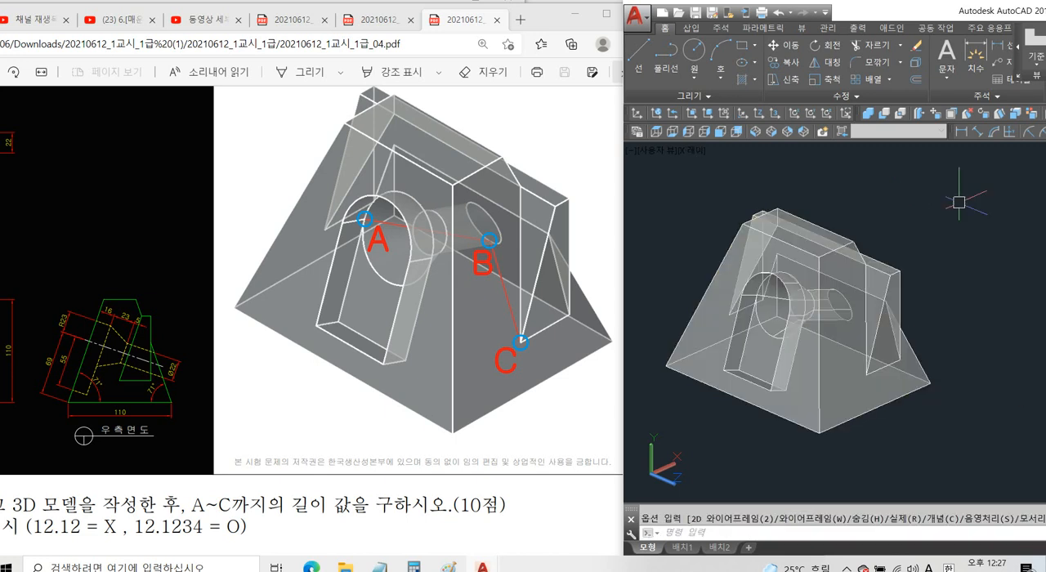
# Try the 2D Wireframe visual style on the model and return to X-Ray.
pyautogui.write('shademode')
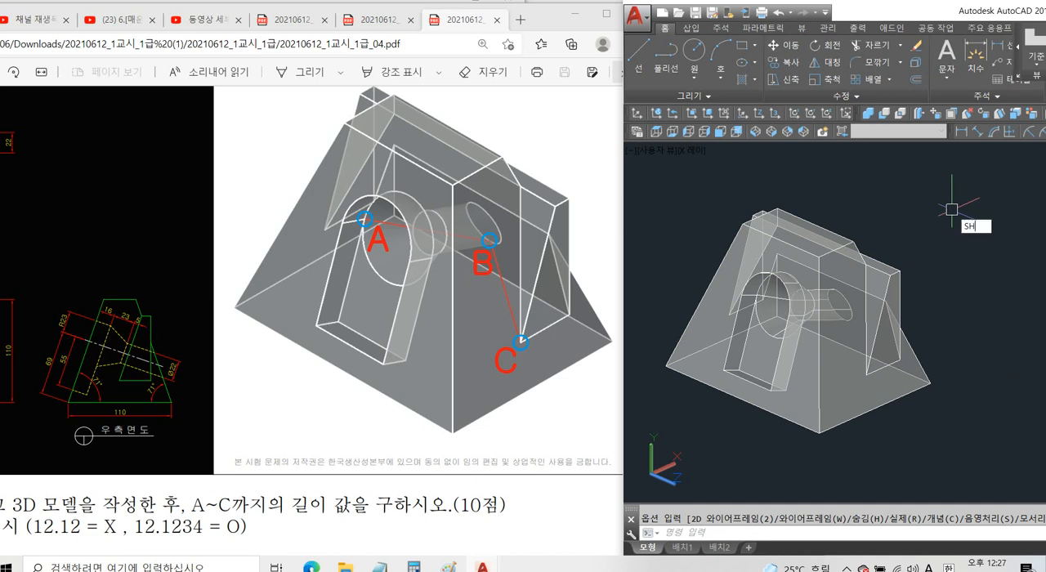
pyautogui.press('Return')
pyautogui.write('2')
pyautogui.press('Return')
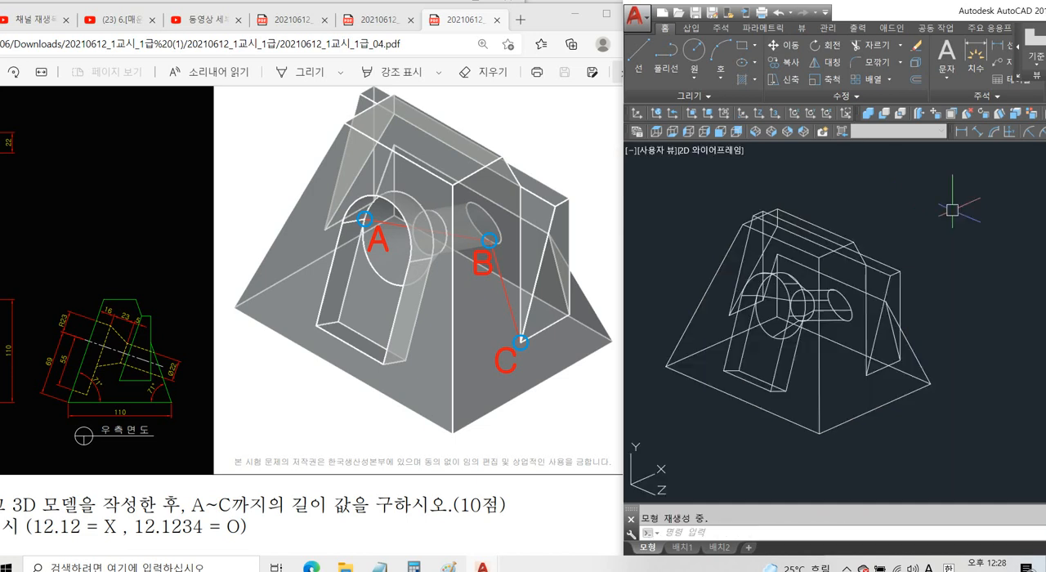
pyautogui.write('shademode')
pyautogui.press('Return')
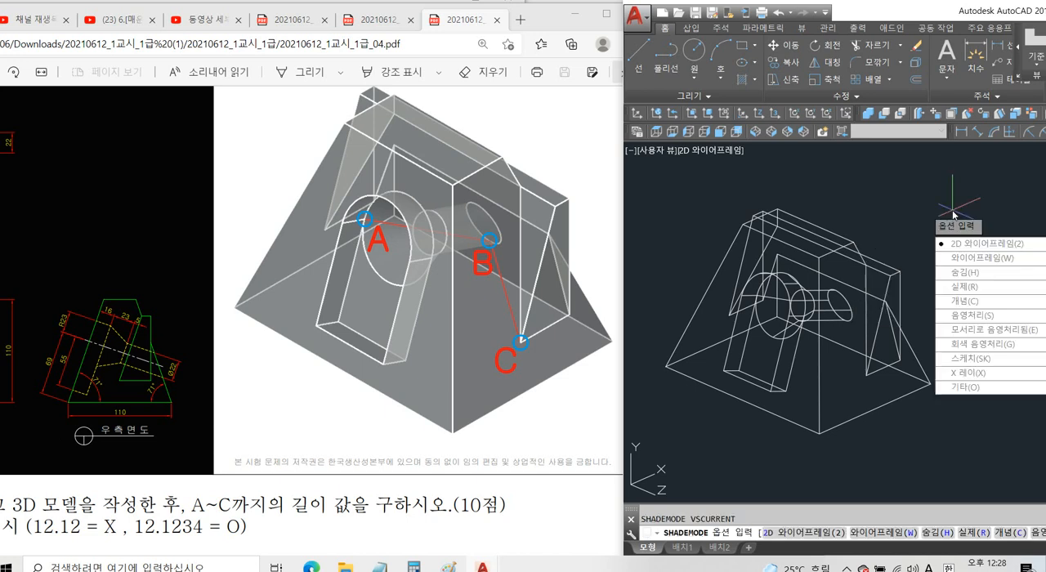
pyautogui.write('x')
pyautogui.press('Return')
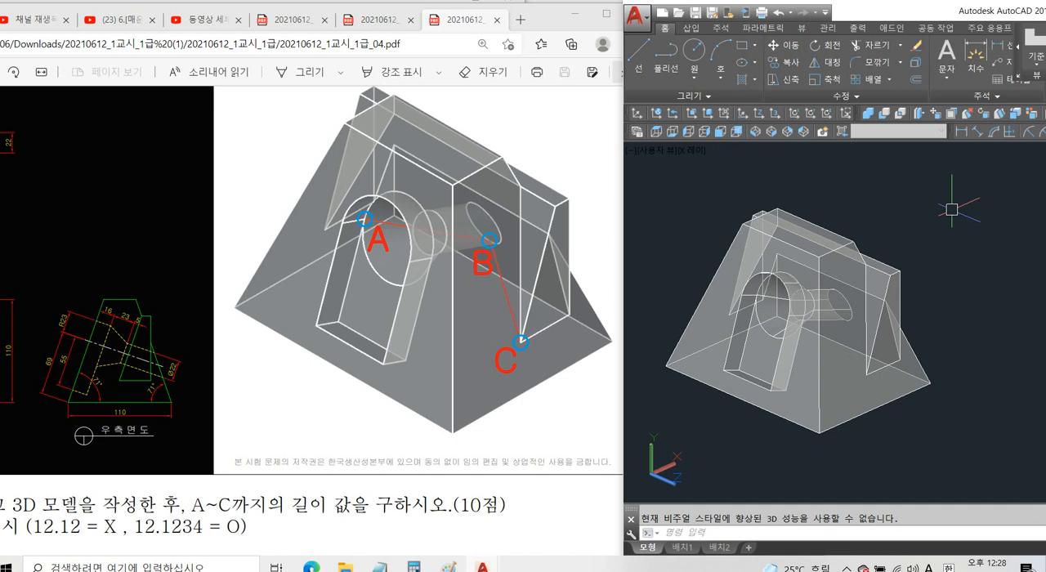
# Draw the first segment of a 3D polyline from point A on the large bore to point B on the small hole's outlet edge.
pyautogui.write('3p')
pyautogui.press('Return')
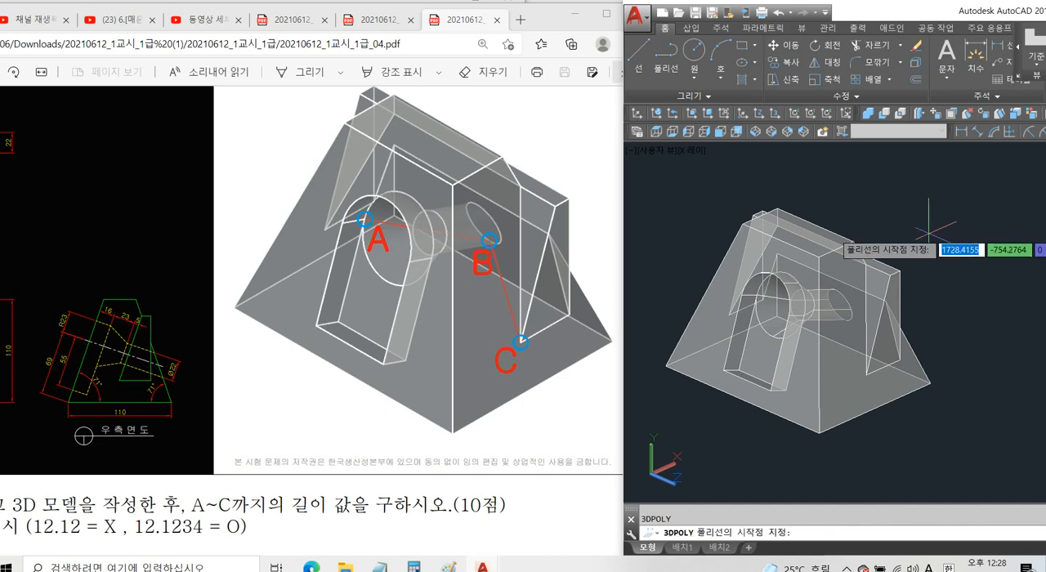
pyautogui.scroll(3, 769, 294)
pyautogui.scroll(2, 750, 300)
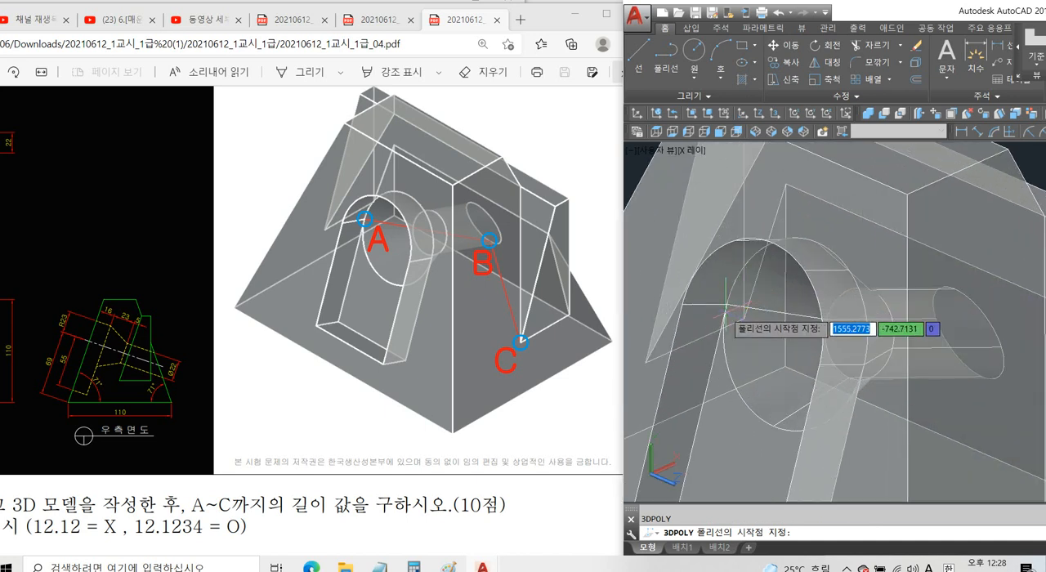
pyautogui.click(726, 304)
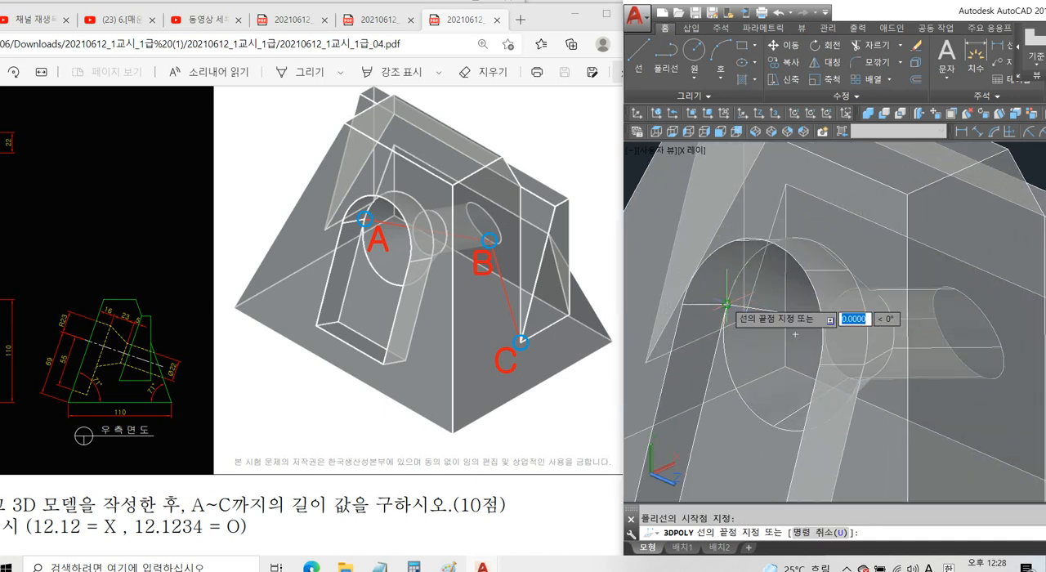
pyautogui.scroll(-2, 760, 309)
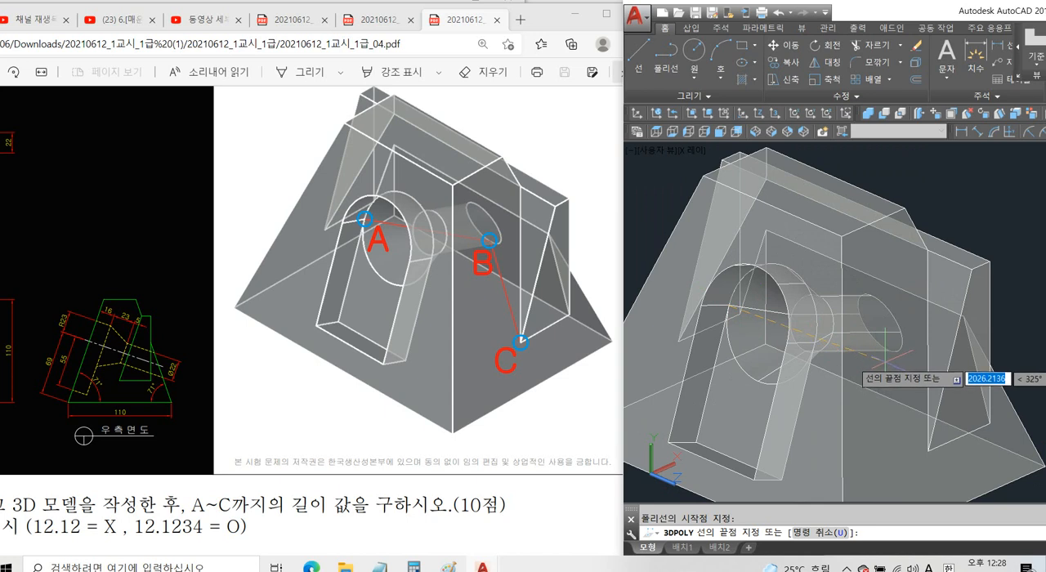
pyautogui.scroll(3, 865, 326)
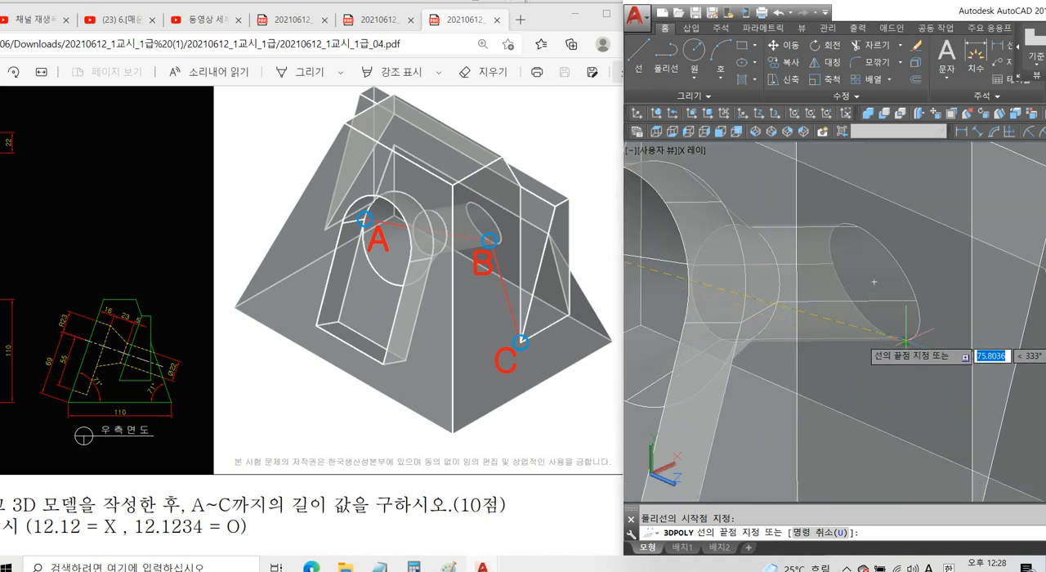
pyautogui.click(891, 337)
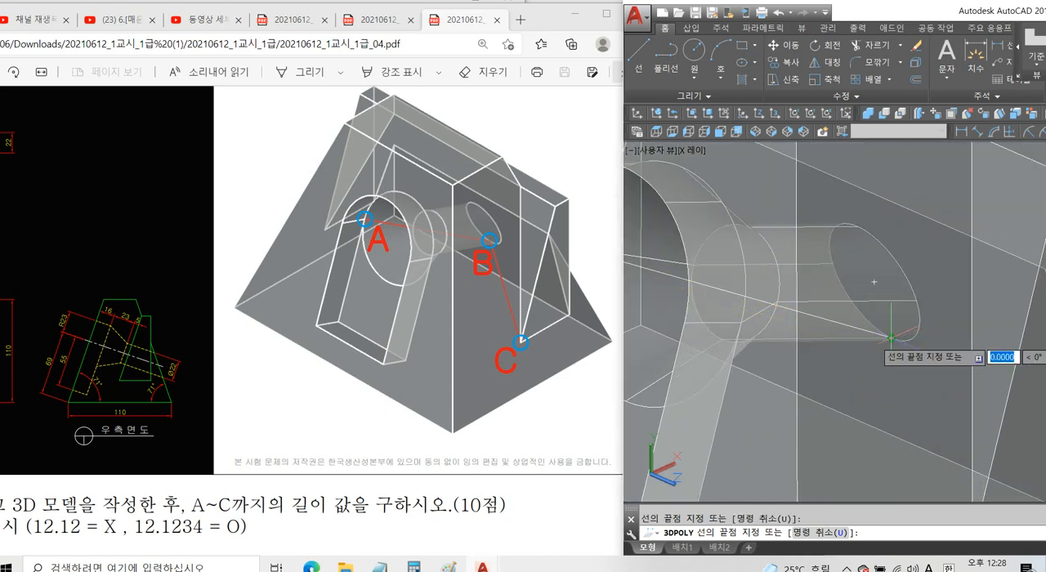
# Continue the 3D polyline from B to point C at the lower front corner of the side recess and end it.
pyautogui.scroll(-2, 891, 338)
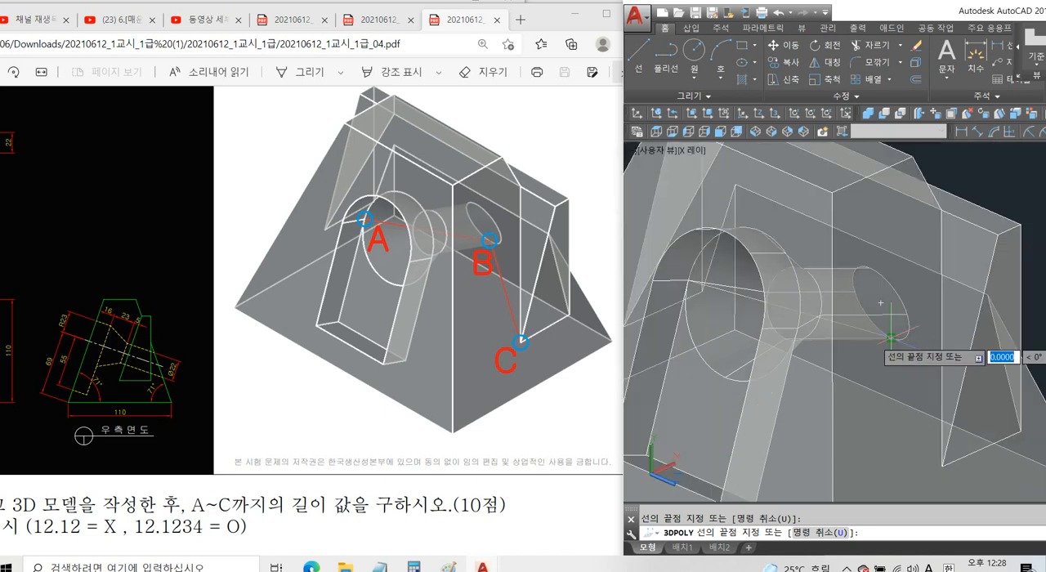
pyautogui.keyDown('shift'); pyautogui.rightClick(892, 344); pyautogui.keyUp('shift')
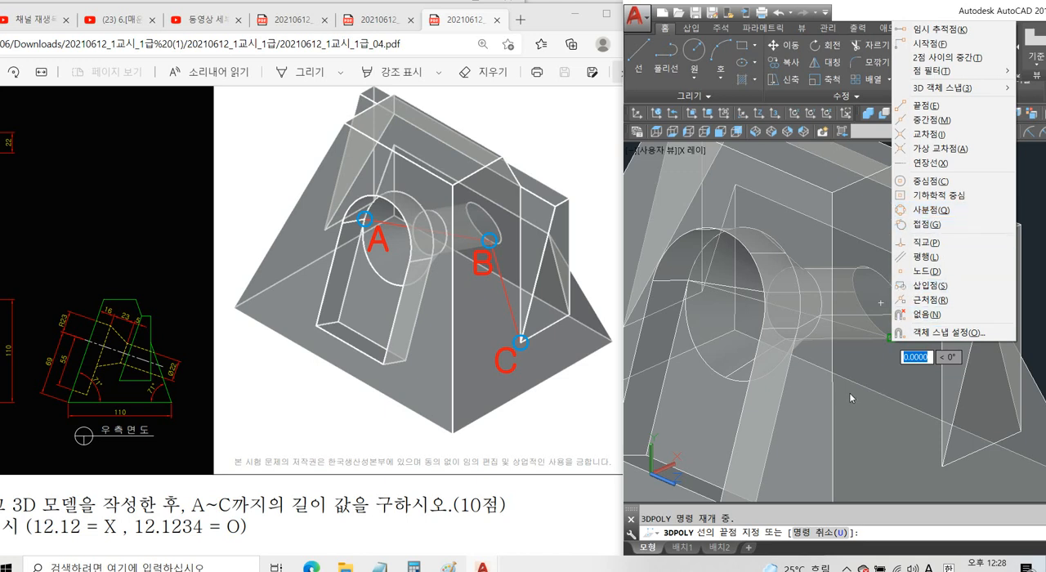
pyautogui.click(914, 300)
pyautogui.scroll(-3, 883, 319)
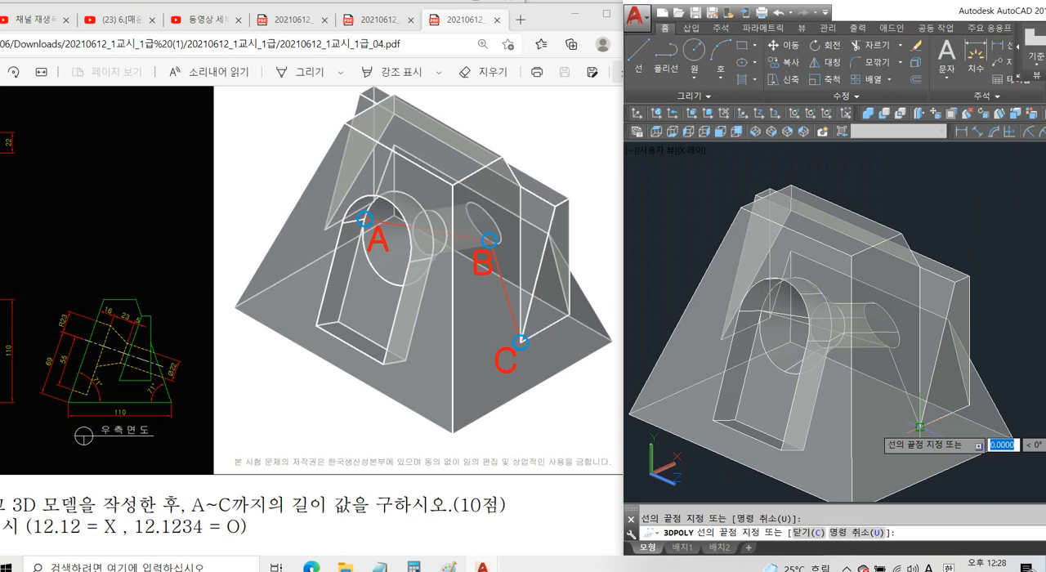
pyautogui.press('Escape')
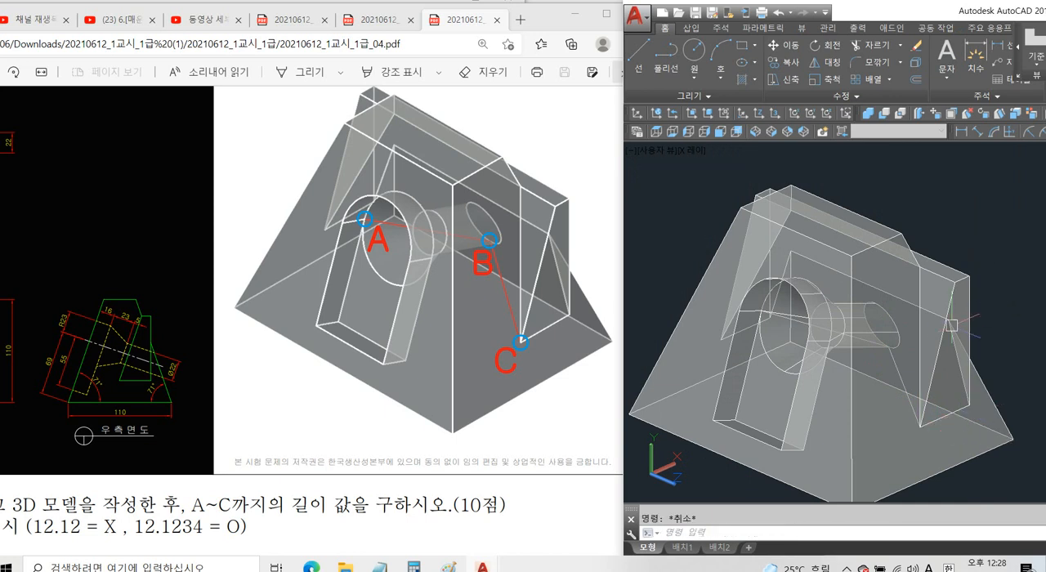
# Switch the model to the 2D Wireframe visual style and check the path of the A–B–C polyline by selecting it.
pyautogui.click(814, 325)
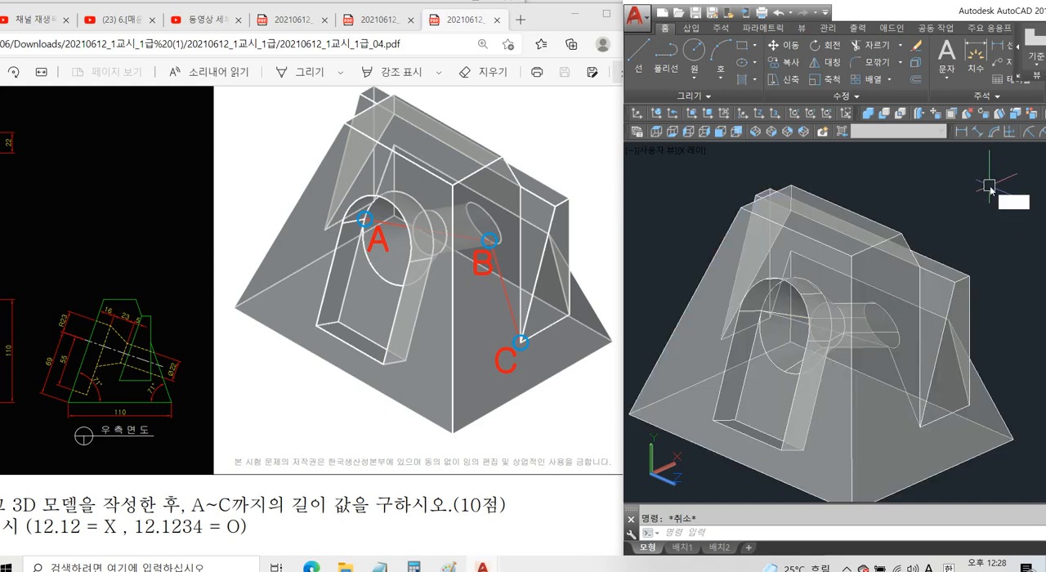
pyautogui.press('Return')
pyautogui.write('2')
pyautogui.press('Return')
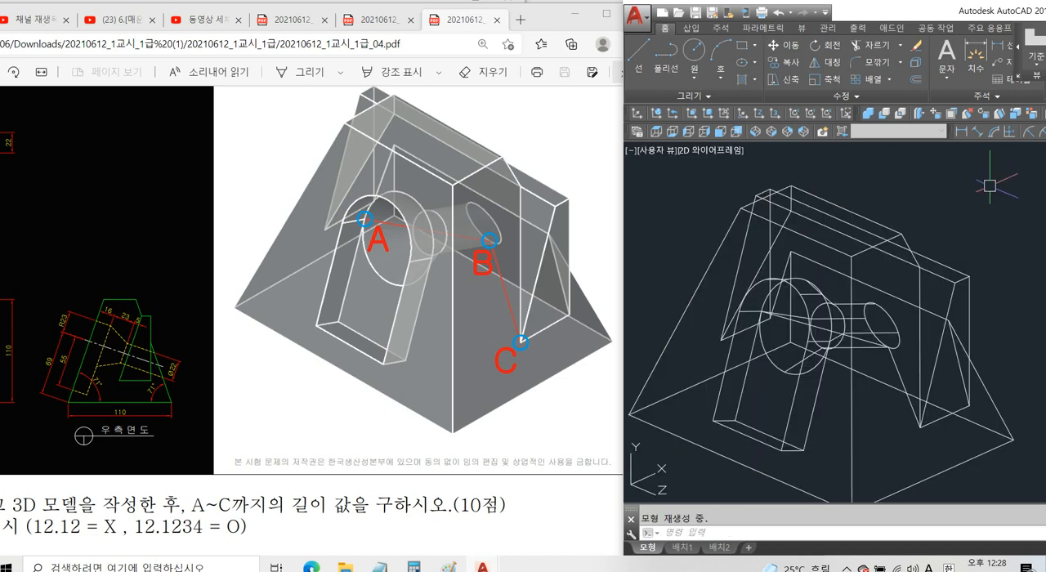
pyautogui.click(899, 367)
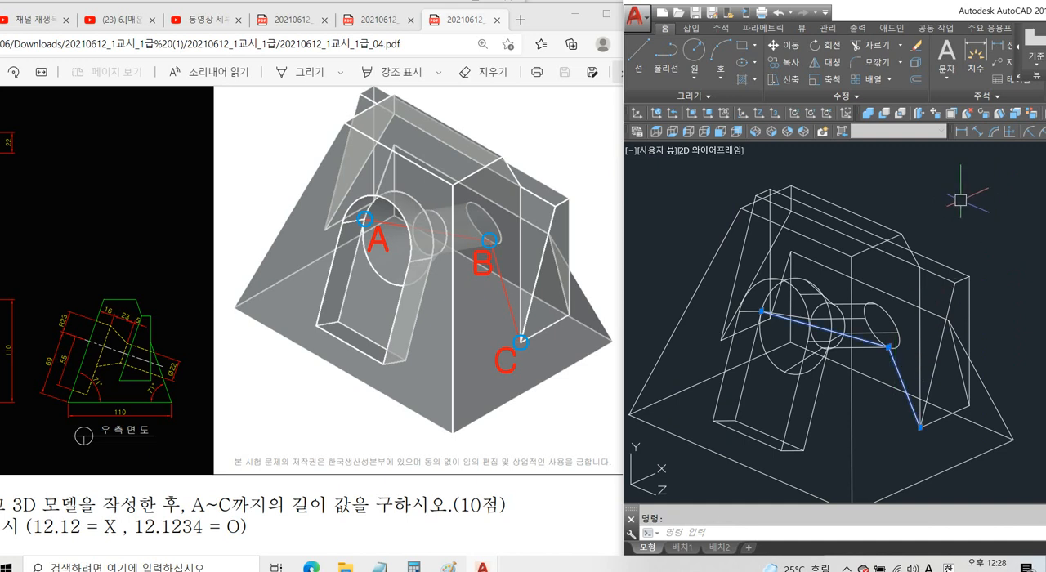
pyautogui.press('Escape')
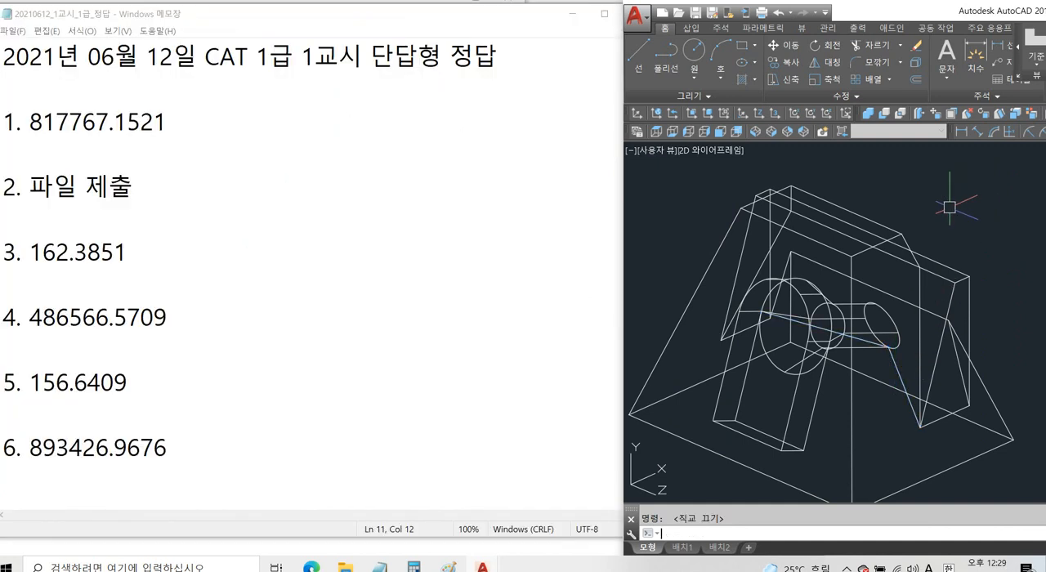
# List the properties of the A–B–C polyline and compare its length with answer 5 in the Notepad answer sheet.
pyautogui.press('F8')
pyautogui.write('list')
pyautogui.press('Return')
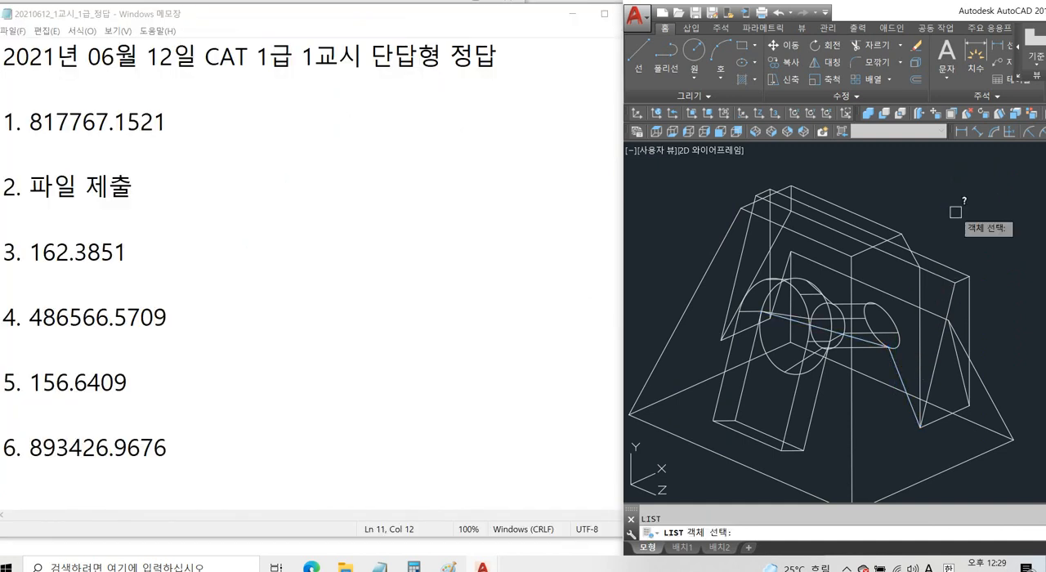
pyautogui.click(896, 370)
pyautogui.press('Return')
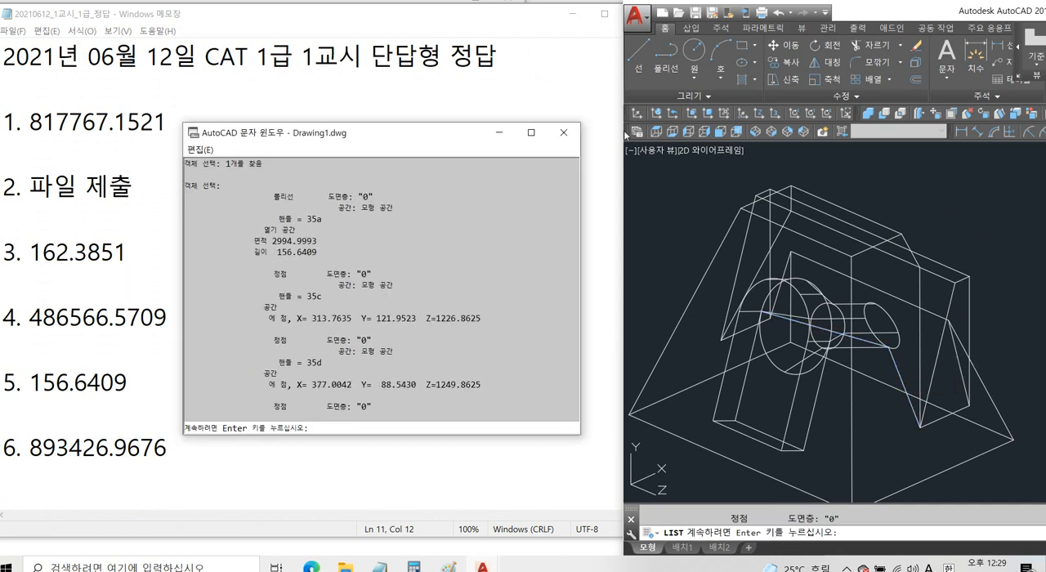
pyautogui.click(567, 138)
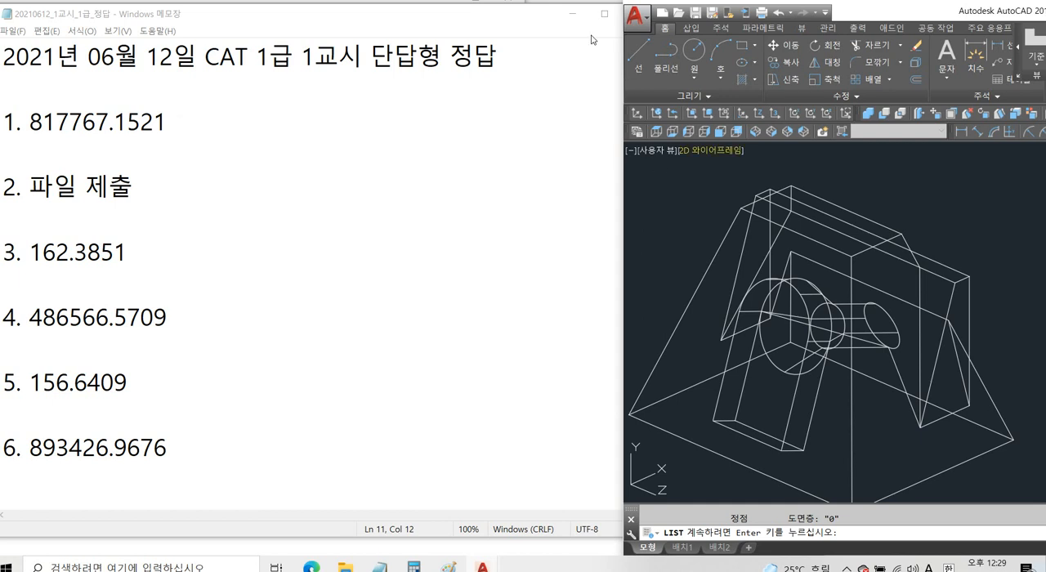
pyautogui.press('Return')
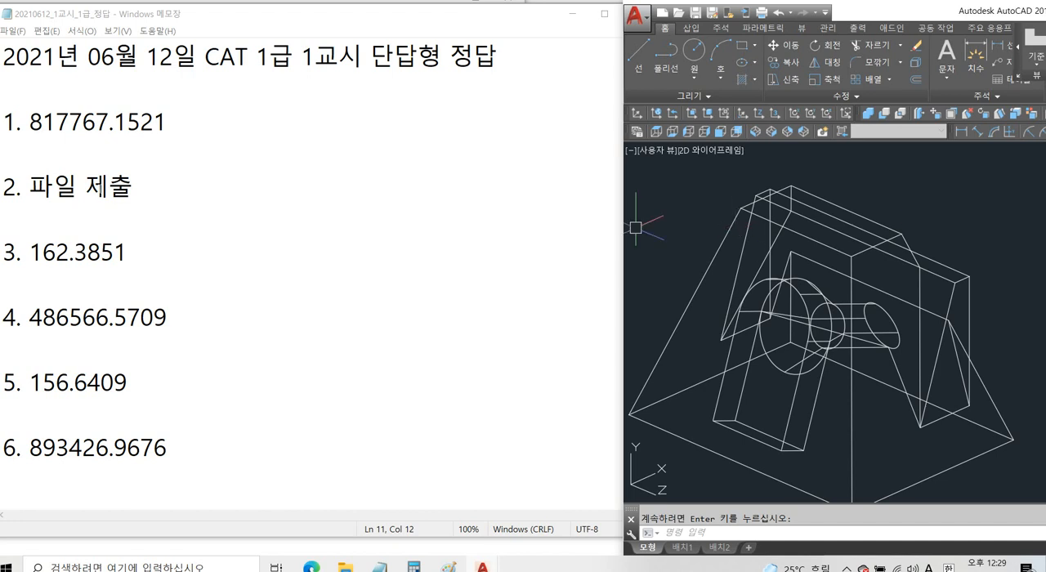
# Review the Notepad answer sheet from answer 1 to answer 6, highlighting those two values, and return to the AutoCAD drawing.
pyautogui.moveTo(22, 121); pyautogui.dragTo(168, 121)
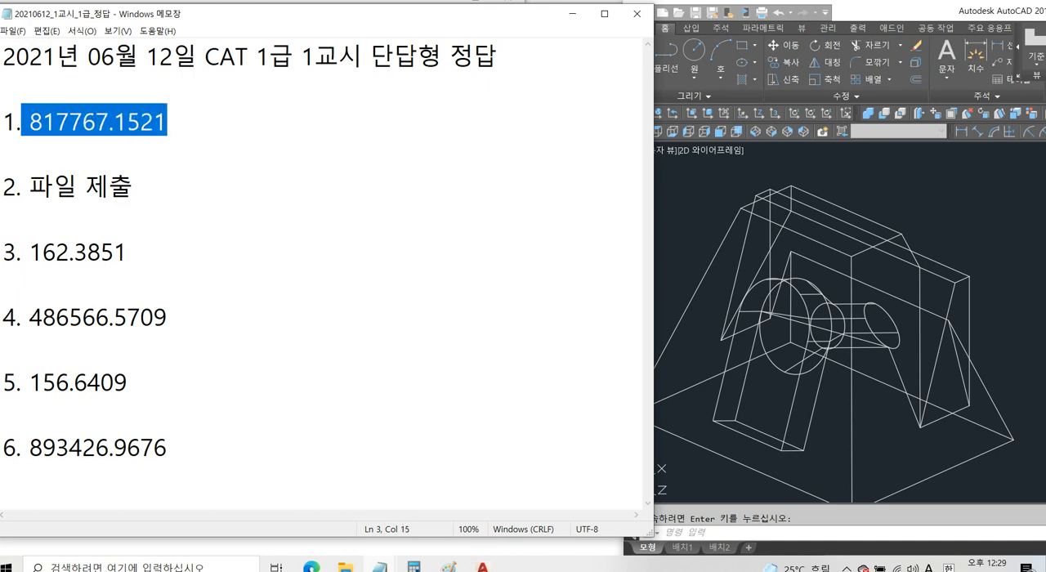
pyautogui.moveTo(29, 448); pyautogui.dragTo(157, 447)
pyautogui.click(168, 447)
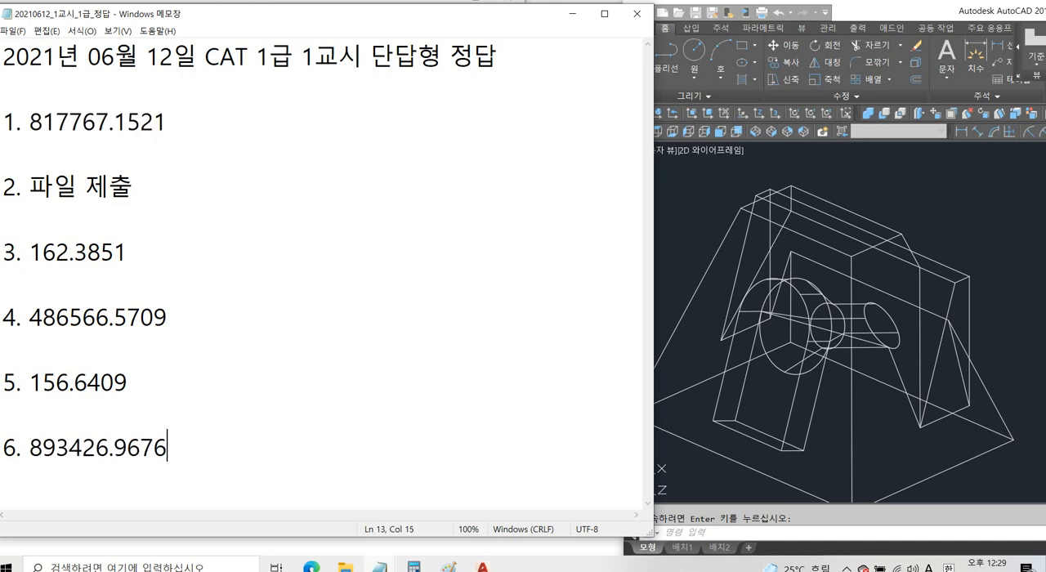
pyautogui.click(908, 204)
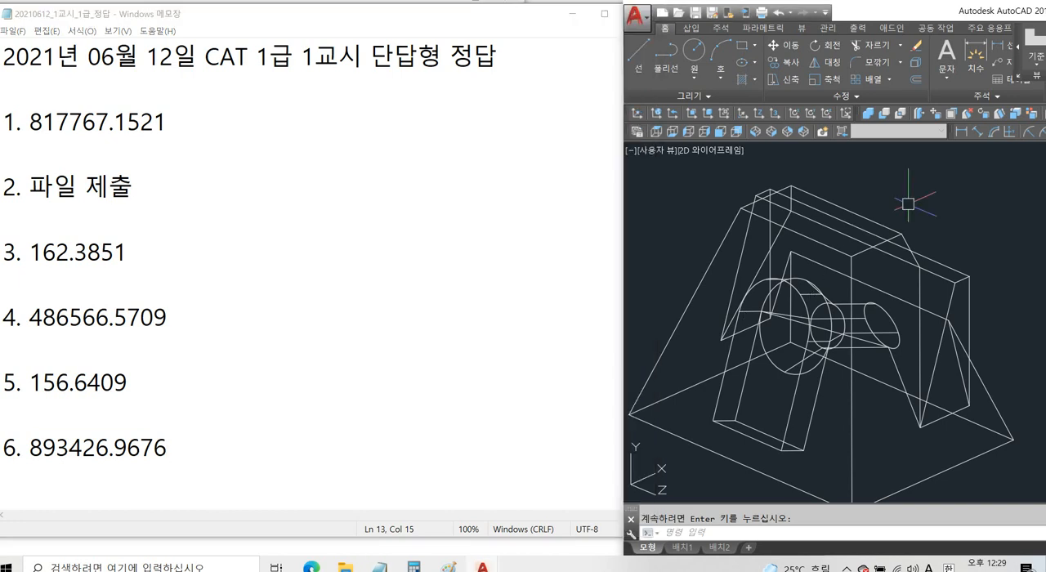